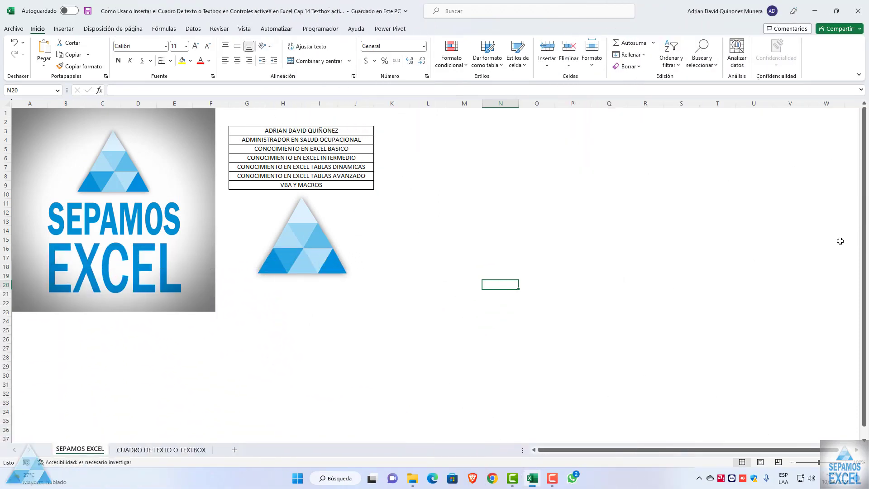
- Switch to the CUADRO DE TEXTO O TEXTBOX sheet and scroll up to its title box
{"action": "left_click", "coordinate": [171, 450]}
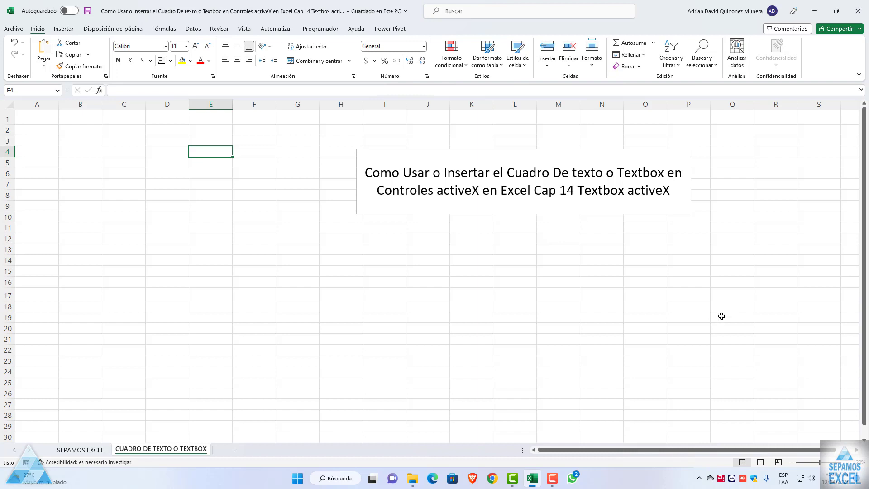
{"action": "scroll", "coordinate": [753, 407], "scroll_direction": "up", "scroll_amount": 2}
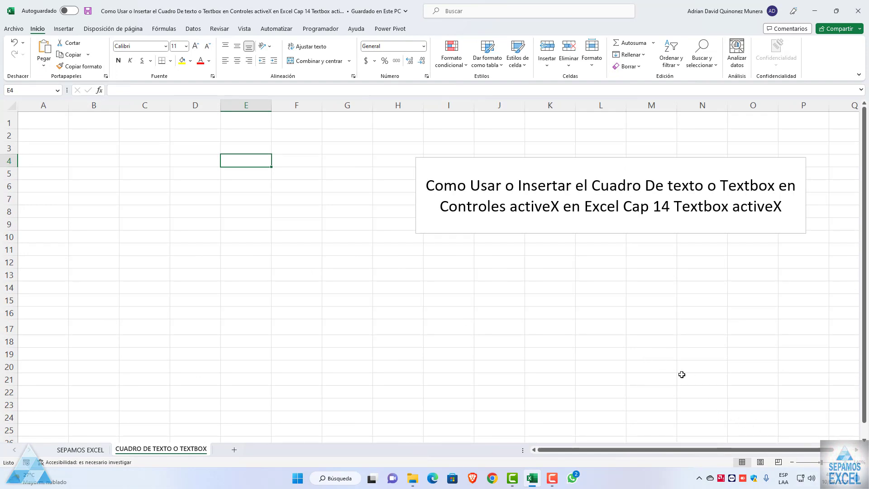
- From Programador > Insertar, draw an ActiveX Cuadro de texto over cells B4 to D7
{"action": "left_click", "coordinate": [338, 232]}
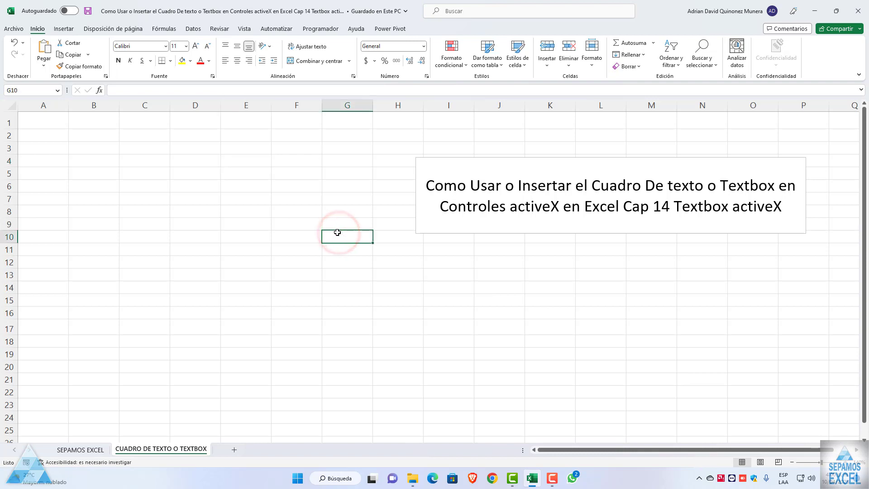
{"action": "left_click", "coordinate": [320, 29]}
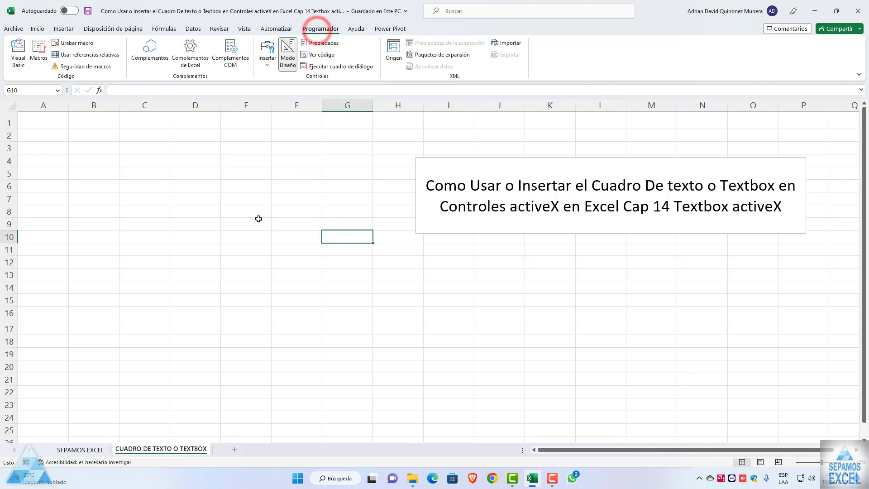
{"action": "left_click", "coordinate": [267, 64]}
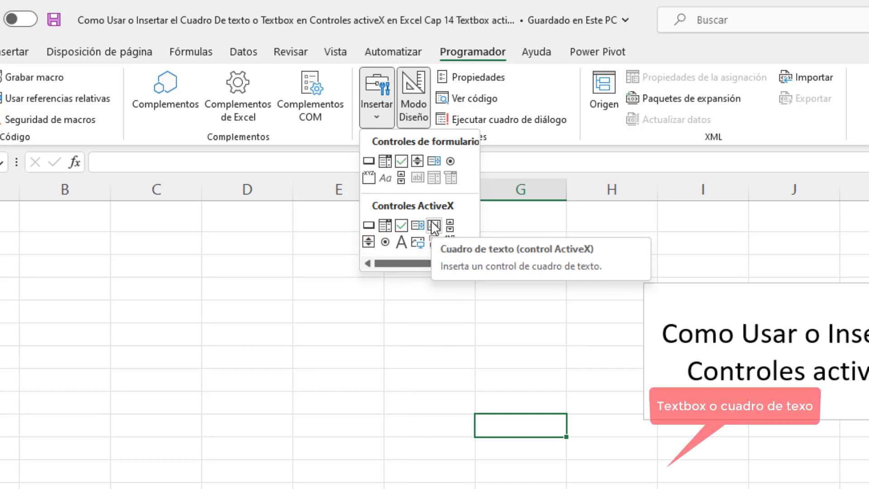
{"action": "left_click", "coordinate": [434, 227]}
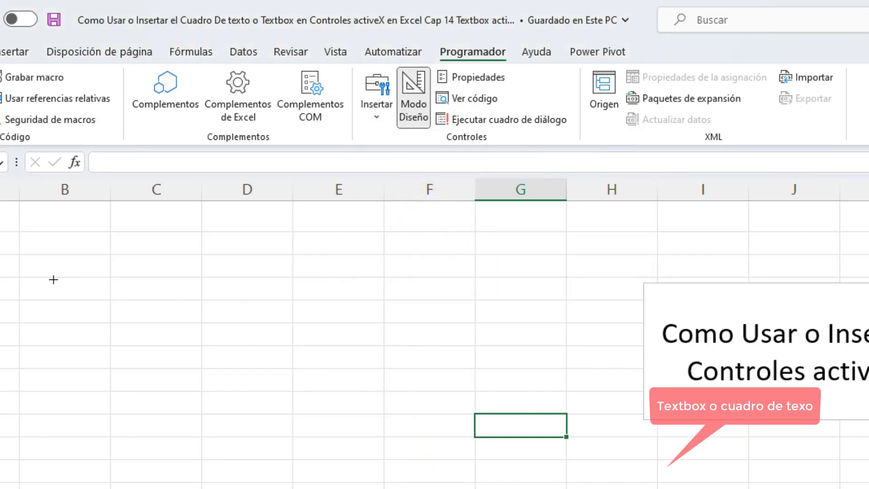
{"action": "mouse_move", "coordinate": [53, 280]}
{"action": "left_mouse_down"}
{"action": "mouse_move", "coordinate": [153, 294]}
{"action": "mouse_move", "coordinate": [286, 357]}
{"action": "left_mouse_up"}
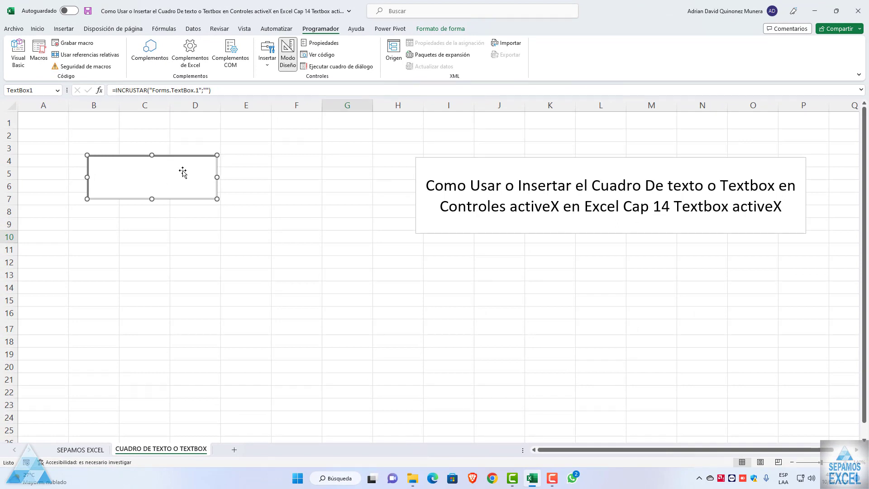
{"action": "left_click", "coordinate": [330, 43]}
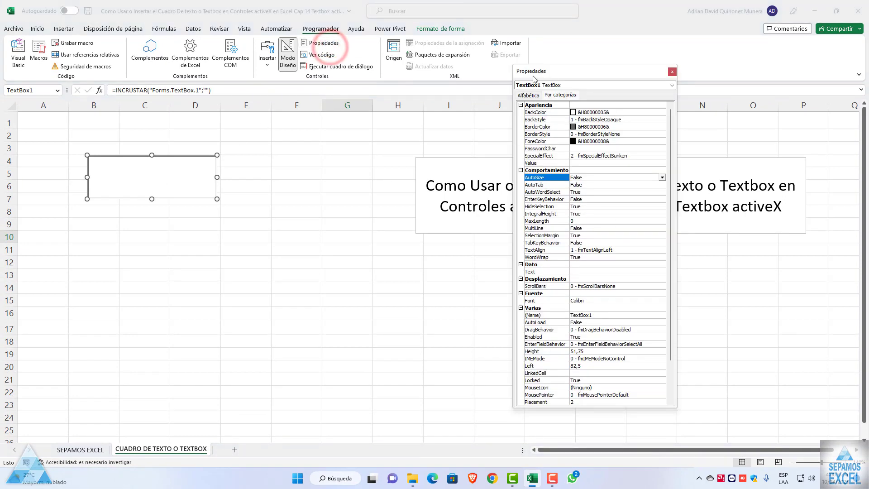
{"action": "left_click_drag", "start_coordinate": [567, 72], "coordinate": [287, 64]}
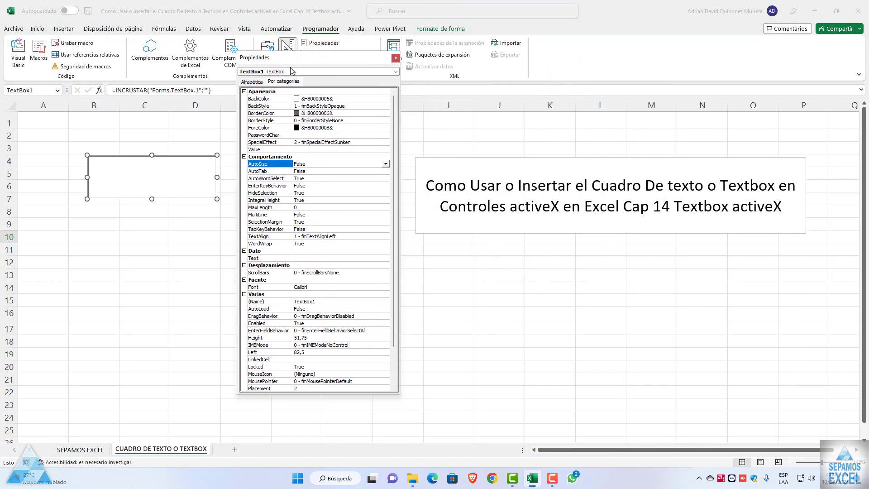
{"action": "left_click", "coordinate": [252, 81]}
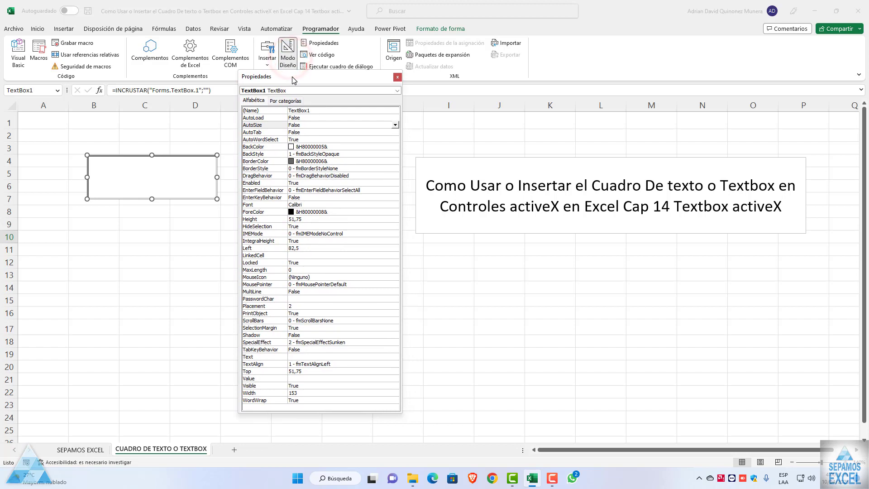
{"action": "left_click_drag", "start_coordinate": [295, 81], "coordinate": [280, 75]}
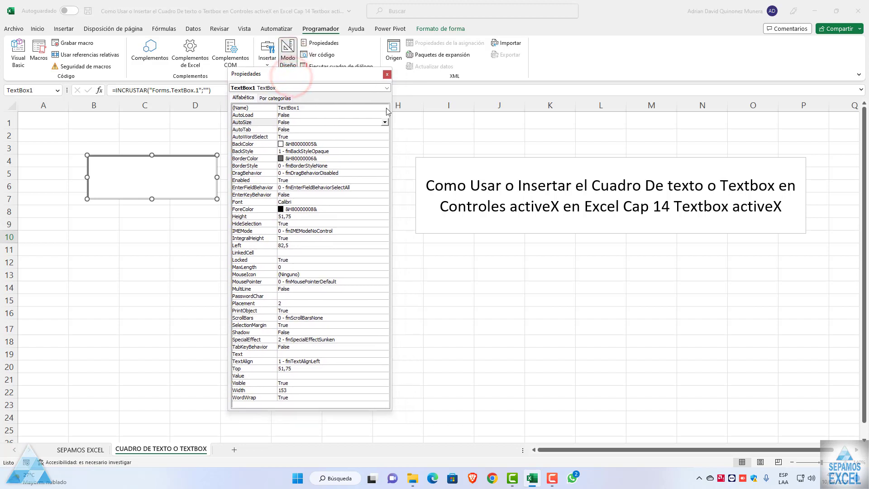
{"action": "left_click", "coordinate": [257, 73]}
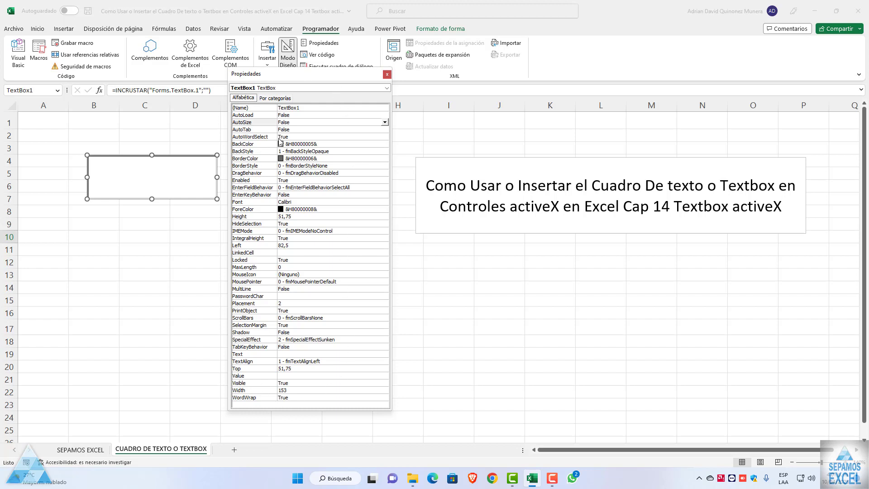
{"action": "left_click", "coordinate": [387, 76]}
{"action": "left_click", "coordinate": [266, 205]}
{"action": "left_click", "coordinate": [170, 170]}
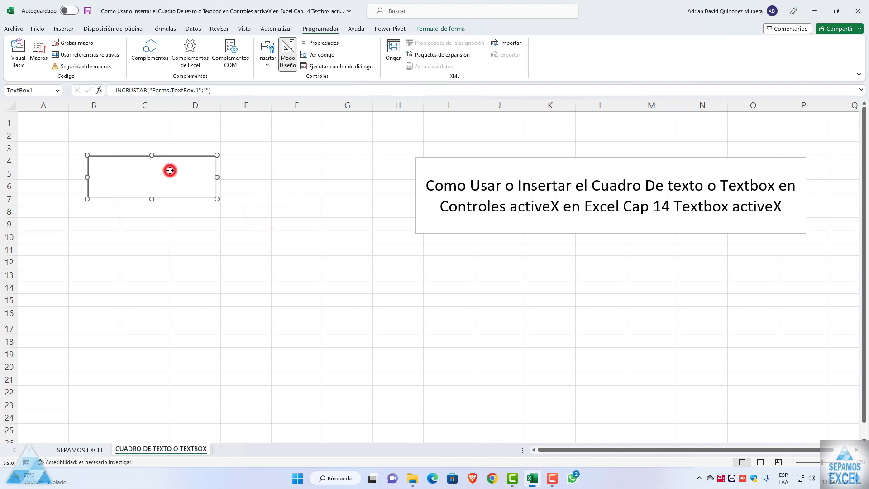
{"action": "left_click", "coordinate": [316, 159]}
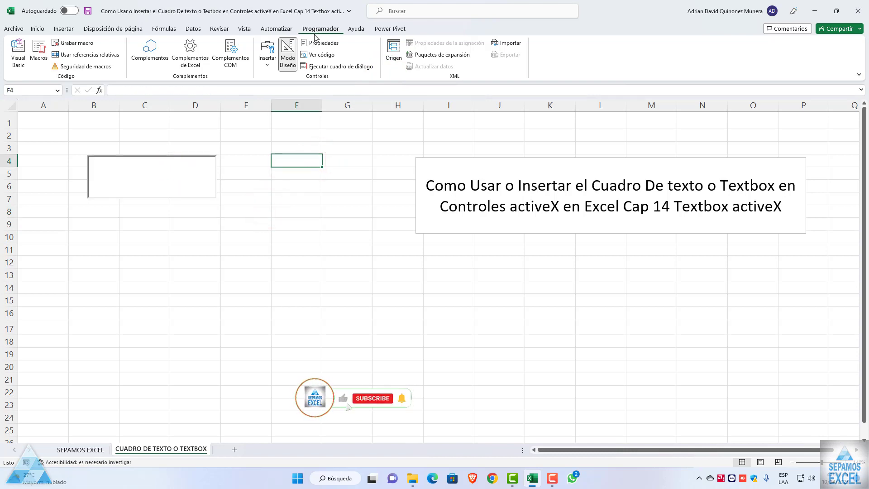
- In the Visual Basic editor, insert a new UserForm1 and show its enlarged Properties pane
{"action": "left_click", "coordinate": [18, 54]}
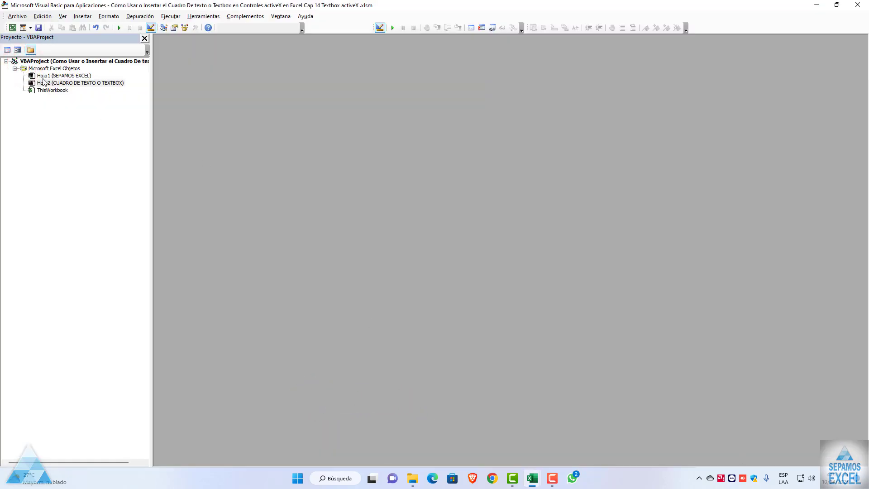
{"action": "left_click", "coordinate": [30, 28]}
{"action": "left_click", "coordinate": [36, 36]}
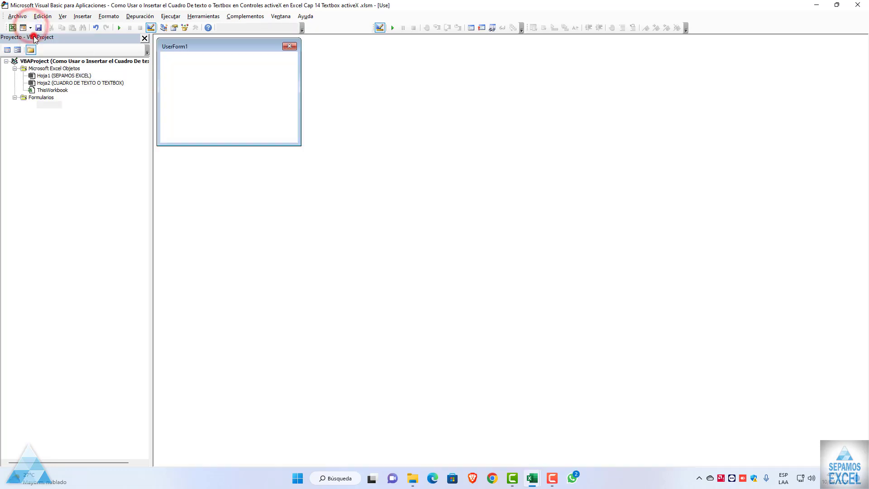
{"action": "left_click_drag", "start_coordinate": [111, 58], "coordinate": [410, 90]}
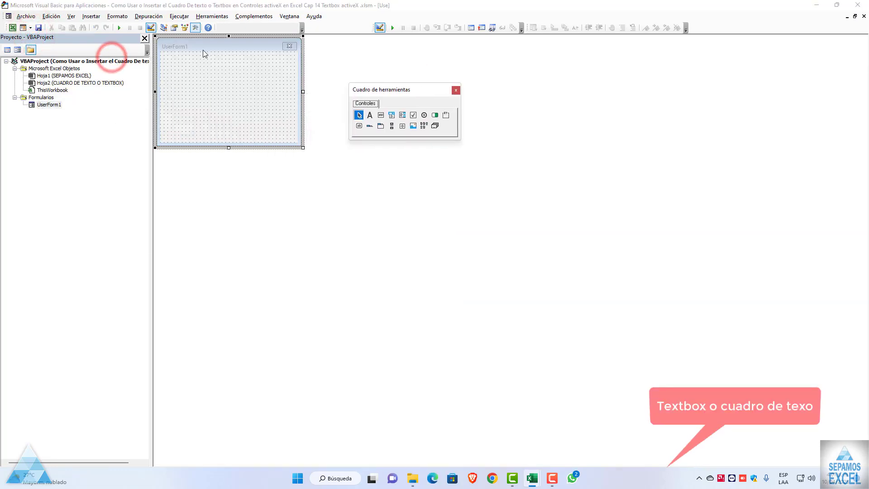
{"action": "left_click", "coordinate": [163, 27]}
{"action": "left_click", "coordinate": [173, 27]}
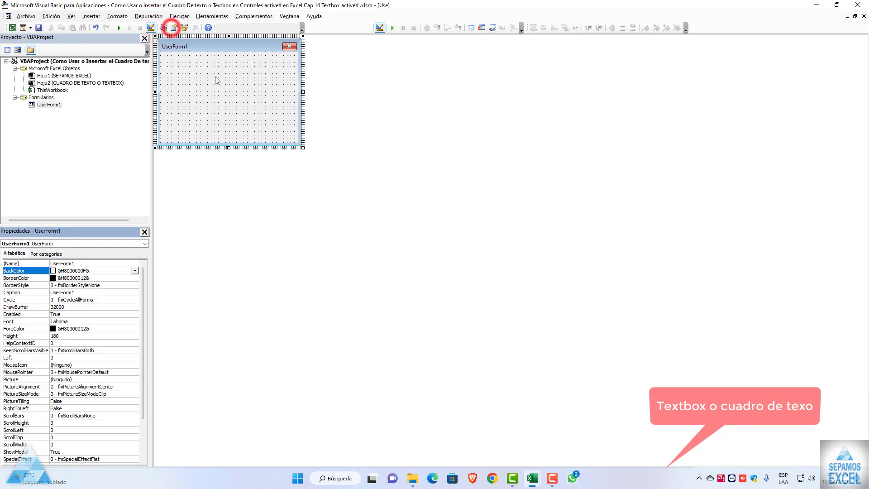
{"action": "left_click_drag", "start_coordinate": [89, 227], "coordinate": [88, 130]}
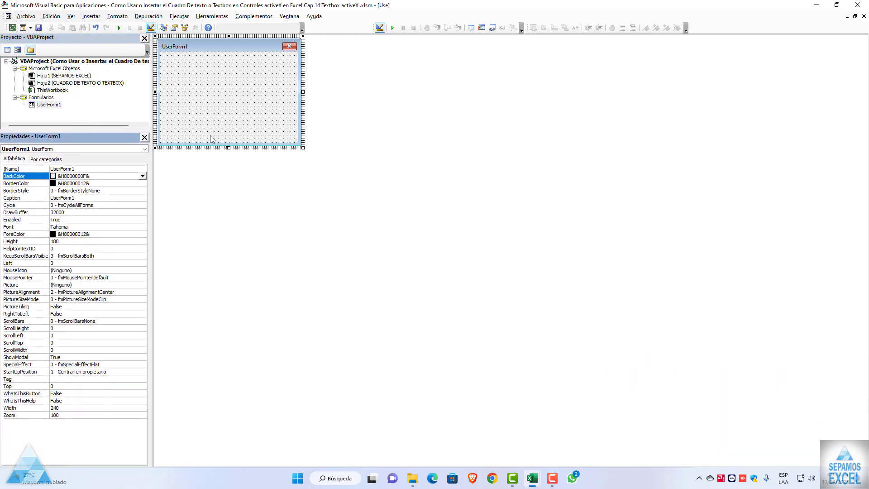
- On the sheet, select TextBox1 and zoom out two steps, then return to the editor
{"action": "left_click", "coordinate": [817, 5]}
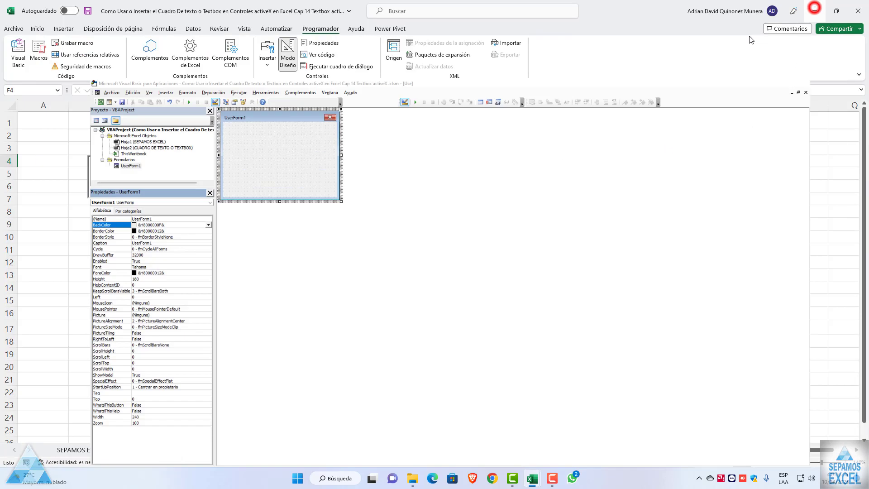
{"action": "left_click", "coordinate": [193, 184]}
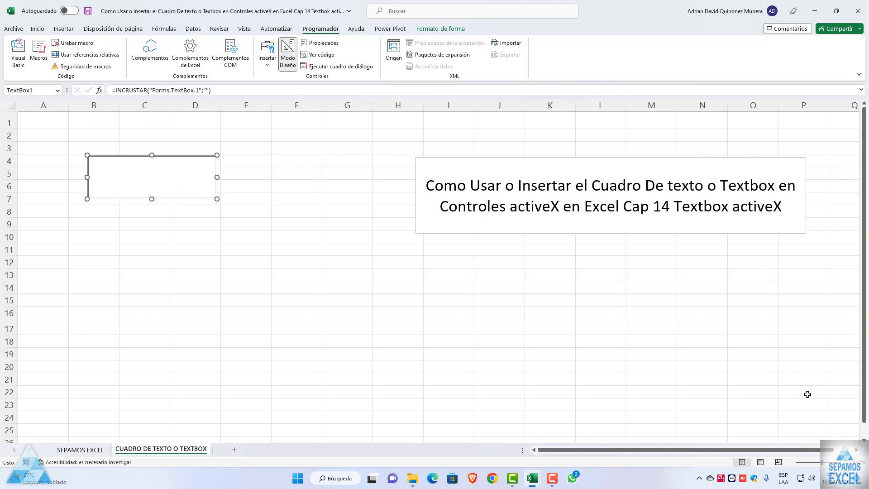
{"action": "left_click", "coordinate": [792, 462]}
{"action": "left_click", "coordinate": [792, 462]}
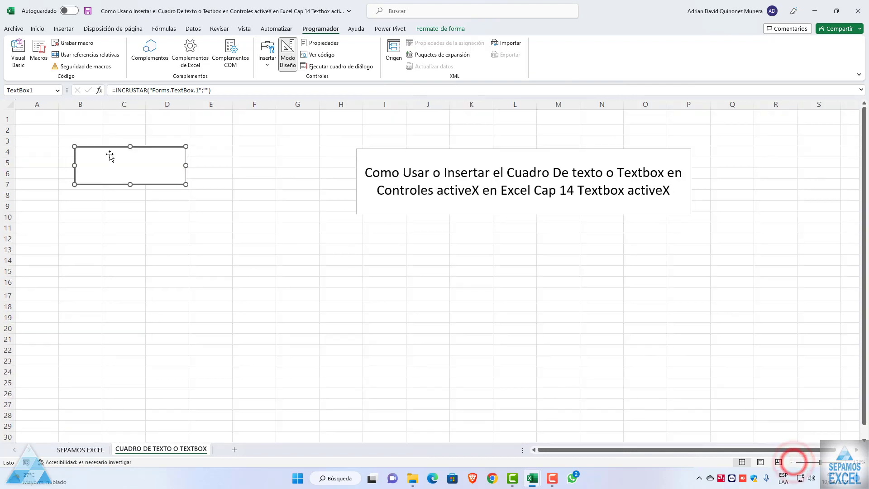
{"action": "left_click", "coordinate": [18, 52]}
- Draw a wide TextBox near the top of UserForm1
{"action": "left_click", "coordinate": [283, 95]}
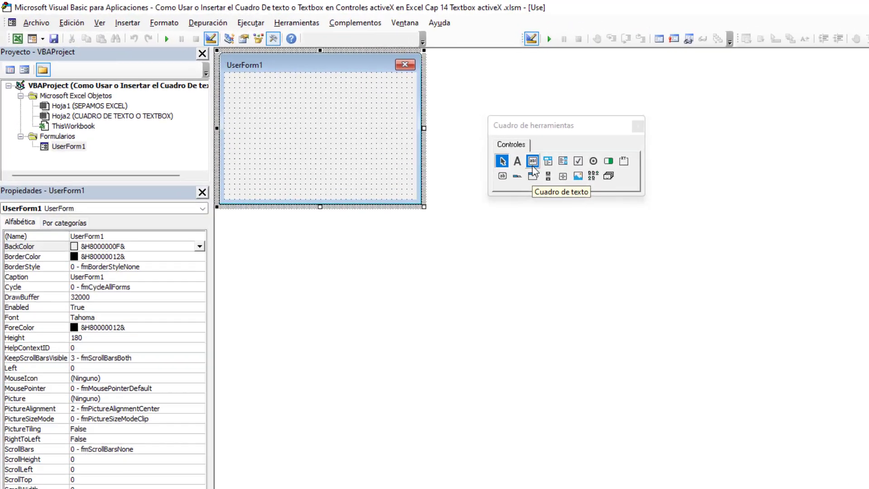
{"action": "left_click", "coordinate": [381, 115]}
{"action": "left_click_drag", "start_coordinate": [170, 72], "coordinate": [207, 87]}
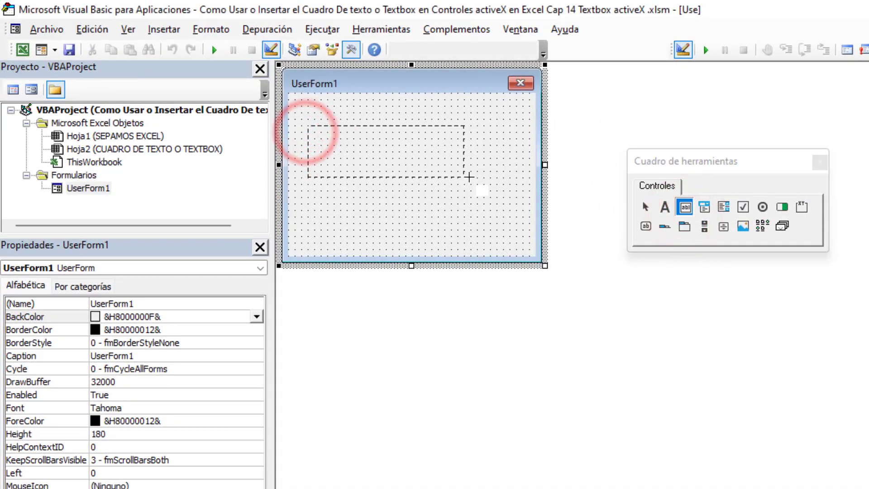
{"action": "left_click_drag", "start_coordinate": [373, 156], "coordinate": [505, 167]}
- Shorten UserForm1 to height 121,5 below the text box and test-run it with F5
{"action": "left_click", "coordinate": [417, 247]}
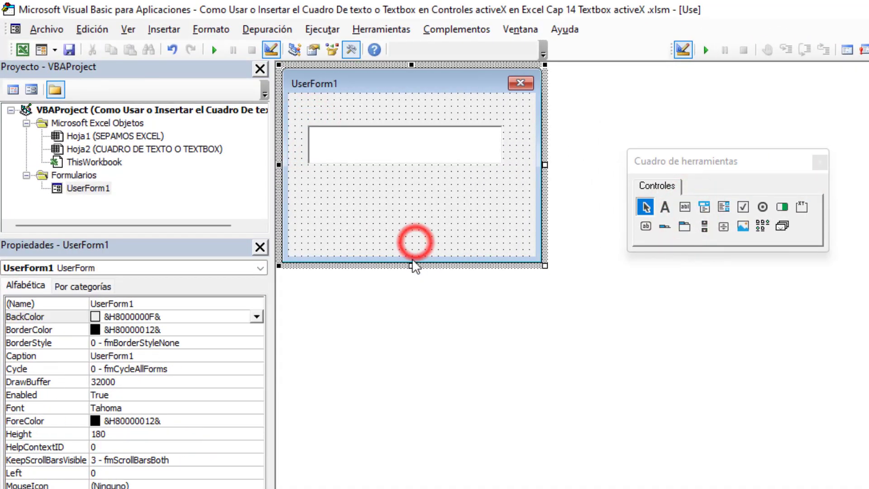
{"action": "mouse_move", "coordinate": [412, 263]}
{"action": "left_mouse_down"}
{"action": "mouse_move", "coordinate": [412, 202]}
{"action": "mouse_move", "coordinate": [141, 216]}
{"action": "mouse_move", "coordinate": [101, 202]}
{"action": "left_mouse_up"}
{"action": "key", "text": "F5"}
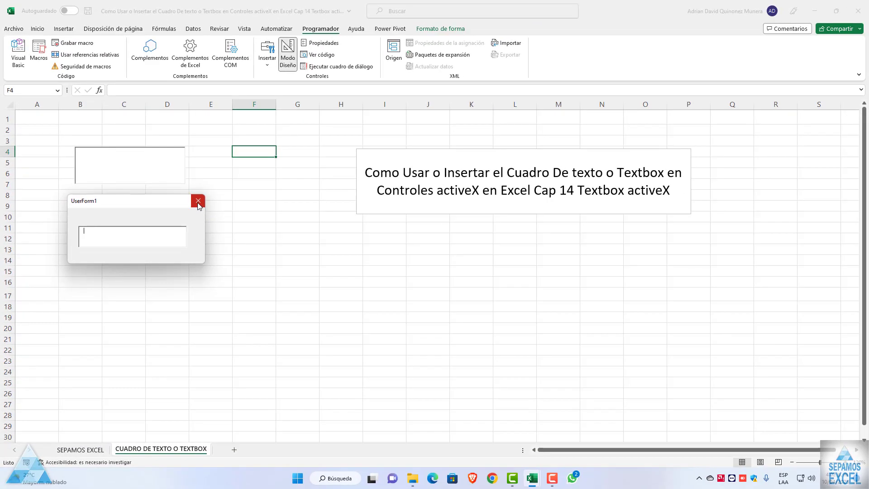
{"action": "left_click", "coordinate": [197, 201]}
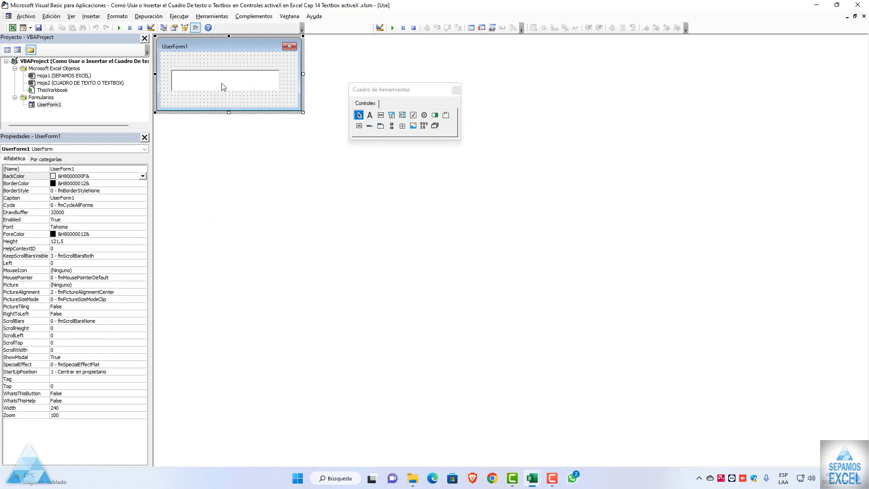
- Set the form's (Name) property to EJEMPLO1
{"action": "left_click", "coordinate": [222, 87]}
{"action": "left_click", "coordinate": [208, 100]}
{"action": "left_click", "coordinate": [94, 170]}
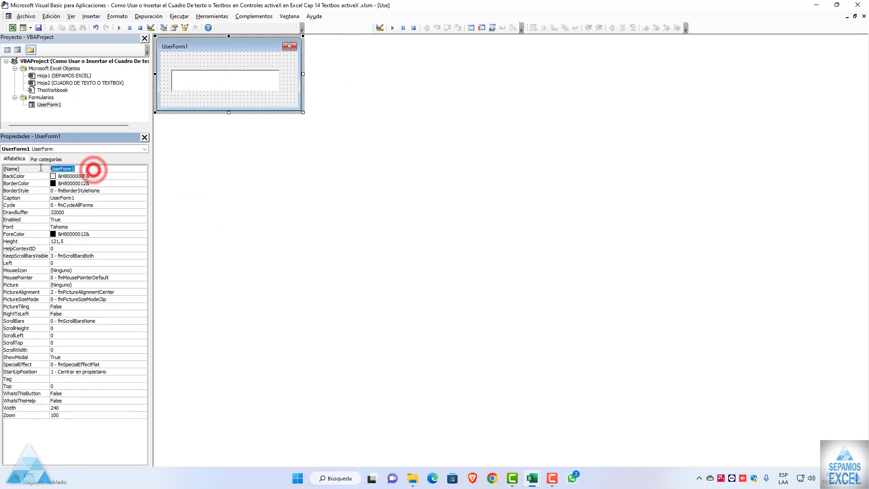
{"action": "type", "text": "EJ"}
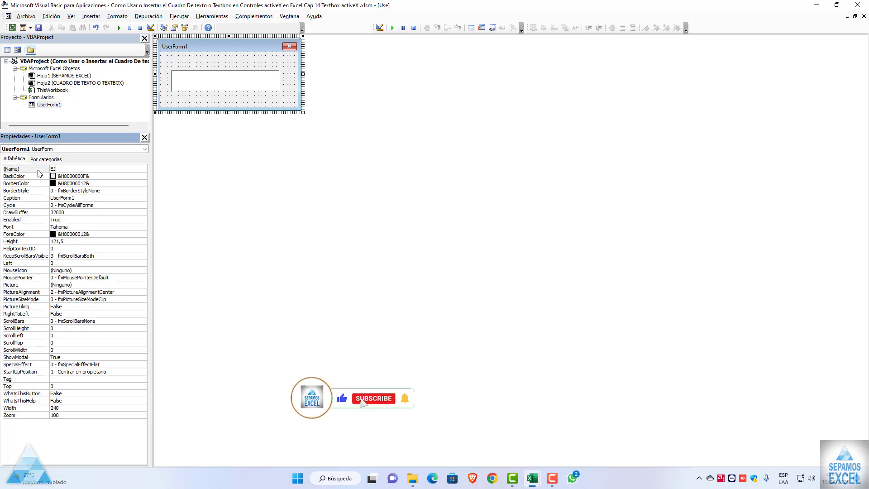
{"action": "type", "text": "E"}
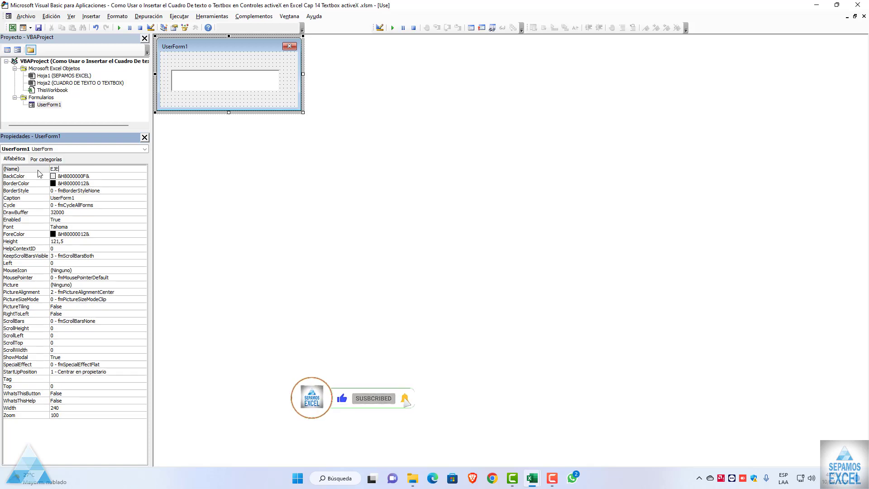
{"action": "type", "text": "MPLO1"}
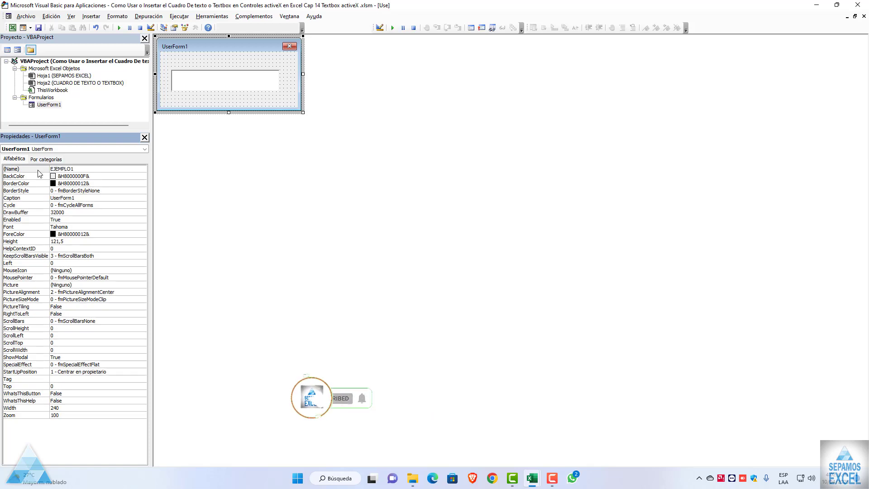
{"action": "left_click", "coordinate": [207, 101]}
{"action": "left_click", "coordinate": [211, 87]}
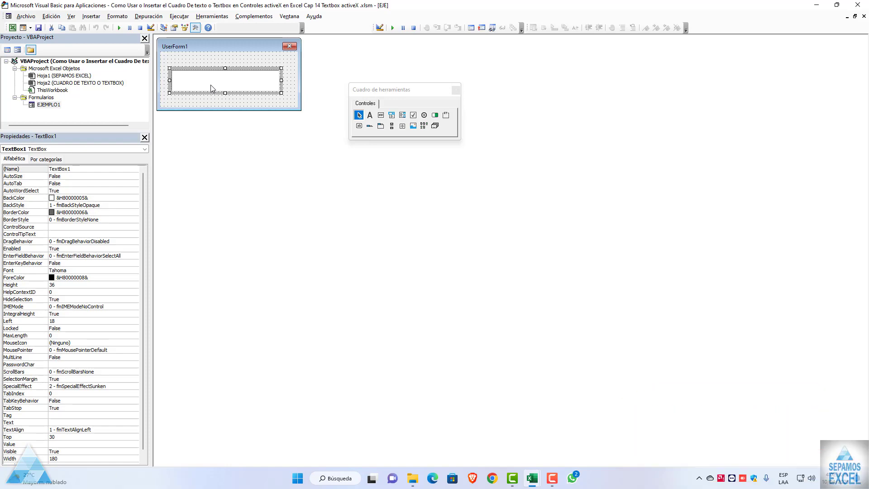
- After a quick test run, set TextBox1's AutoSize property to True
{"action": "key", "text": "F5"}
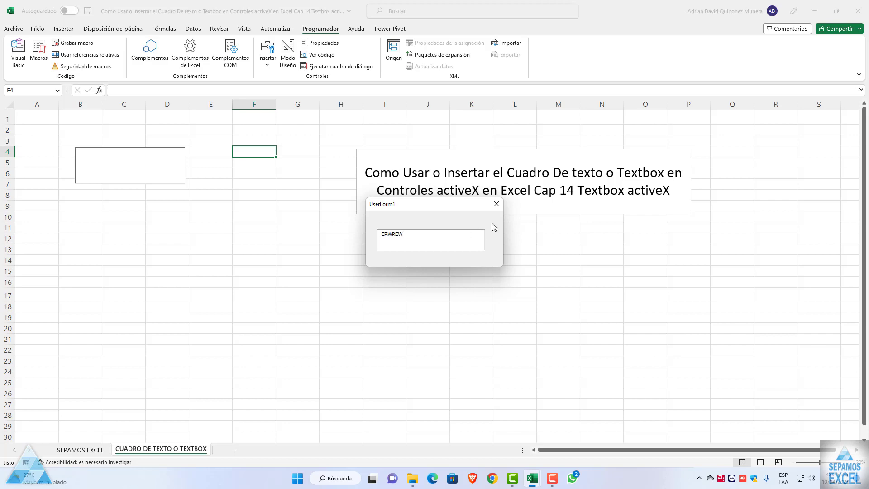
{"action": "left_click", "coordinate": [496, 205]}
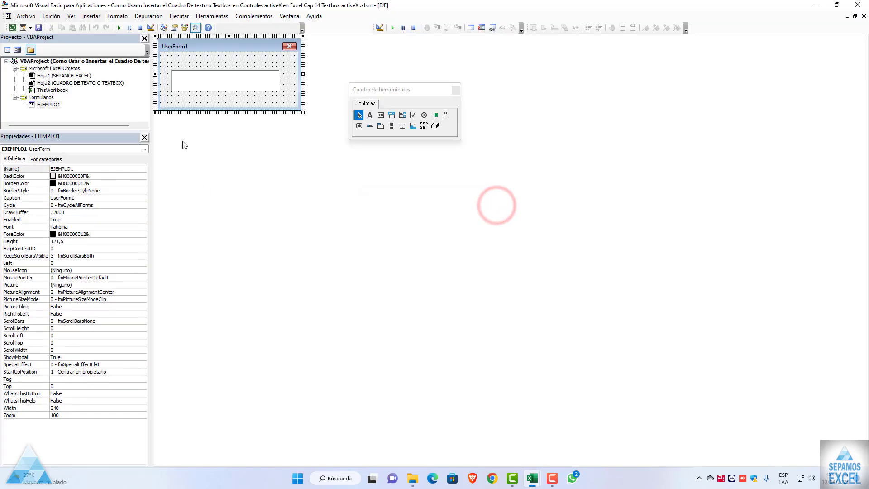
{"action": "left_click", "coordinate": [192, 82]}
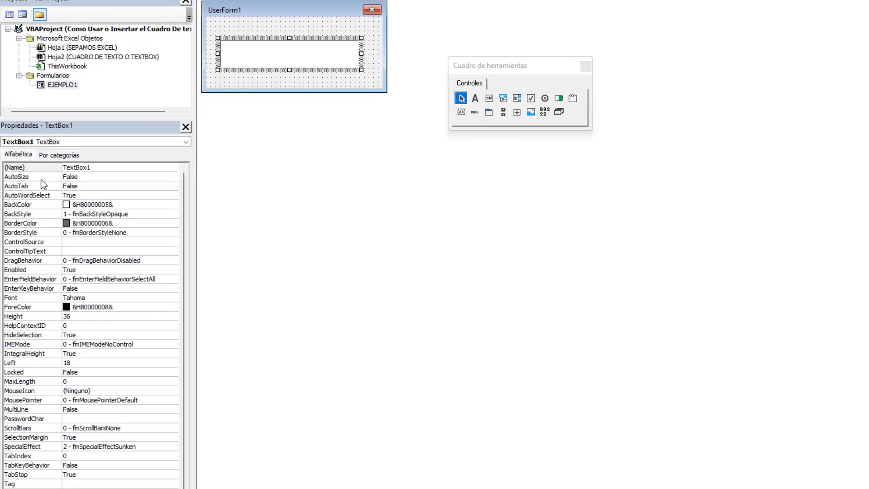
{"action": "left_click", "coordinate": [30, 176]}
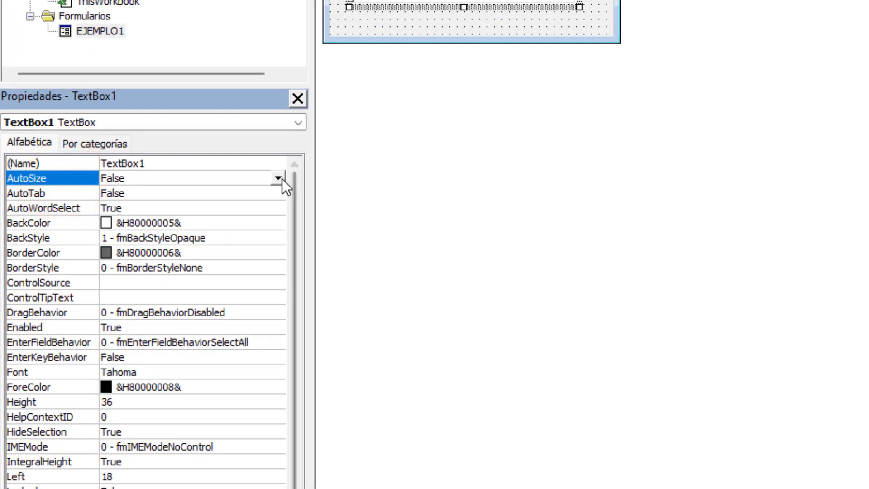
{"action": "left_click", "coordinate": [278, 178]}
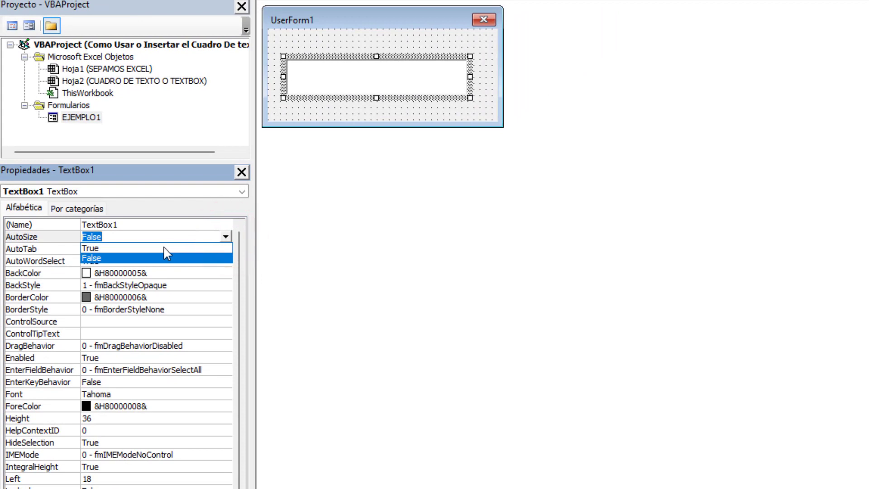
{"action": "left_click", "coordinate": [164, 248]}
{"action": "left_click", "coordinate": [390, 81]}
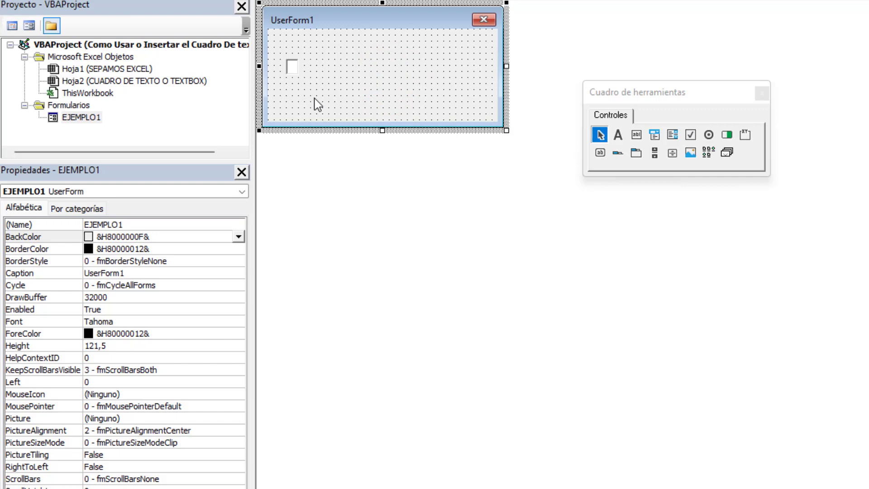
- Run the form and type 'HOLA A TODOS' and 'GRACIAS POR VER ESTE VIDEO' so the box stretches
{"action": "key", "text": "F5"}
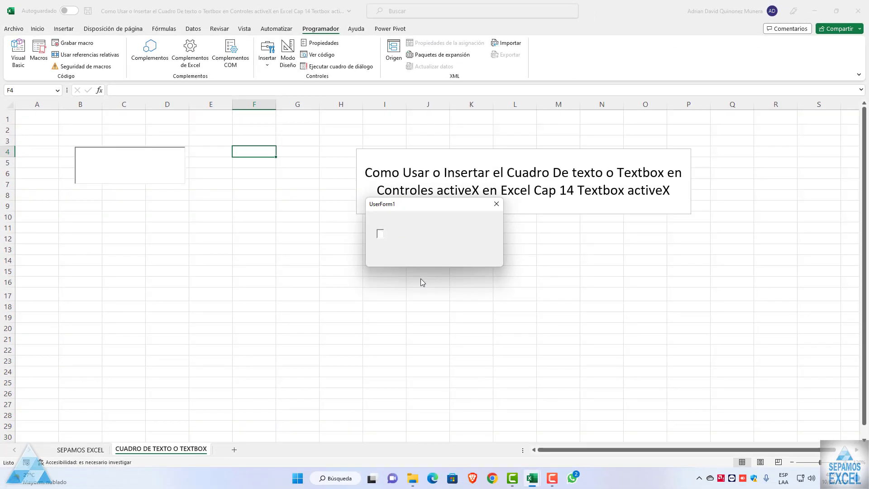
{"action": "type", "text": "HOLA A RTOD"}
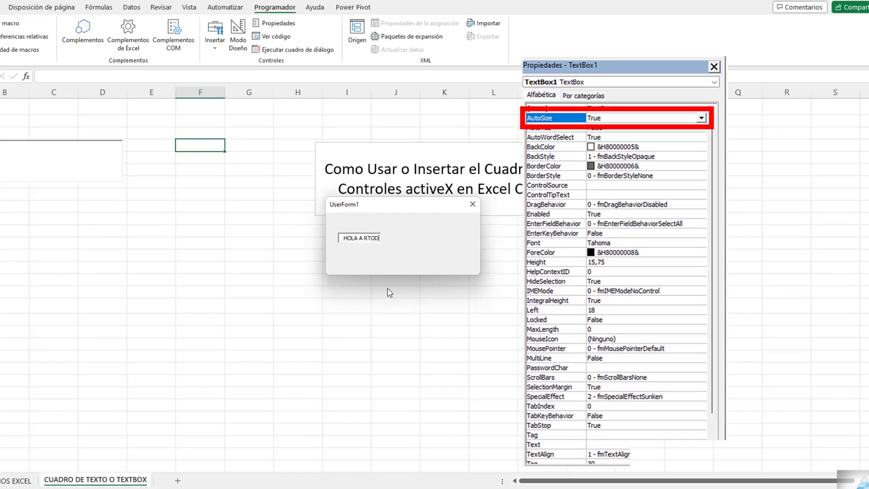
{"action": "key", "text": "BackSpace"}
{"action": "key", "text": "BackSpace"}
{"action": "key", "text": "BackSpace"}
{"action": "key", "text": "BackSpace"}
{"action": "type", "text": "TODO"}
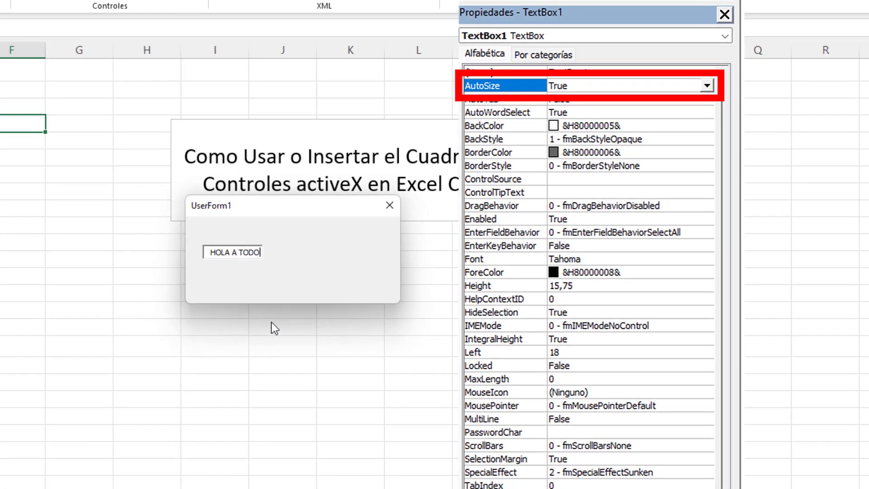
{"action": "type", "text": "S"}
{"action": "left_click_drag", "start_coordinate": [220, 208], "coordinate": [184, 237]}
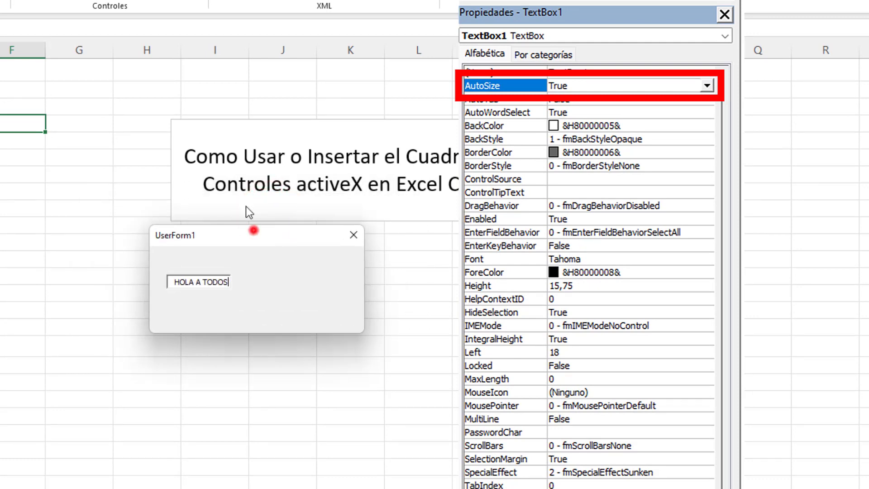
{"action": "left_click_drag", "start_coordinate": [253, 229], "coordinate": [236, 164]}
{"action": "type", "text": "GRAC"}
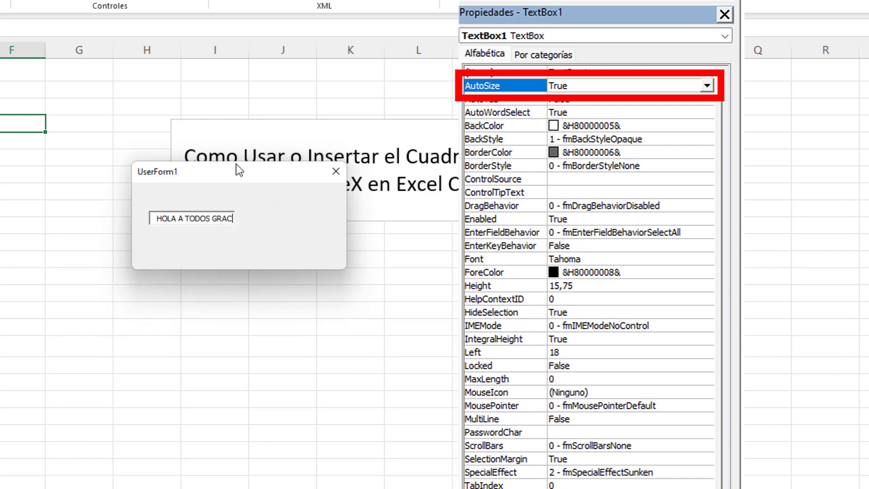
{"action": "type", "text": "IAS POR VER ES"}
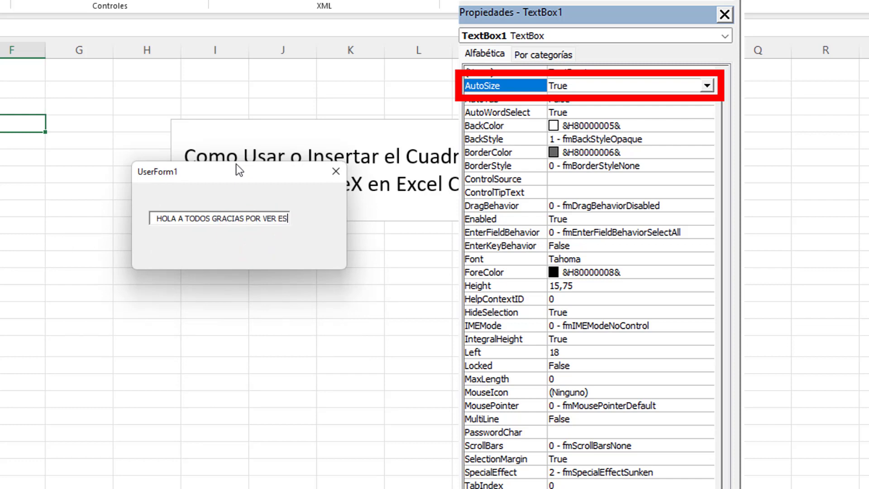
{"action": "type", "text": "TE C"}
{"action": "key", "text": "BackSpace"}
{"action": "type", "text": "VIDE"}
{"action": "type", "text": "O"}
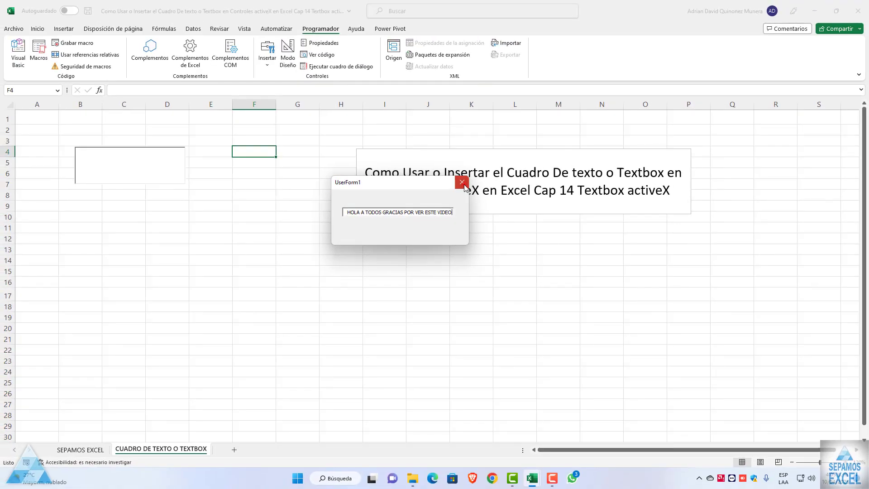
- Close the running form and change EJEMPLO1's caption to AUTOSIZE
{"action": "left_click", "coordinate": [464, 184]}
{"action": "left_click", "coordinate": [208, 92]}
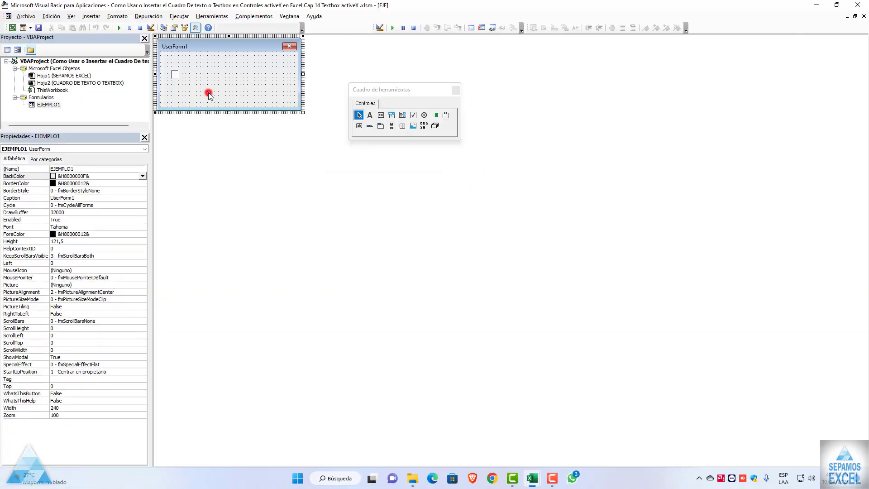
{"action": "double_click", "coordinate": [73, 198]}
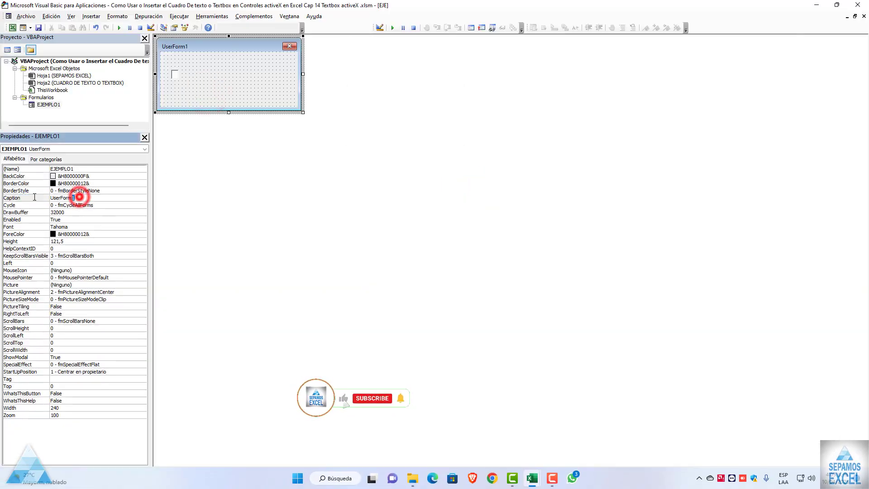
{"action": "key", "text": "Delete"}
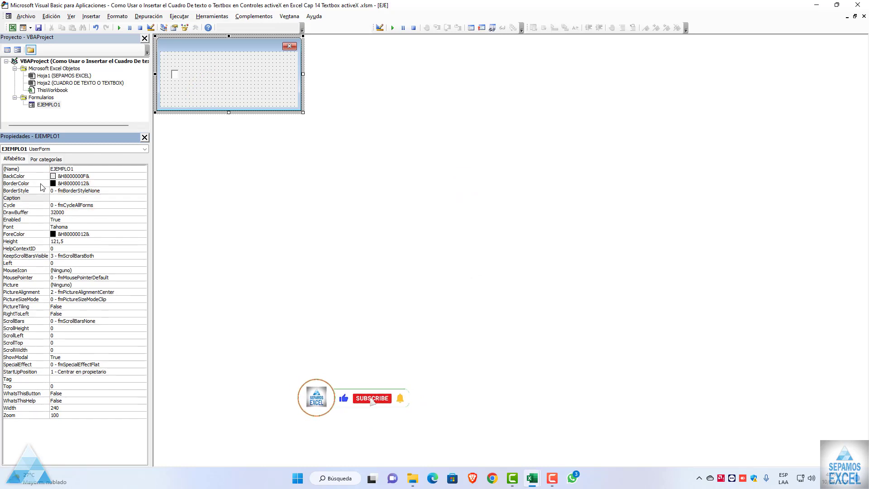
{"action": "type", "text": "AUT"}
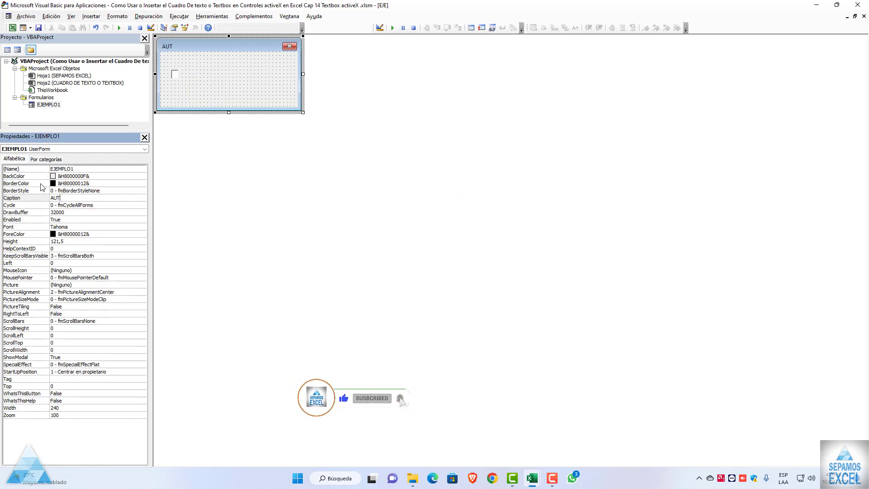
{"action": "type", "text": "OSIZ"}
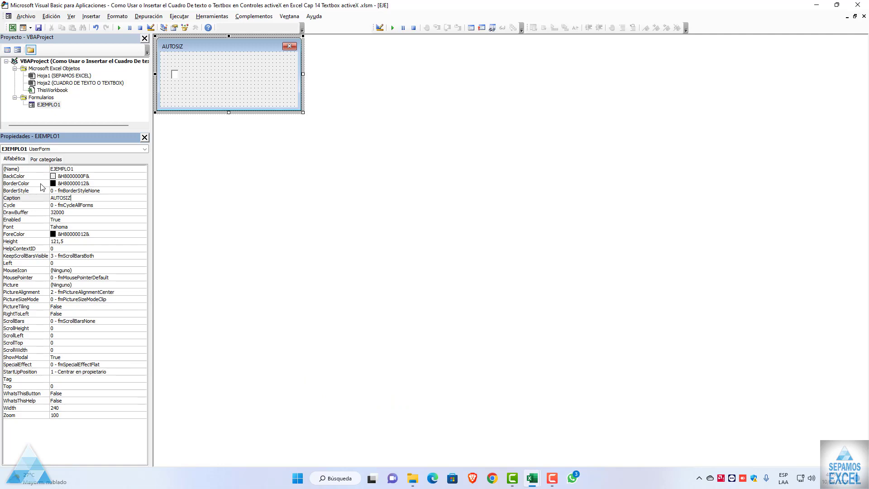
{"action": "type", "text": "E"}
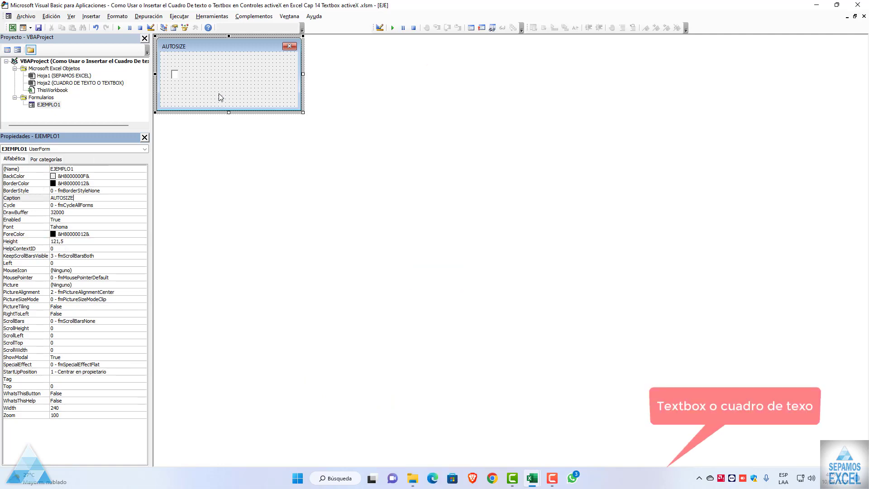
- Widen the form to 417 and add a small AutoSize TextBox at its top-left
{"action": "left_click", "coordinate": [219, 91]}
{"action": "left_click_drag", "start_coordinate": [376, 90], "coordinate": [352, 155]}
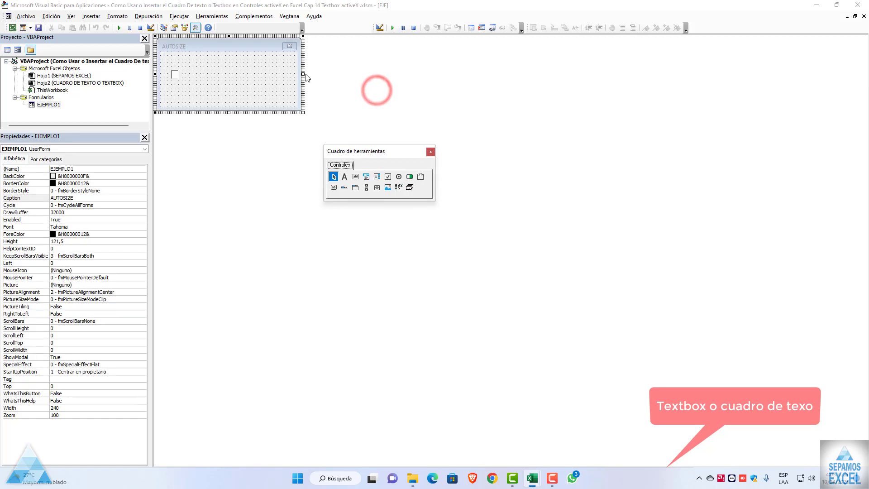
{"action": "left_click_drag", "start_coordinate": [304, 74], "coordinate": [410, 74]}
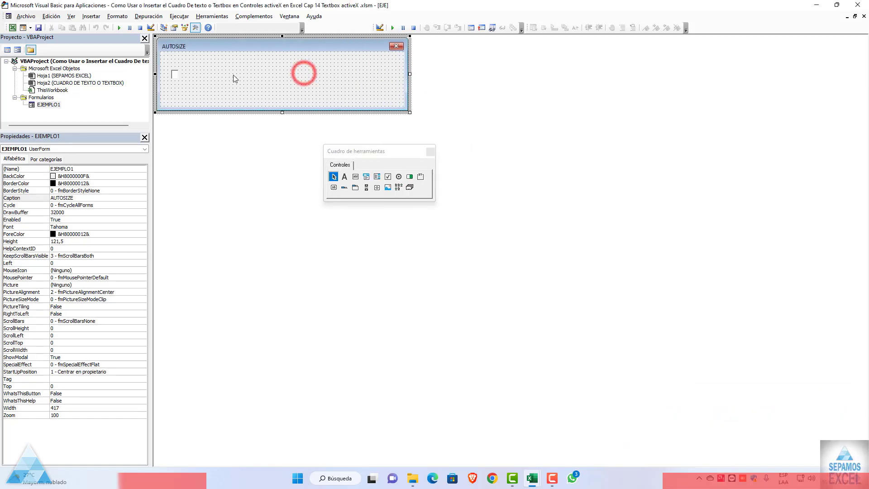
{"action": "left_click", "coordinate": [172, 72]}
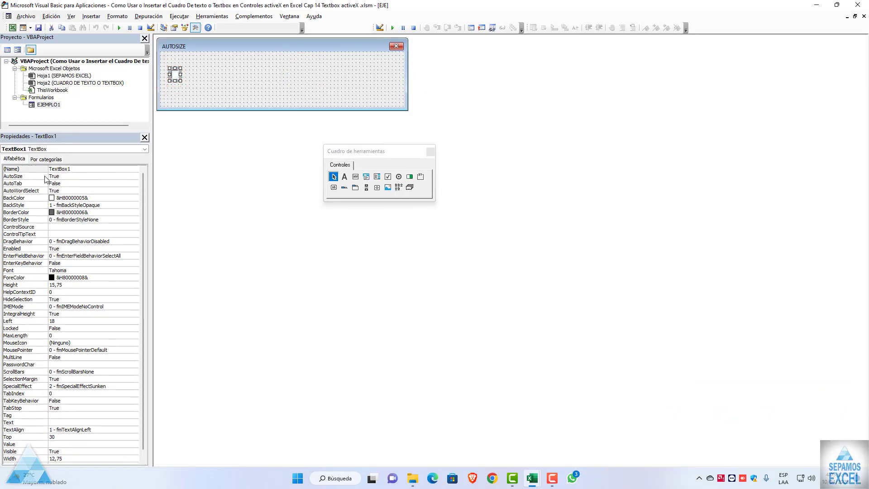
{"action": "left_click", "coordinate": [61, 178]}
{"action": "left_click", "coordinate": [58, 176]}
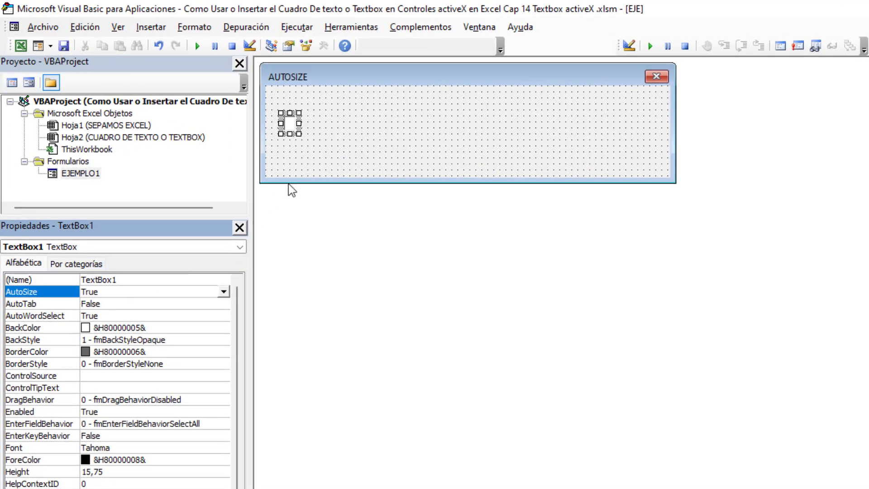
{"action": "left_click", "coordinate": [195, 88]}
- Run the AUTOSIZE form and type a long sentence about SEPAMOS EXCEL and ActiveX controls
{"action": "key", "text": "F5"}
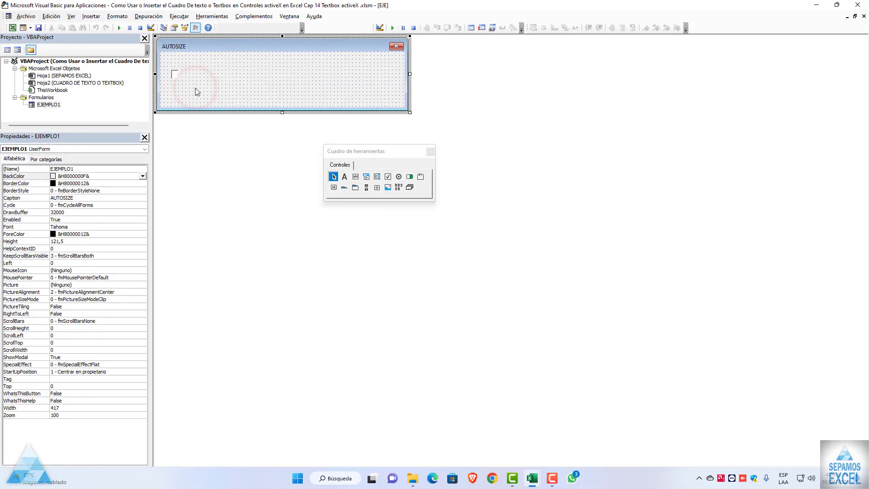
{"action": "type", "text": "HOLA A"}
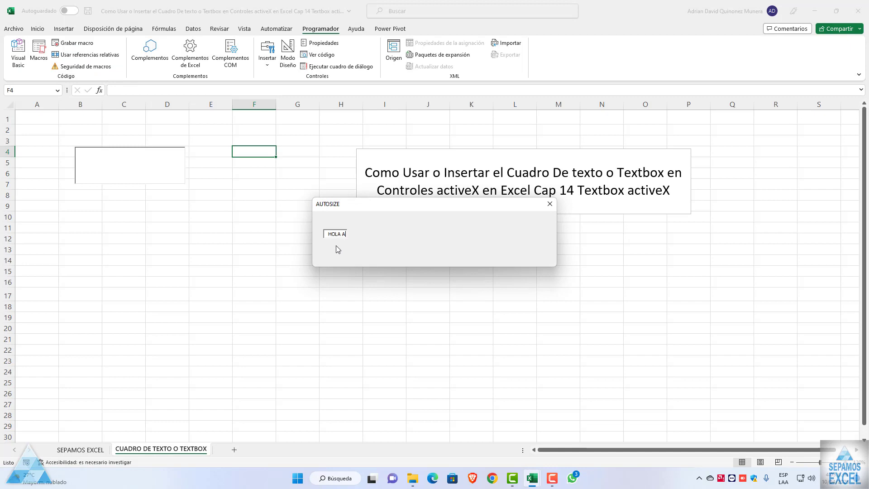
{"action": "type", "text": "TODOS"}
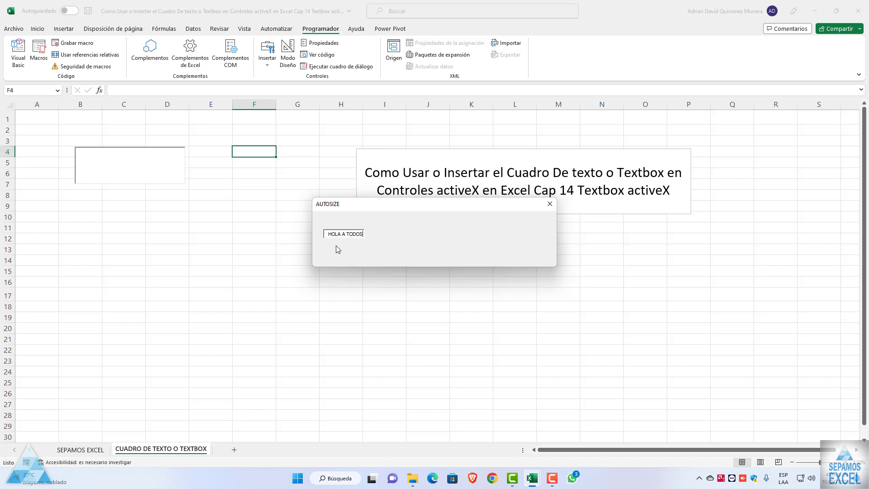
{"action": "type", "text": " GRACIAS POR VE"}
{"action": "type", "text": "R EL VIDEO D"}
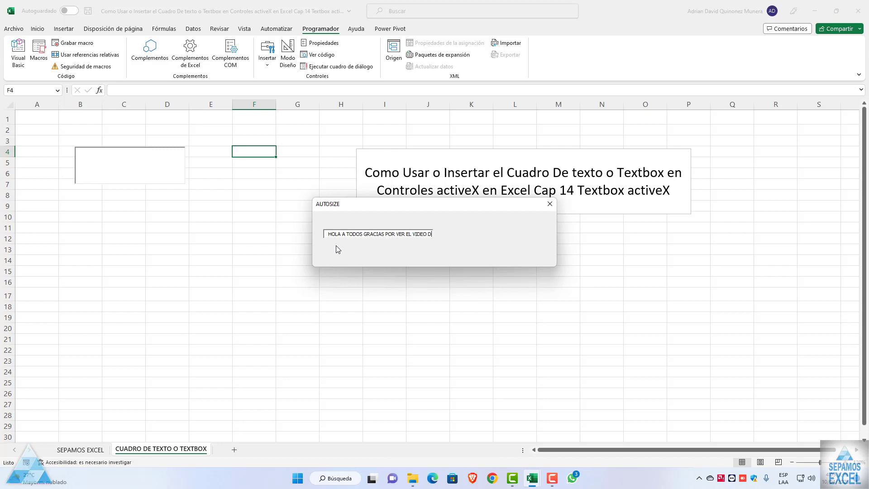
{"action": "type", "text": "E SEPAMOS EXC"}
{"action": "type", "text": "EL"}
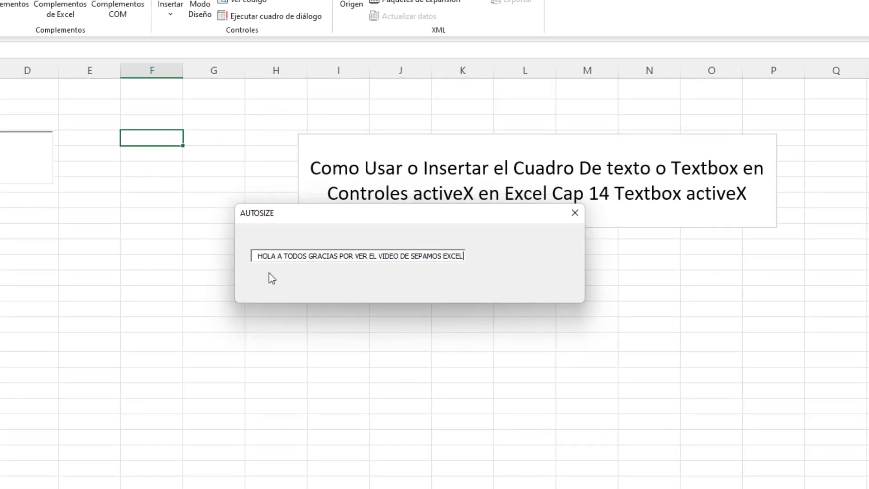
{"action": "type", "text": " EN LOS CNOT"}
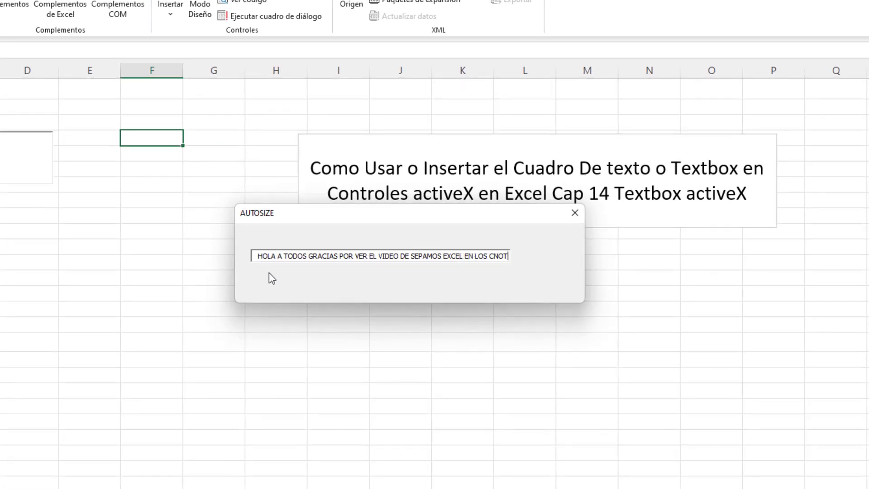
{"action": "key", "text": "BackSpace"}
{"action": "key", "text": "BackSpace"}
{"action": "type", "text": "ON"}
{"action": "key", "text": "BackSpace"}
{"action": "type", "text": "TROLES "}
{"action": "type", "text": "ACTIVEX E"}
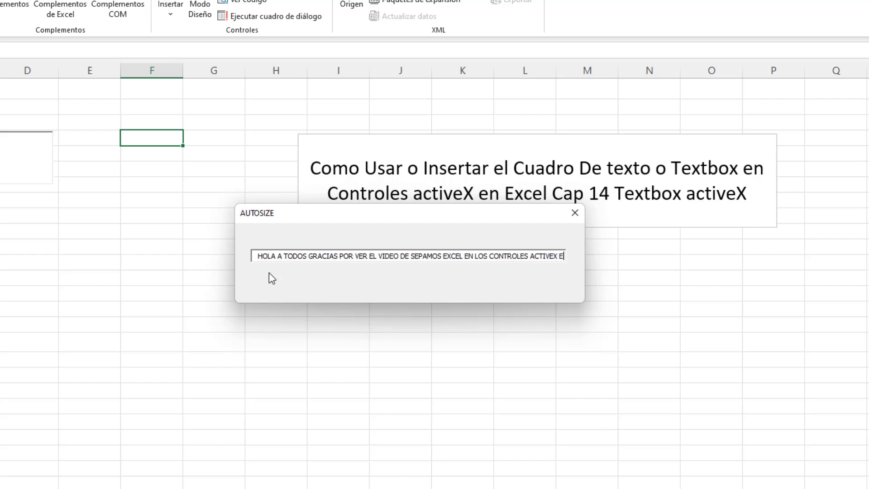
{"action": "type", "text": "N EXC"}
- Delete most of the typed text so the box shrinks to fit 'EL'
{"action": "left_click", "coordinate": [439, 256]}
{"action": "key", "text": "BackSpace"}
{"action": "key", "text": "BackSpace"}
{"action": "key", "text": "BackSpace"}
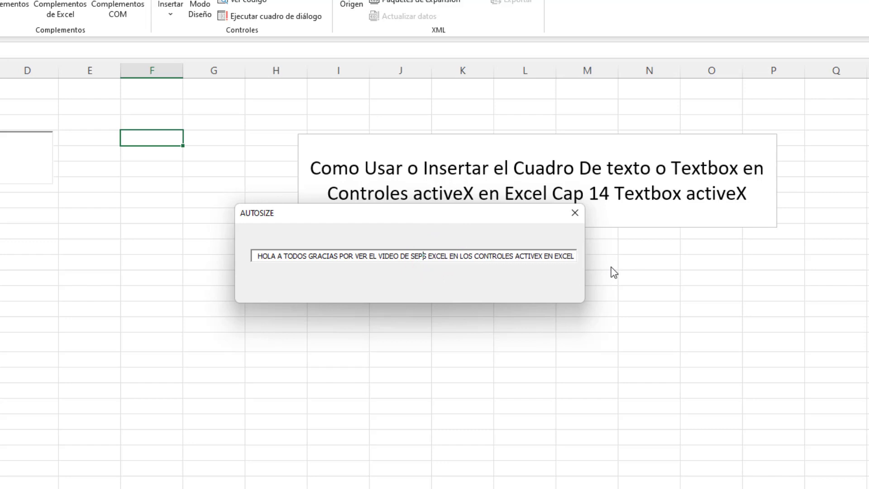
{"action": "key", "text": "BackSpace"}
{"action": "key", "text": "BackSpace"}
{"action": "key", "text": "BackSpace"}
{"action": "key", "text": "BackSpace"}
{"action": "key", "text": "BackSpace"}
{"action": "key", "text": "BackSpace"}
{"action": "key", "text": "BackSpace"}
{"action": "key", "text": "BackSpace"}
{"action": "key", "text": "BackSpace"}
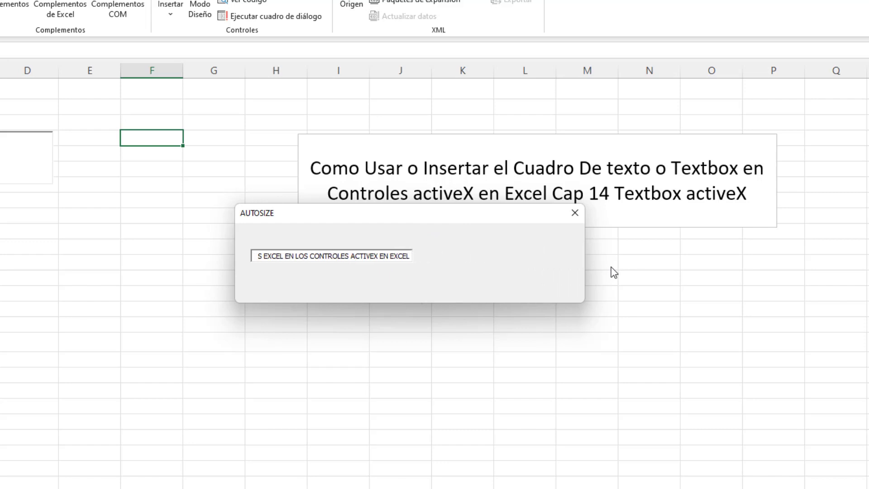
{"action": "key", "text": "Delete"}
{"action": "key", "text": "Delete"}
{"action": "key", "text": "Delete"}
{"action": "key", "text": "Delete"}
{"action": "key", "text": "Delete"}
{"action": "key", "text": "Delete"}
{"action": "key", "text": "Delete"}
{"action": "key", "text": "Delete"}
{"action": "key", "text": "Delete"}
{"action": "key", "text": "Delete"}
{"action": "key", "text": "Delete"}
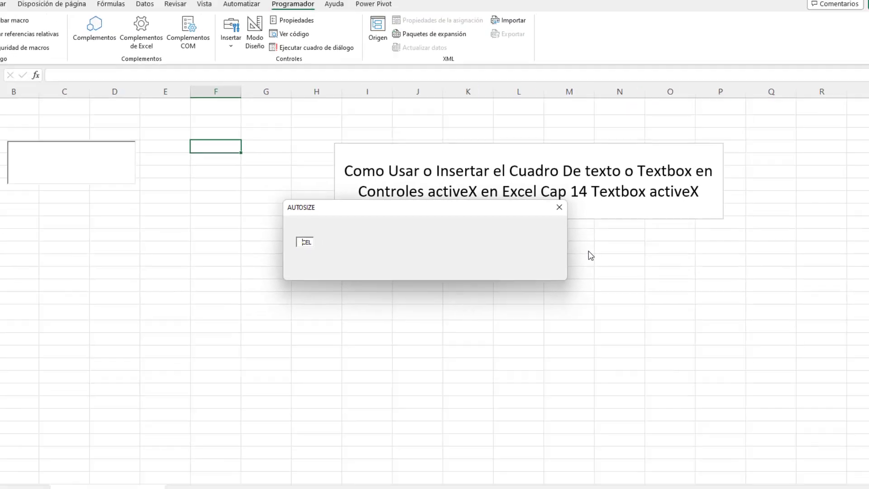
{"action": "key", "text": "Delete"}
{"action": "key", "text": "Delete"}
{"action": "key", "text": "Delete"}
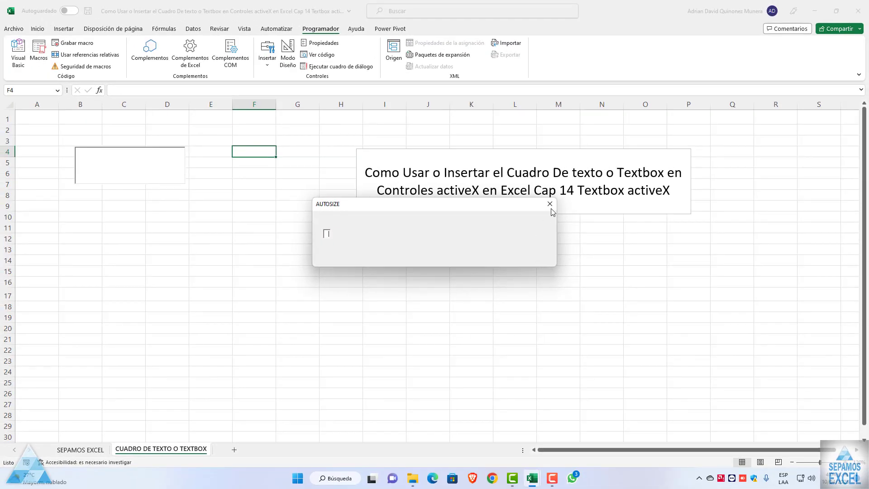
- Narrow the AUTOSIZE form, then widen its text box and make it slightly taller
{"action": "left_click", "coordinate": [550, 204]}
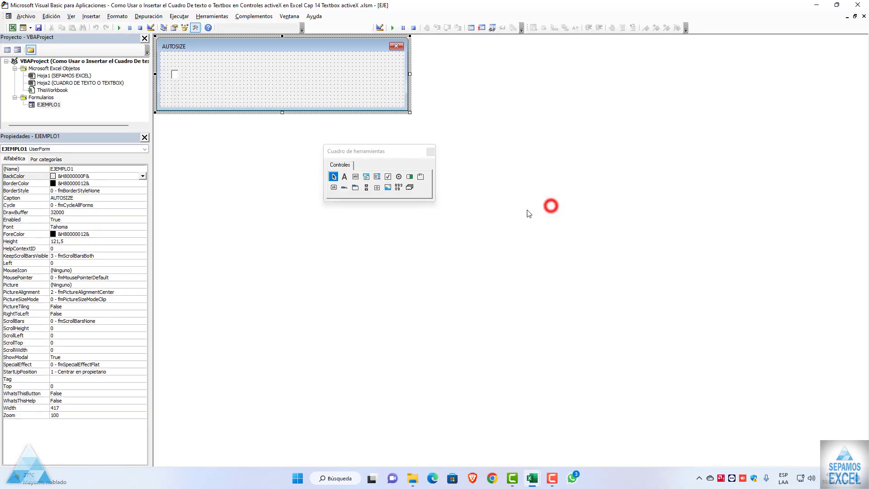
{"action": "left_click", "coordinate": [258, 85]}
{"action": "left_click_drag", "start_coordinate": [410, 73], "coordinate": [231, 74]}
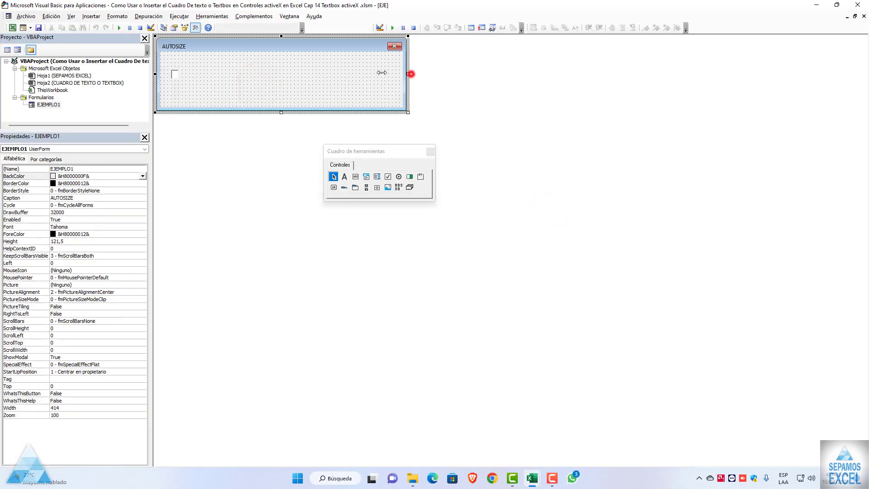
{"action": "left_click", "coordinate": [181, 74]}
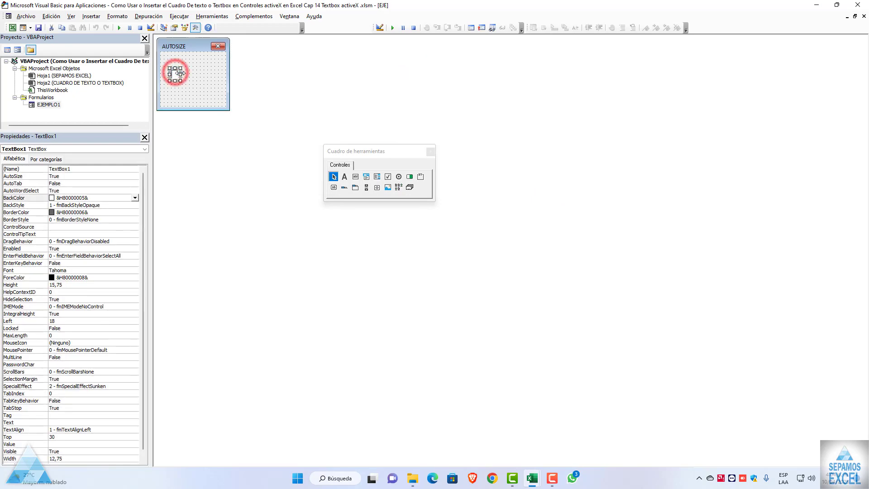
{"action": "left_click_drag", "start_coordinate": [178, 74], "coordinate": [214, 74]}
{"action": "left_click", "coordinate": [201, 100]}
{"action": "left_click", "coordinate": [201, 76]}
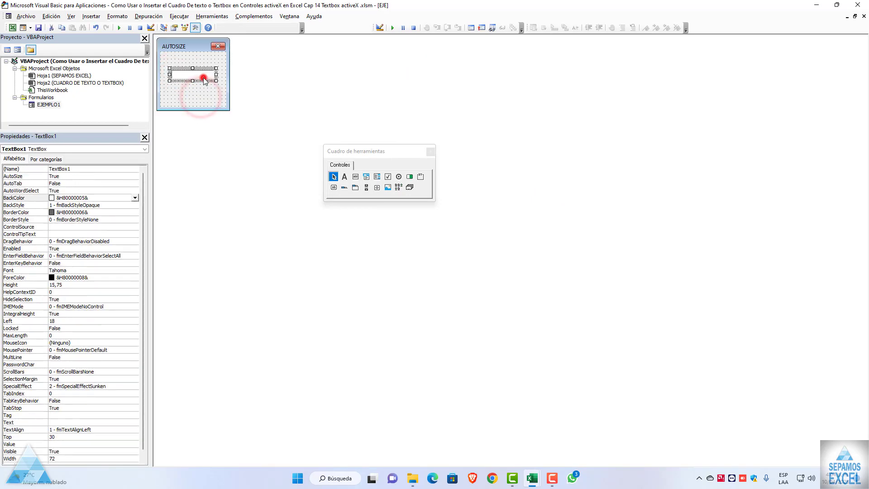
{"action": "left_click_drag", "start_coordinate": [192, 82], "coordinate": [193, 87]}
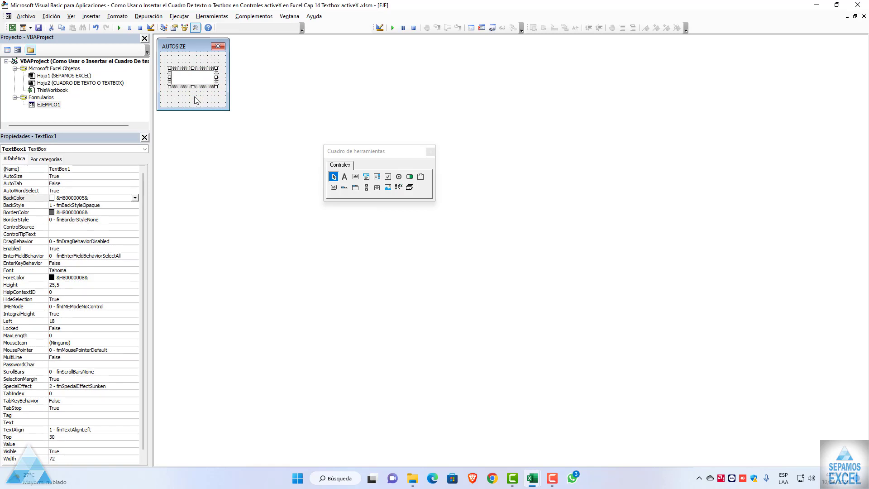
- Resize the AUTOSIZE form to a compact 128,25 by 108,75 around the text box
{"action": "left_click", "coordinate": [194, 96]}
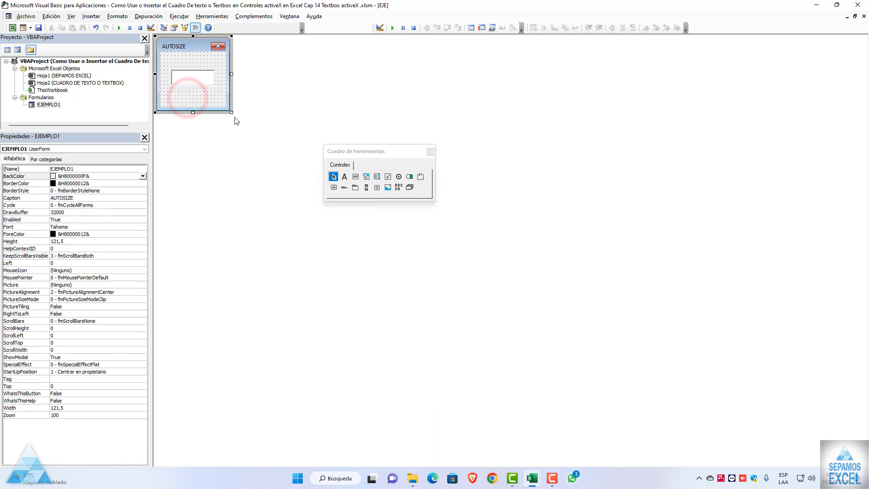
{"action": "left_click_drag", "start_coordinate": [231, 112], "coordinate": [295, 153]}
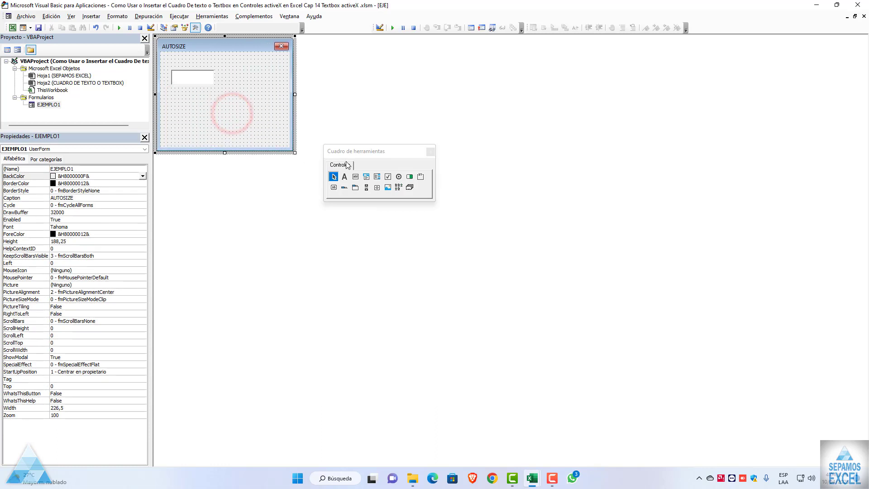
{"action": "left_click_drag", "start_coordinate": [352, 152], "coordinate": [416, 83]}
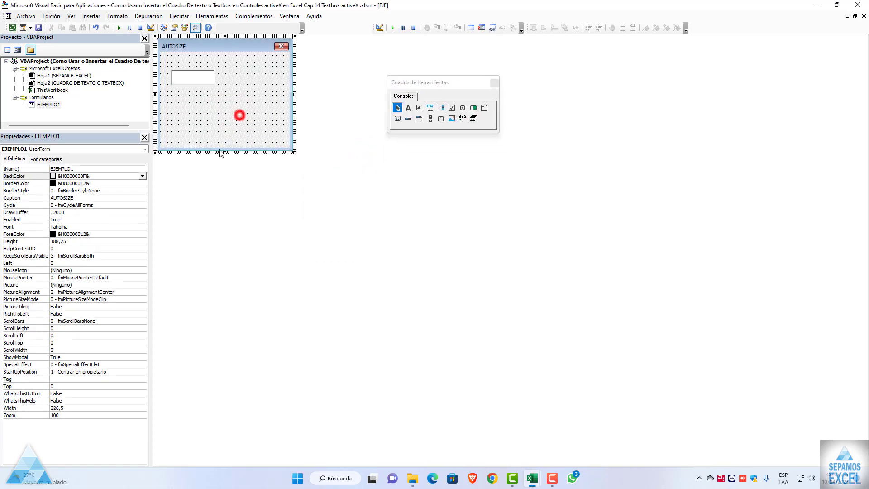
{"action": "left_click_drag", "start_coordinate": [225, 152], "coordinate": [225, 105]}
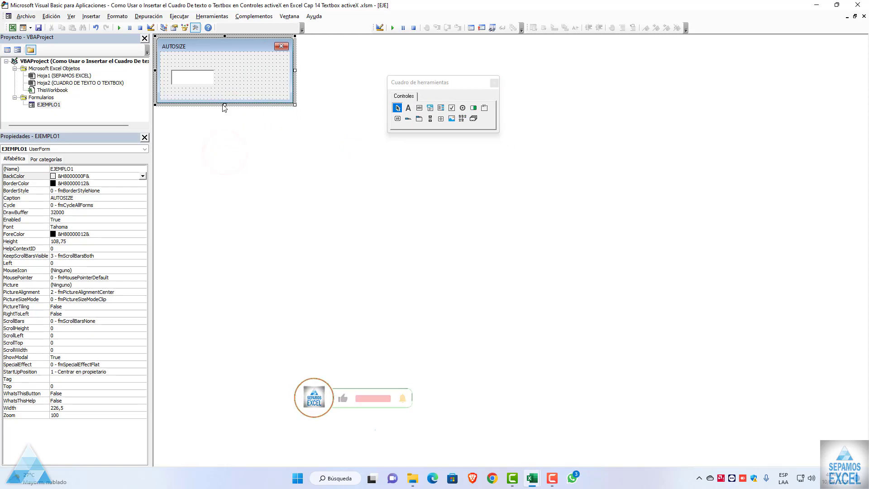
{"action": "left_click_drag", "start_coordinate": [294, 71], "coordinate": [236, 77]}
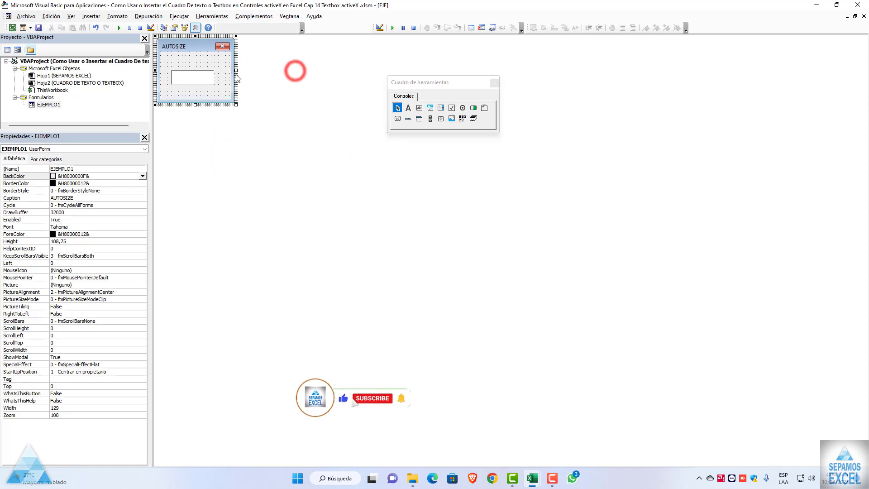
{"action": "left_click", "coordinate": [199, 92]}
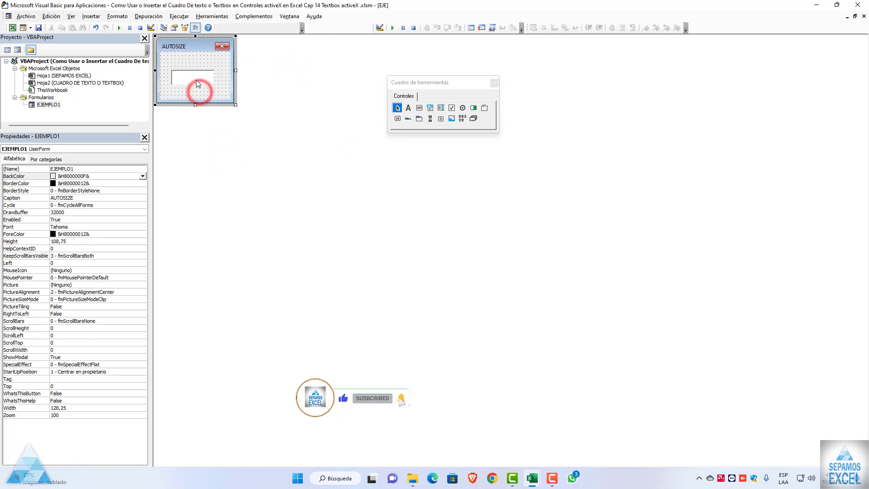
{"action": "left_click", "coordinate": [196, 80]}
- Insert a new blank UserForm and name it EJEMPLO2
{"action": "left_click", "coordinate": [30, 28]}
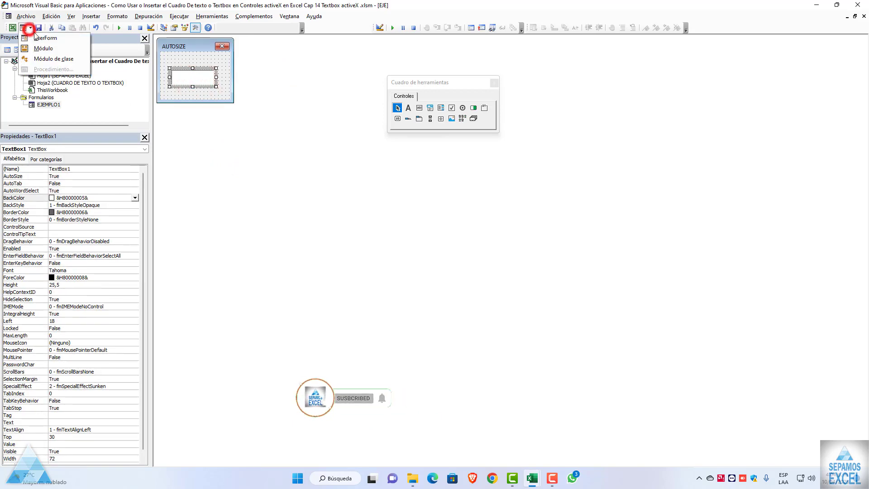
{"action": "left_click", "coordinate": [46, 38]}
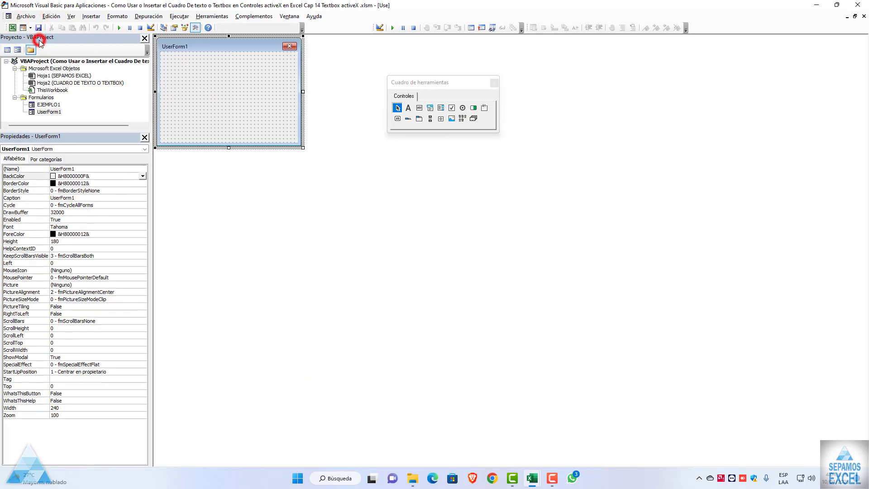
{"action": "left_click", "coordinate": [88, 169]}
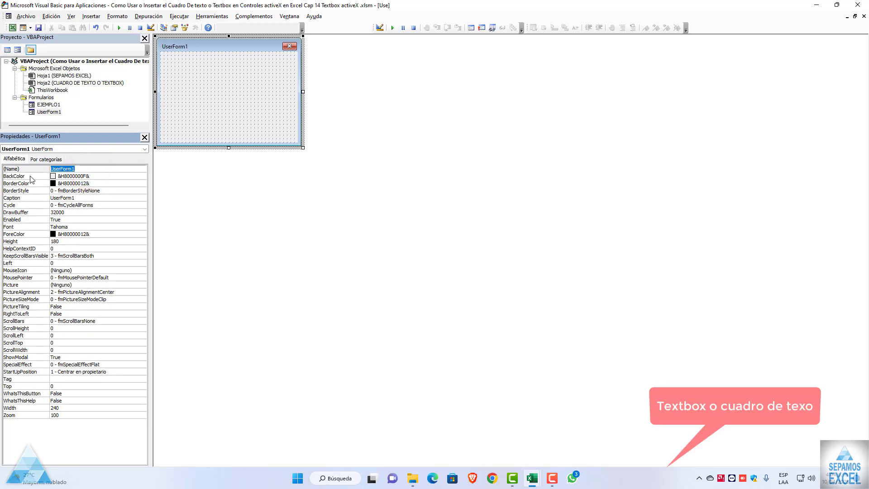
{"action": "type", "text": "EMEPL"}
{"action": "type", "text": "IS"}
{"action": "key", "text": "BackSpace"}
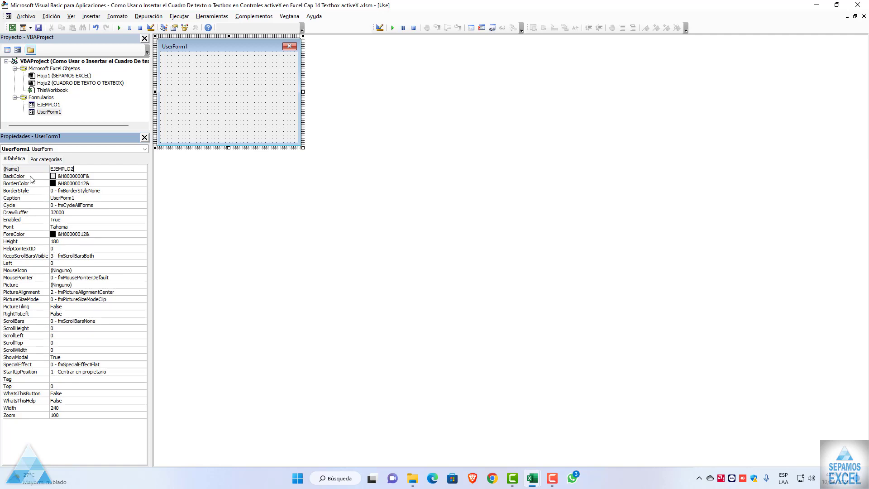
{"action": "key", "text": "Return"}
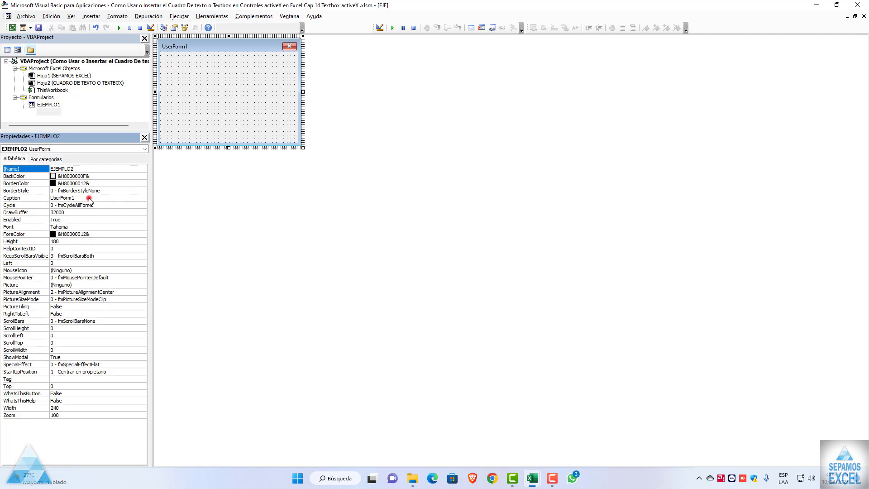
- Delete the default UserForm1 caption from the new form
{"action": "left_click", "coordinate": [78, 198]}
{"action": "double_click", "coordinate": [78, 198]}
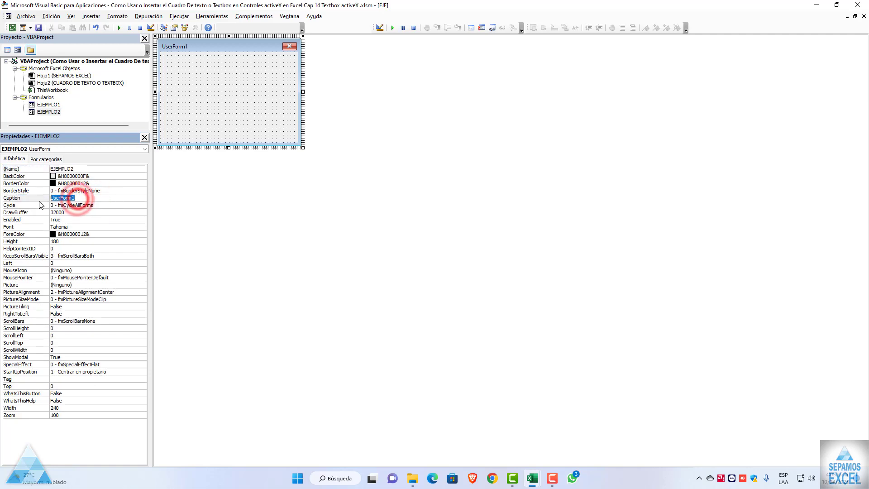
{"action": "key", "text": "BackSpace"}
{"action": "type", "text": "MULTILINE"}
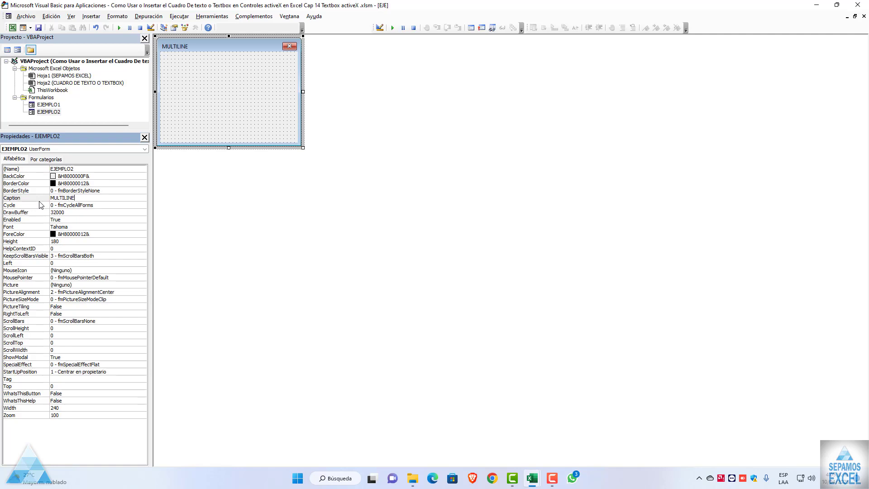
- Draw a wide TextBox1 near the top of the MULTILINE form
{"action": "left_click", "coordinate": [220, 85]}
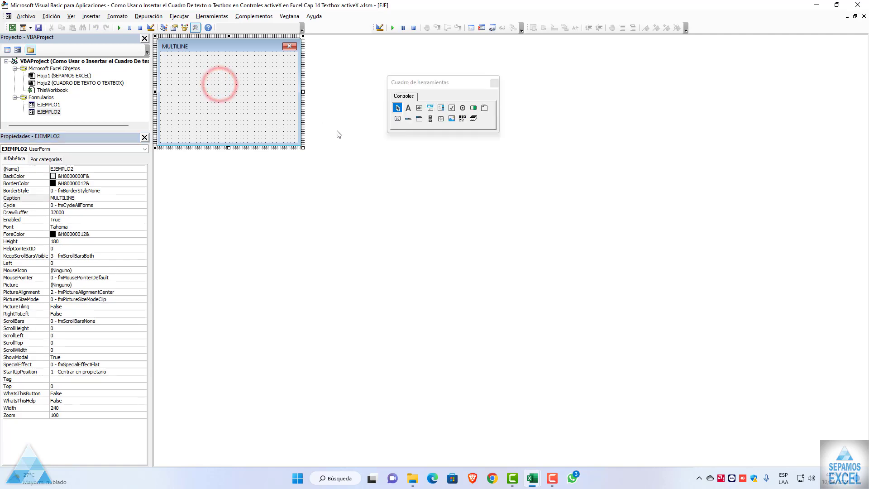
{"action": "left_click", "coordinate": [419, 108]}
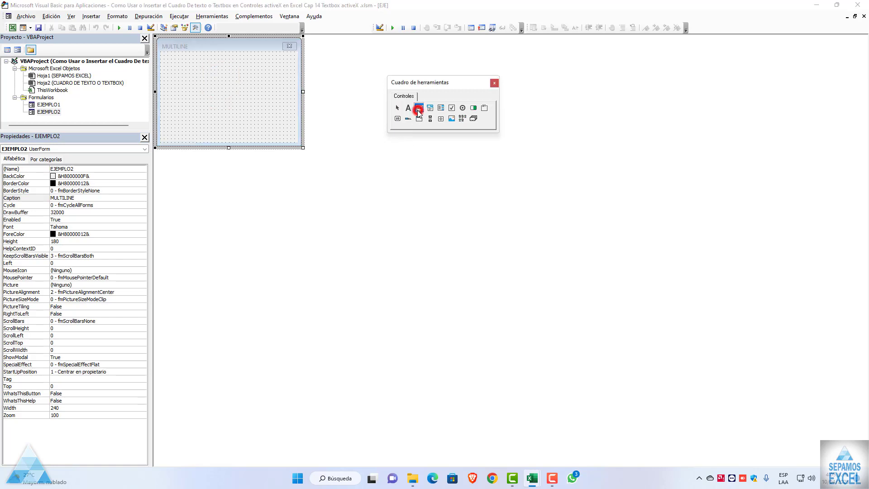
{"action": "left_click_drag", "start_coordinate": [171, 75], "coordinate": [282, 96]}
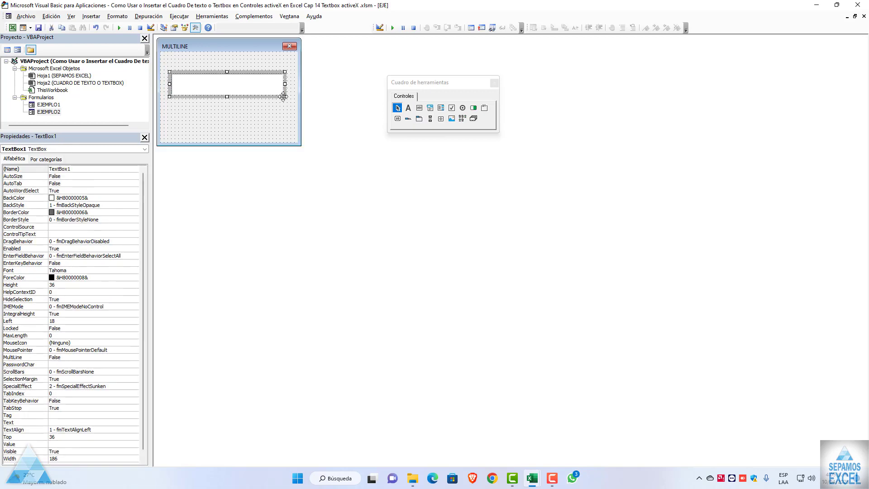
- Shorten the MULTILINE form to a height of 132, then select its text box
{"action": "left_click", "coordinate": [225, 126]}
{"action": "left_click_drag", "start_coordinate": [228, 147], "coordinate": [228, 118]}
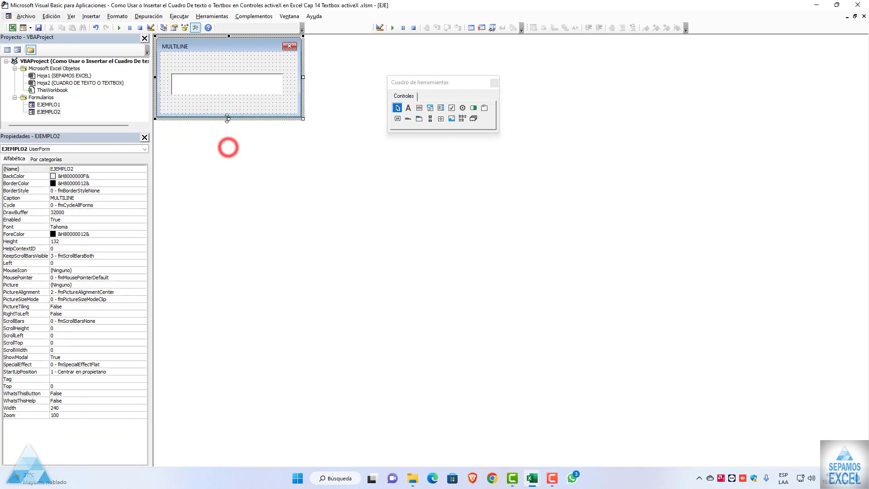
{"action": "left_click", "coordinate": [206, 85]}
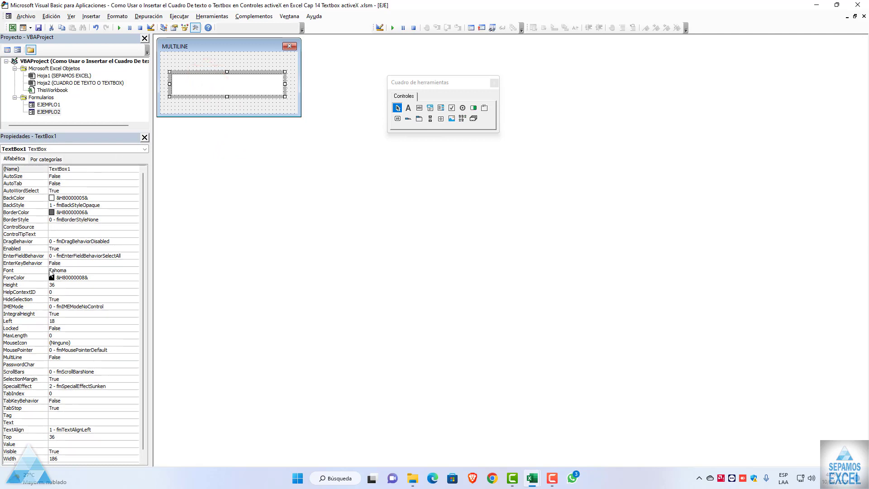
- Set TextBox1's MultiLine property to True, then select the MULTILINE form
{"action": "left_click", "coordinate": [31, 358]}
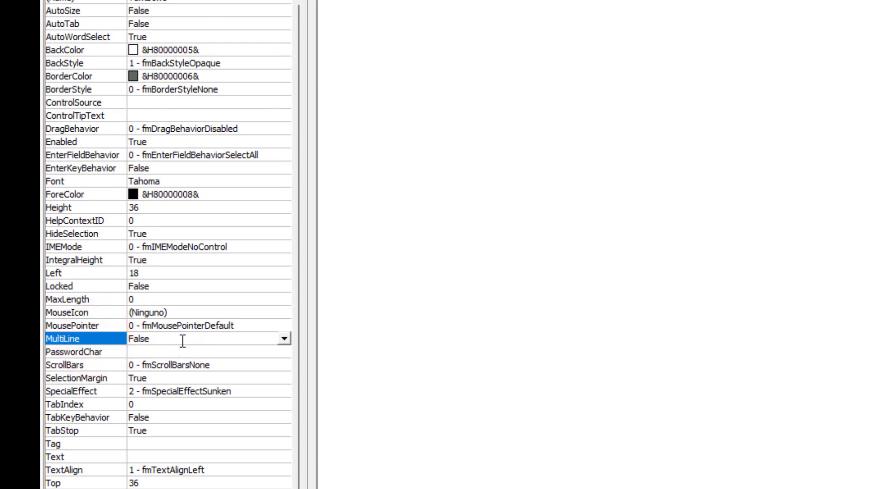
{"action": "left_click", "coordinate": [283, 339]}
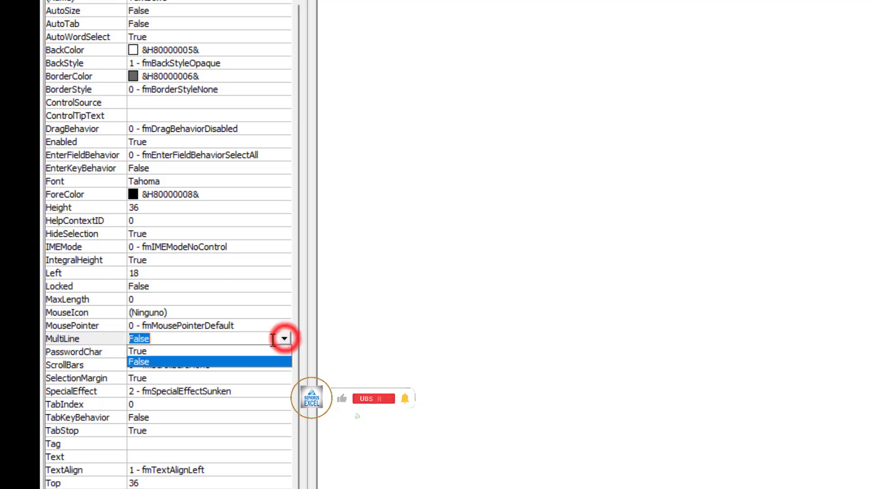
{"action": "left_click", "coordinate": [154, 351]}
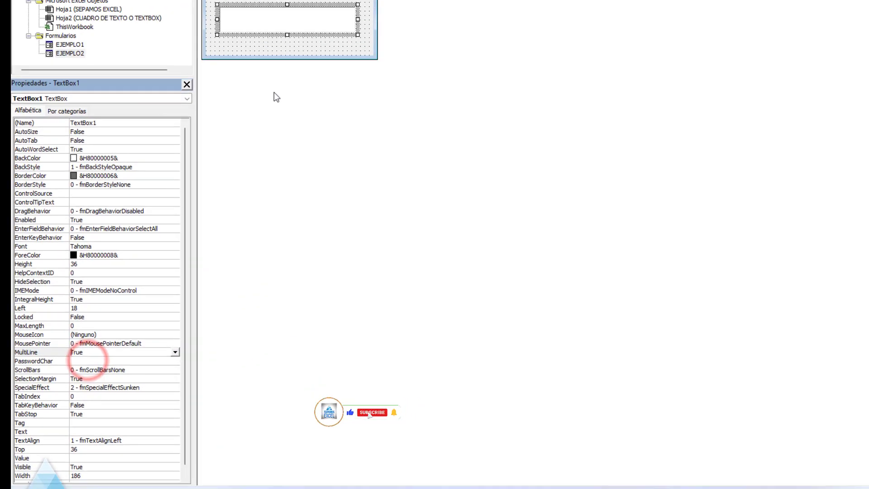
{"action": "left_click", "coordinate": [221, 109]}
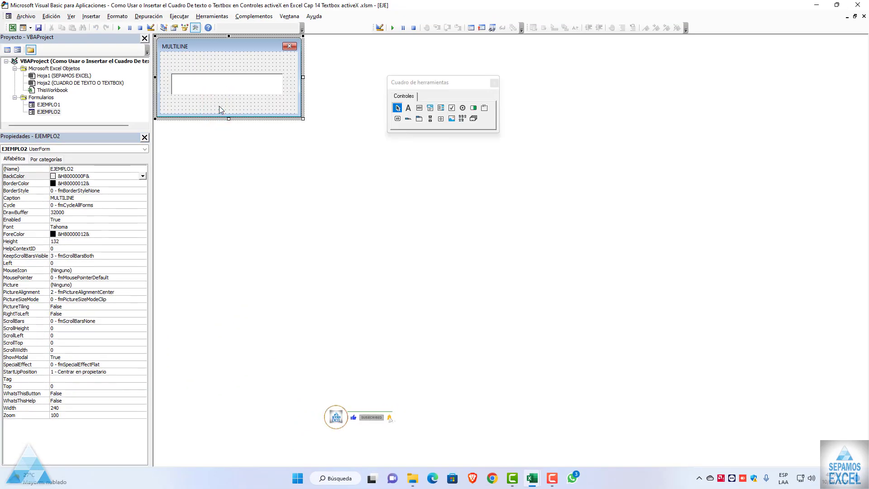
- Run the MULTILINE form, move it left, and start a message thanking viewers for the videos created about Excel
{"action": "key", "text": "F5"}
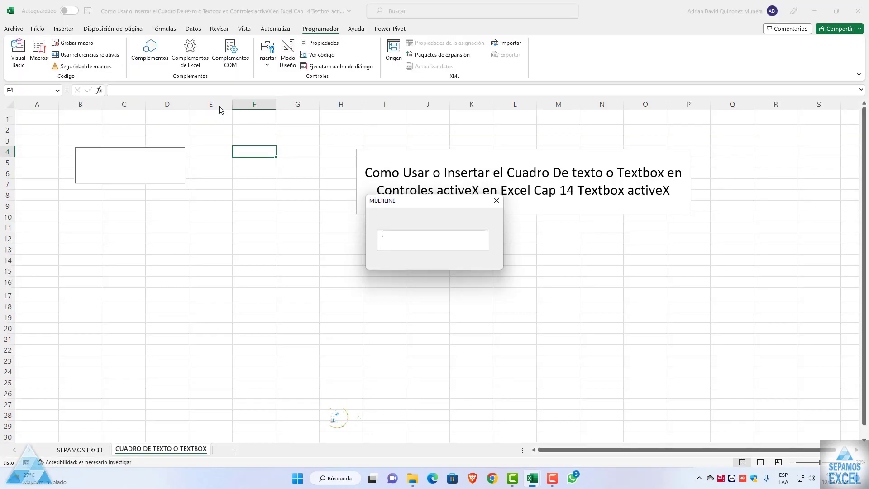
{"action": "left_click_drag", "start_coordinate": [420, 201], "coordinate": [303, 210]}
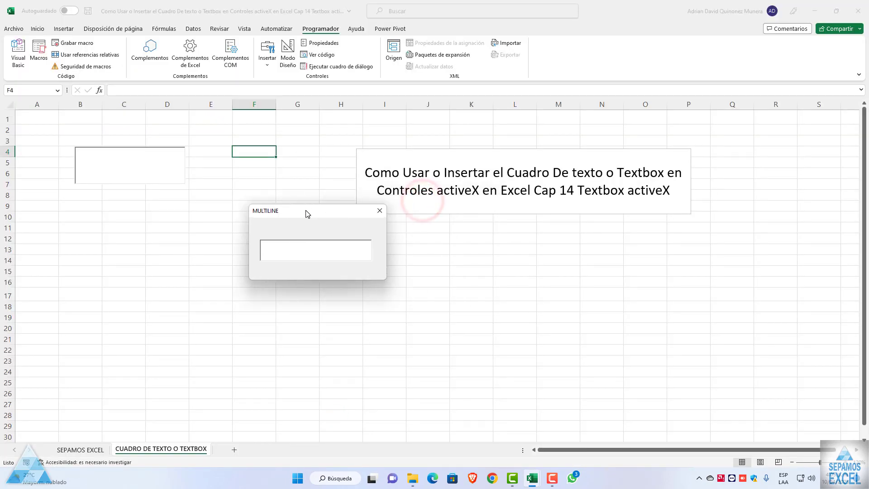
{"action": "type", "text": "HOLA"}
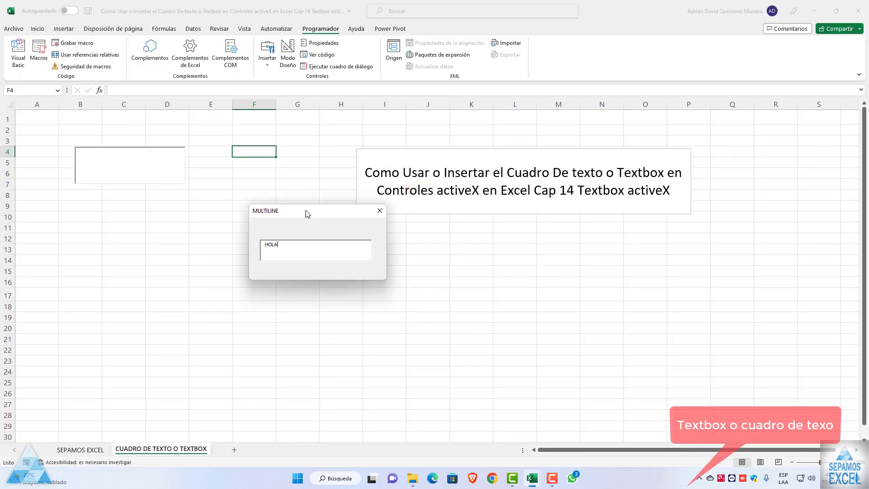
{"action": "type", "text": " GR"}
{"action": "type", "text": " ER L"}
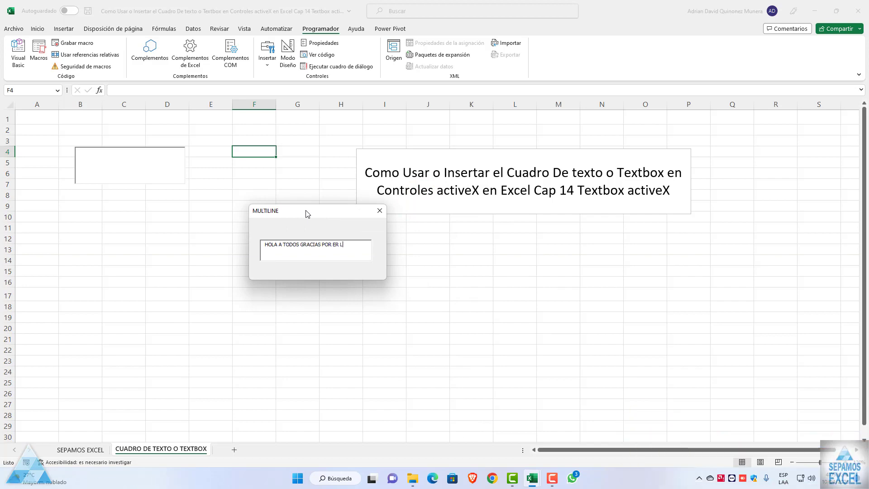
{"action": "type", "text": "VER LOS V"}
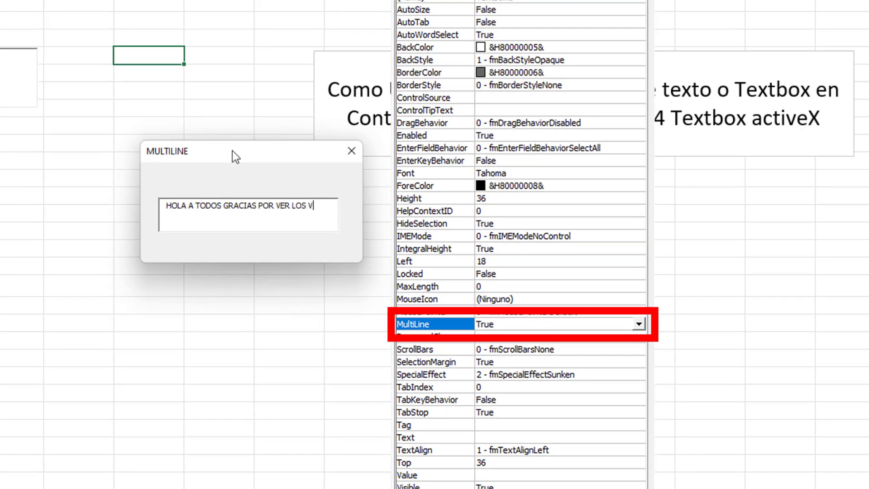
{"action": "type", "text": "IDEO"}
{"action": "key", "text": "BackSpace"}
{"action": "key", "text": "BackSpace"}
{"action": "key", "text": "BackSpace"}
{"action": "type", "text": "IDEOS "}
{"action": "type", "text": "CREADFO"}
{"action": "key", "text": "BackSpace"}
{"action": "key", "text": "BackSpace"}
{"action": "key", "text": "BackSpace"}
{"action": "type", "text": "ADFOS"}
{"action": "key", "text": "BackSpace"}
{"action": "key", "text": "BackSpace"}
{"action": "key", "text": "BackSpace"}
{"action": "type", "text": "OS"}
{"action": "type", "text": " PR"}
{"action": "key", "text": "BackSpace"}
{"action": "type", "text": "OR SEAMOS"}
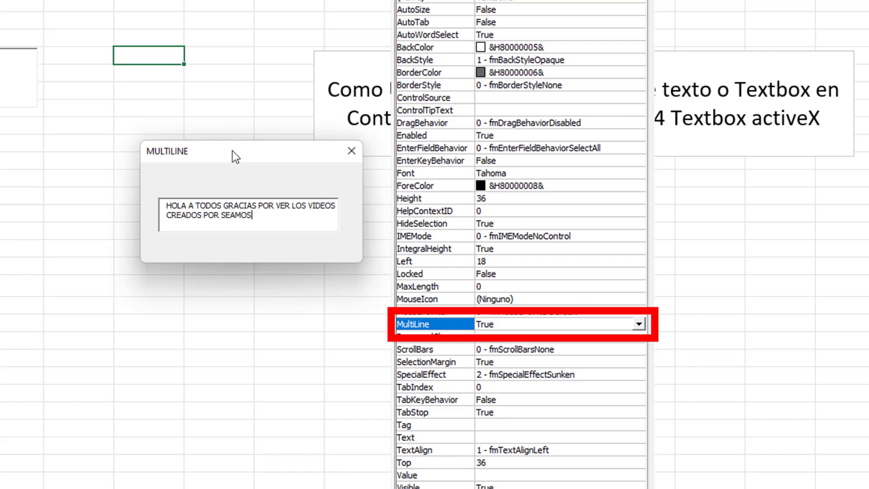
{"action": "type", "text": " EXC"}
{"action": "key", "text": "BackSpace"}
{"action": "key", "text": "BackSpace"}
{"action": "key", "text": "BackSpace"}
{"action": "key", "text": "BackSpace"}
{"action": "key", "text": "BackSpace"}
{"action": "key", "text": "BackSpace"}
{"action": "type", "text": "P"}
{"action": "type", "text": "AMOS EXCEL"}
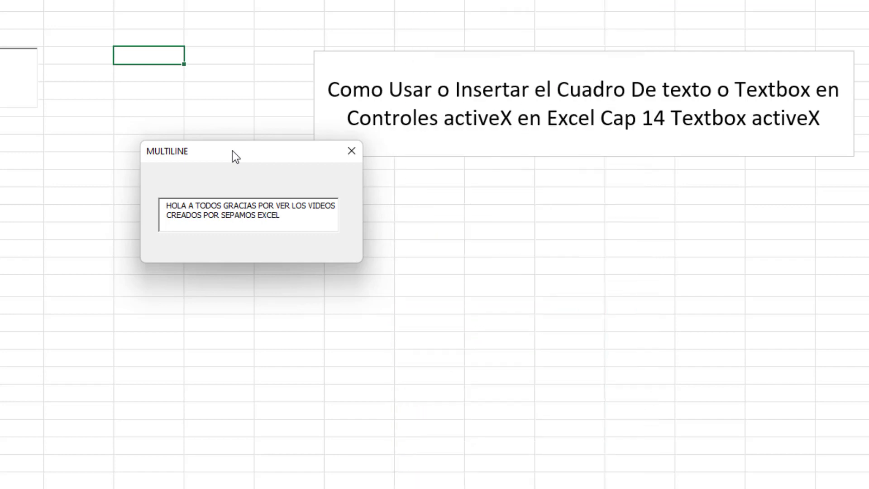
{"action": "type", "text": ","}
- Continue the message with 'que son de mucha ayuda para mi conocimiento, que interesante es hacer esto'
{"action": "type", "text": "UE SON DE N"}
{"action": "type", "text": "UCH"}
{"action": "key", "text": "BackSpace"}
{"action": "key", "text": "BackSpace"}
{"action": "key", "text": "BackSpace"}
{"action": "key", "text": "BackSpace"}
{"action": "type", "text": "MUCH"}
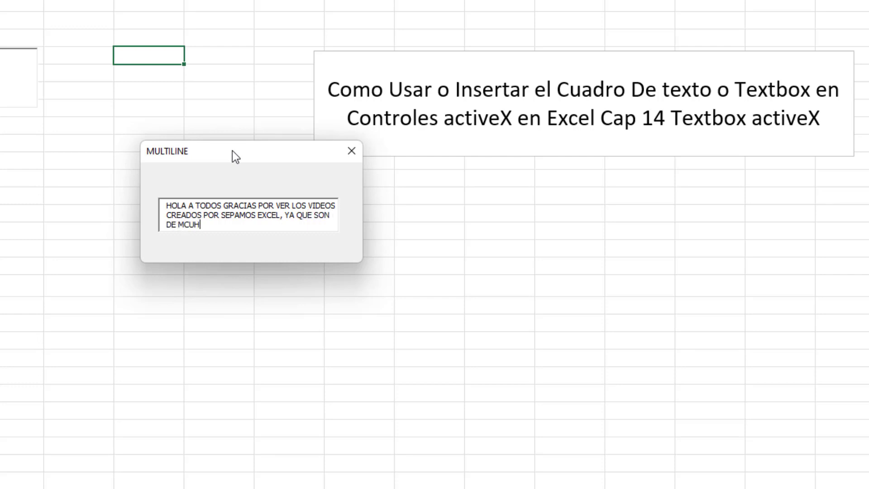
{"action": "key", "text": "BackSpace"}
{"action": "key", "text": "BackSpace"}
{"action": "key", "text": "BackSpace"}
{"action": "type", "text": "UCHA "}
{"action": "type", "text": "ATYUDA"}
{"action": "key", "text": "BackSpace"}
{"action": "key", "text": "BackSpace"}
{"action": "key", "text": "BackSpace"}
{"action": "key", "text": "BackSpace"}
{"action": "key", "text": "BackSpace"}
{"action": "type", "text": "YUDA PARA"}
{"action": "type", "text": " MIC"}
{"action": "key", "text": "BackSpace"}
{"action": "type", "text": "CON"}
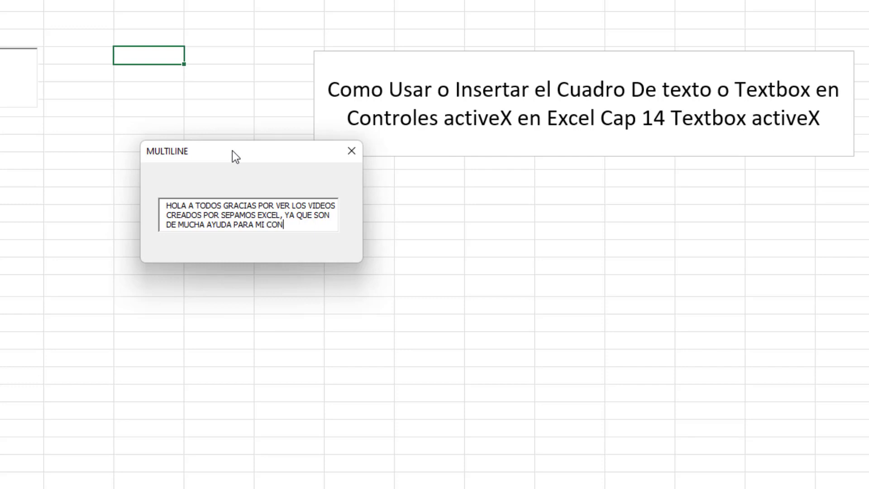
{"action": "type", "text": "O"}
{"action": "type", "text": "C"}
{"action": "type", "text": "IMIENTO"}
{"action": "type", "text": " Q"}
{"action": "type", "text": "UE "}
{"action": "type", "text": "INTE"}
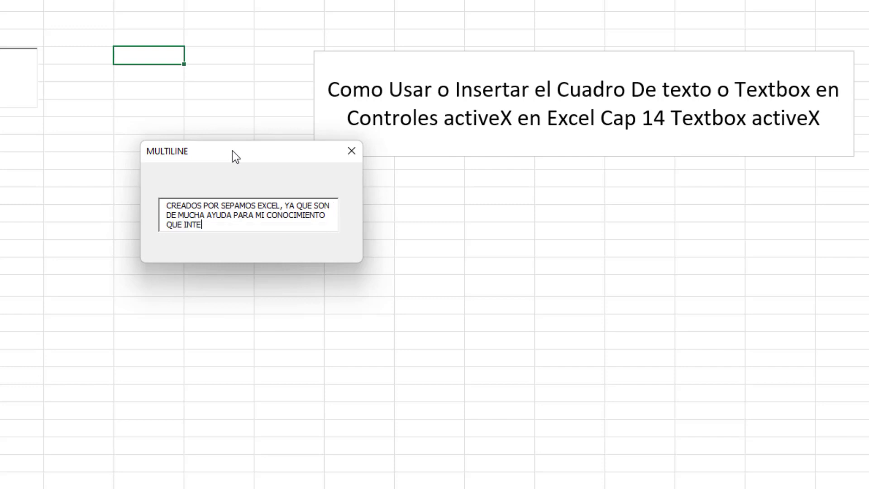
{"action": "type", "text": "RESANTE ES HACE"}
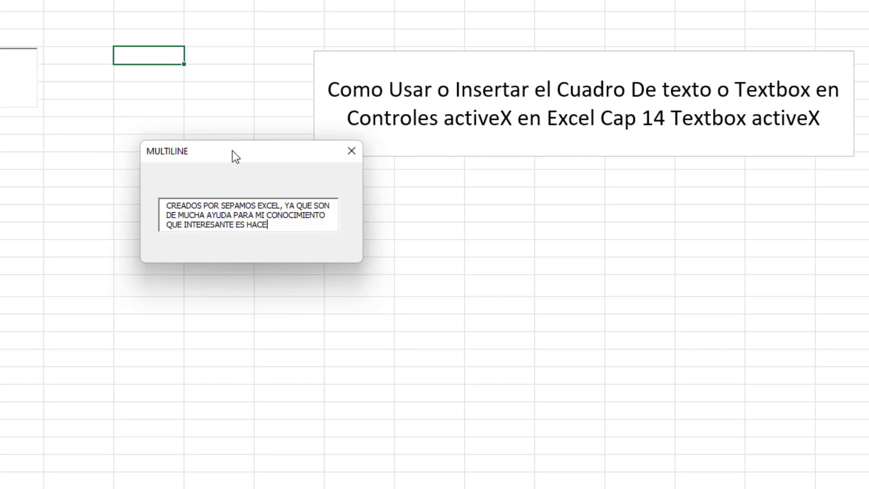
{"action": "type", "text": "RES"}
{"action": "key", "text": "BackSpace"}
{"action": "key", "text": "BackSpace"}
{"action": "type", "text": "ESTO"}
- Move the form up-left and step through the message's wrapped lines with the arrow keys
{"action": "left_click_drag", "start_coordinate": [226, 154], "coordinate": [170, 98]}
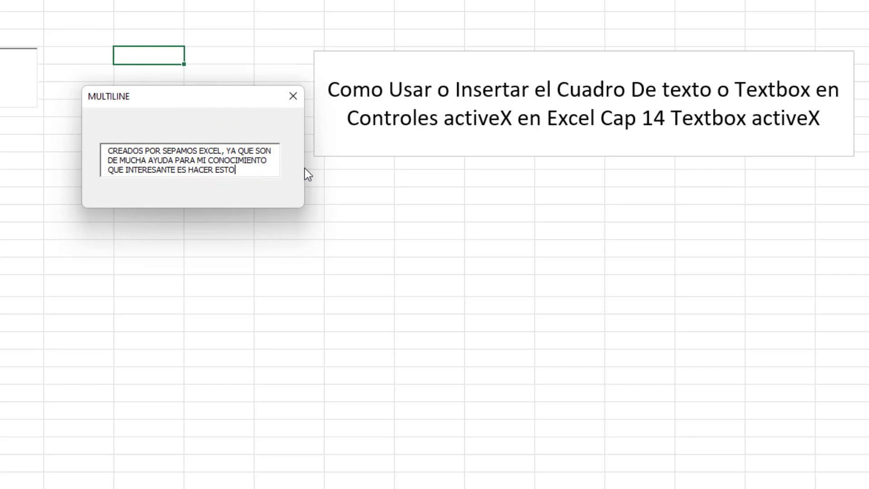
{"action": "left_click", "coordinate": [199, 160]}
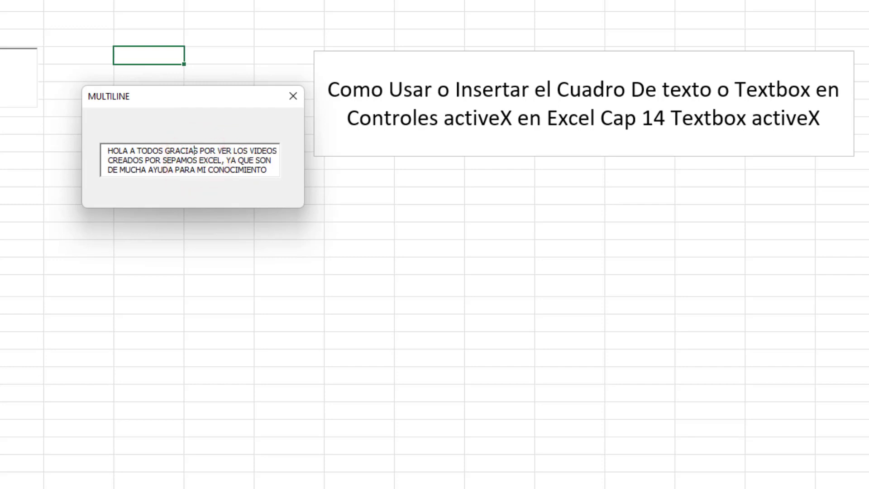
{"action": "key", "text": "Down"}
{"action": "key", "text": "Down"}
{"action": "key", "text": "Up"}
{"action": "key", "text": "Up"}
{"action": "key", "text": "Up"}
{"action": "key", "text": "ctrl+End"}
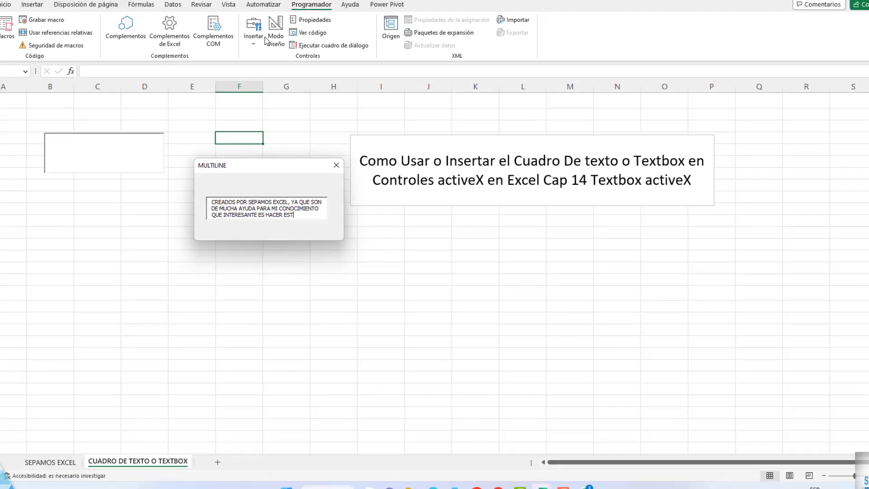
- Delete the previous message from the text box
{"action": "key", "text": "BackSpace"}
{"action": "key", "text": "BackSpace"}
{"action": "key", "text": "BackSpace"}
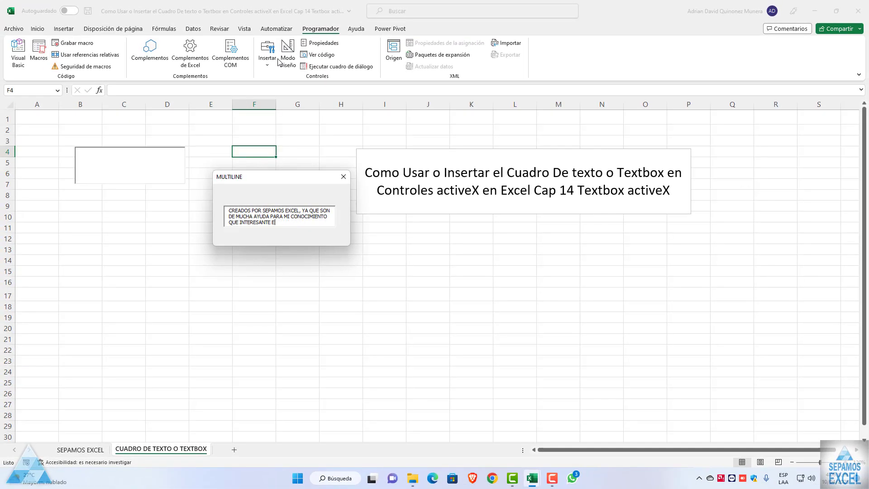
{"action": "key", "text": "BackSpace"}
{"action": "key", "text": "BackSpace"}
{"action": "key", "text": "BackSpace"}
{"action": "key", "text": "BackSpace"}
{"action": "key", "text": "BackSpace"}
{"action": "key", "text": "BackSpace"}
{"action": "key", "text": "BackSpace"}
{"action": "key", "text": "BackSpace"}
{"action": "key", "text": "BackSpace"}
{"action": "key", "text": "BackSpace"}
{"action": "key", "text": "BackSpace"}
{"action": "key", "text": "BackSpace"}
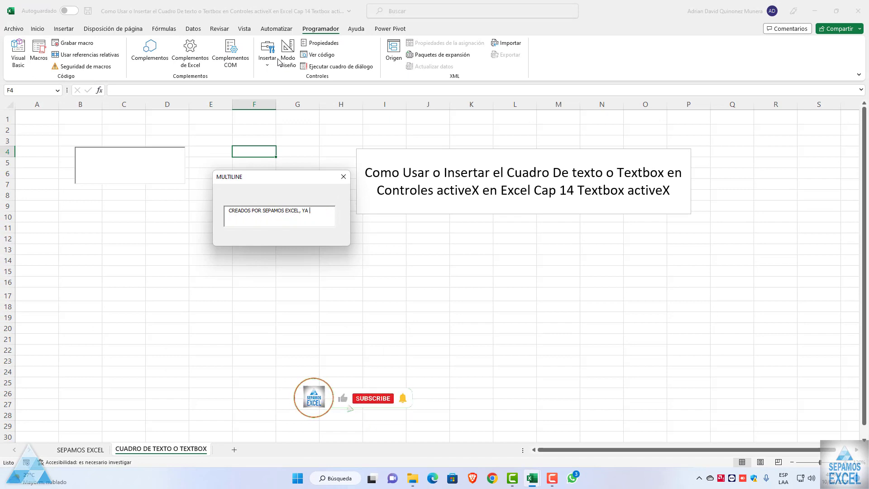
{"action": "key", "text": "BackSpace"}
{"action": "key", "text": "BackSpace"}
{"action": "key", "text": "BackSpace"}
{"action": "key", "text": "BackSpace"}
{"action": "key", "text": "BackSpace"}
{"action": "key", "text": "BackSpace"}
{"action": "key", "text": "BackSpace"}
{"action": "key", "text": "BackSpace"}
{"action": "key", "text": "BackSpace"}
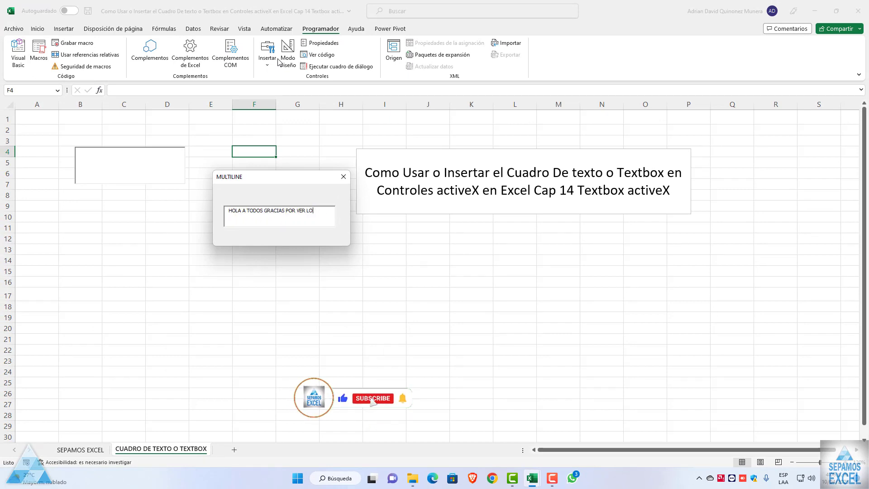
{"action": "key", "text": "BackSpace"}
{"action": "key", "text": "BackSpace"}
{"action": "key", "text": "BackSpace"}
{"action": "key", "text": "BackSpace"}
{"action": "key", "text": "BackSpace"}
{"action": "key", "text": "BackSpace"}
{"action": "key", "text": "BackSpace"}
{"action": "key", "text": "BackSpace"}
{"action": "key", "text": "BackSpace"}
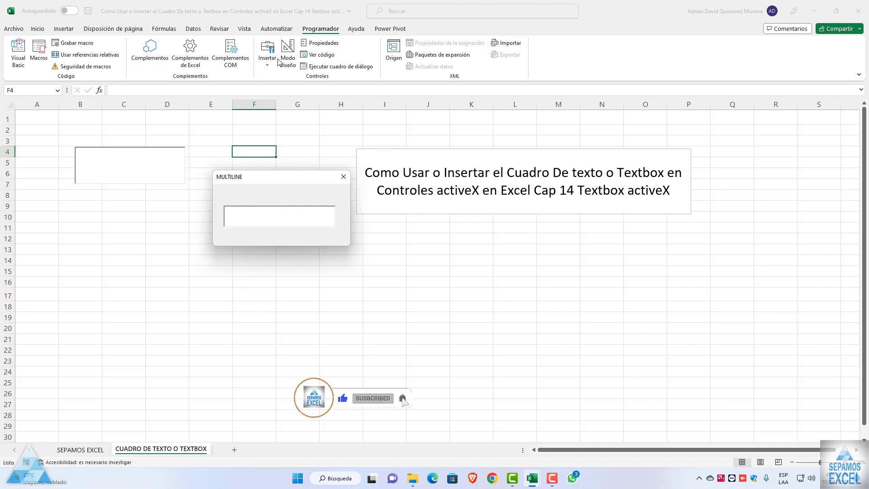
- Type a second long wrapping message, then erase its ending
{"action": "type", "text": "HOLA COMO ESTAN"}
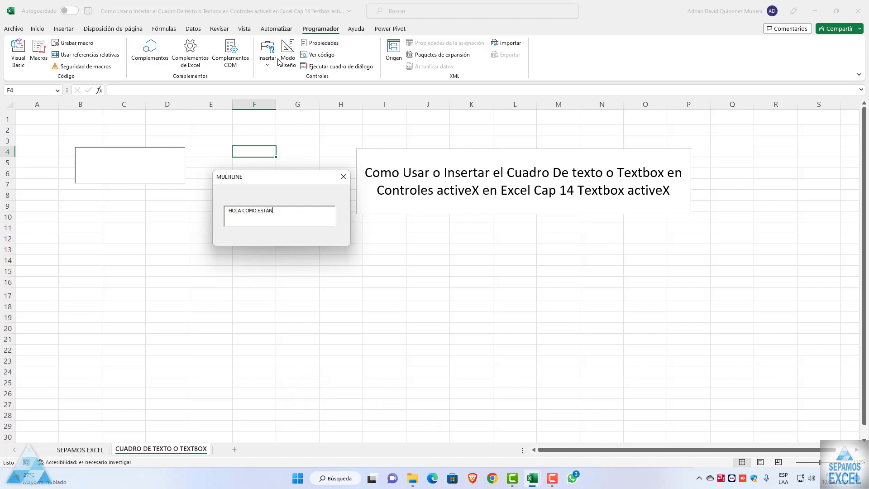
{"action": "key", "text": "BackSpace"}
{"action": "type", "text": "S MCUH"}
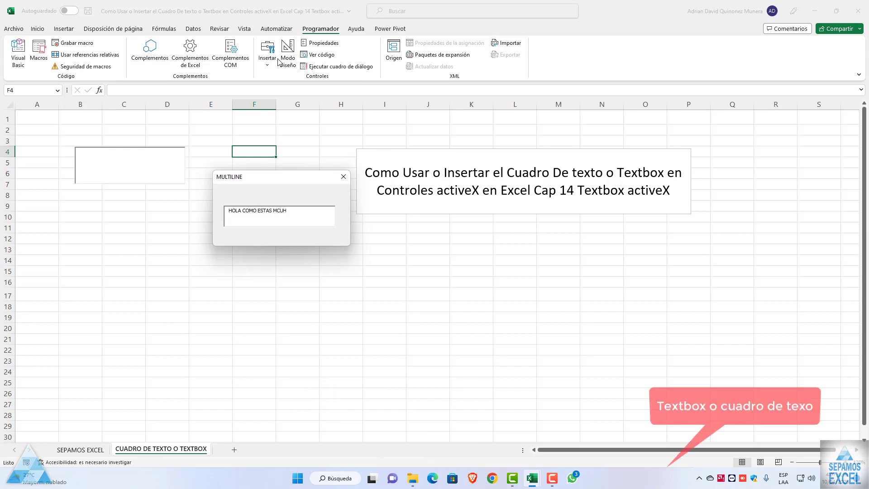
{"action": "key", "text": "BackSpace"}
{"action": "key", "text": "BackSpace"}
{"action": "key", "text": "BackSpace"}
{"action": "type", "text": "UC"}
{"action": "type", "text": "I NOMBRES E"}
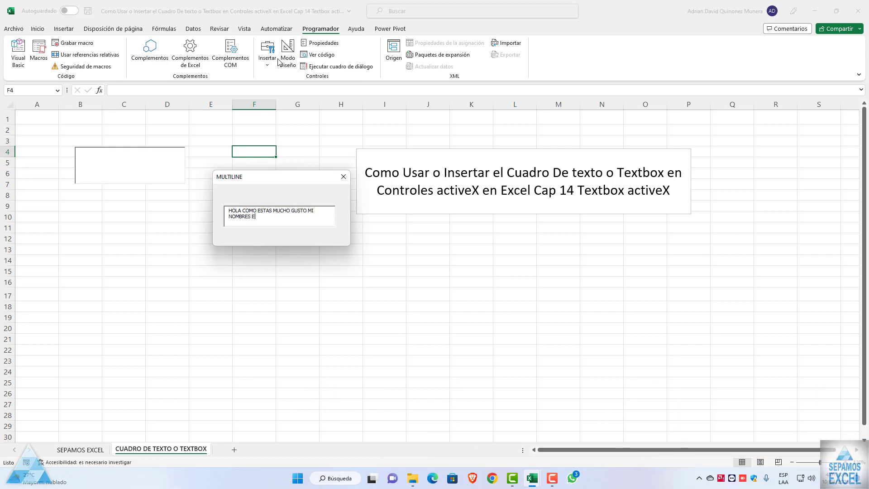
{"action": "type", "text": "S SEPAXE"}
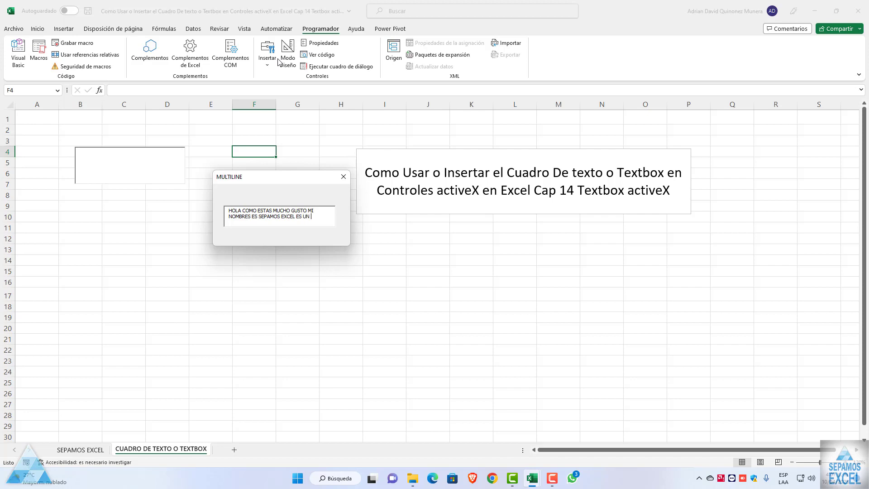
{"action": "type", "text": "GUSTO ENS"}
{"action": "type", "text": "USAR E"}
{"action": "type", "text": "IVELES"}
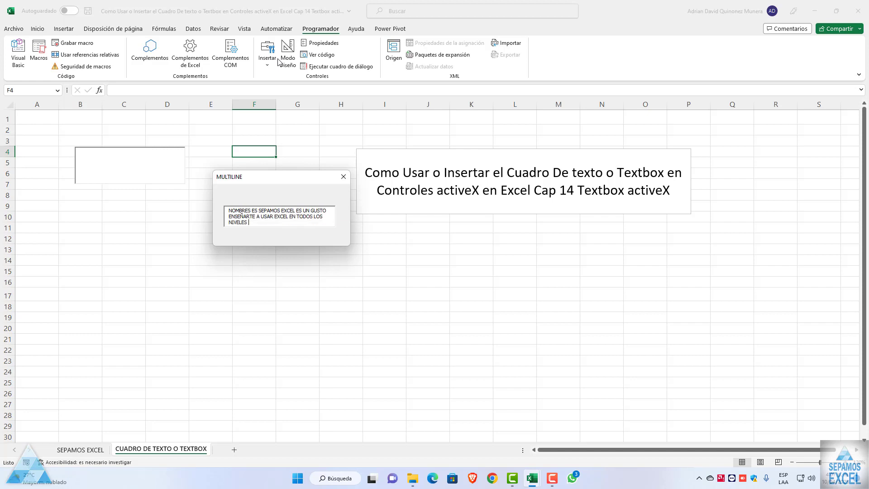
{"action": "type", "text": "PARA "}
{"action": "type", "text": "NI"}
{"action": "type", "text": " EMRPESARIAL"}
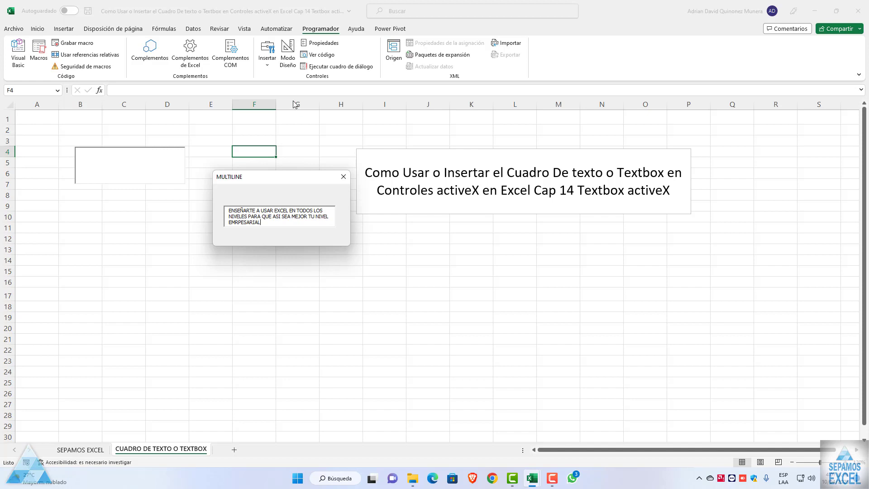
{"action": "key", "text": "BackSpace"}
{"action": "key", "text": "BackSpace"}
{"action": "key", "text": "BackSpace"}
{"action": "key", "text": "BackSpace"}
{"action": "key", "text": "BackSpace"}
{"action": "key", "text": "BackSpace"}
{"action": "key", "text": "BackSpace"}
{"action": "key", "text": "BackSpace"}
{"action": "key", "text": "BackSpace"}
{"action": "key", "text": "BackSpace"}
{"action": "key", "text": "BackSpace"}
{"action": "key", "text": "BackSpace"}
{"action": "key", "text": "BackSpace"}
{"action": "key", "text": "BackSpace"}
{"action": "key", "text": "BackSpace"}
{"action": "key", "text": "BackSpace"}
{"action": "key", "text": "BackSpace"}
{"action": "key", "text": "BackSpace"}
{"action": "key", "text": "BackSpace"}
{"action": "key", "text": "BackSpace"}
{"action": "key", "text": "BackSpace"}
{"action": "type", "text": "NOMBRES ES SEPAMOS EXCEL ES"}
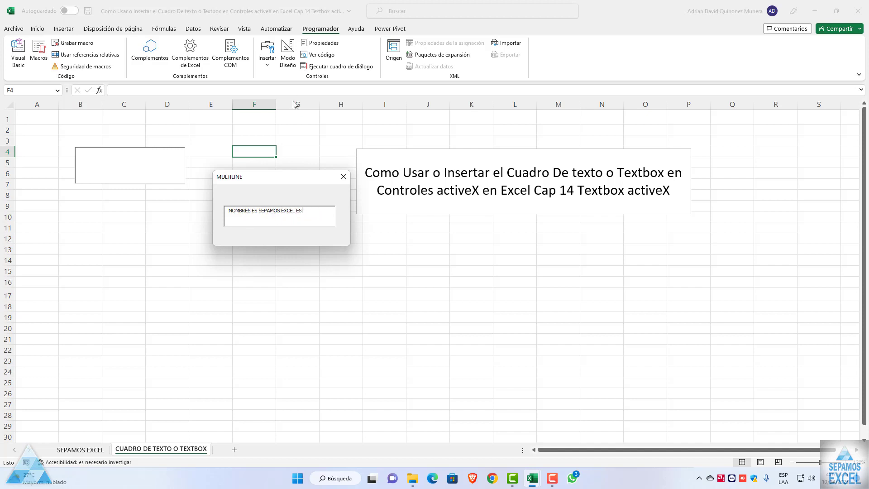
{"action": "key", "text": "BackSpace"}
{"action": "key", "text": "BackSpace"}
{"action": "key", "text": "BackSpace"}
{"action": "key", "text": "BackSpace"}
{"action": "key", "text": "BackSpace"}
{"action": "key", "text": "BackSpace"}
{"action": "key", "text": "BackSpace"}
{"action": "key", "text": "BackSpace"}
{"action": "key", "text": "BackSpace"}
{"action": "key", "text": "BackSpace"}
{"action": "key", "text": "BackSpace"}
{"action": "key", "text": "BackSpace"}
- Close the MULTILINE form and turn on Design Mode in the Excel worksheet
{"action": "left_click", "coordinate": [345, 177]}
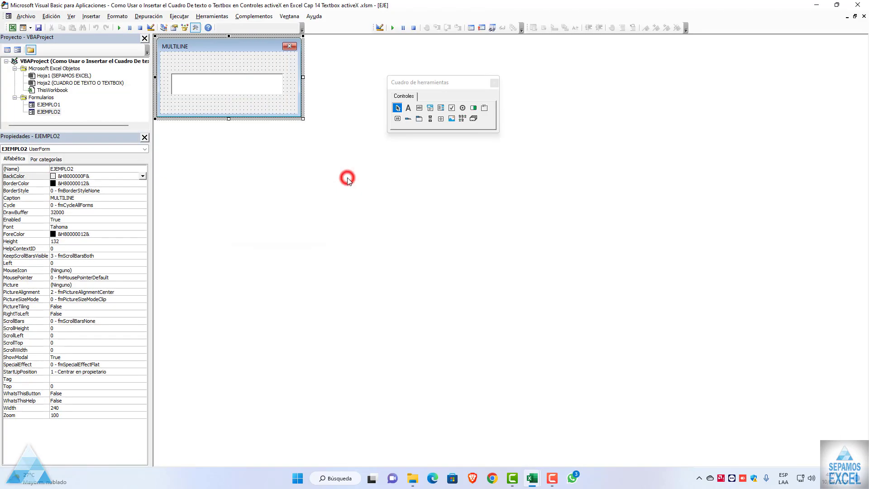
{"action": "left_click", "coordinate": [11, 28]}
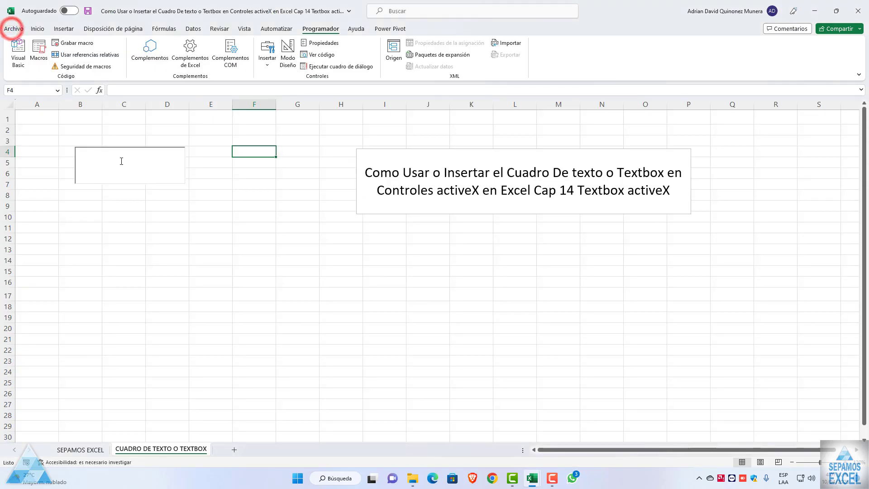
{"action": "left_click", "coordinate": [121, 161]}
{"action": "left_click", "coordinate": [288, 61]}
- Open Propiedades for the worksheet's ActiveX TextBox1
{"action": "left_click", "coordinate": [159, 157]}
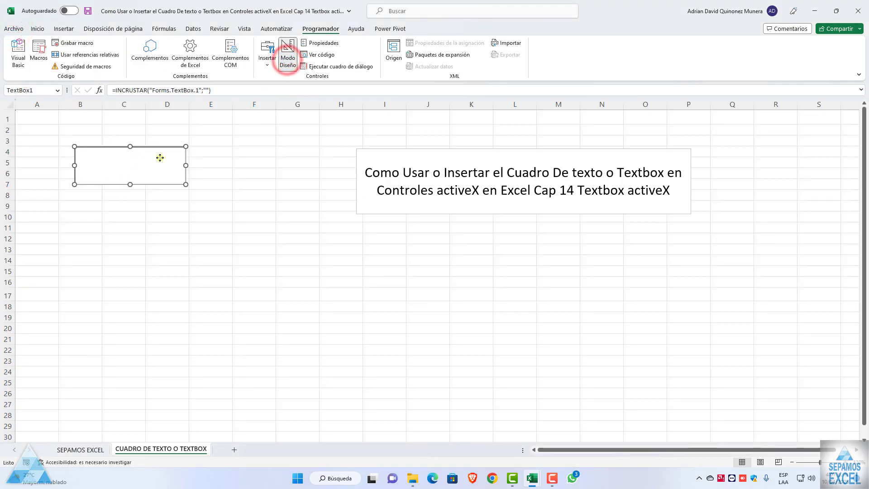
{"action": "right_click", "coordinate": [163, 163]}
{"action": "left_click", "coordinate": [197, 202]}
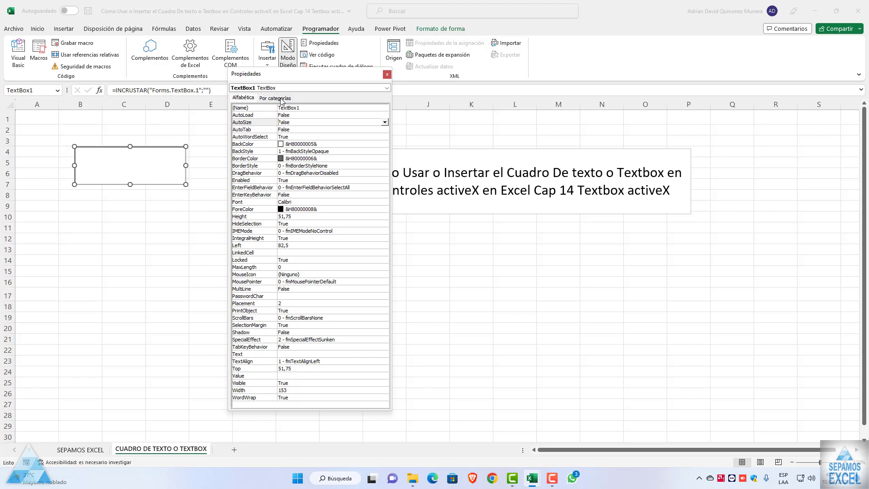
- Confirm AutoSize and MultiLine are False, close Properties, and select cell G6
{"action": "left_click", "coordinate": [383, 122]}
{"action": "left_click", "coordinate": [248, 123]}
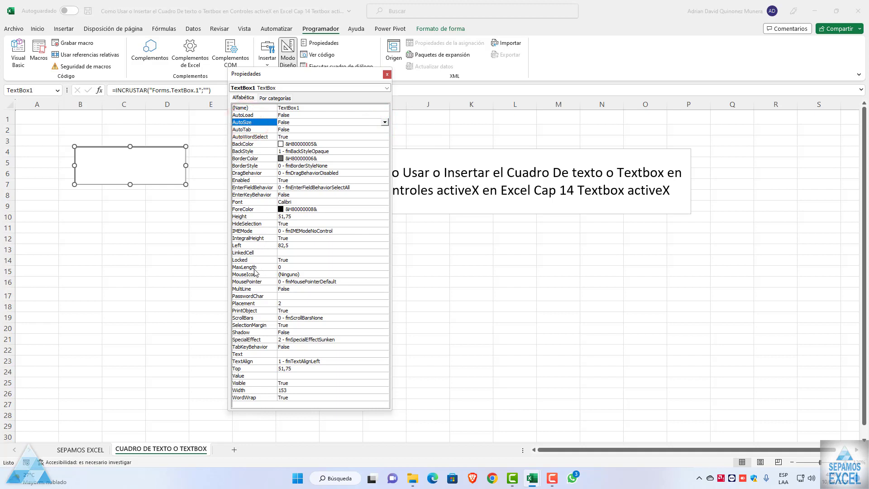
{"action": "left_click", "coordinate": [252, 289]}
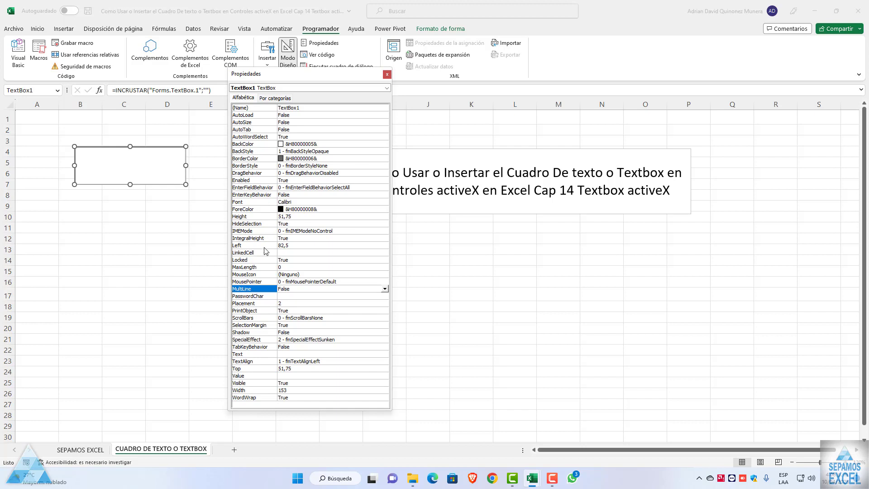
{"action": "left_click", "coordinate": [387, 74]}
{"action": "left_click", "coordinate": [285, 172]}
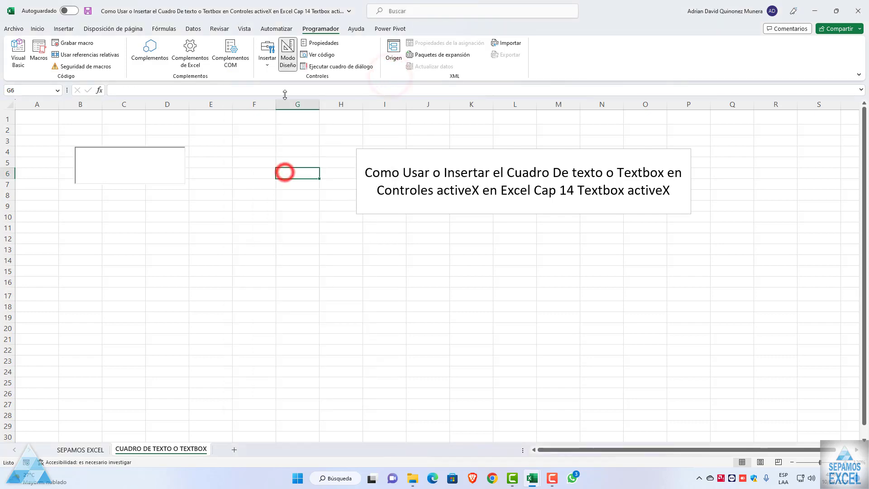
- Turn off Design Mode and go back to the MULTILINE form in the VBA editor
{"action": "left_click", "coordinate": [288, 53]}
{"action": "left_click", "coordinate": [18, 52]}
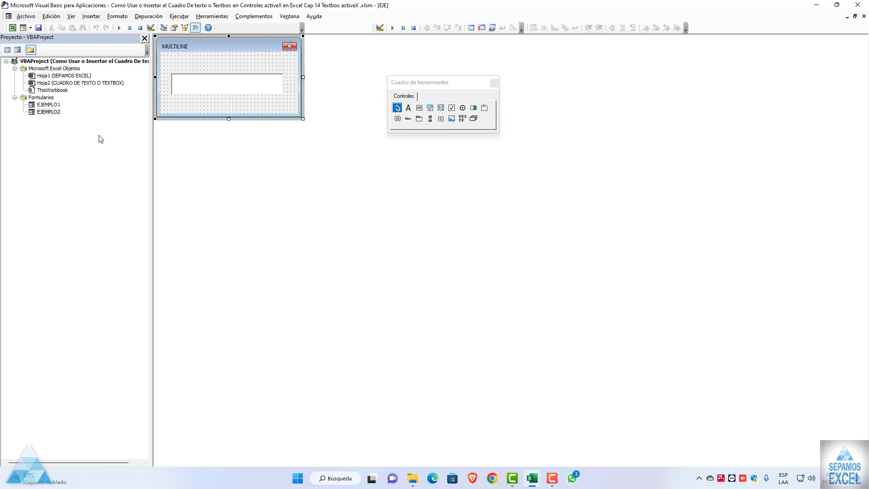
{"action": "left_click", "coordinate": [190, 105]}
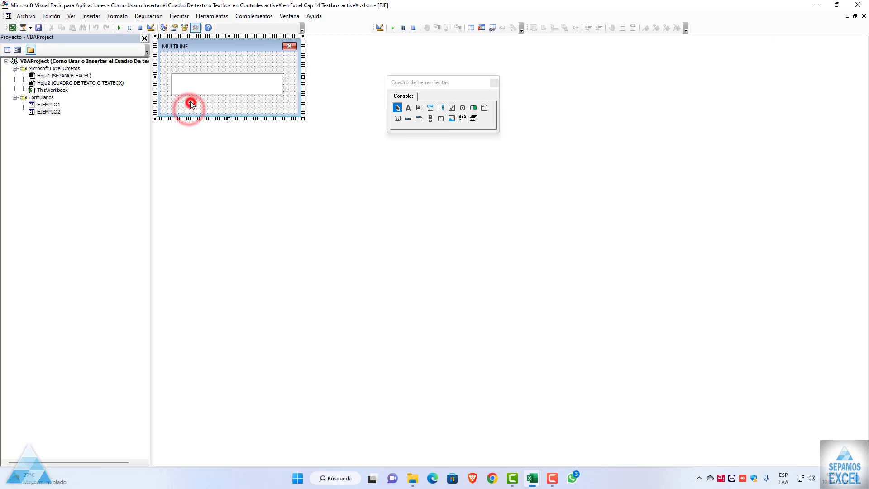
{"action": "left_click", "coordinate": [174, 28]}
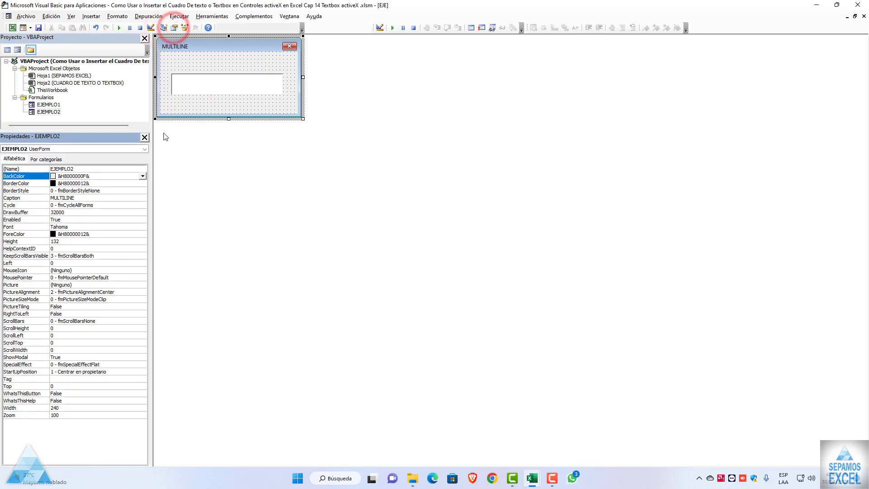
{"action": "left_click", "coordinate": [185, 105]}
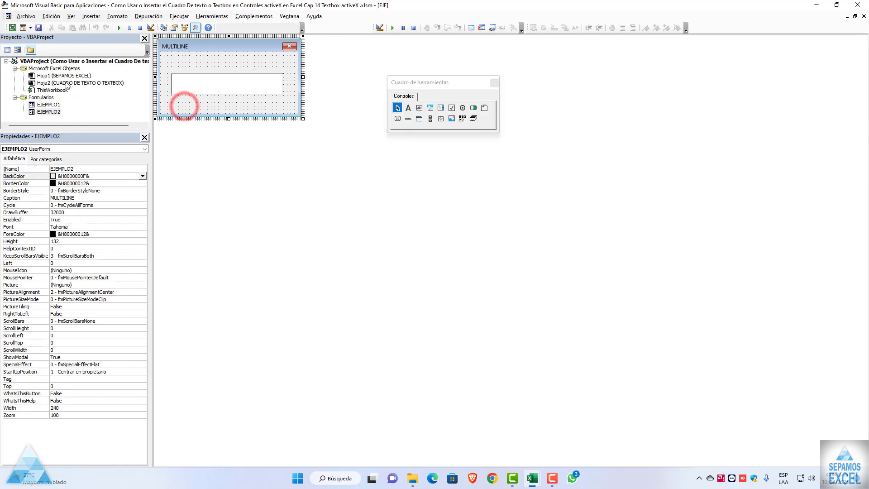
- Insert a new UserForm and name it EJEMPLO3
{"action": "left_click", "coordinate": [30, 28]}
{"action": "left_click", "coordinate": [34, 39]}
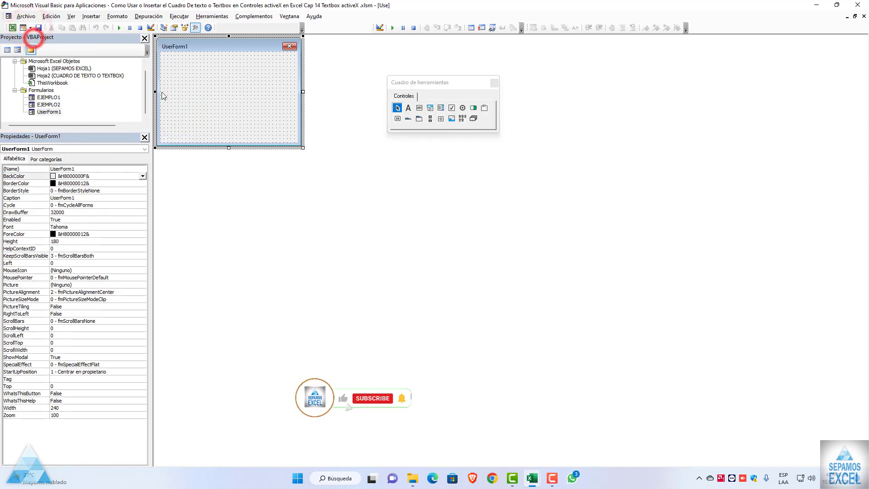
{"action": "left_click", "coordinate": [96, 168]}
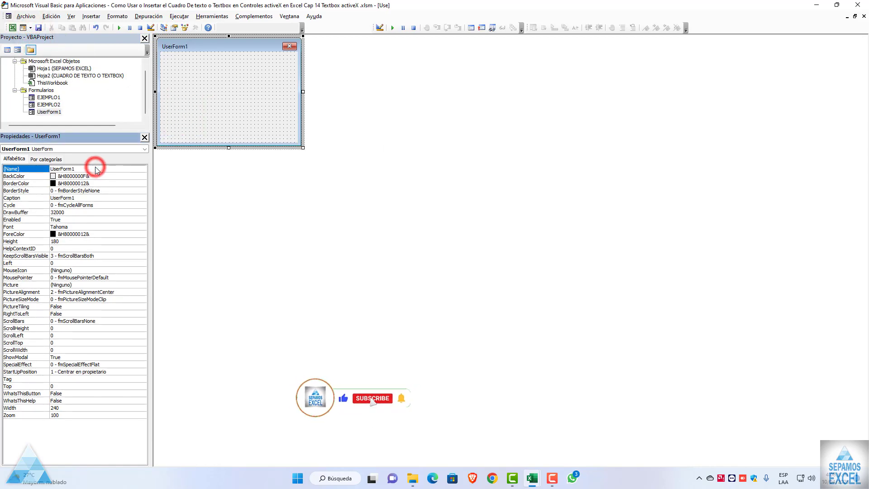
{"action": "type", "text": "E"}
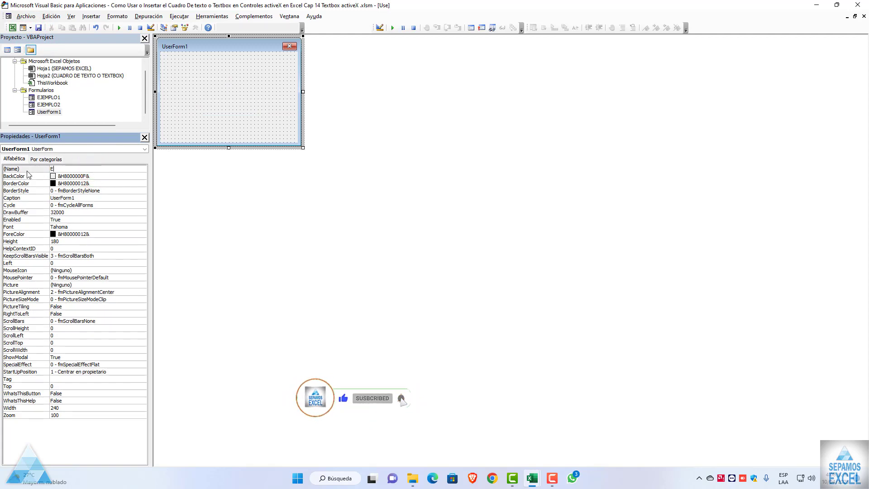
{"action": "type", "text": "JEMP"}
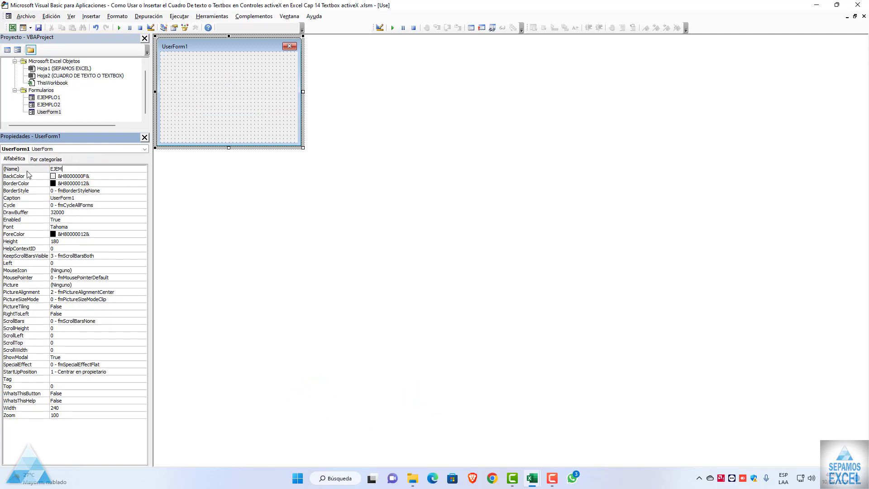
{"action": "type", "text": "LO3"}
{"action": "left_click", "coordinate": [228, 85]}
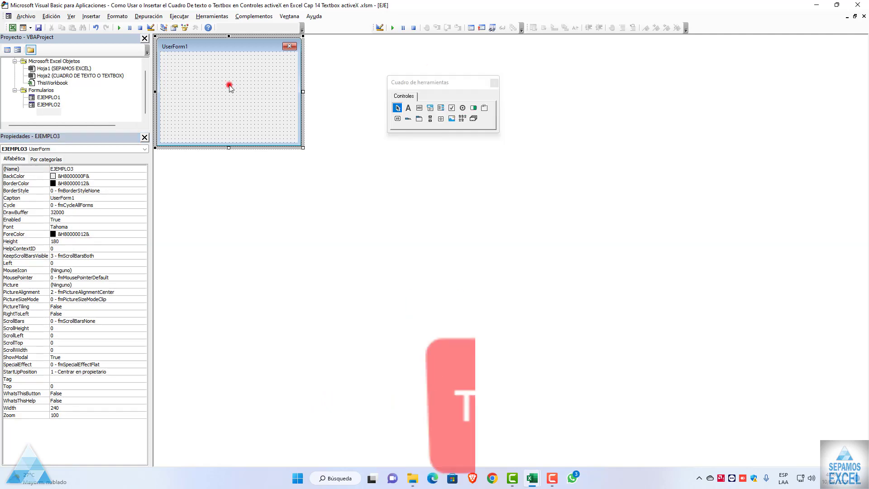
- Draw a wide text box on EJEMPLO3 and change the form's caption from UserForm1 to WCROLLBARS
{"action": "left_click", "coordinate": [419, 109]}
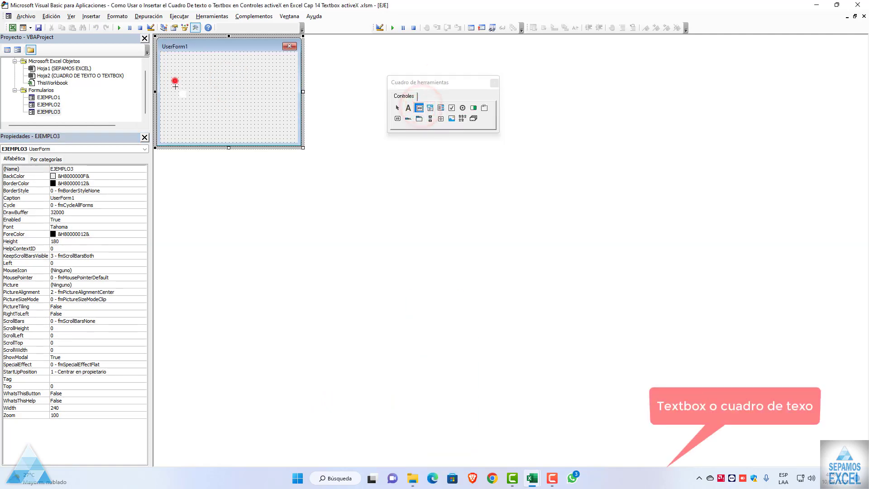
{"action": "left_click_drag", "start_coordinate": [175, 81], "coordinate": [285, 103]}
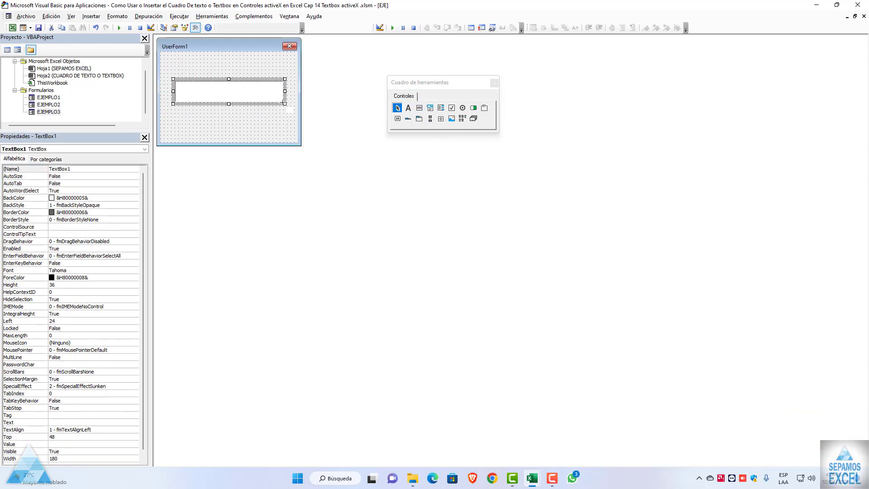
{"action": "left_click", "coordinate": [266, 118]}
{"action": "left_click", "coordinate": [89, 198]}
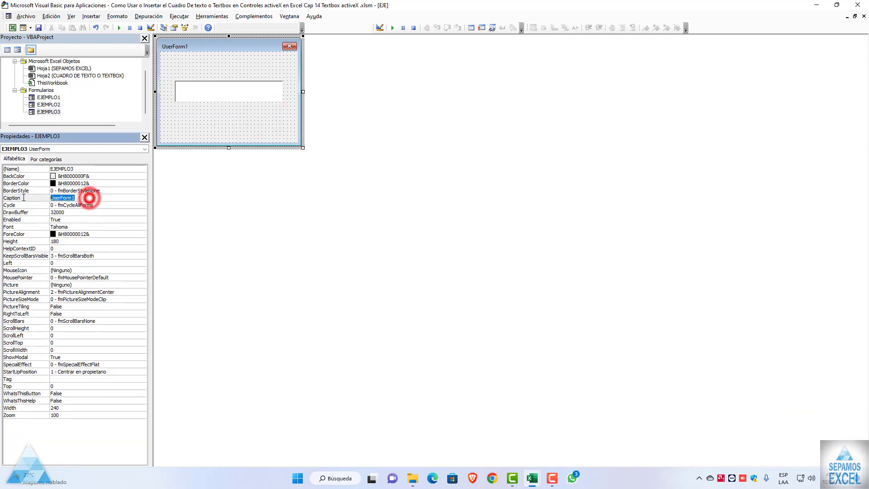
{"action": "key", "text": "Delete"}
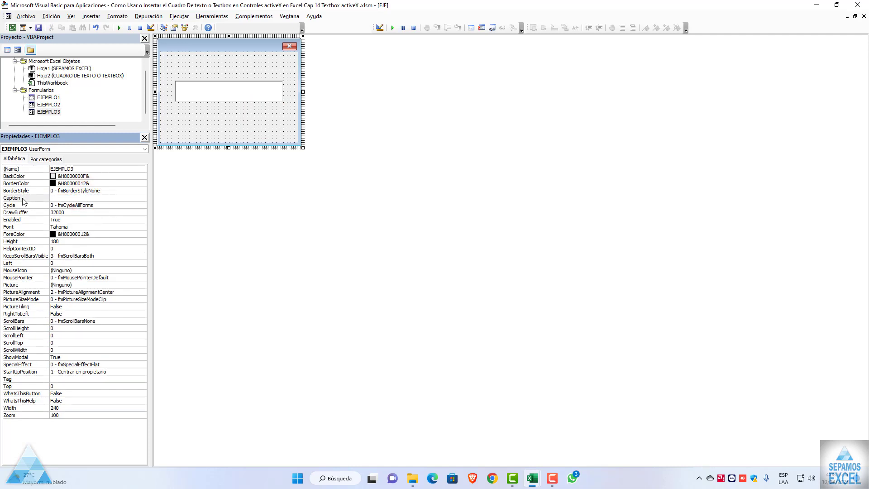
{"action": "type", "text": "WCROLLBARS"}
{"action": "left_click", "coordinate": [276, 124]}
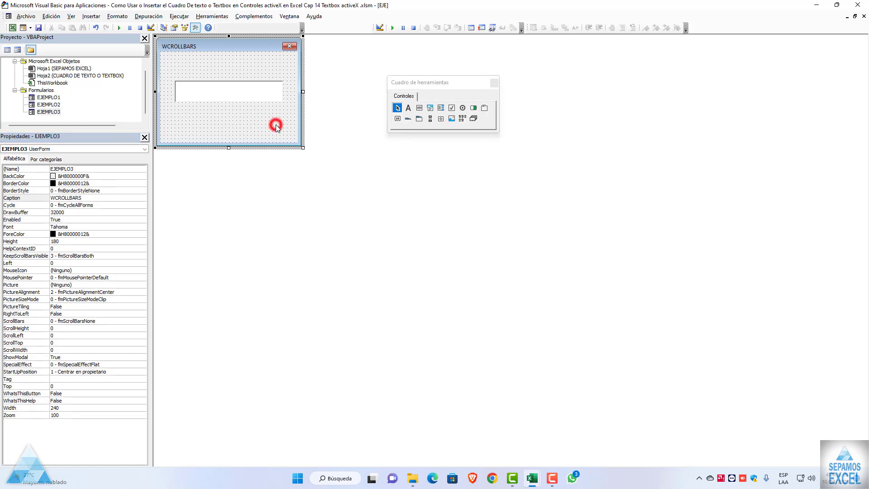
{"action": "left_click", "coordinate": [91, 200]}
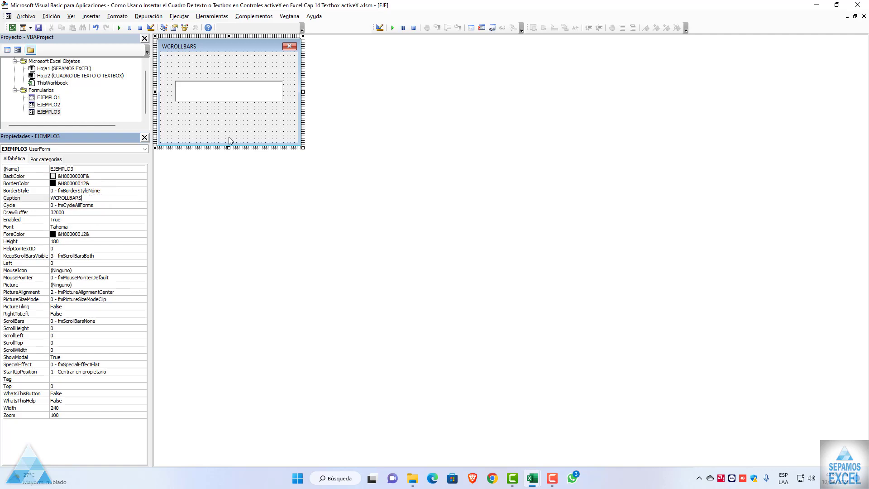
- Compare with the MULTILINE form's text box, then reselect the WCROLLBARS text box and view its ScrollBars options
{"action": "left_click", "coordinate": [218, 96]}
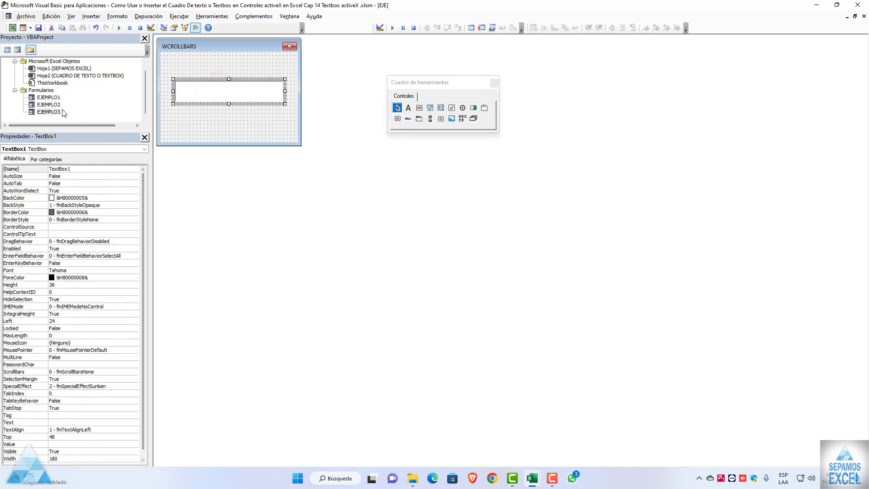
{"action": "double_click", "coordinate": [48, 104]}
{"action": "left_click", "coordinate": [198, 91]}
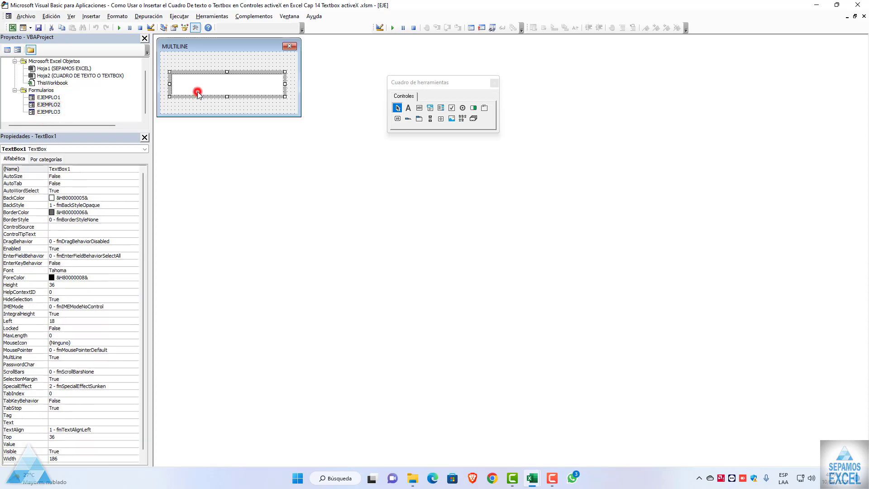
{"action": "double_click", "coordinate": [49, 113]}
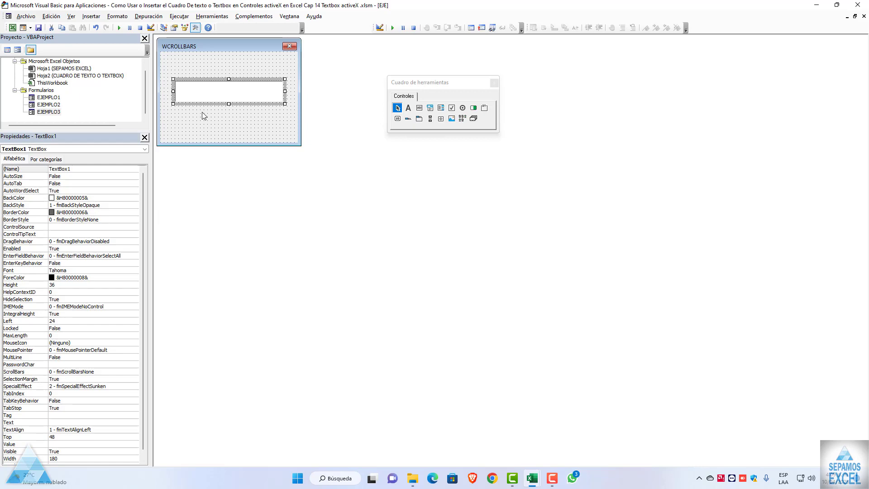
{"action": "left_click", "coordinate": [199, 140]}
{"action": "left_click", "coordinate": [197, 92]}
{"action": "left_click", "coordinate": [25, 371]}
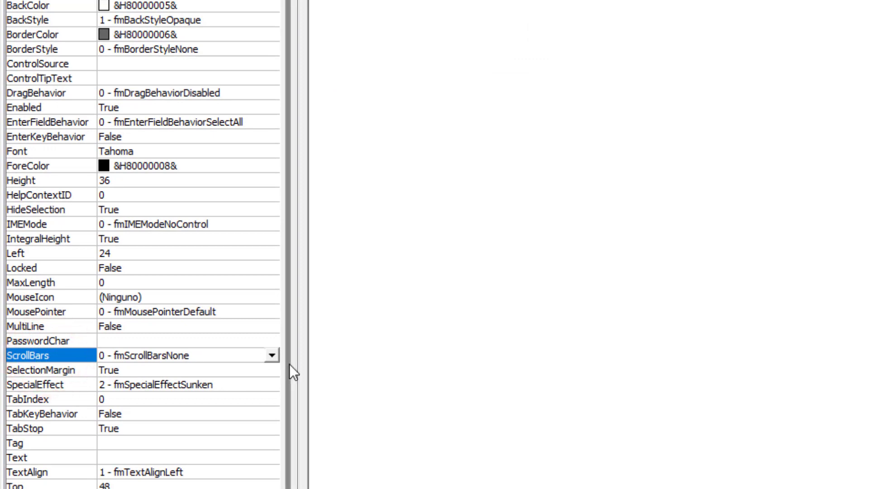
{"action": "left_click", "coordinate": [271, 355]}
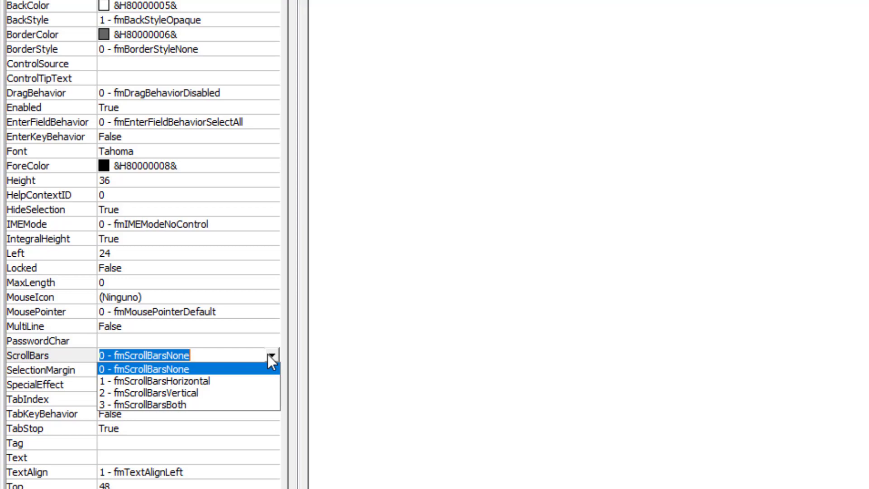
- Set the text box's MultiLine to True and ScrollBars to 1 - fmScrollBarsHorizontal
{"action": "left_click", "coordinate": [224, 130]}
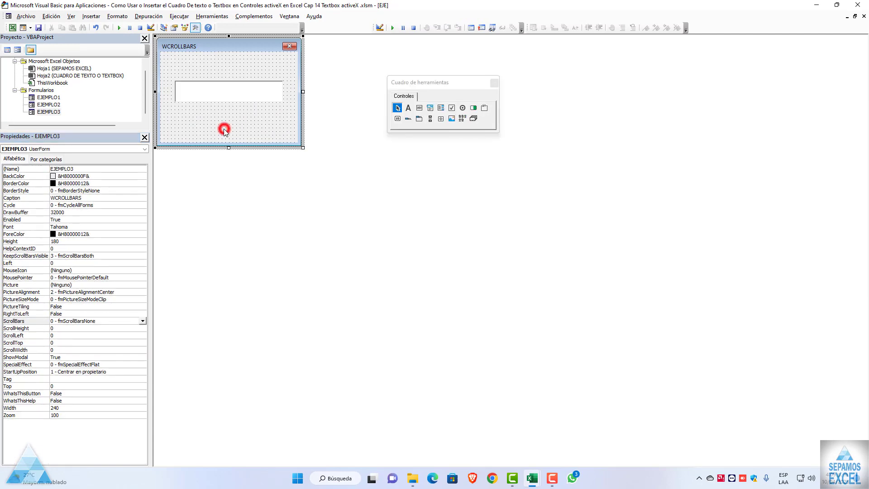
{"action": "left_click", "coordinate": [200, 93]}
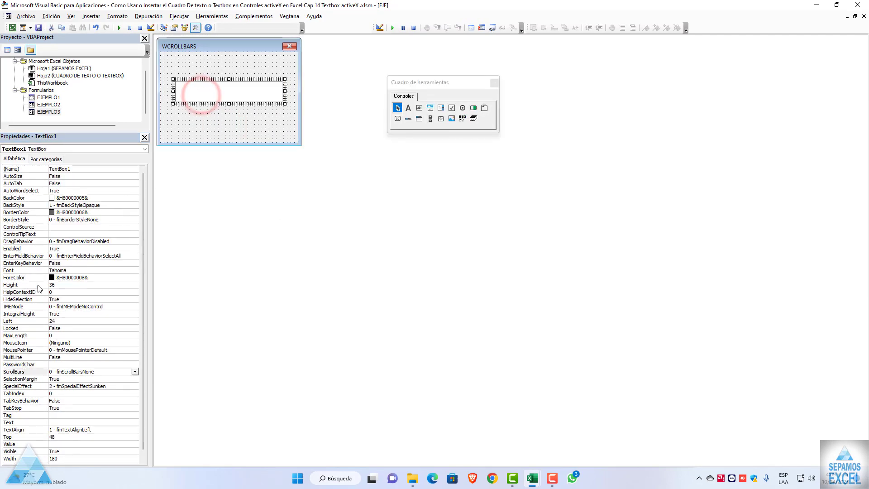
{"action": "left_click", "coordinate": [30, 357]}
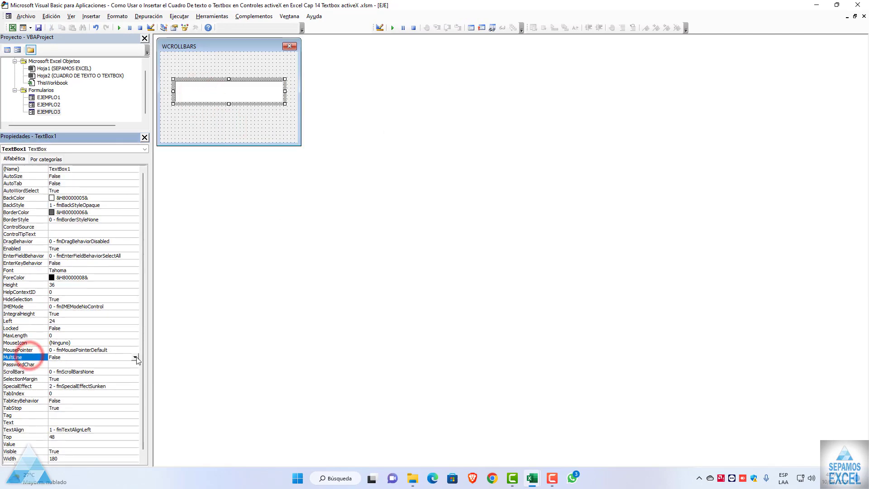
{"action": "left_click", "coordinate": [135, 357]}
{"action": "left_click", "coordinate": [68, 363]}
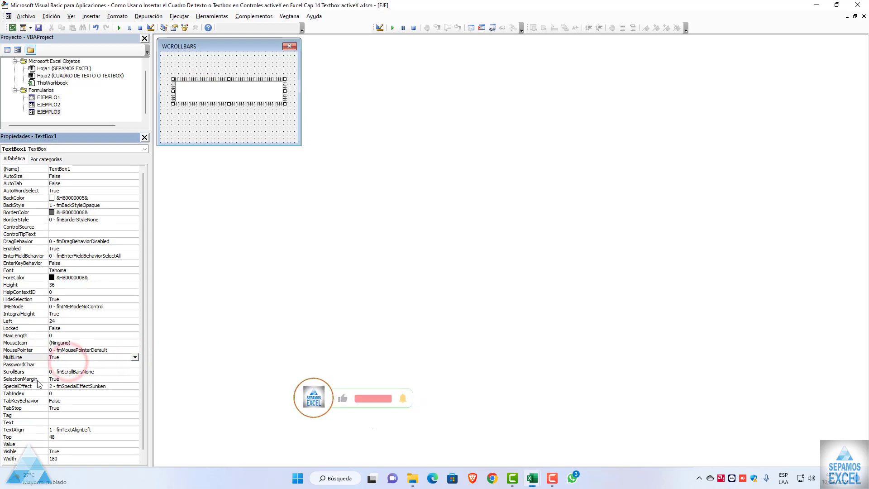
{"action": "left_click", "coordinate": [20, 372]}
{"action": "left_click", "coordinate": [135, 371]}
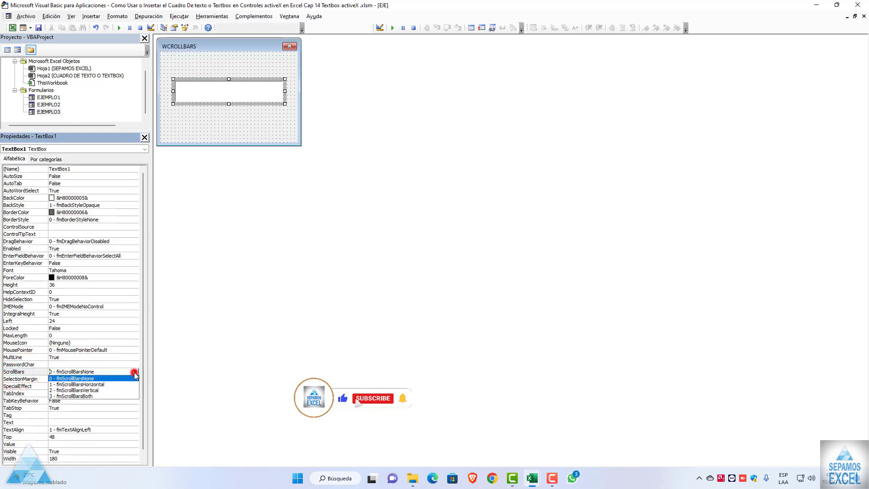
{"action": "left_click", "coordinate": [104, 385]}
{"action": "left_click", "coordinate": [220, 138]}
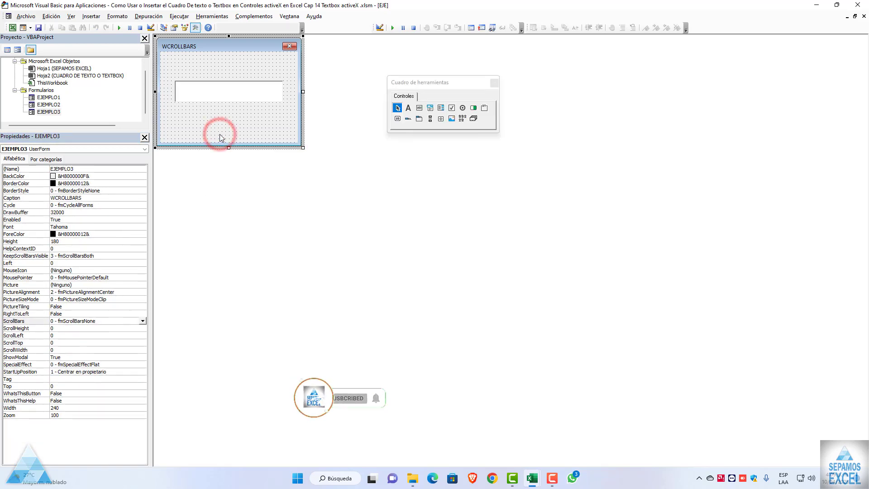
- Run the WCROLLBARS form and start a sentence beginning 'HOLA A TODOS' that thanks viewers for the Excel videos
{"action": "key", "text": "F5"}
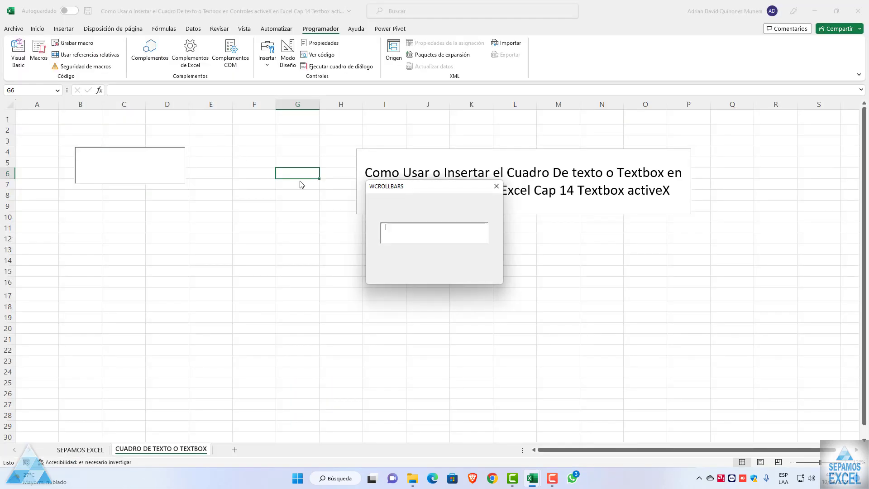
{"action": "type", "text": "HOLA A "}
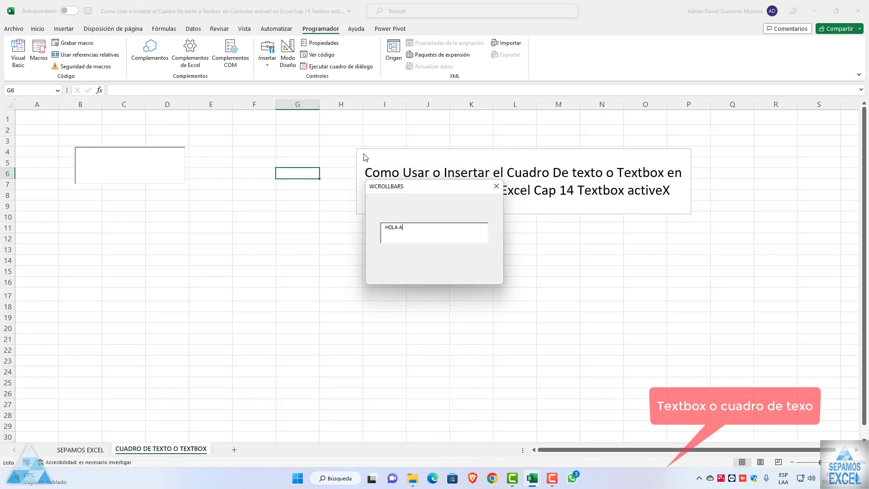
{"action": "type", "text": "TODOS"}
{"action": "key", "text": "BackSpace"}
{"action": "key", "text": "BackSpace"}
{"action": "key", "text": "BackSpace"}
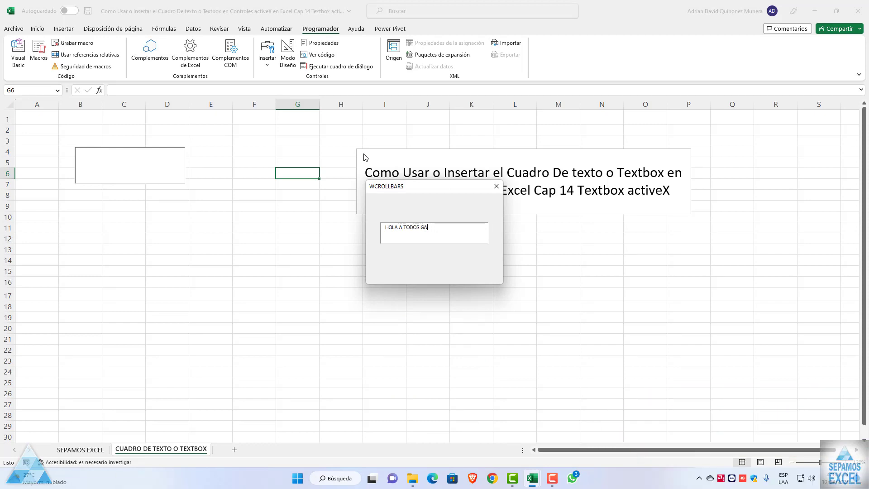
{"action": "key", "text": "BackSpace"}
{"action": "key", "text": "BackSpace"}
{"action": "key", "text": "BackSpace"}
{"action": "type", "text": "RACIAD"}
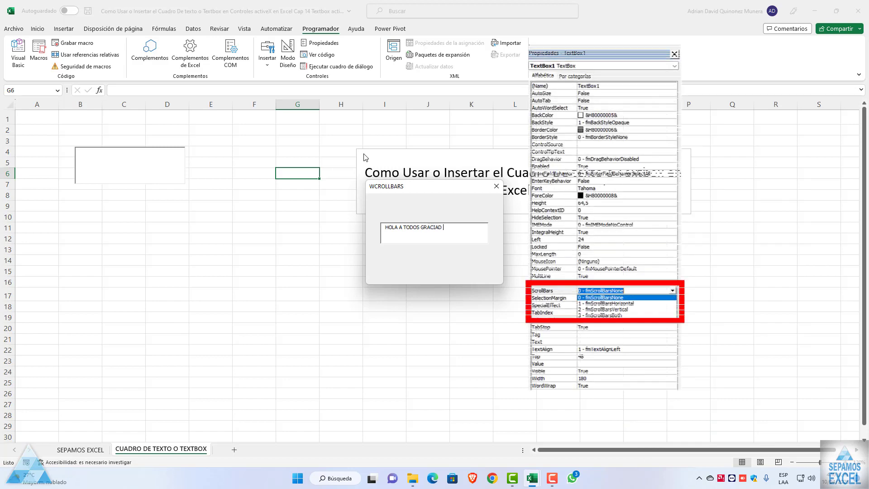
{"action": "key", "text": "BackSpace"}
{"action": "type", "text": "S POR VER"}
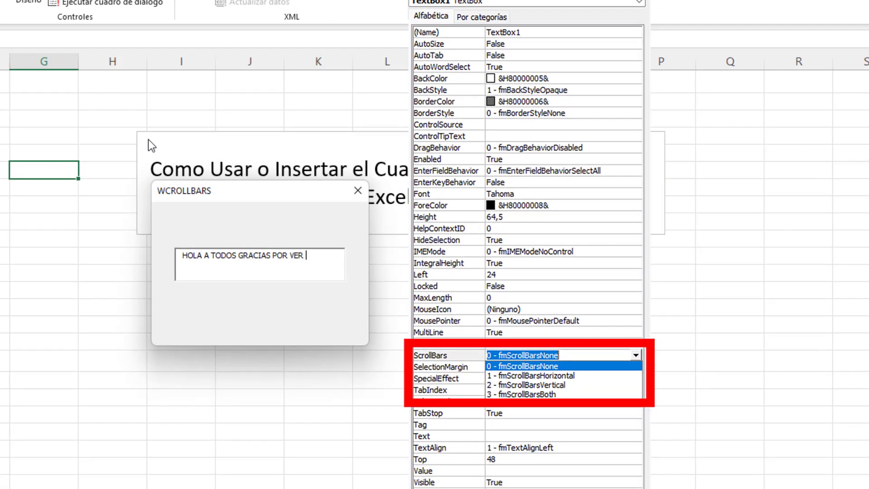
{"action": "type", "text": "EO"}
{"action": "key", "text": "BackSpace"}
{"action": "key", "text": "BackSpace"}
{"action": "type", "text": "IDEO SOBRE EL USO"}
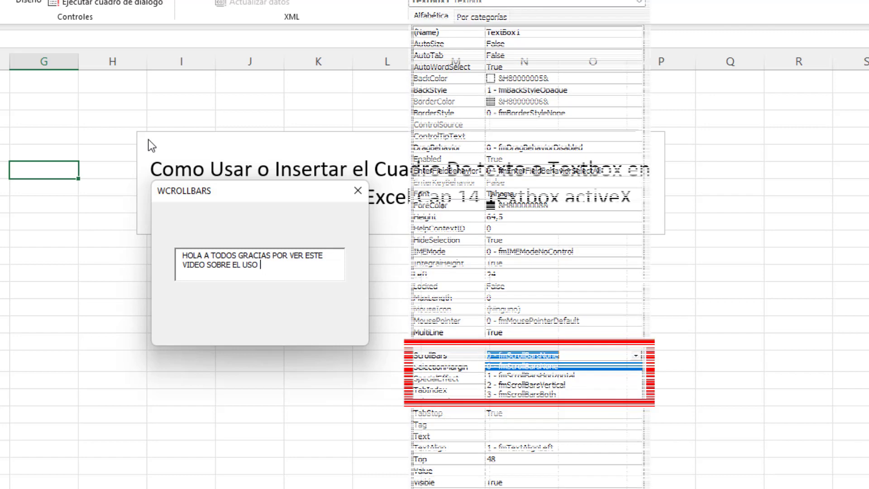
{"action": "type", "text": "EXCEL EN TODOS LOS"}
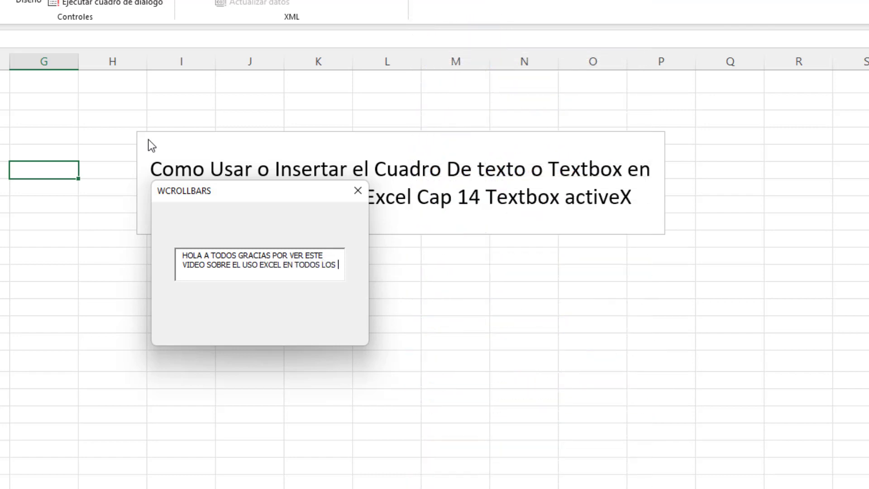
{"action": "type", "text": "NUVLEE"}
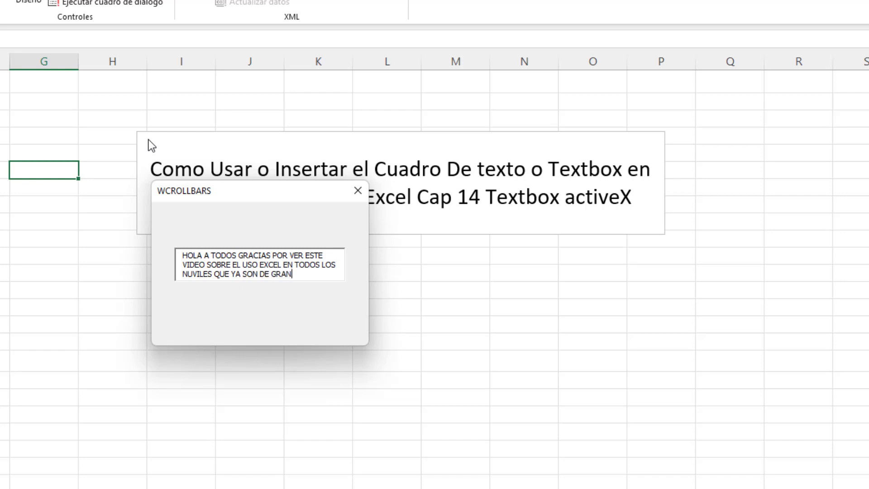
- Extend the sentence with 'PARA MI', a long run of F's and more words, then erase its end
{"action": "type", "text": "RA ME"}
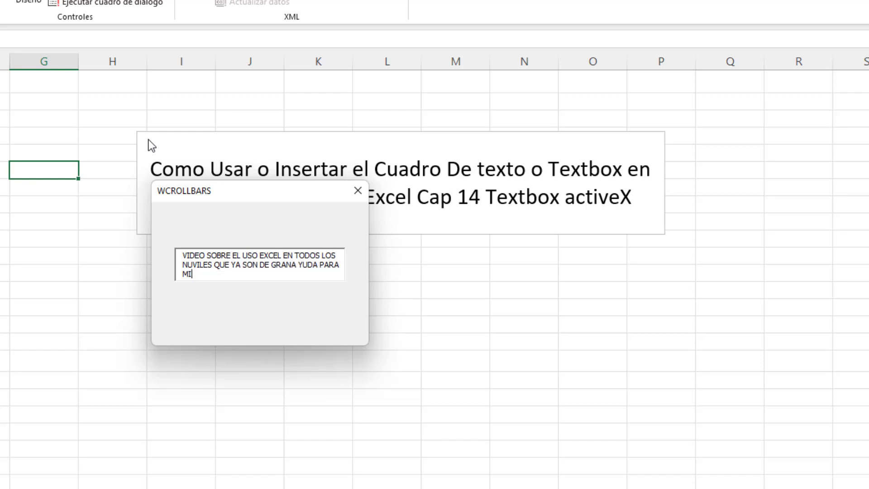
{"action": "key", "text": "BackSpace"}
{"action": "key", "text": "BackSpace"}
{"action": "key", "text": "BackSpace"}
{"action": "type", "text": "A MI"}
{"action": "type", "text": "FFFFFFFFFFFFFFFF"}
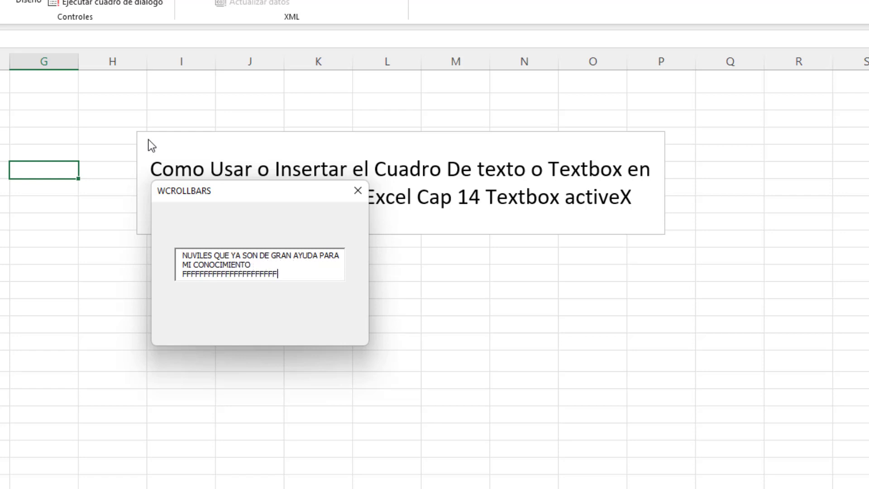
{"action": "type", "text": "FFFFFFFFFFFFFFFFFFFFFFFFFFFFFFFFFFFFFFFFFFF"}
{"action": "type", "text": "FFFFFFFFFFFFFFF"}
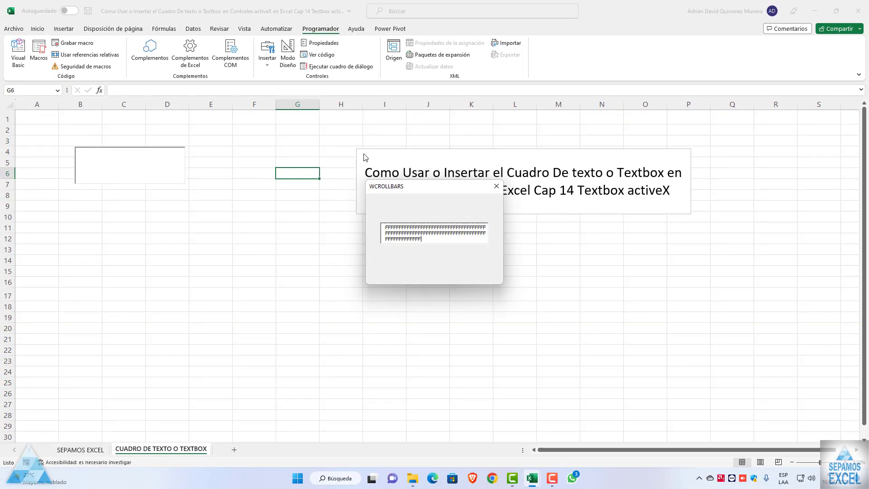
{"action": "key", "text": "BackSpace"}
{"action": "key", "text": "BackSpace"}
{"action": "key", "text": "BackSpace"}
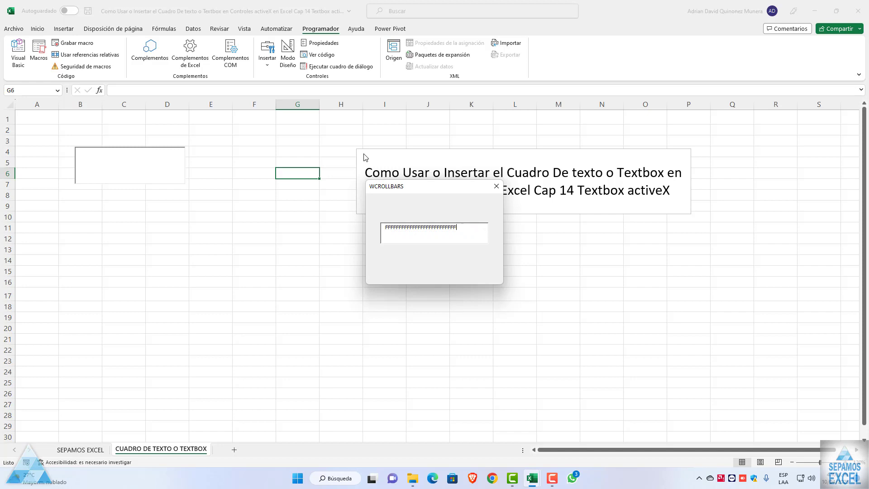
{"action": "key", "text": "BackSpace"}
{"action": "key", "text": "BackSpace"}
{"action": "key", "text": "BackSpace"}
{"action": "type", "text": "NUVILES QUE YA SON DE GRAN AYUDA PA"}
{"action": "key", "text": "BackSpace"}
{"action": "key", "text": "BackSpace"}
{"action": "key", "text": "BackSpace"}
{"action": "key", "text": "BackSpace"}
{"action": "key", "text": "BackSpace"}
{"action": "key", "text": "BackSpace"}
{"action": "key", "text": "BackSpace"}
{"action": "key", "text": "BackSpace"}
{"action": "key", "text": "BackSpace"}
- Close the running form and set TextBox1's MultiLine to True
{"action": "left_click", "coordinate": [496, 186]}
{"action": "left_click", "coordinate": [217, 92]}
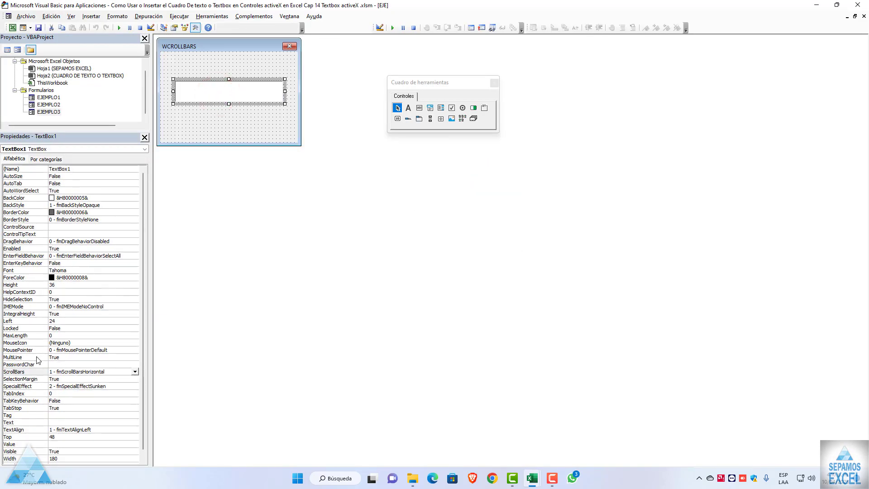
{"action": "left_click", "coordinate": [35, 358]}
{"action": "left_click", "coordinate": [135, 357]}
- Set the text box's MultiLine to True, run WCROLLBARS, and type a run of E's that wraps
{"action": "left_click", "coordinate": [116, 366]}
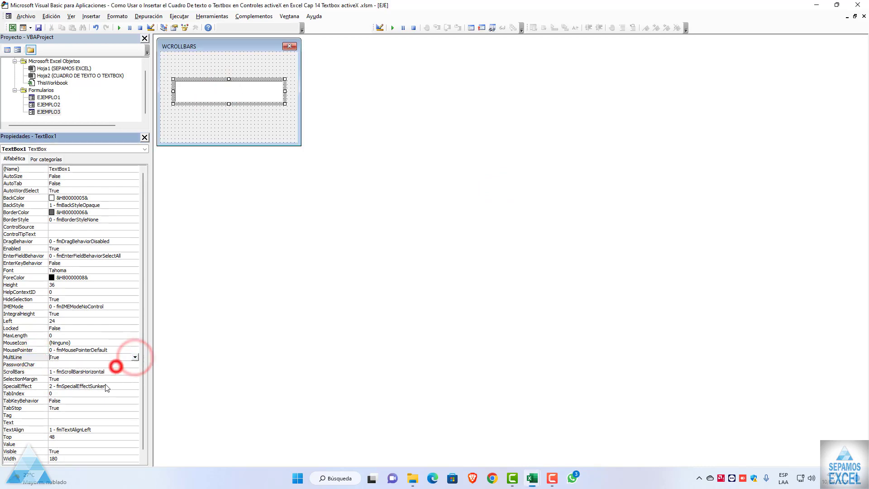
{"action": "left_click", "coordinate": [106, 386]}
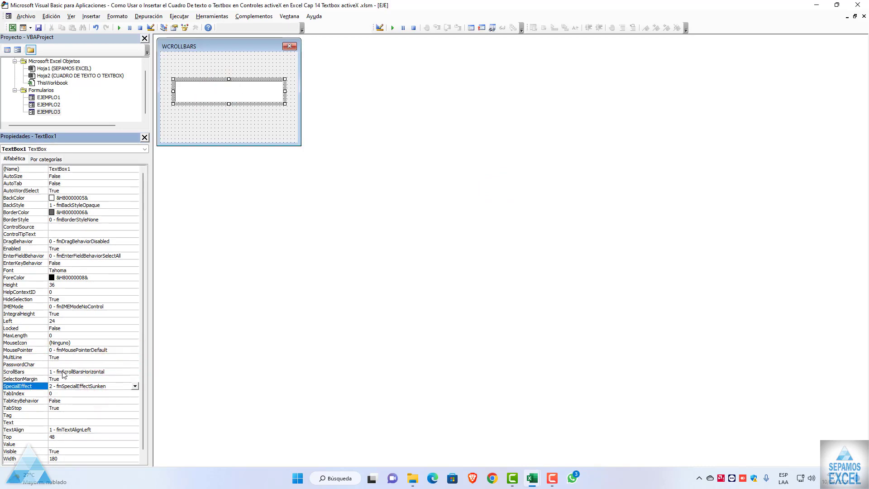
{"action": "left_click", "coordinate": [229, 132]}
{"action": "key", "text": "F5"}
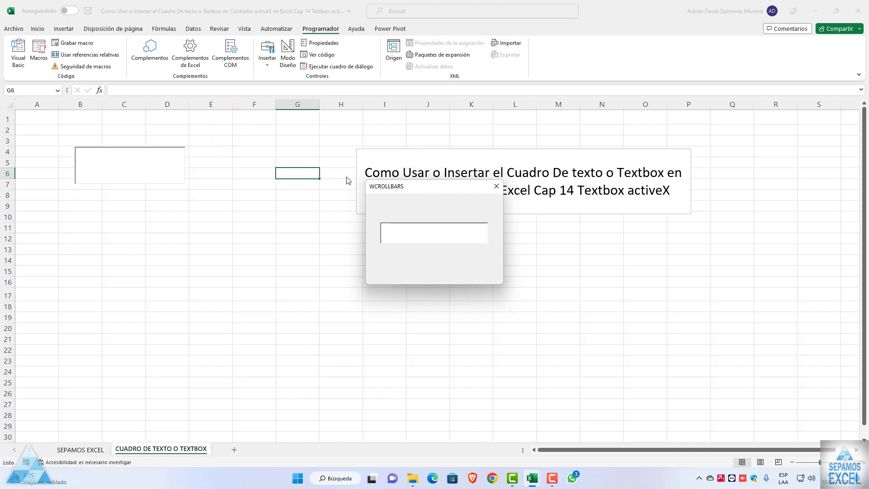
{"action": "type", "text": "EEEEEEEEEEEEEEEEEEEEEEEEEEEEEEEEEEEEEEEEEEEEEEEEEEEEEEEEEEEEEEEEEEEEEEEEEEEEEEEEEEEEEEEEEEEEEEEEEEEEEEEEEE"}
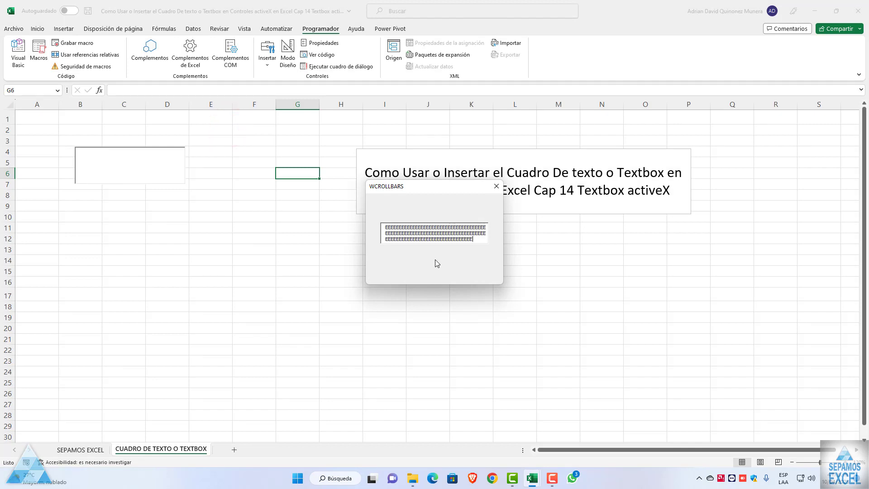
{"action": "key", "text": "BackSpace"}
{"action": "key", "text": "BackSpace"}
{"action": "key", "text": "BackSpace"}
{"action": "key", "text": "BackSpace"}
{"action": "key", "text": "BackSpace"}
{"action": "key", "text": "BackSpace"}
{"action": "key", "text": "BackSpace"}
{"action": "key", "text": "BackSpace"}
{"action": "key", "text": "BackSpace"}
{"action": "key", "text": "BackSpace"}
{"action": "key", "text": "BackSpace"}
{"action": "key", "text": "BackSpace"}
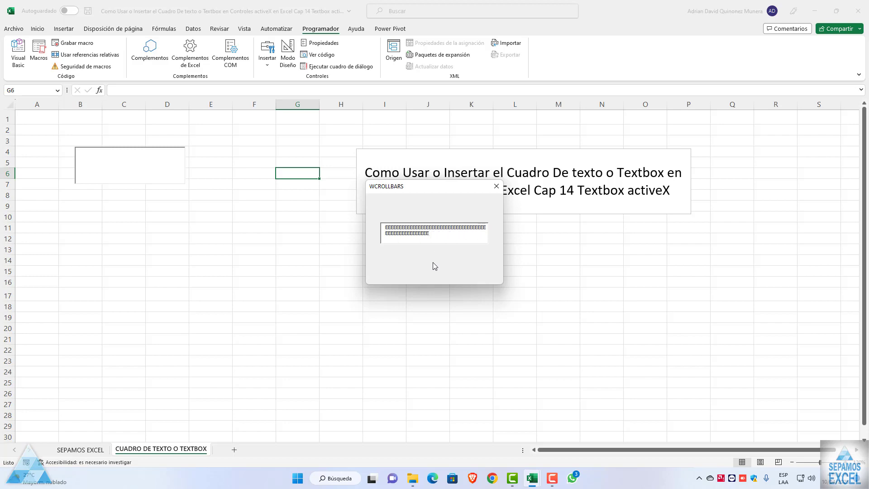
- Close the running form and set TextBox1's ScrollBars to 2 - fmScrollBarsVertical
{"action": "left_click", "coordinate": [497, 185]}
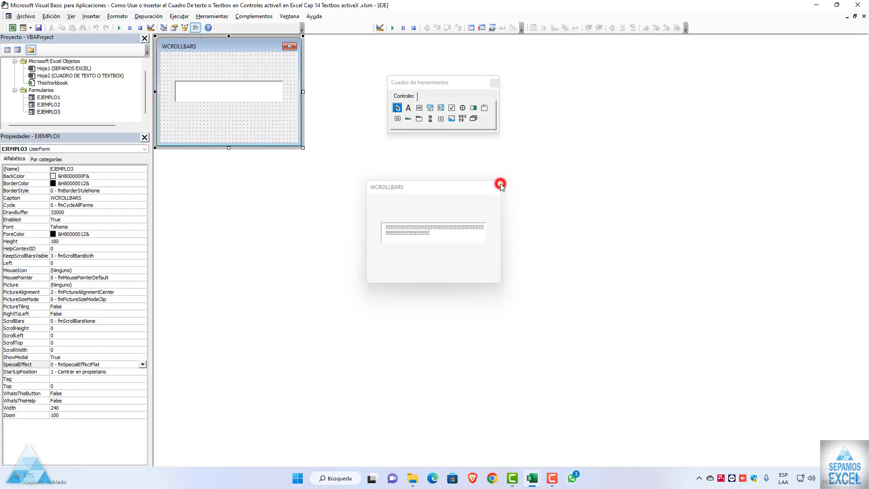
{"action": "left_click", "coordinate": [228, 95]}
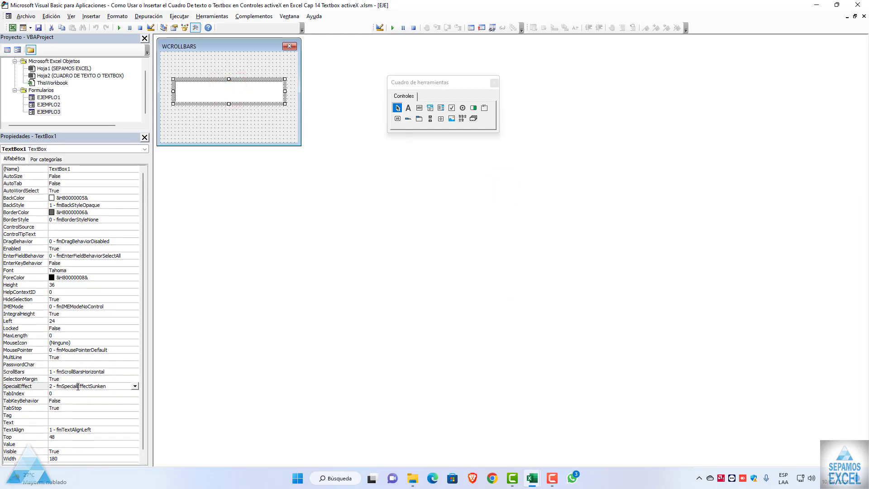
{"action": "left_click", "coordinate": [77, 372]}
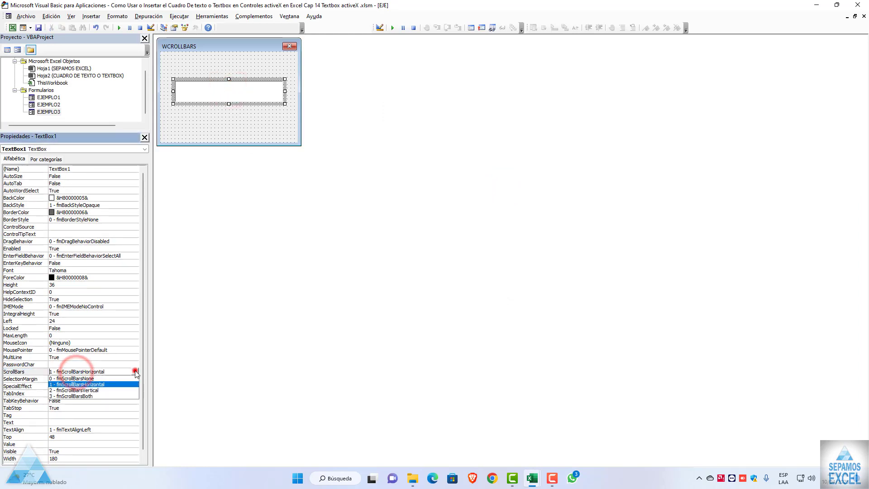
{"action": "left_click", "coordinate": [135, 372]}
{"action": "left_click", "coordinate": [102, 393]}
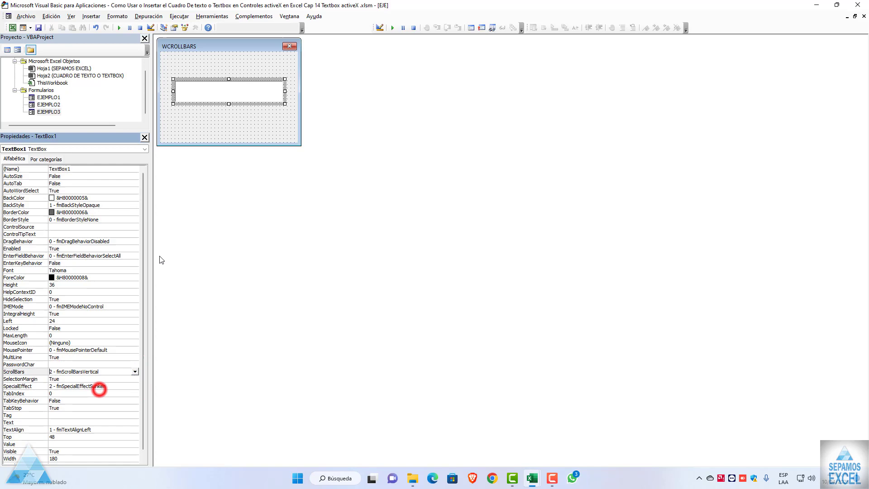
- Run the form, fill the text box with G's, scroll up a line, and close it
{"action": "left_click", "coordinate": [199, 131]}
{"action": "key", "text": "F5"}
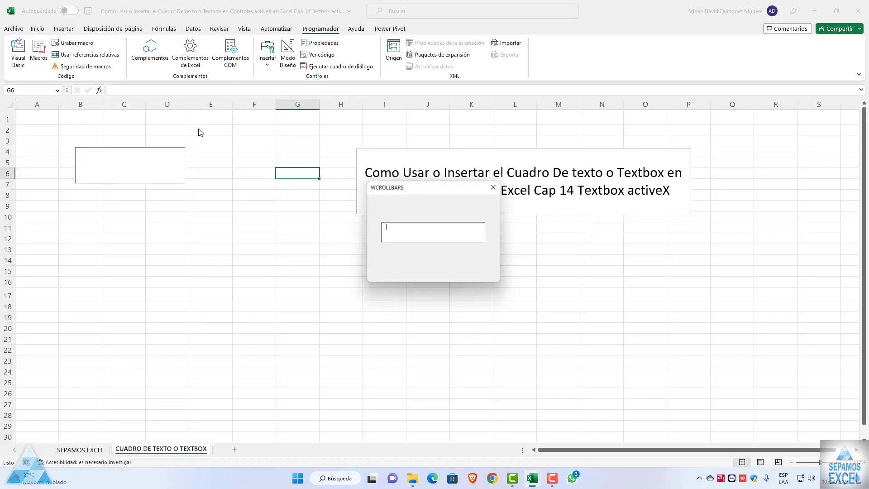
{"action": "type", "text": "GGGGGGGGGGGGGGGGGGGGGGGGGGGGGGGGGGGGGGGGGGGGGGGGGGGGGGGGGG"}
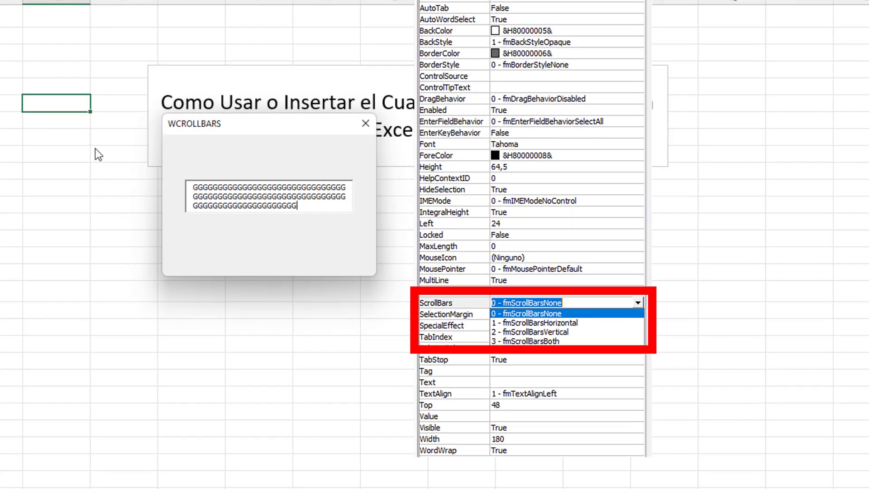
{"action": "type", "text": "GGGGGGGGGGGGGGGGGGGGGGGGG"}
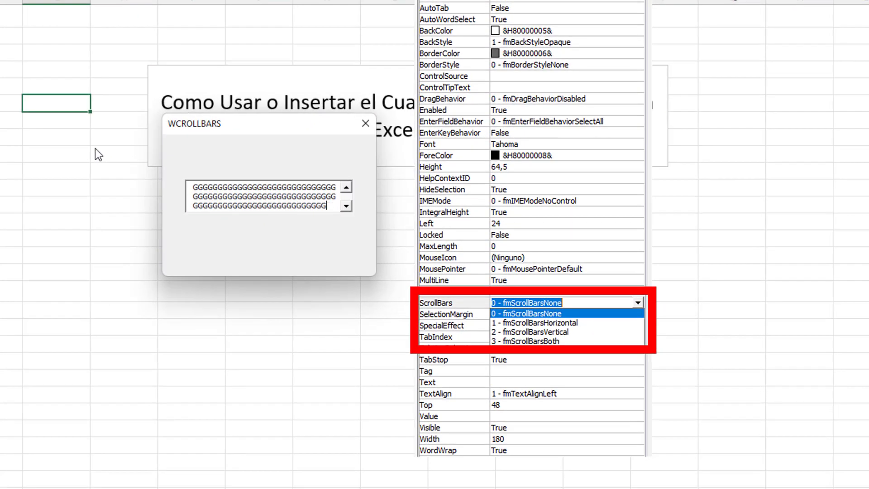
{"action": "type", "text": "GG"}
{"action": "left_click", "coordinate": [347, 187]}
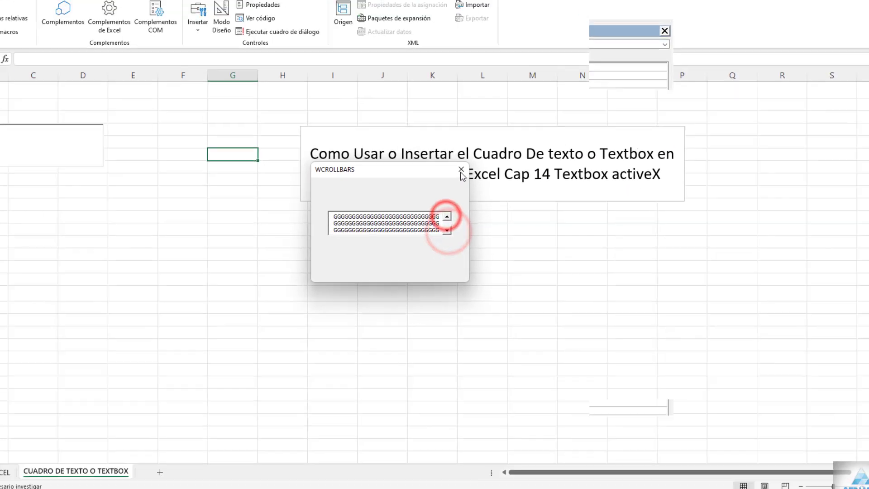
{"action": "left_click", "coordinate": [496, 186]}
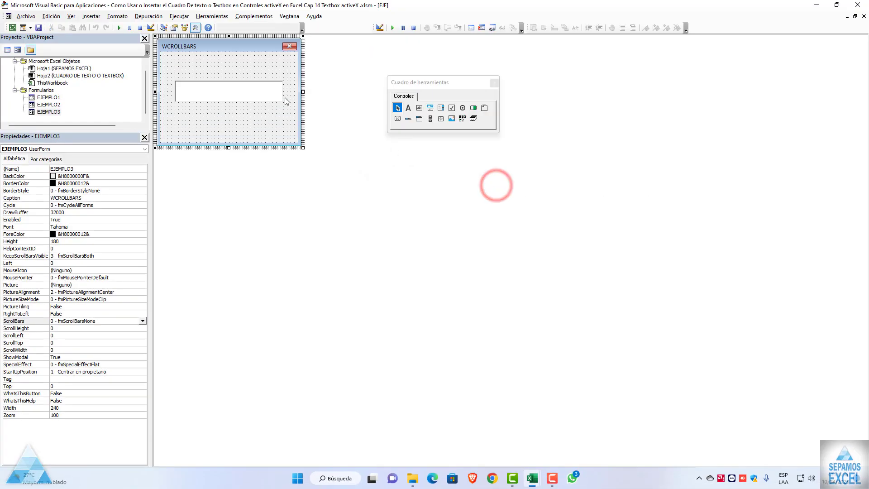
- Make the text box taller, then run the form and fill it with a long run of G's
{"action": "left_click", "coordinate": [247, 100]}
{"action": "left_click_drag", "start_coordinate": [229, 103], "coordinate": [230, 119]}
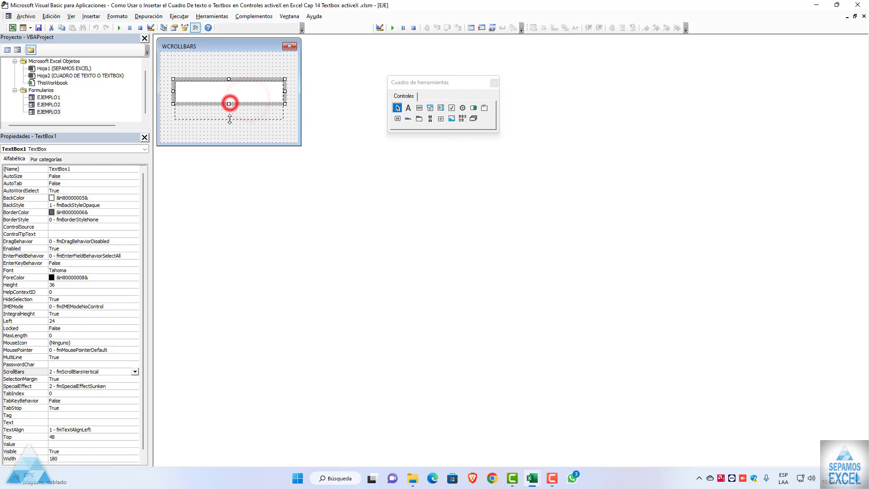
{"action": "left_click", "coordinate": [253, 133]}
{"action": "key", "text": "F5"}
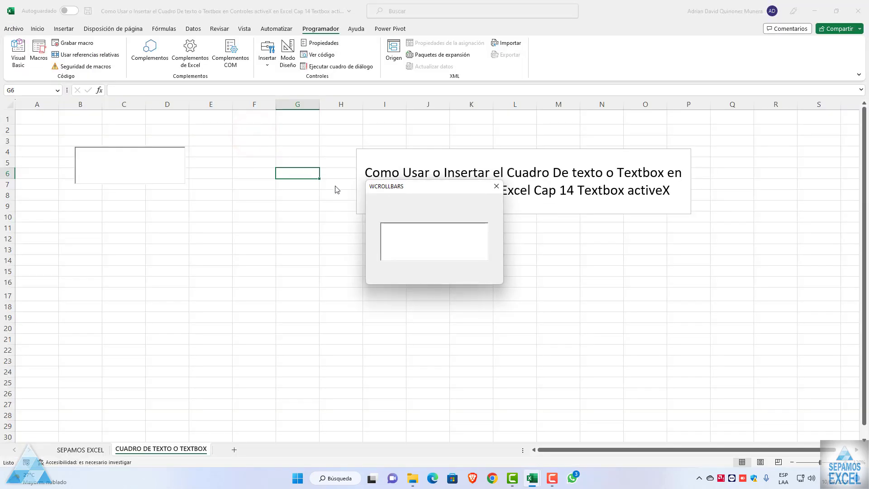
{"action": "type", "text": "GGGGGGGGGGGGGGGGGGGGGGGGGGGGGGGGGGGGGGGGGGG"}
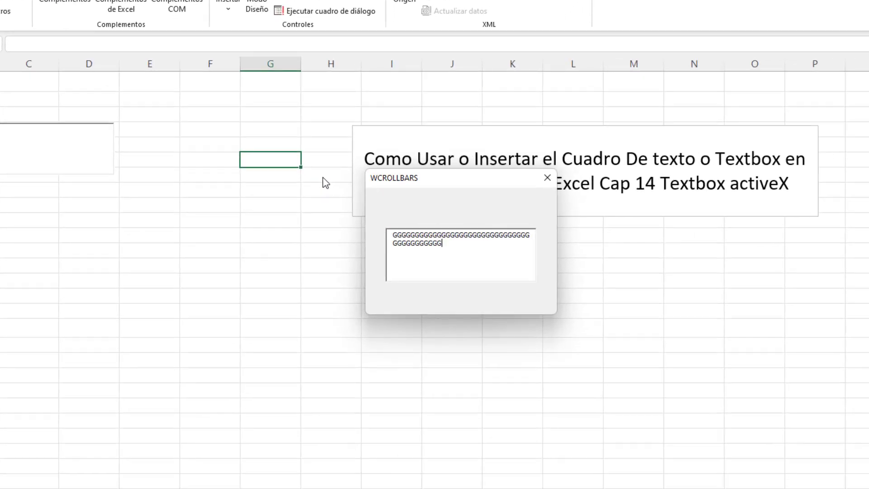
{"action": "type", "text": "GGGGGGGGGGGGGGGGGGGGGGGGGGGGGGGGGGGGGGGGGGGGGGGGGGGGGGGGGGGGGG"}
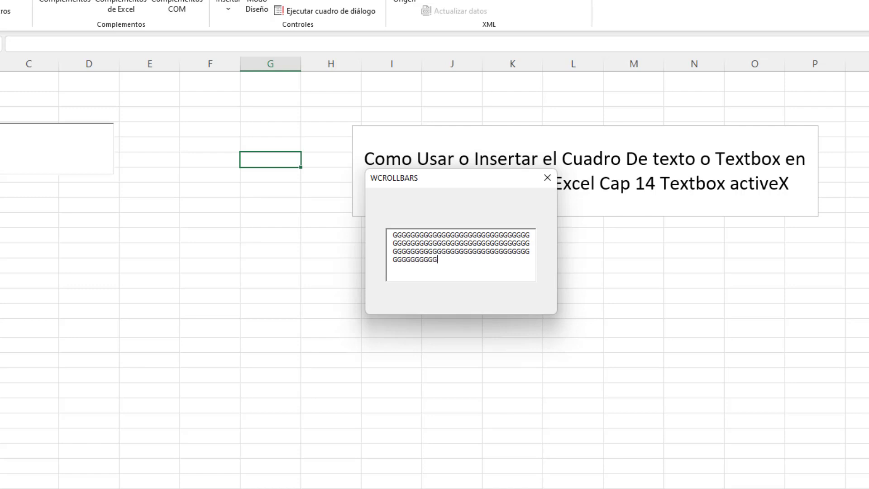
{"action": "type", "text": "GGGGGGGGGGGGGGGGGGGGGGGGGGGGGGGGGGGGGGGGGGGGGGGGGGGGGGGGGGGGG"}
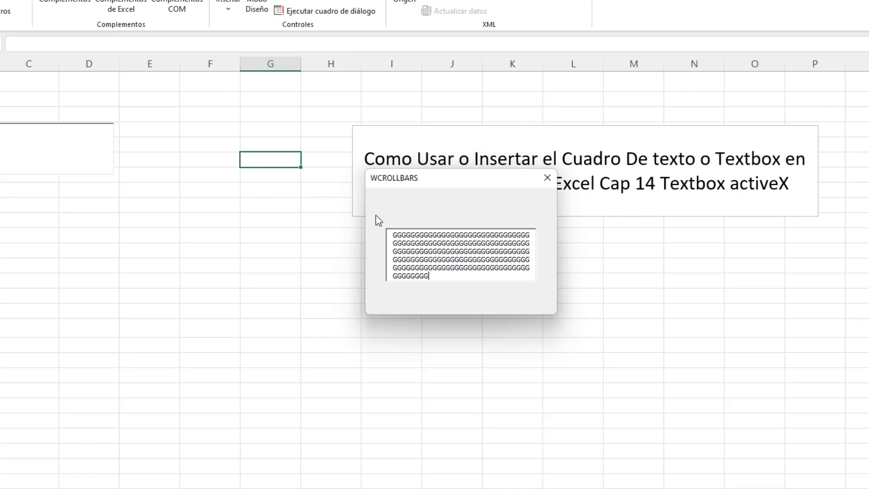
{"action": "type", "text": "GGGGGGGGGGGGGGGGGGGGGGGGGGGGGGGGGGGGGGGGGGGGGGGGGGGGGGGGGGGGG"}
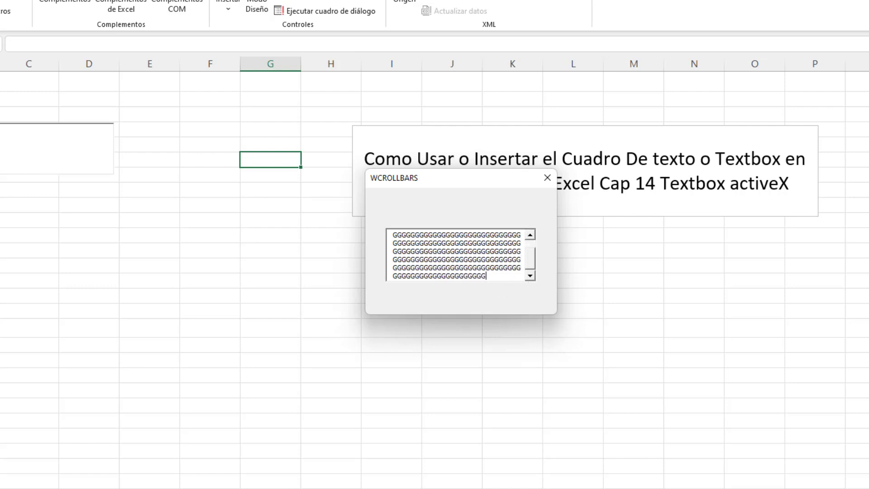
{"action": "type", "text": "GGGGGGGGGGGGGGGGGGGGGGGGGGGGGGGGGGGGGGGGGGGGGGGGGGGGGGGGGGGGGGG"}
{"action": "type", "text": "GGGGGGGGGGGGGGGGGGGGGGGGGGGGGGGGGGGGGGGGGGGGGGGGGGGGGGGGGGGGGGGG"}
{"action": "type", "text": "GGGGGGGGGGGGGGGGGGGGGGGGGGGGGGGGGGGGGGGGGGGGGGGG"}
- Scroll the G text up and down with the text box's vertical scroll arrows
{"action": "left_click", "coordinate": [530, 234]}
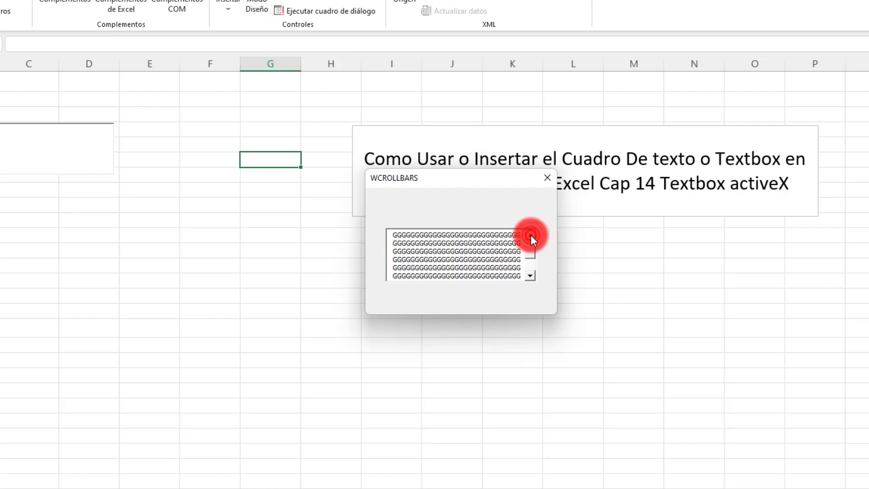
{"action": "left_click", "coordinate": [530, 276]}
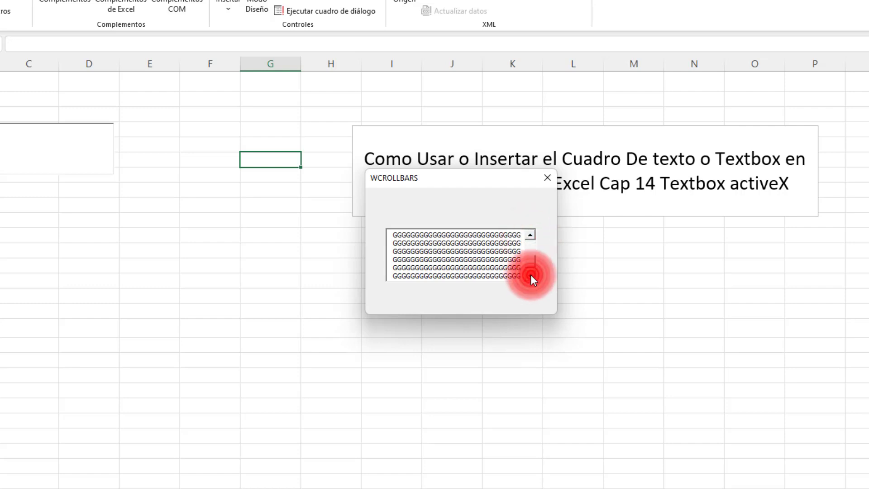
{"action": "left_click", "coordinate": [530, 236]}
{"action": "left_click", "coordinate": [530, 235]}
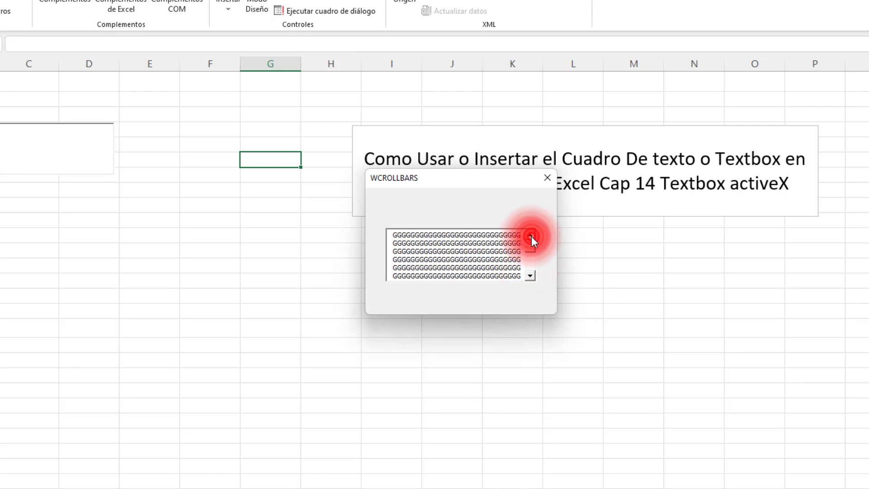
{"action": "left_click", "coordinate": [529, 275]}
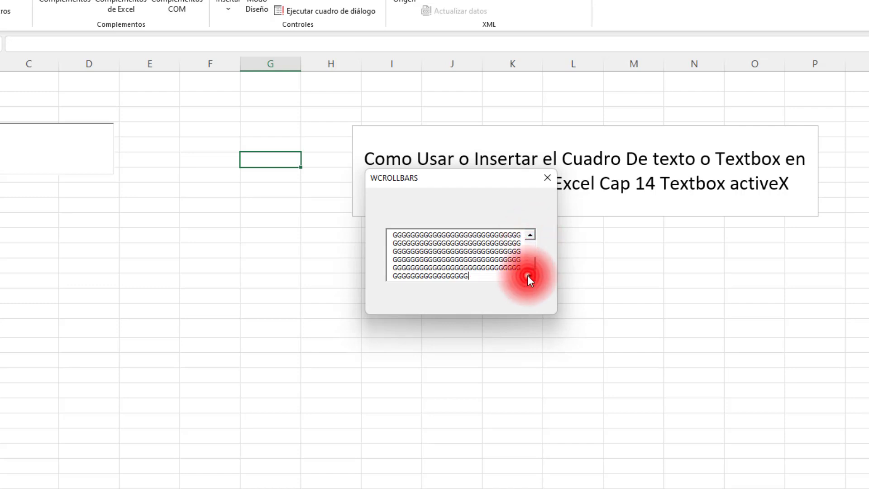
{"action": "left_click", "coordinate": [530, 235]}
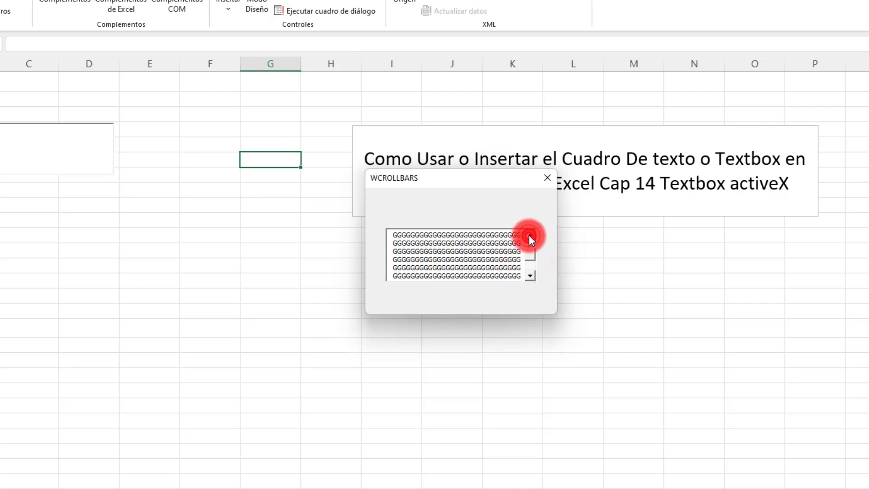
{"action": "left_click", "coordinate": [532, 277]}
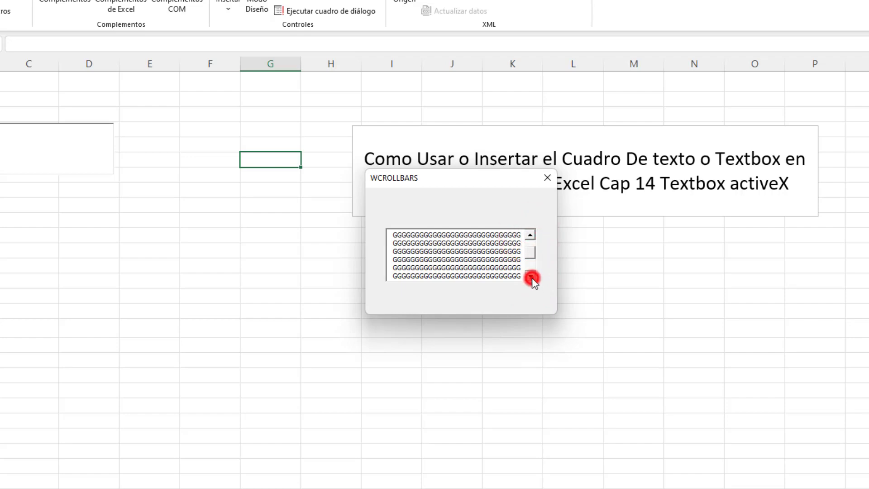
{"action": "left_click", "coordinate": [530, 235]}
{"action": "left_click", "coordinate": [484, 257]}
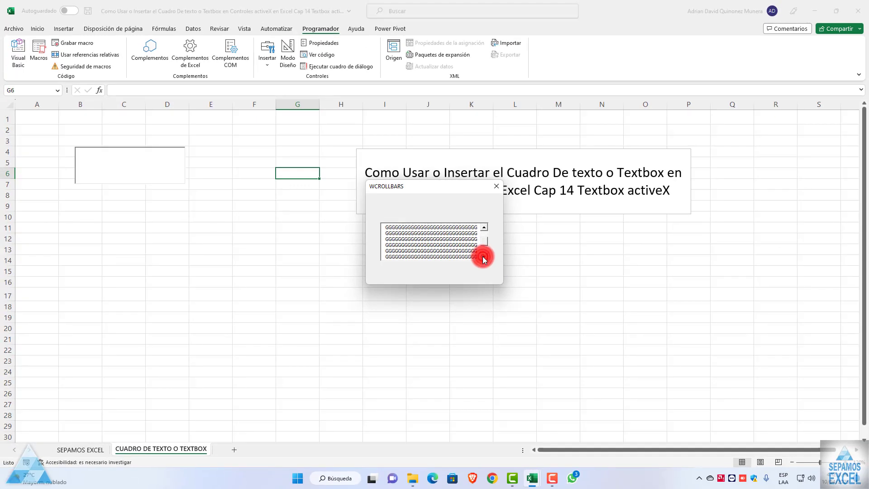
{"action": "left_click", "coordinate": [485, 225]}
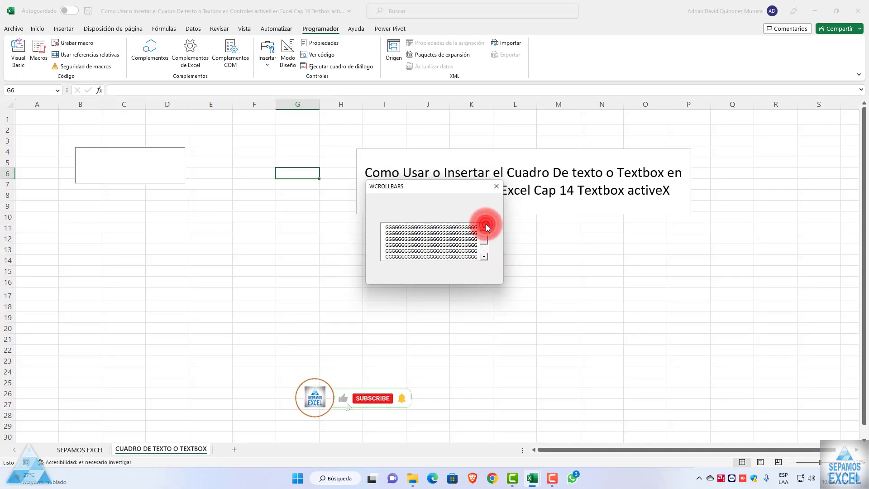
- Close the form and set the text box's ScrollBars to 1 - fmScrollBarsHorizontal
{"action": "left_click", "coordinate": [496, 186]}
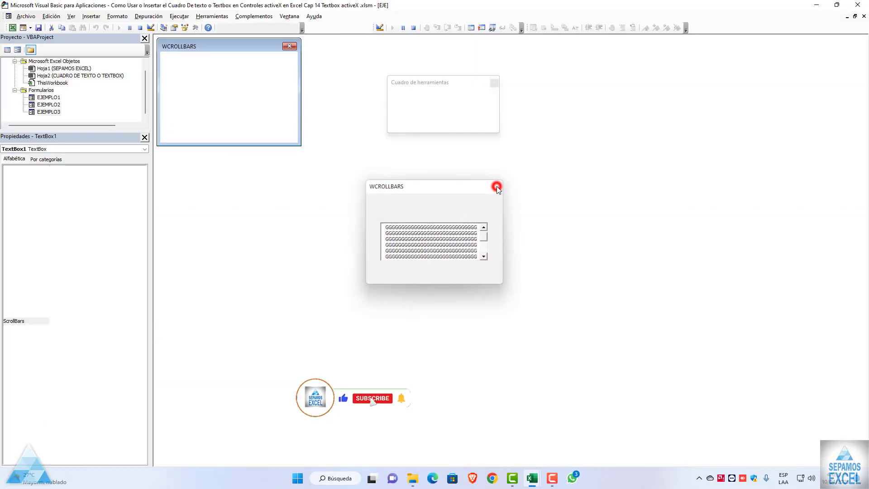
{"action": "left_click", "coordinate": [254, 99]}
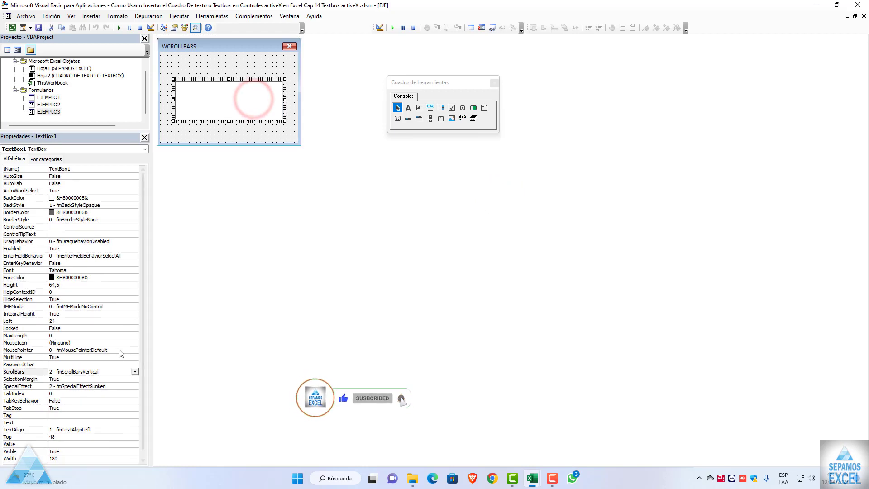
{"action": "left_click", "coordinate": [135, 371]}
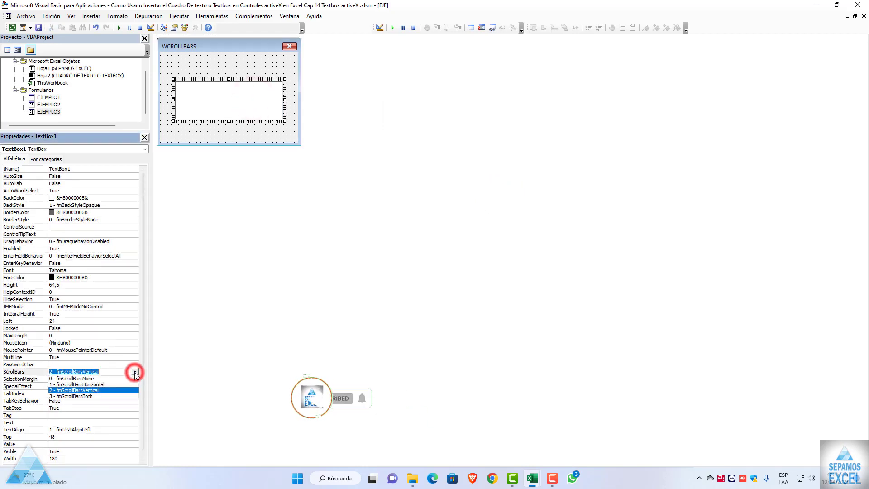
{"action": "left_click", "coordinate": [101, 384]}
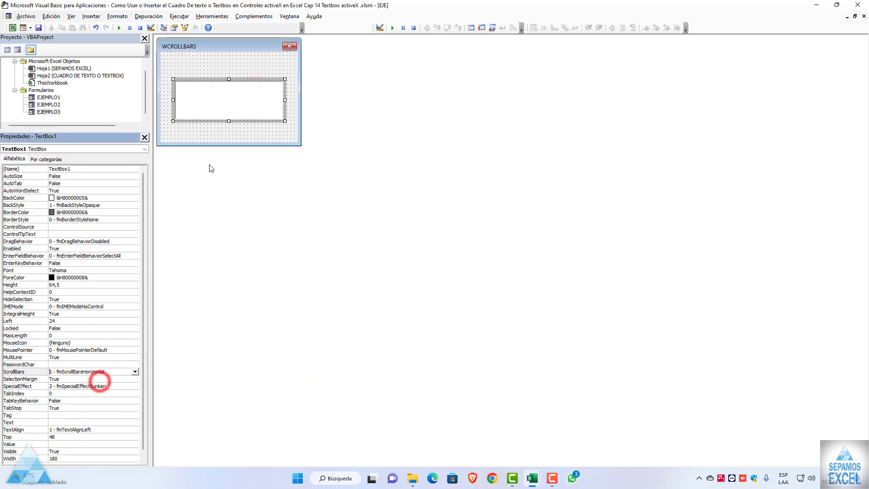
- Run the form, type a long 'JTYJTY666…' string, close it, and reselect the text box
{"action": "left_click", "coordinate": [219, 136]}
{"action": "key", "text": "F5"}
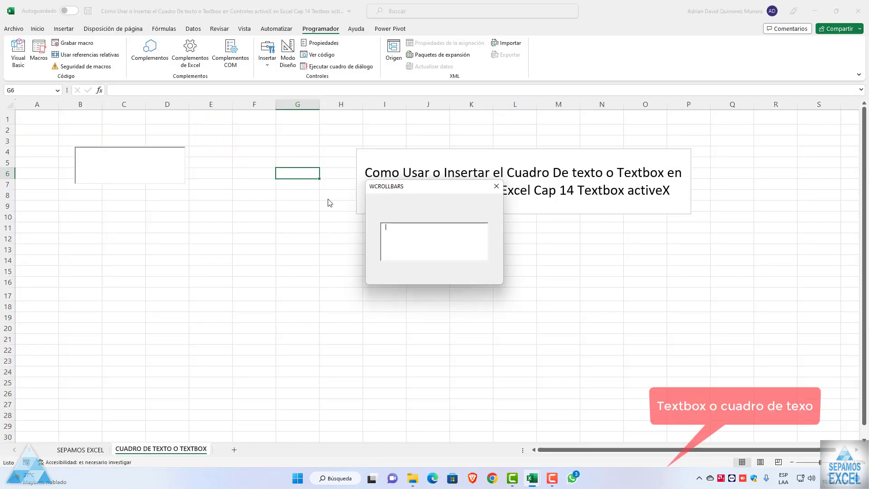
{"action": "type", "text": "JUUYJUJTYJTY"}
{"action": "type", "text": "666666666666666666666666666666"}
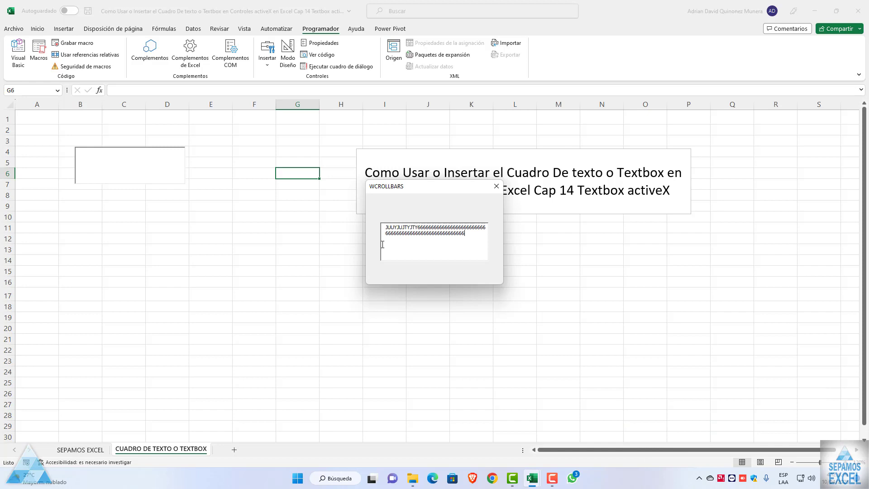
{"action": "type", "text": "66666666666666666666"}
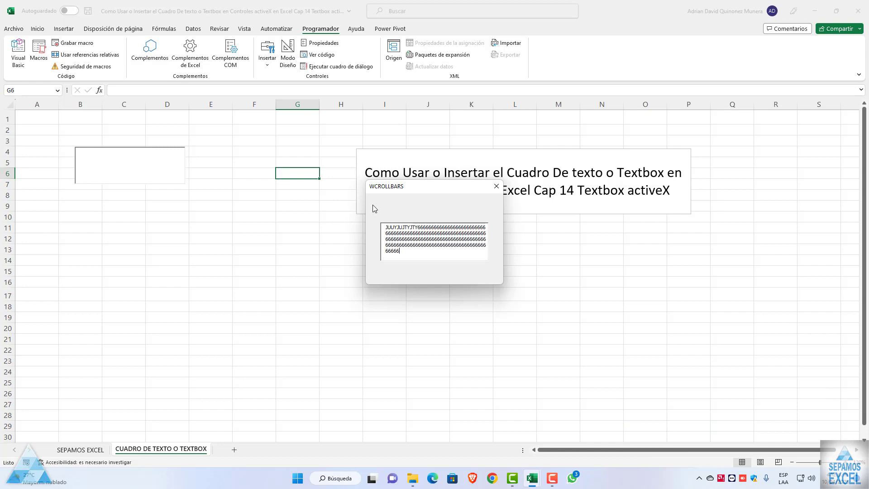
{"action": "type", "text": "66666666666666666666666"}
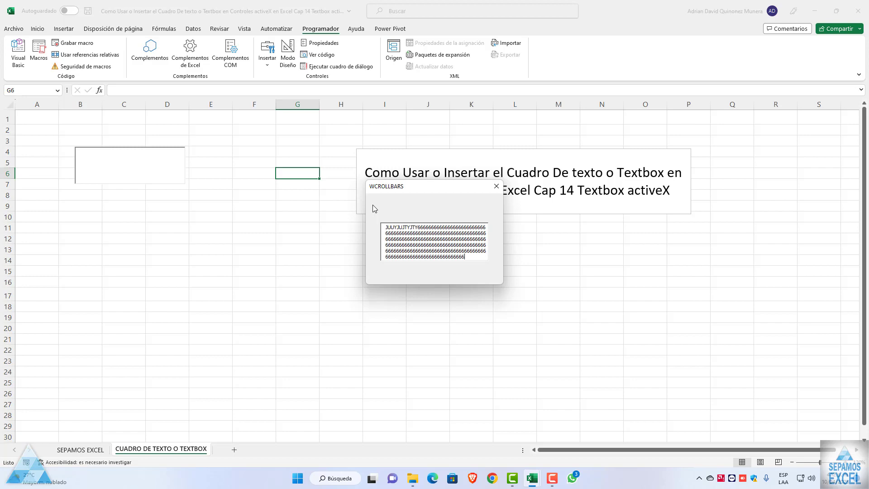
{"action": "type", "text": "66666666666666666666"}
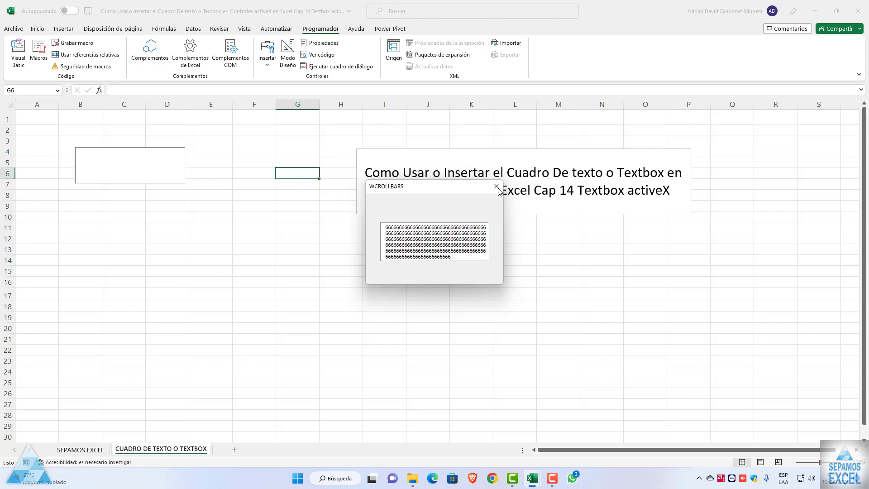
{"action": "left_click", "coordinate": [496, 187]}
{"action": "left_click", "coordinate": [211, 100]}
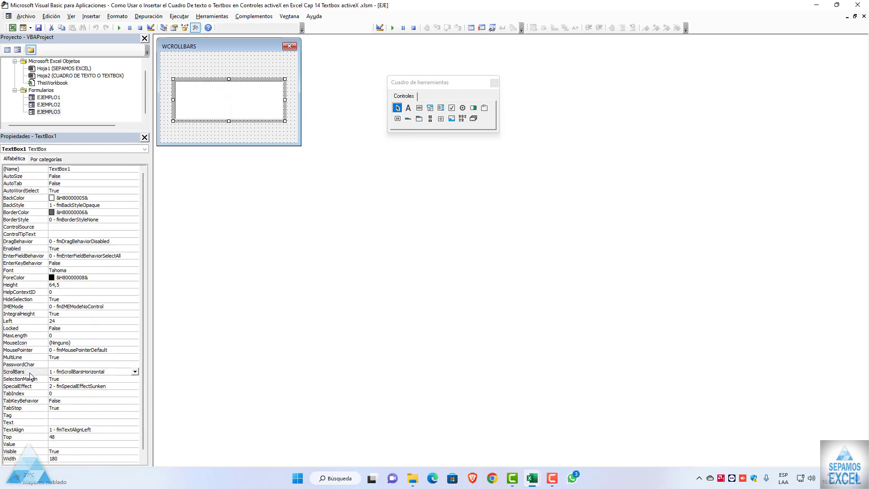
- Set the text box's ScrollBars to 3 - fmScrollBarsBoth
{"action": "left_click", "coordinate": [135, 372]}
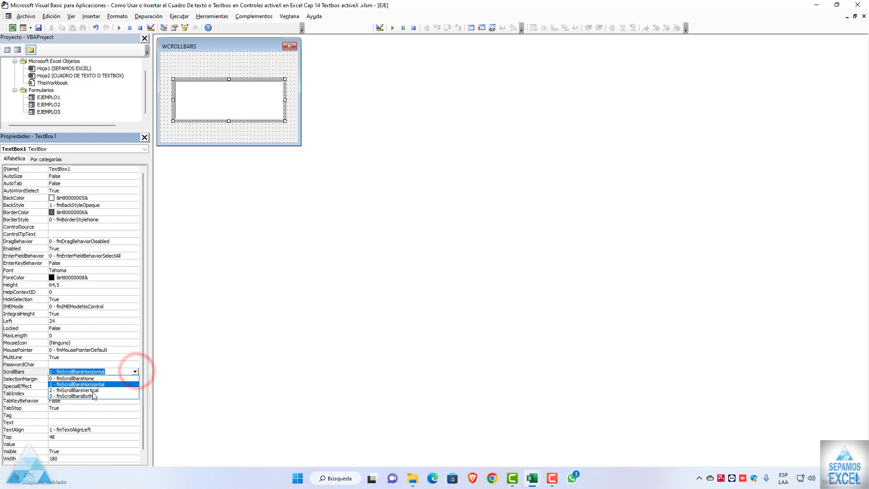
{"action": "left_click", "coordinate": [91, 394]}
{"action": "left_click", "coordinate": [135, 372]}
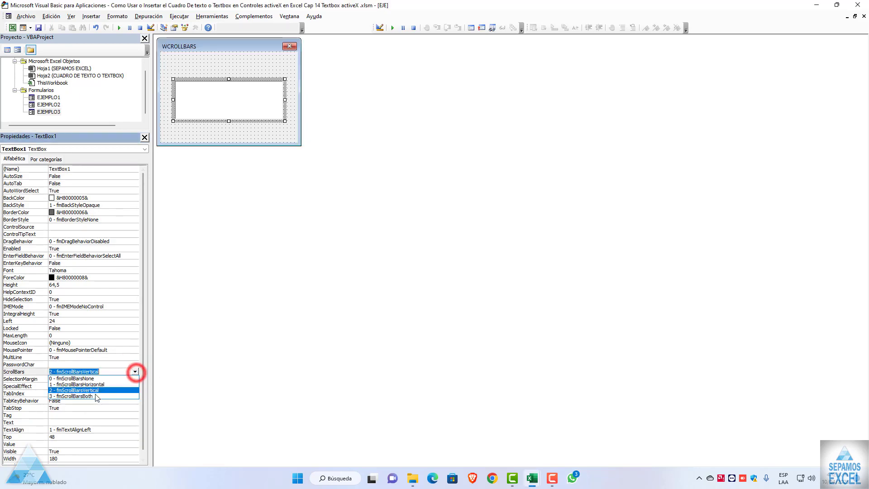
{"action": "left_click", "coordinate": [92, 399]}
- Run the form, fill it with U's, drag the scroll thumb up, and close it
{"action": "left_click", "coordinate": [202, 132]}
{"action": "key", "text": "F5"}
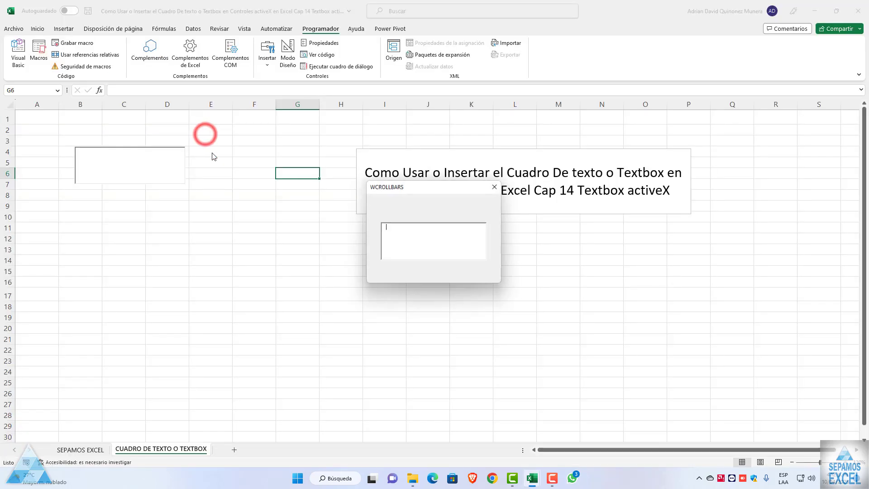
{"action": "type", "text": "UUUUUUUUUUUUUUUUUUUUUUUUU"}
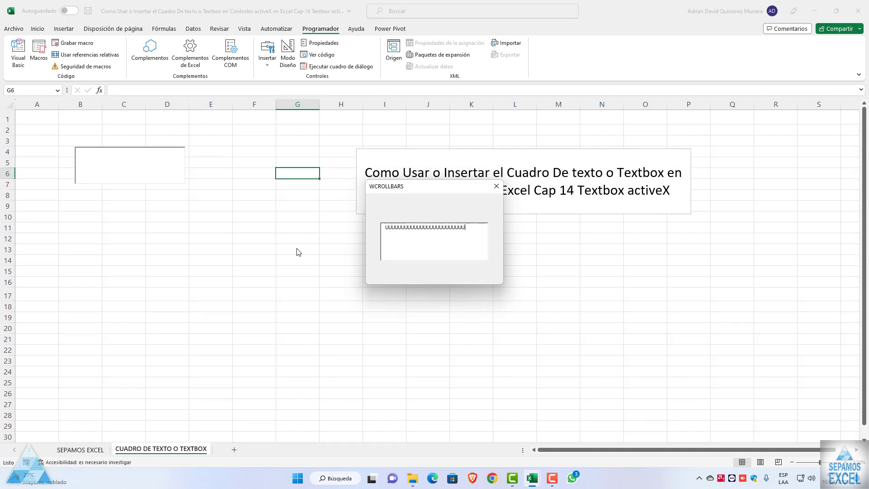
{"action": "type", "text": "UUUUUUUUUUUUUU"}
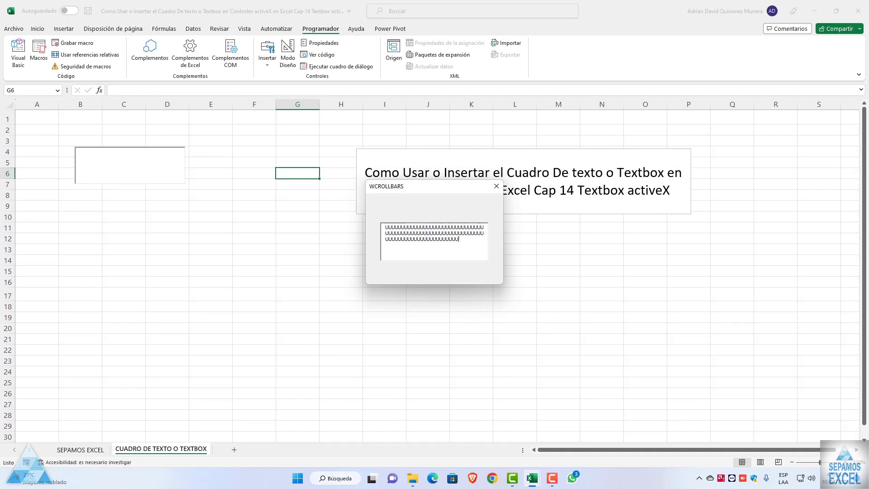
{"action": "type", "text": "UUUUUUUUUUUUUUUU"}
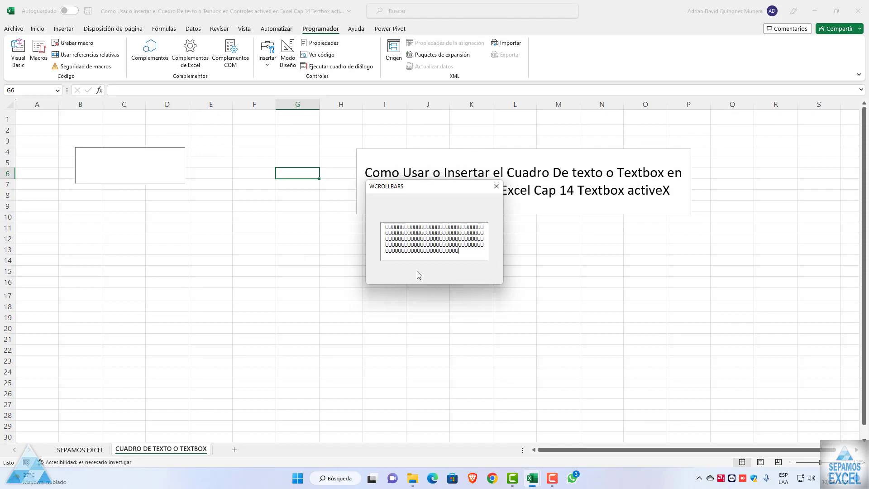
{"action": "type", "text": "UUUUUUUUUUUUUUUUUUUUUUUUUU"}
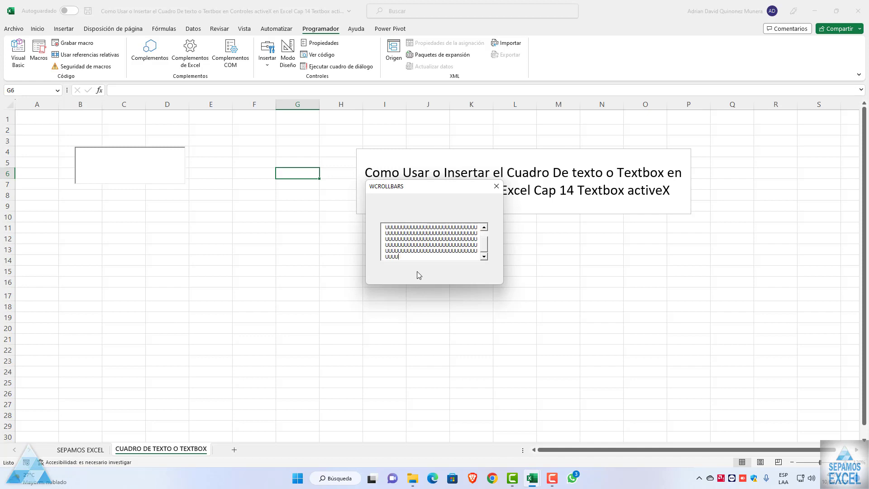
{"action": "type", "text": "UUUUUUUUUUUUUUUUUUUUUUUUUUUUUUUU"}
{"action": "key", "text": "BackSpace"}
{"action": "key", "text": "BackSpace"}
{"action": "key", "text": "BackSpace"}
{"action": "left_click_drag", "start_coordinate": [485, 252], "coordinate": [484, 233]}
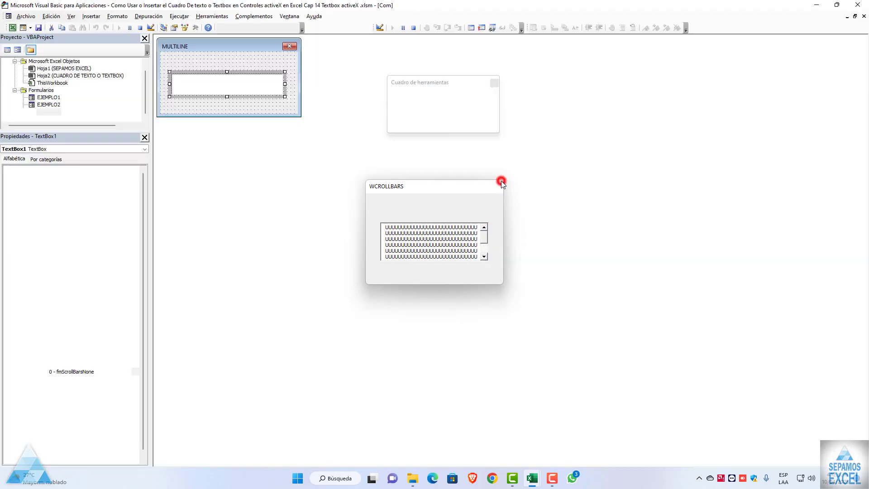
{"action": "left_click", "coordinate": [501, 181]}
{"action": "left_click", "coordinate": [238, 108]}
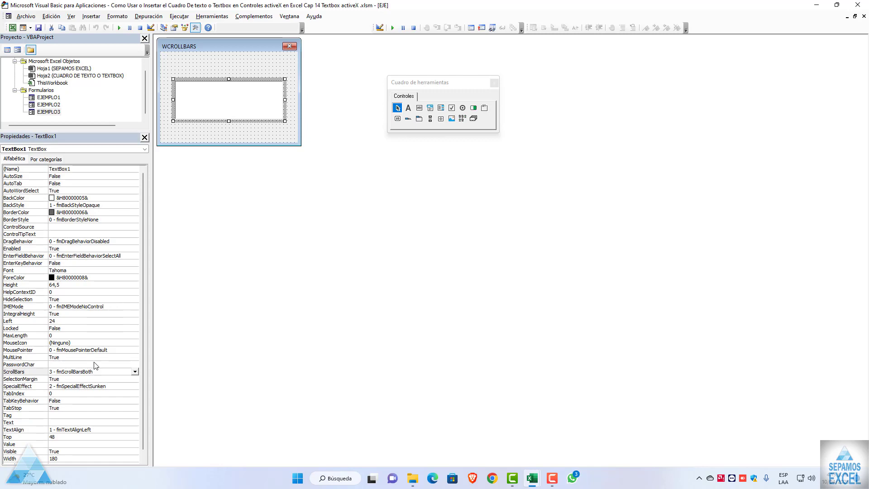
{"action": "left_click", "coordinate": [82, 386]}
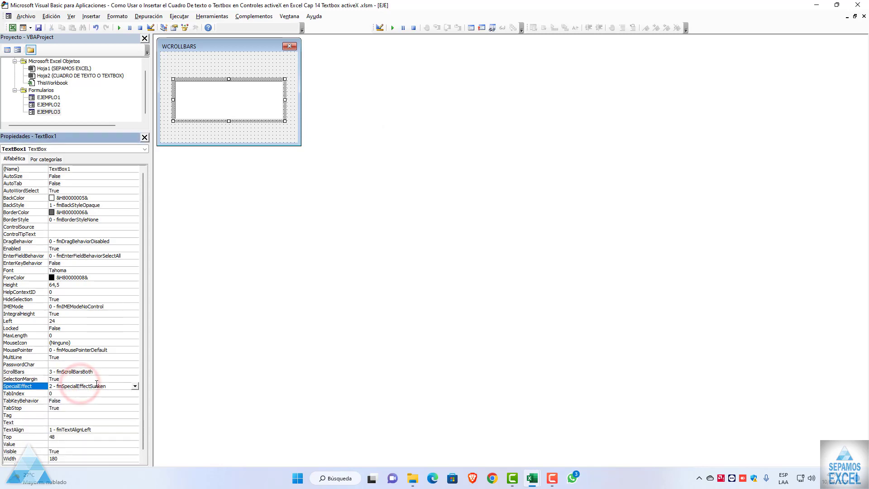
{"action": "left_click", "coordinate": [135, 386]}
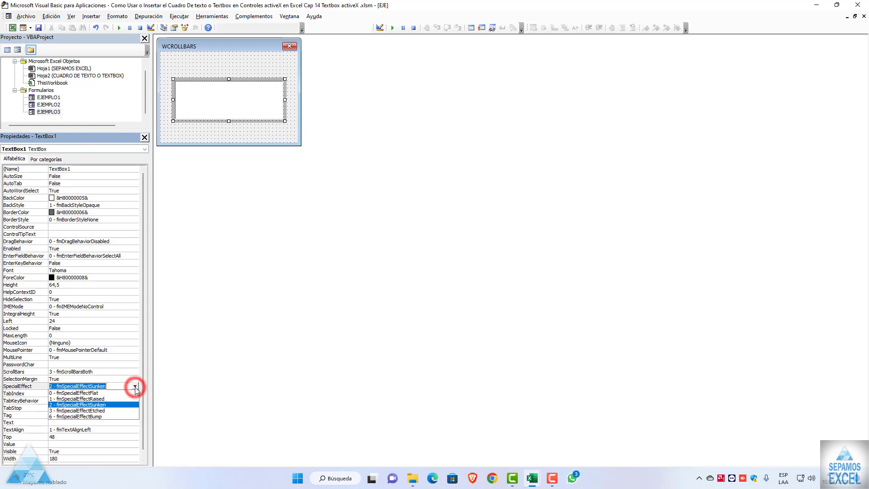
{"action": "left_click", "coordinate": [123, 351]}
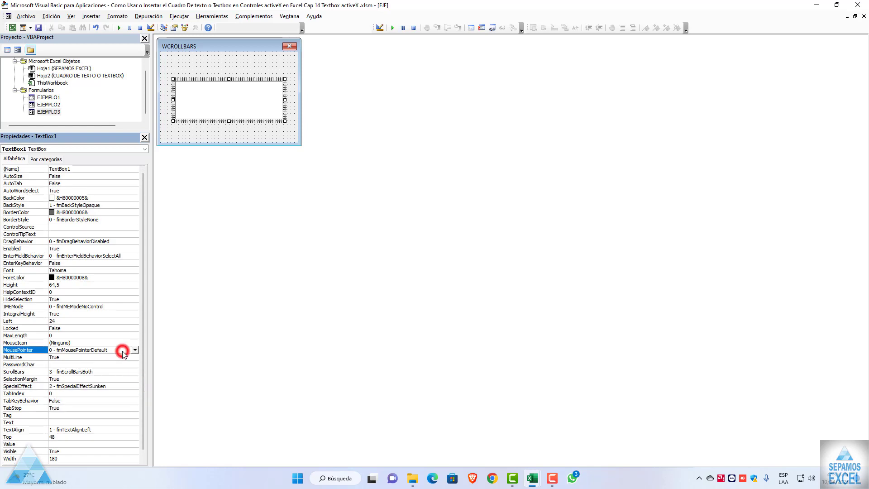
{"action": "left_click", "coordinate": [217, 129]}
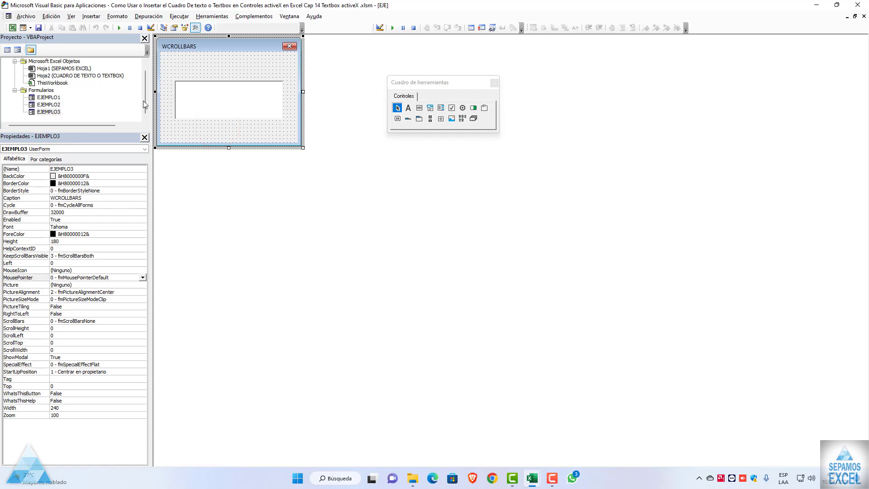
- Insert a new UserForm, draw a text box on it, and widen the form
{"action": "left_click", "coordinate": [31, 27]}
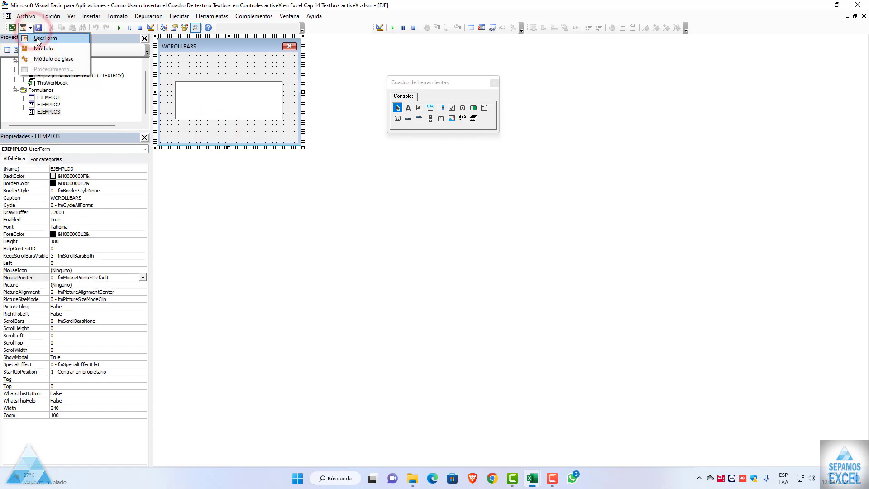
{"action": "left_click", "coordinate": [45, 38]}
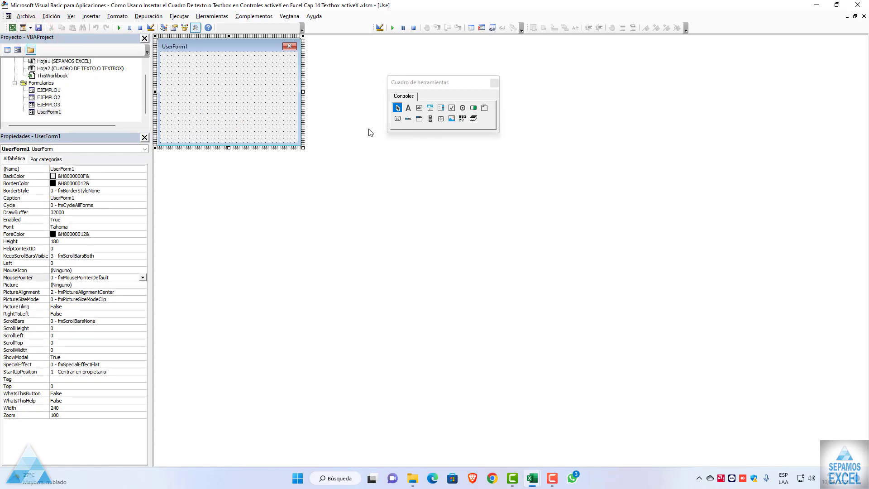
{"action": "left_click", "coordinate": [419, 107]}
{"action": "mouse_move", "coordinate": [171, 71]}
{"action": "left_mouse_down"}
{"action": "mouse_move", "coordinate": [199, 76]}
{"action": "mouse_move", "coordinate": [209, 89]}
{"action": "left_mouse_up"}
{"action": "left_click", "coordinate": [295, 91]}
{"action": "left_click_drag", "start_coordinate": [301, 92], "coordinate": [362, 92]}
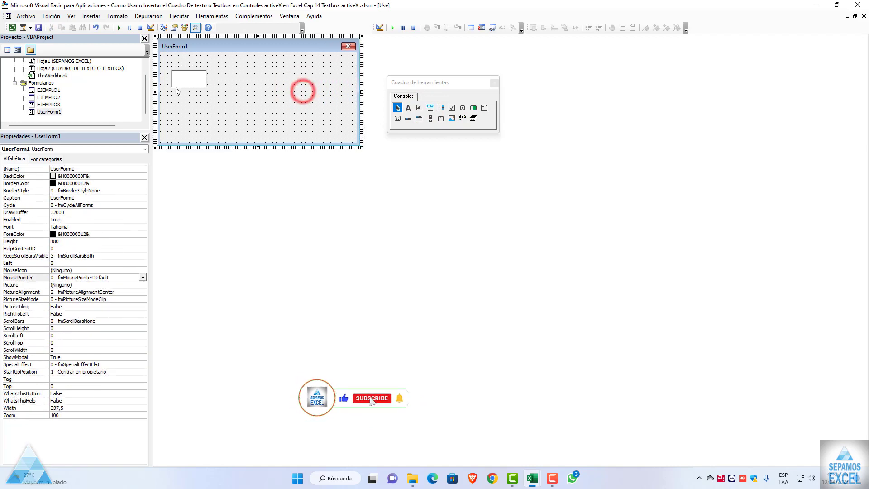
- Draw a third text box alongside the other two and check each box
{"action": "left_click", "coordinate": [419, 108]}
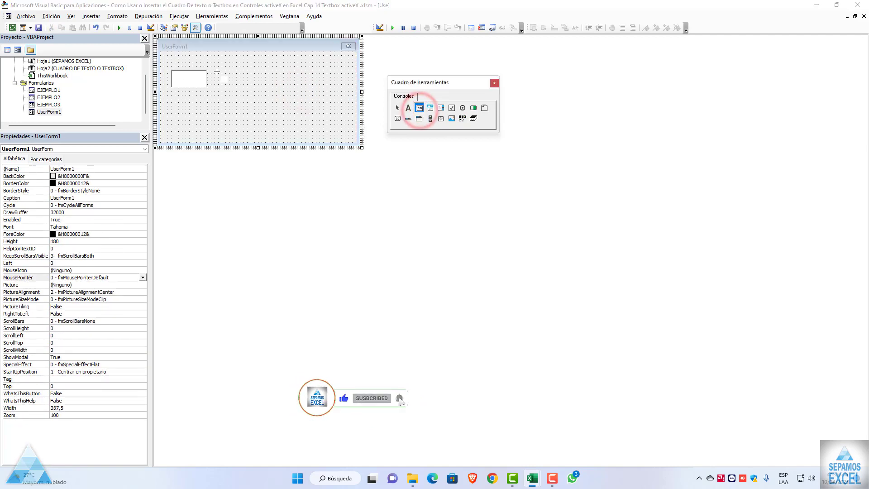
{"action": "mouse_move", "coordinate": [217, 71]}
{"action": "left_mouse_down"}
{"action": "mouse_move", "coordinate": [256, 89]}
{"action": "mouse_move", "coordinate": [235, 83]}
{"action": "mouse_move", "coordinate": [297, 82]}
{"action": "left_mouse_up"}
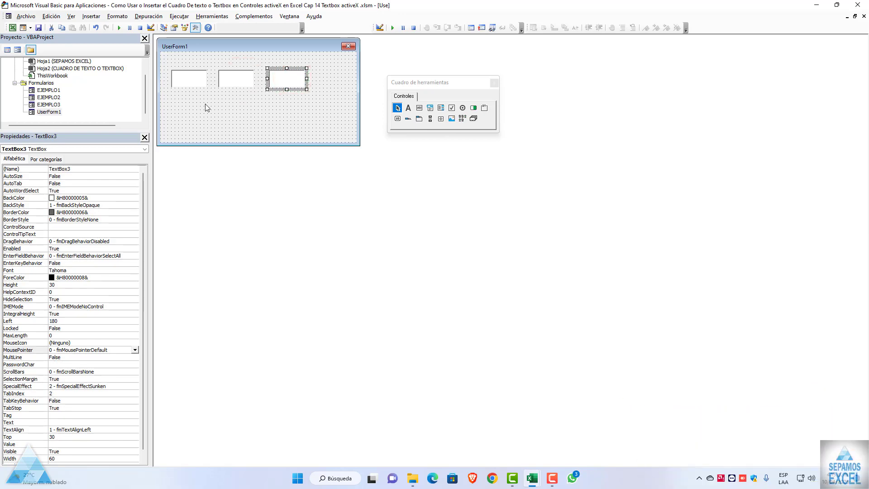
{"action": "left_click", "coordinate": [194, 86]}
{"action": "left_click", "coordinate": [233, 78]}
{"action": "left_click", "coordinate": [291, 77]}
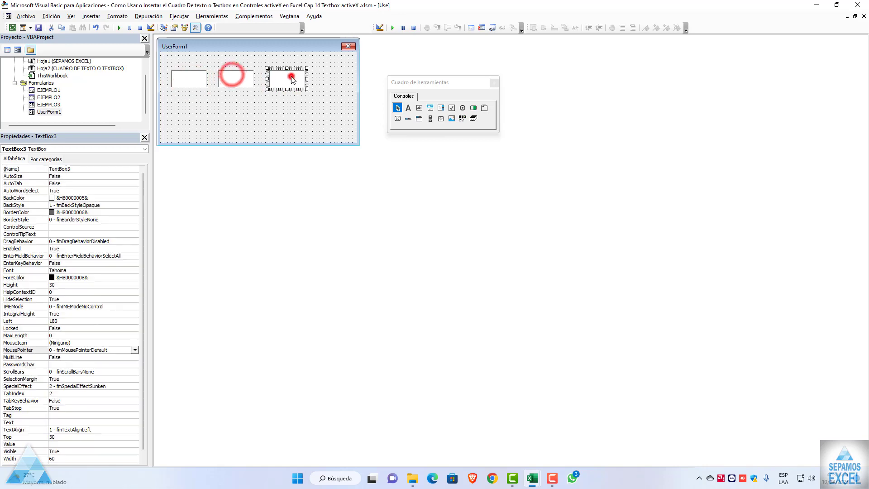
- Shrink UserForm1 around the three text boxes to a width of 267,75
{"action": "left_click", "coordinate": [264, 134]}
{"action": "left_click_drag", "start_coordinate": [258, 146], "coordinate": [258, 105]}
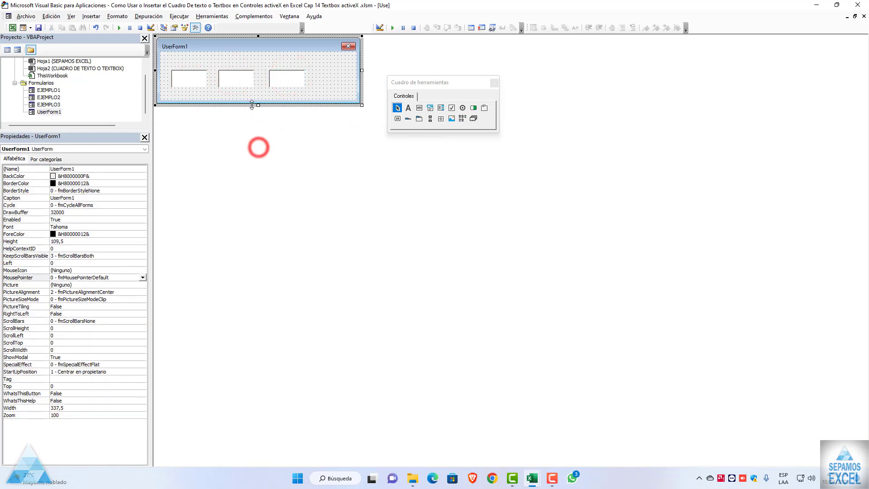
{"action": "left_click_drag", "start_coordinate": [362, 70], "coordinate": [319, 70]}
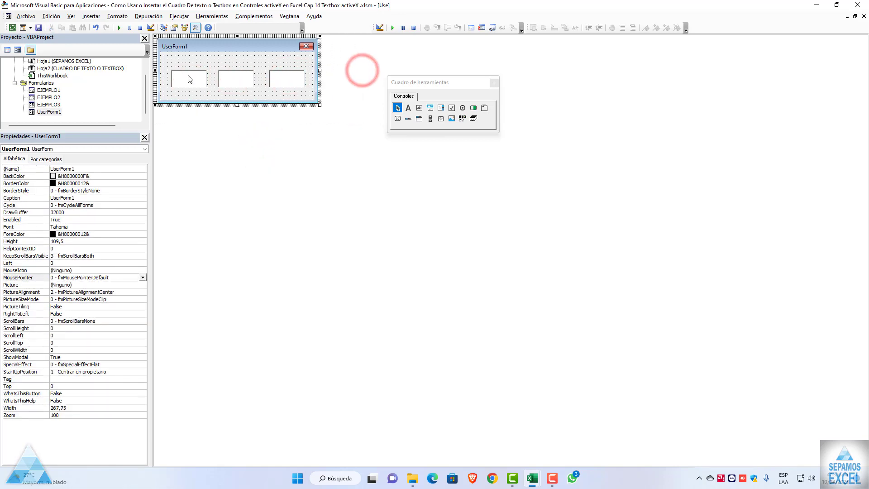
{"action": "mouse_move", "coordinate": [185, 67]}
{"action": "left_mouse_down"}
{"action": "mouse_move", "coordinate": [278, 84]}
{"action": "mouse_move", "coordinate": [285, 78]}
{"action": "left_mouse_up"}
{"action": "left_click", "coordinate": [288, 77]}
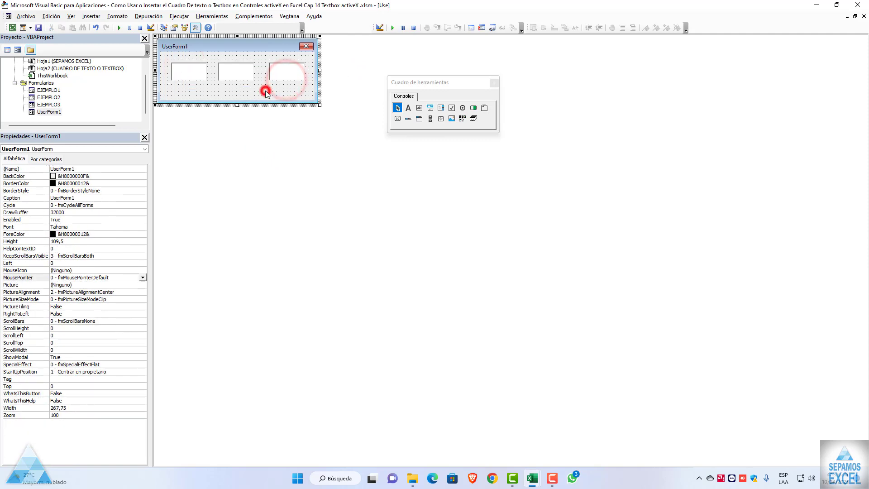
{"action": "left_click", "coordinate": [266, 93]}
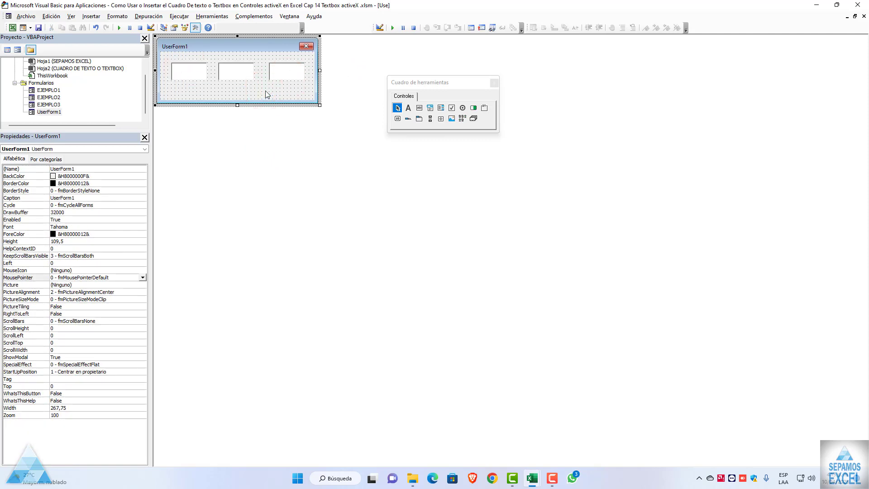
- In TextBox1_Change, write TextBox3.Value = Val(TextBox1.Value) + Val(TextBox2.Value)
{"action": "double_click", "coordinate": [195, 73]}
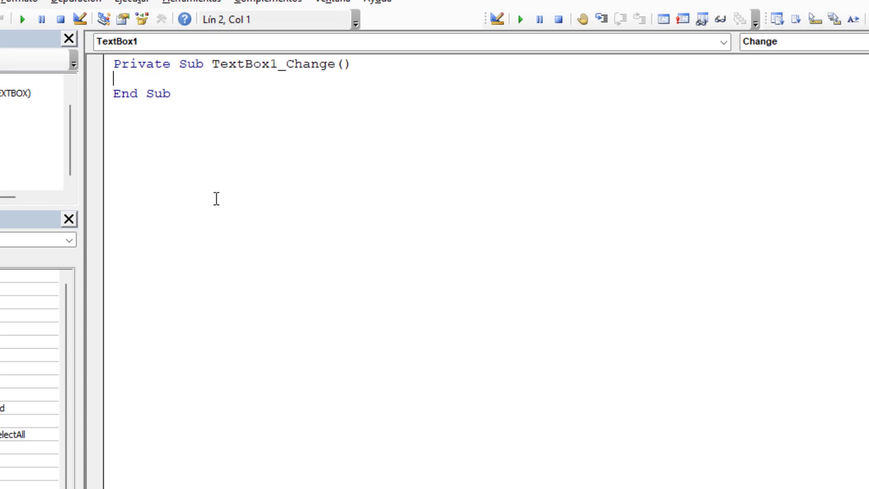
{"action": "type", "text": "TEX"}
{"action": "type", "text": "TO"}
{"action": "key", "text": "BackSpace"}
{"action": "type", "text": "B"}
{"action": "type", "text": "OX3.VAL "}
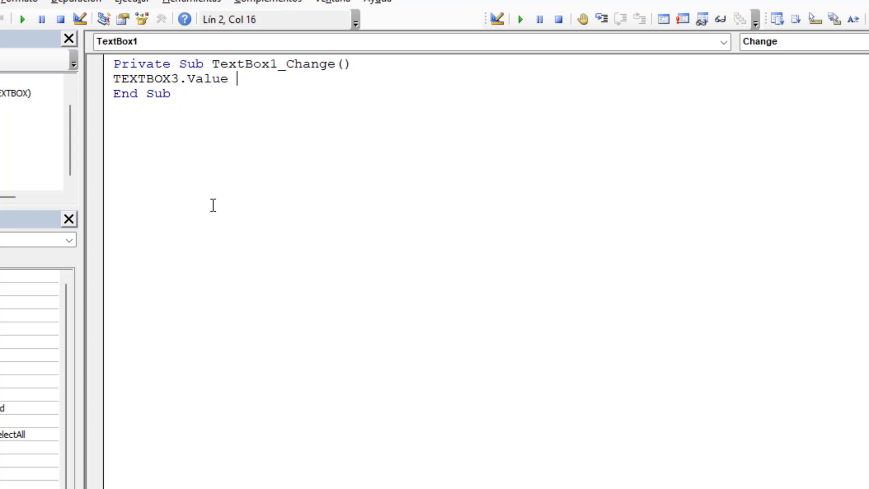
{"action": "type", "text": "= V"}
{"action": "type", "text": "AL(TE"}
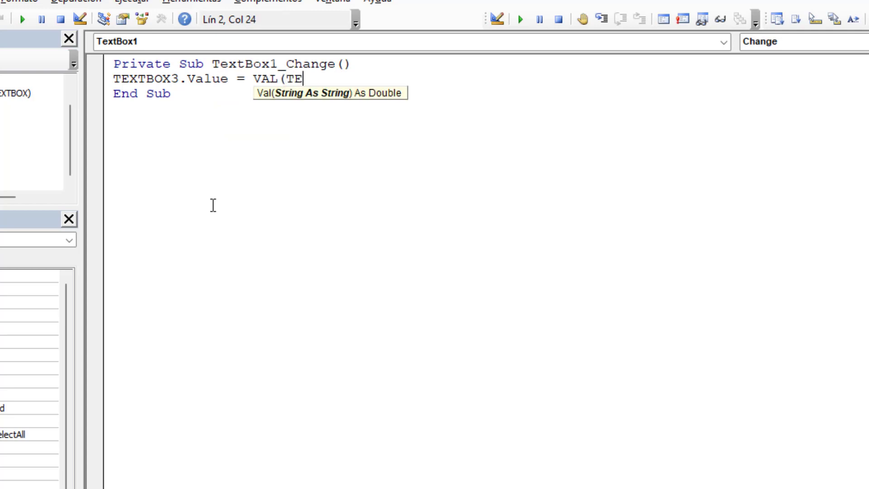
{"action": "type", "text": "XTO"}
{"action": "key", "text": "BackSpace"}
{"action": "type", "text": "BO"}
{"action": "type", "text": "X1.VAL "}
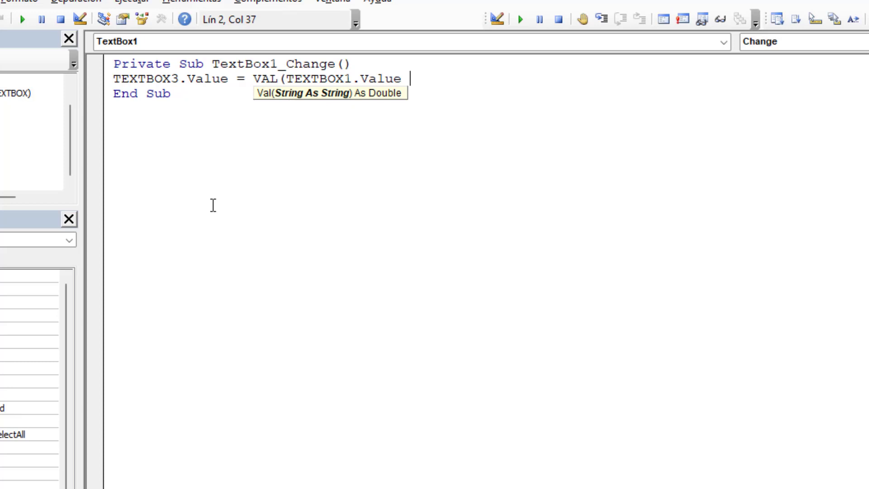
{"action": "type", "text": ")+ "}
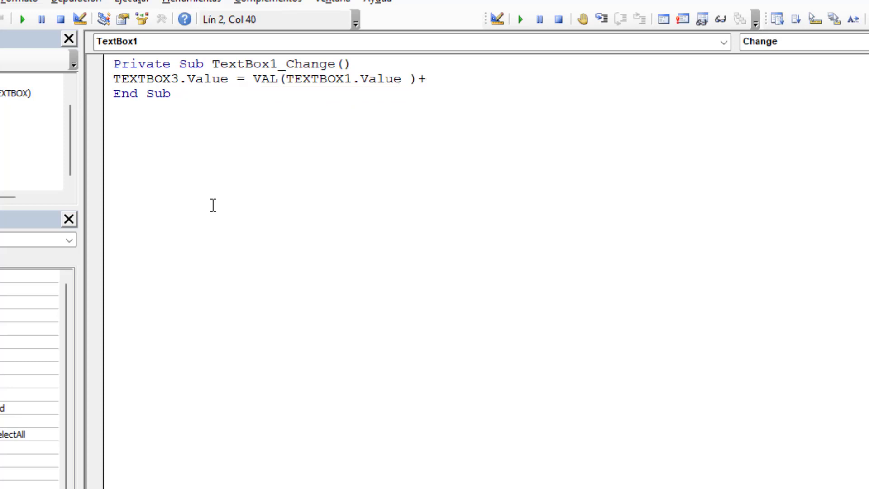
{"action": "type", "text": "VLA"}
{"action": "key", "text": "BackSpace"}
{"action": "type", "text": "L"}
{"action": "type", "text": "(TEXTBO"}
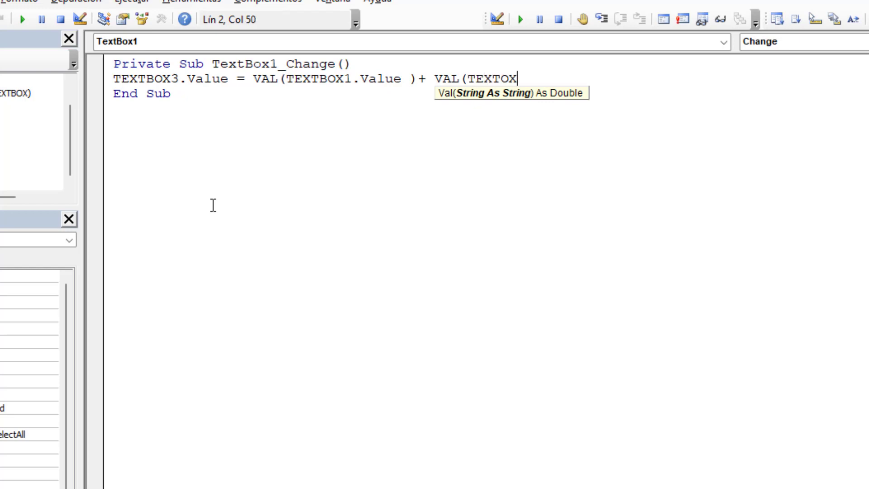
{"action": "key", "text": "BackSpace"}
{"action": "key", "text": "BackSpace"}
{"action": "type", "text": "BOX2"}
{"action": "type", "text": ".VA"}
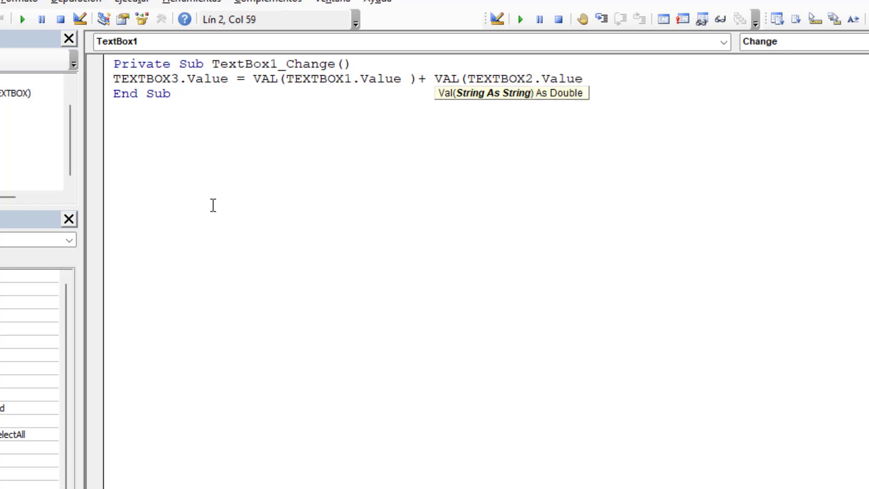
{"action": "key", "text": "Return"}
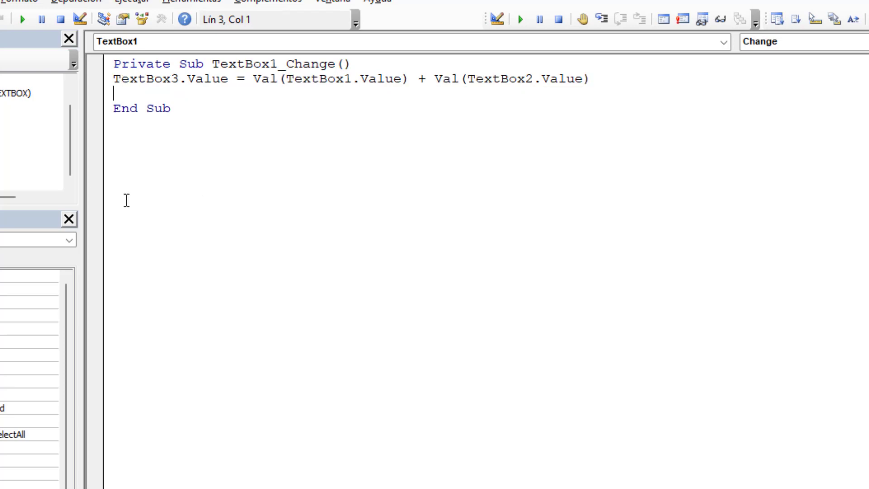
- Create TextBox2_Change and paste the same sum line into it
{"action": "key", "text": "shift+F7"}
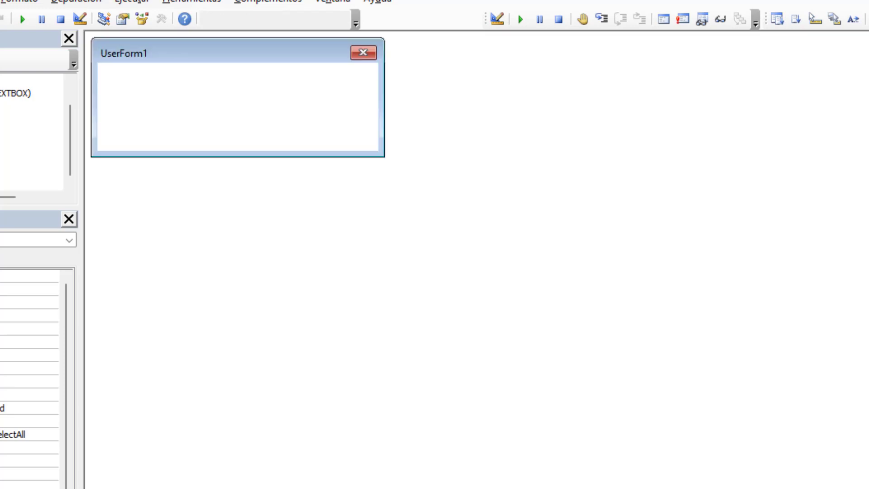
{"action": "left_click", "coordinate": [245, 96]}
{"action": "double_click", "coordinate": [245, 96]}
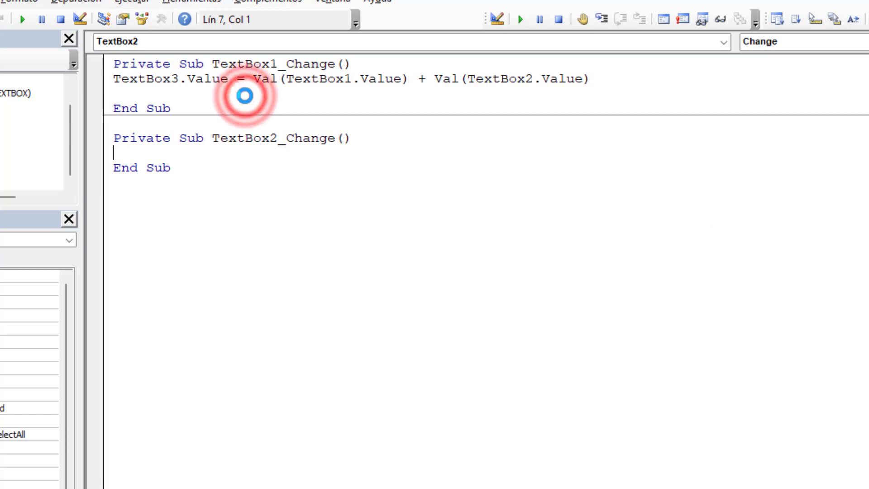
{"action": "left_click", "coordinate": [609, 74]}
{"action": "left_click_drag", "start_coordinate": [609, 75], "coordinate": [114, 81]}
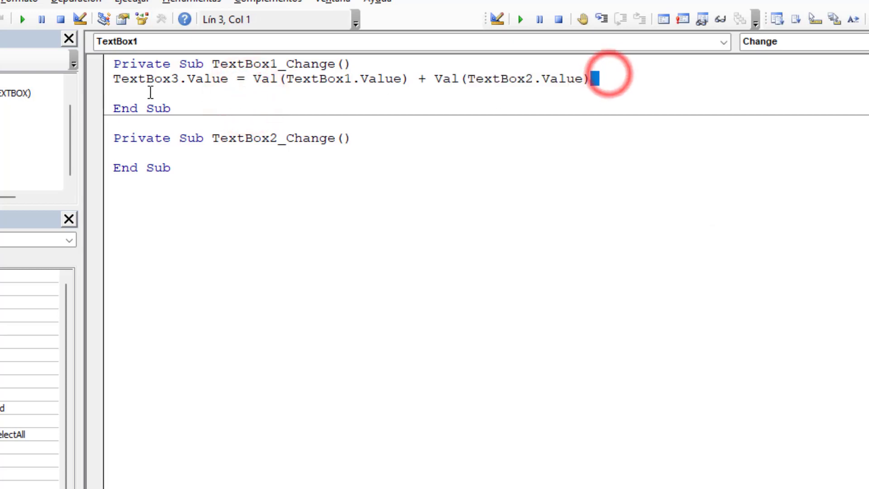
{"action": "key", "text": "ctrl+c"}
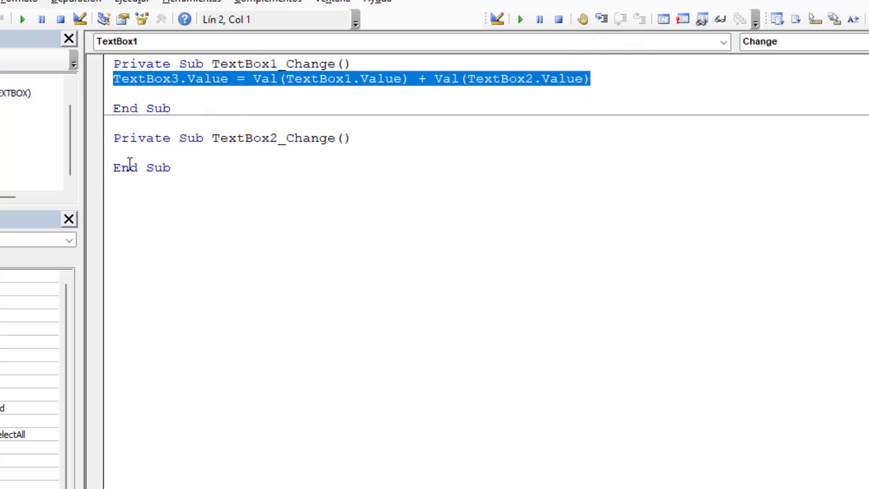
{"action": "left_click", "coordinate": [124, 154]}
{"action": "key", "text": "ctrl+v"}
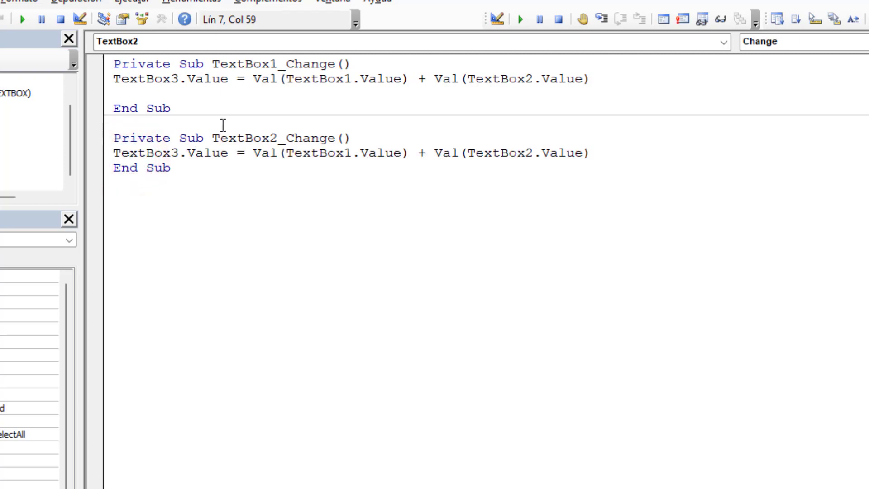
- Run UserForm1, enter 2 in the first and second boxes, and see 4 in the third
{"action": "key", "text": "F5"}
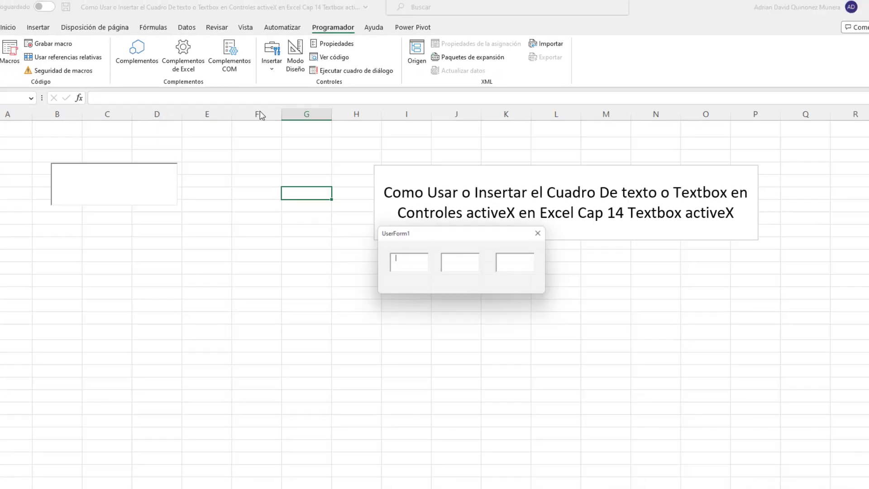
{"action": "left_click_drag", "start_coordinate": [377, 185], "coordinate": [335, 208]}
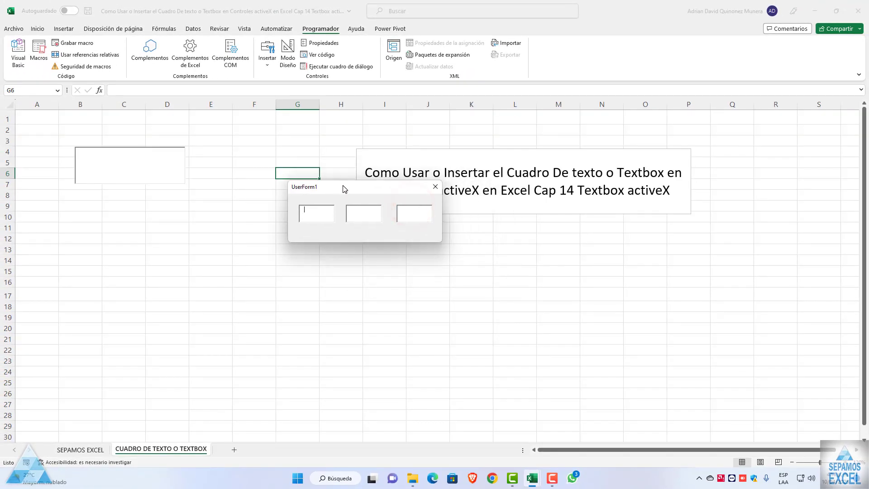
{"action": "type", "text": "2222"}
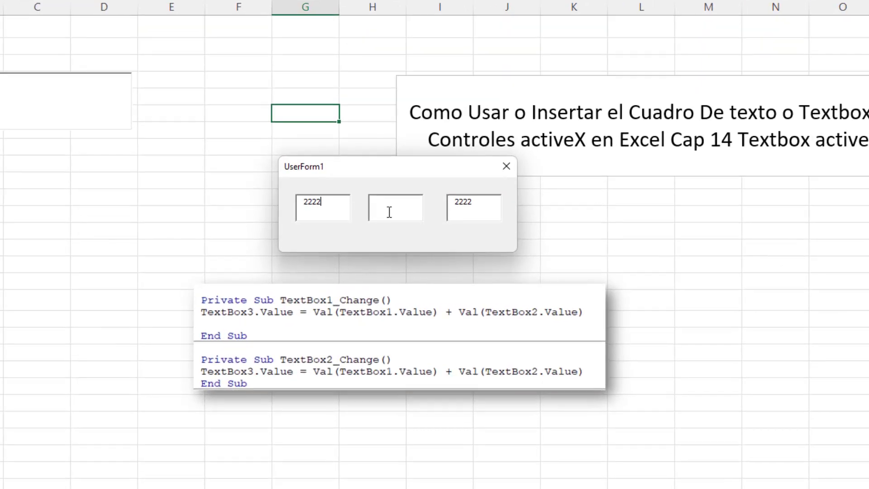
{"action": "key", "text": "BackSpace"}
{"action": "key", "text": "BackSpace"}
{"action": "key", "text": "BackSpace"}
{"action": "left_click", "coordinate": [382, 210]}
{"action": "type", "text": "2"}
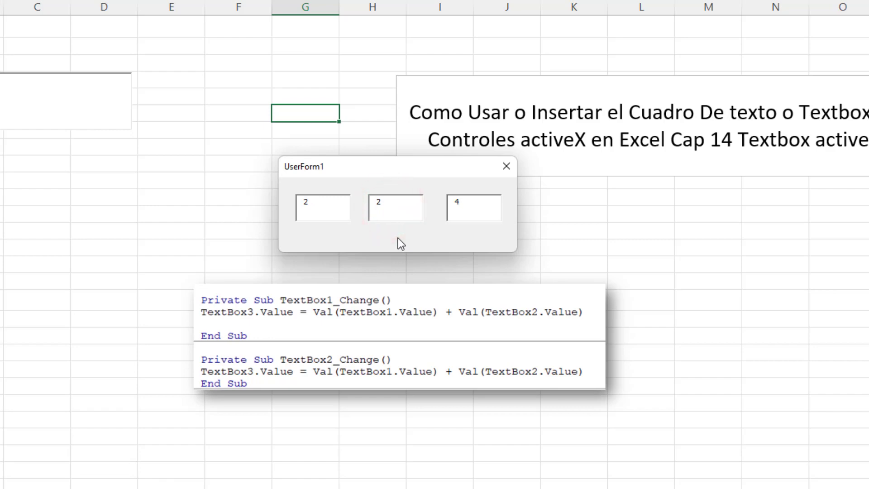
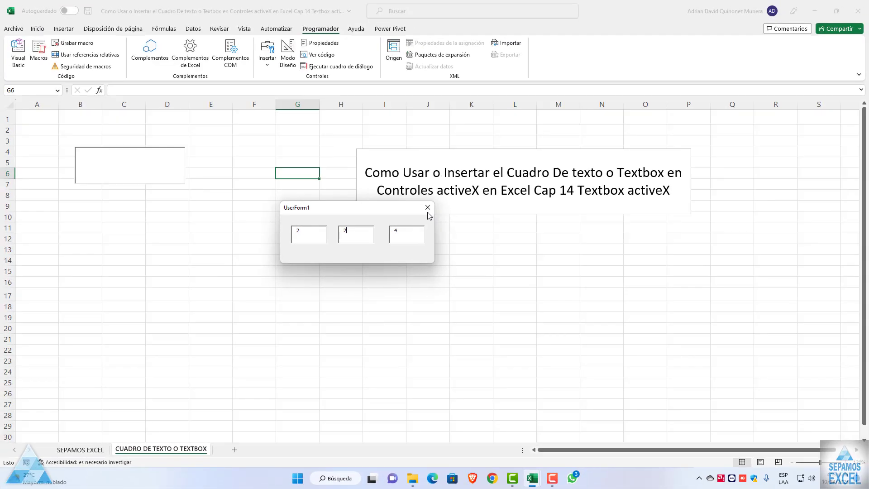
- Clear the second box and try 10 and 2 as the two numbers in the sum form
{"action": "left_click", "coordinate": [321, 231]}
{"action": "left_click", "coordinate": [349, 233]}
{"action": "key", "text": "BackSpace"}
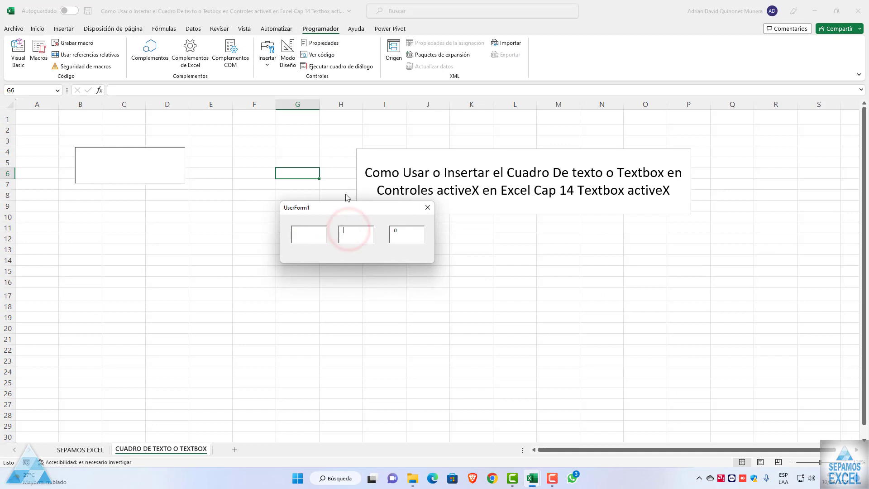
{"action": "left_click", "coordinate": [314, 232]}
{"action": "type", "text": "10"}
{"action": "left_click", "coordinate": [353, 225]}
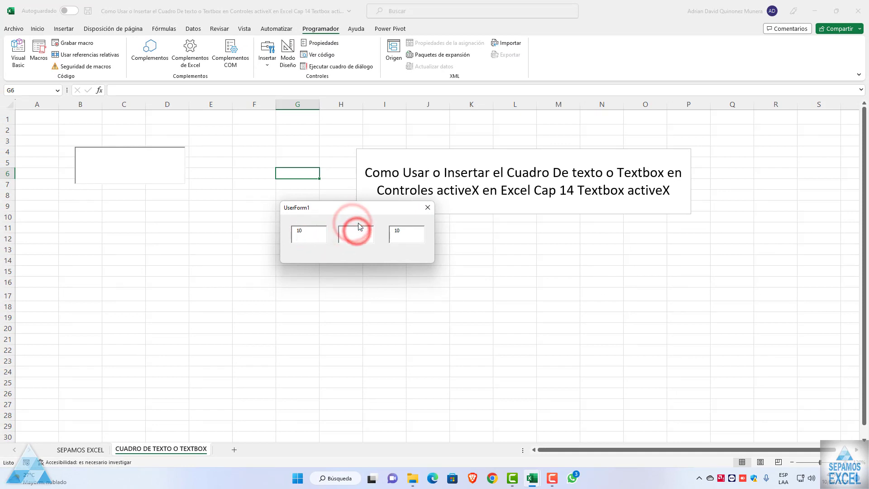
{"action": "type", "text": "2"}
- Replace the first number with 50 so the total reads 80, then close the form
{"action": "key", "text": "BackSpace"}
{"action": "key", "text": "BackSpace"}
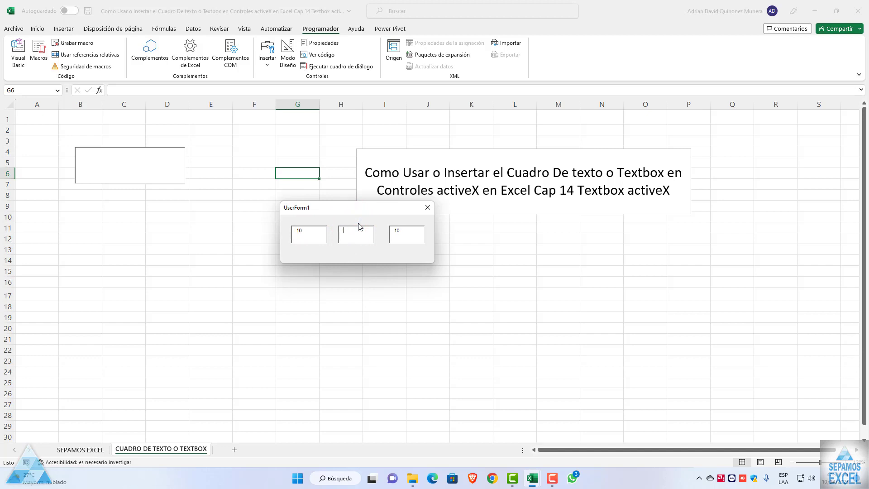
{"action": "left_click", "coordinate": [314, 232]}
{"action": "key", "text": "BackSpace"}
{"action": "key", "text": "BackSpace"}
{"action": "type", "text": "50"}
{"action": "left_click", "coordinate": [428, 208]}
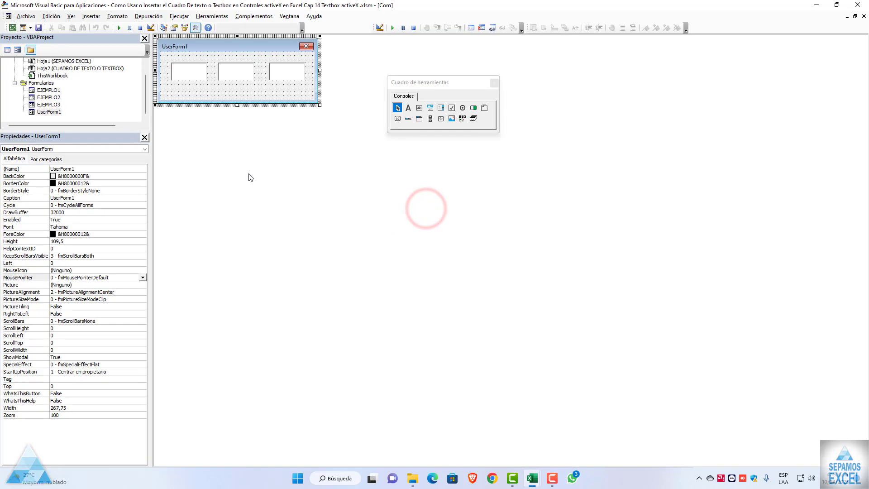
- Rename the form to EJEMPLO4 in its (Name) property
{"action": "double_click", "coordinate": [95, 168]}
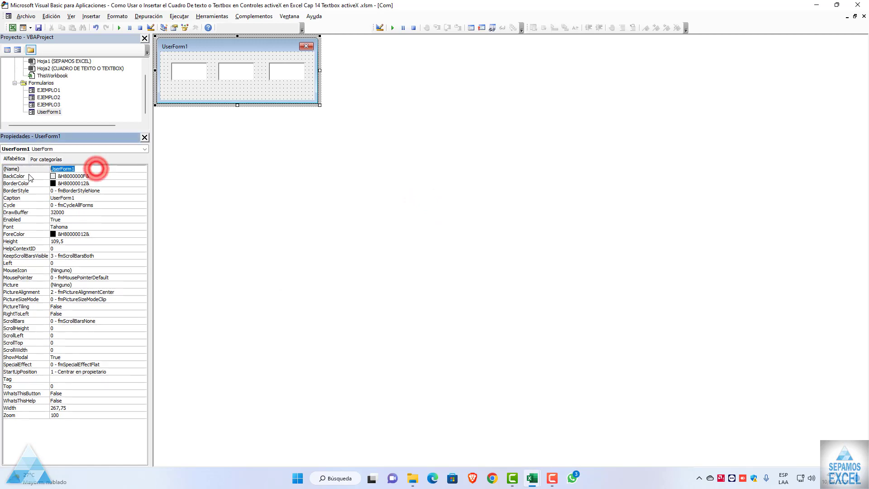
{"action": "type", "text": "EMPLO"}
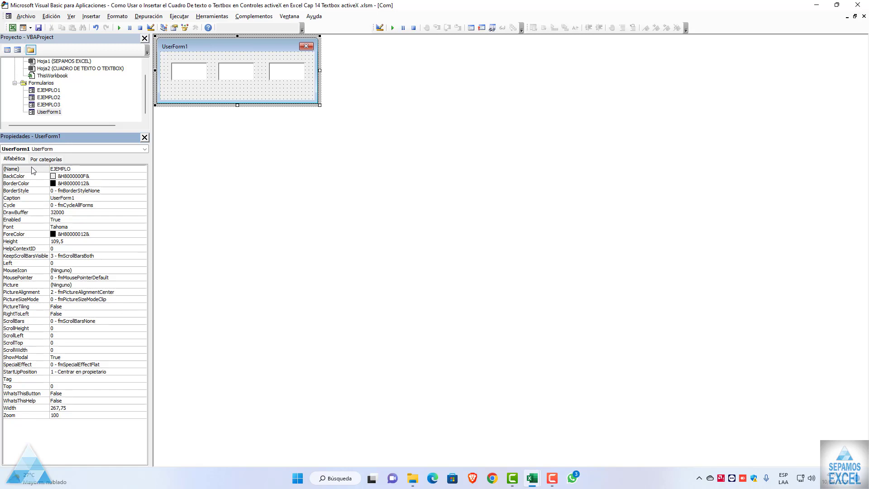
{"action": "type", "text": "4"}
{"action": "left_click", "coordinate": [188, 93]}
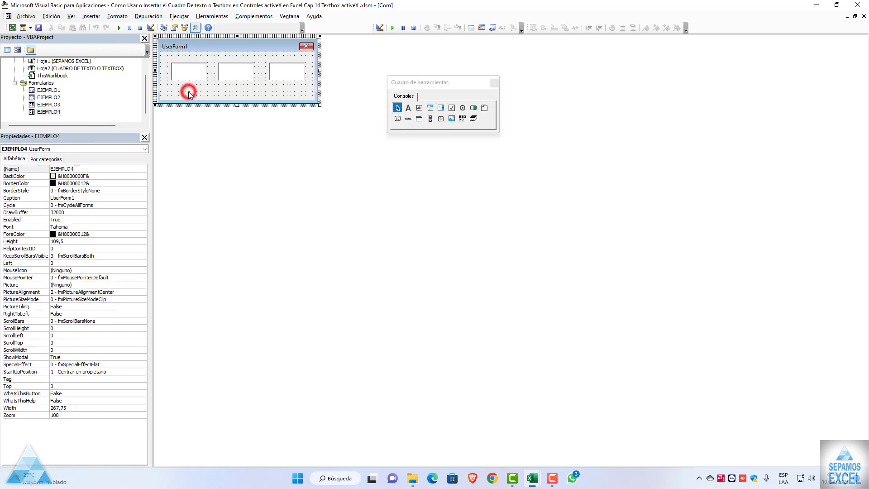
- Set the form's caption to 'HACER UNA SUMA CON LOS TEXTBOX' and run it with F5
{"action": "left_click", "coordinate": [83, 198]}
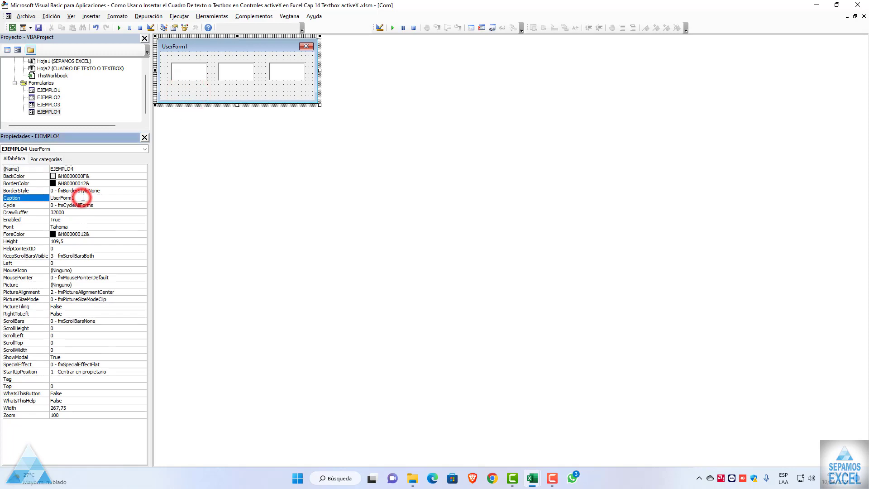
{"action": "double_click", "coordinate": [83, 198]}
{"action": "type", "text": "HACER UNA S"}
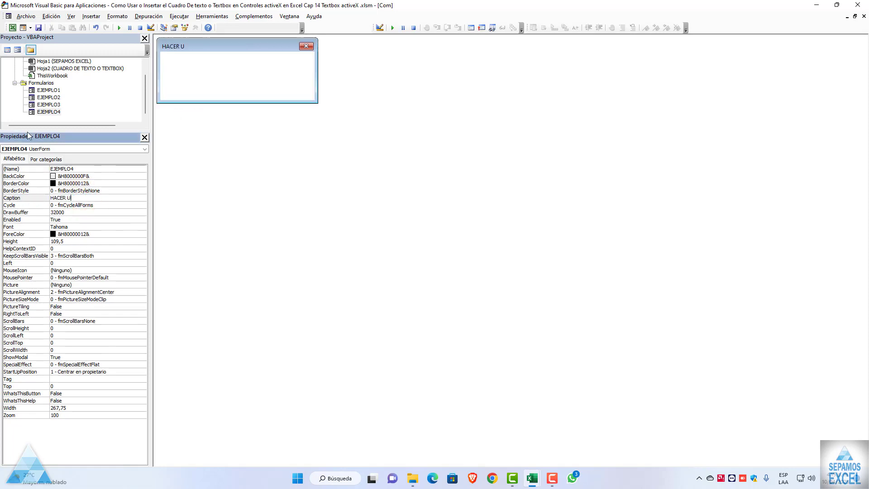
{"action": "type", "text": "MA "}
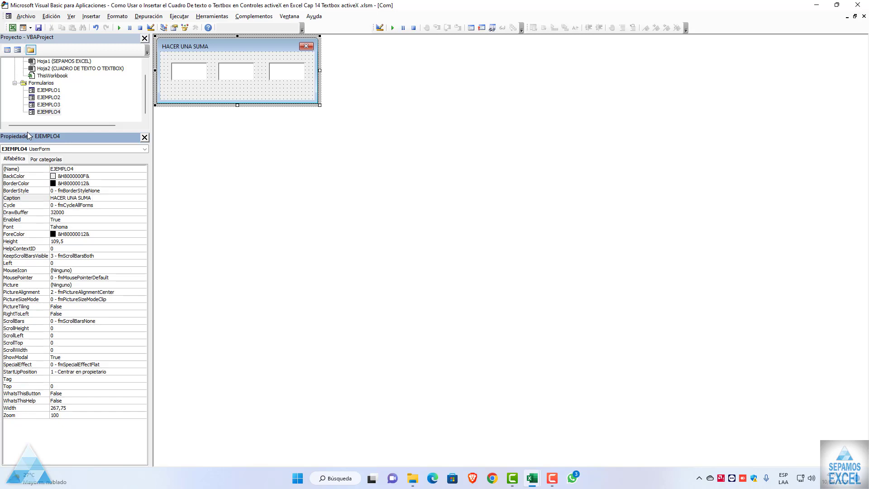
{"action": "type", "text": "CON LO"}
{"action": "type", "text": "S TEXTO"}
{"action": "type", "text": "BOX"}
{"action": "left_click", "coordinate": [198, 98]}
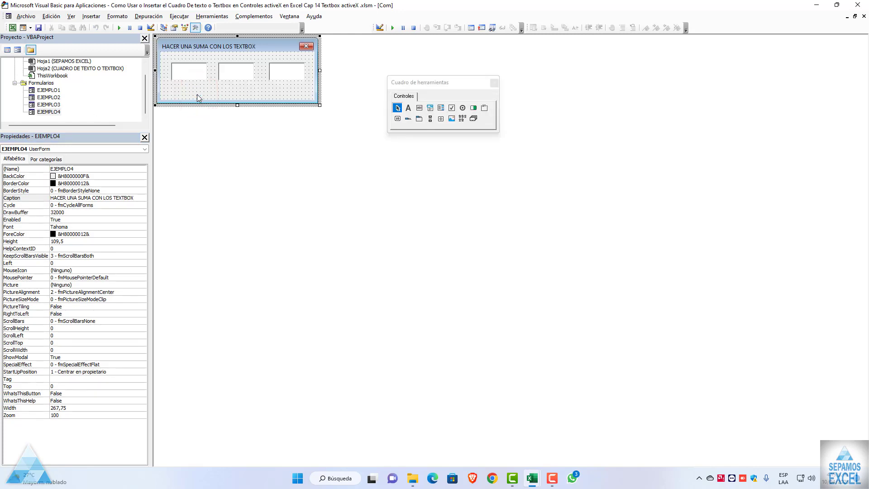
{"action": "key", "text": "F5"}
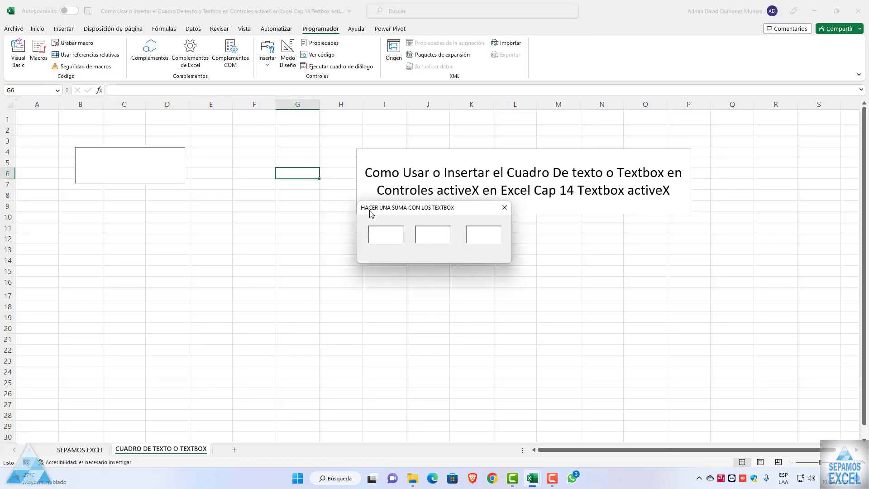
- Enter 222 and 333 in the two input boxes for a 555 total
{"action": "type", "text": "222"}
{"action": "left_click", "coordinate": [426, 233]}
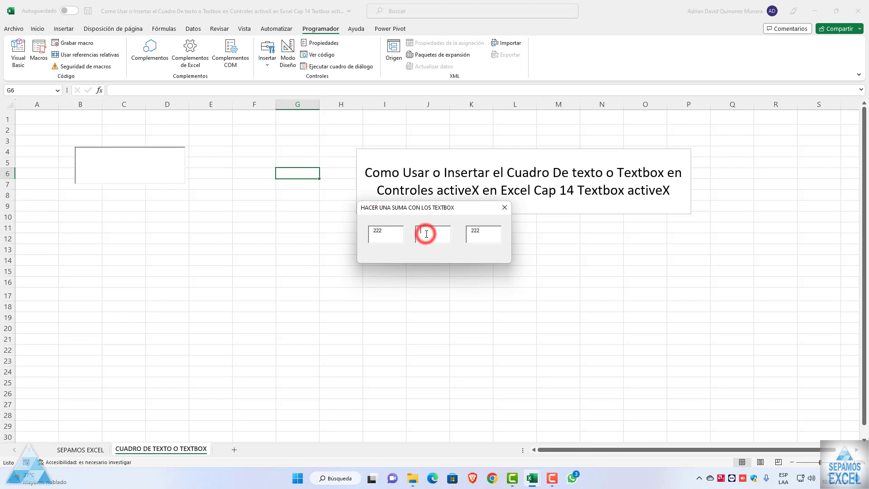
{"action": "type", "text": "22"}
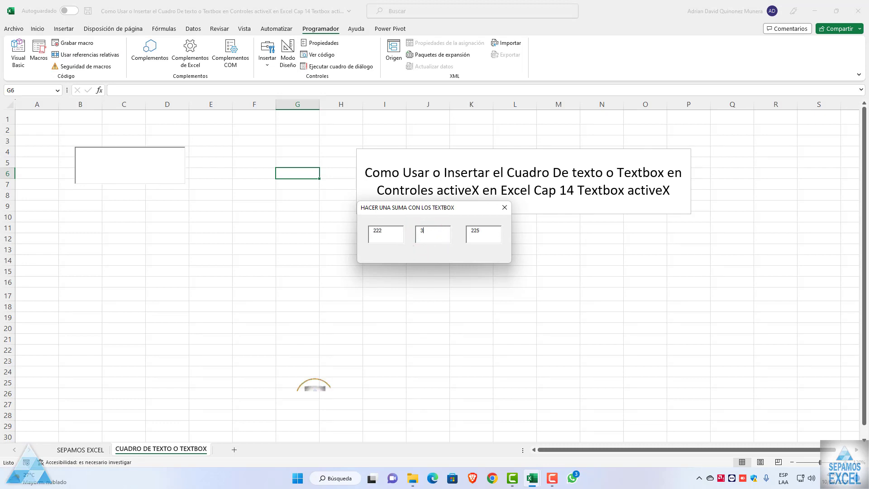
{"action": "key", "text": "BackSpace"}
{"action": "key", "text": "BackSpace"}
{"action": "type", "text": "333"}
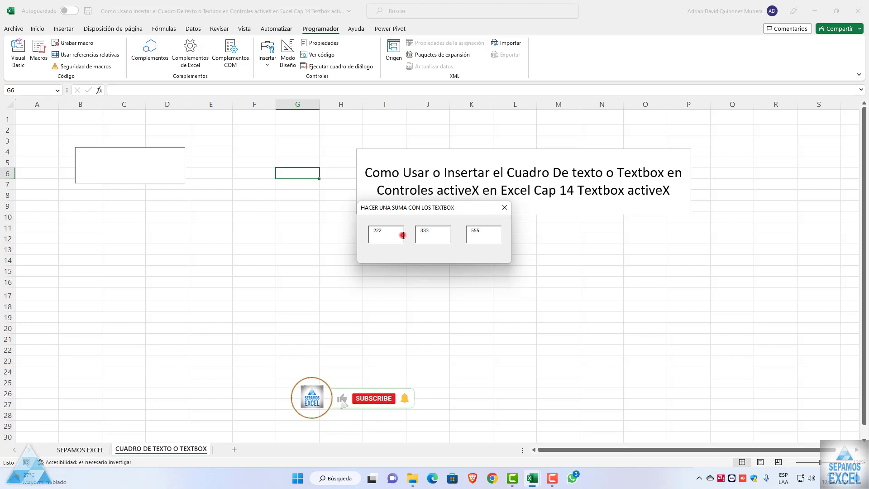
- Change both input numbers to 25 so the total shows 50
{"action": "left_click", "coordinate": [401, 233]}
{"action": "key", "text": "BackSpace"}
{"action": "key", "text": "BackSpace"}
{"action": "key", "text": "BackSpace"}
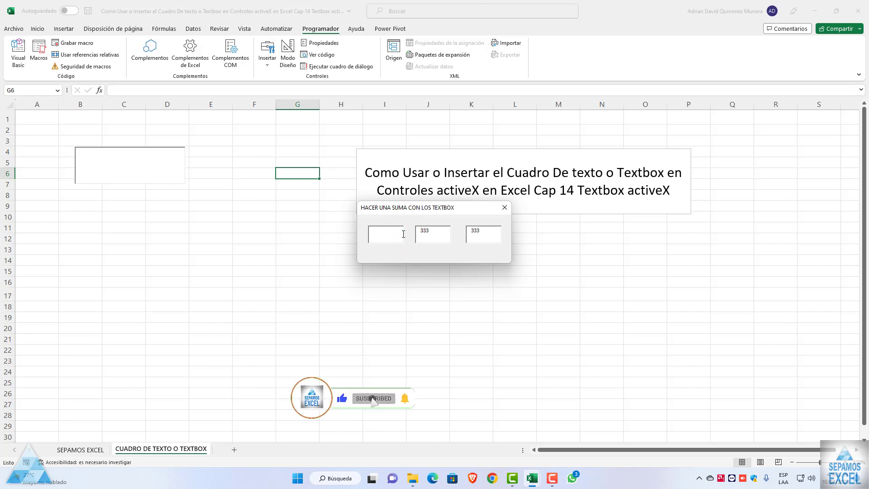
{"action": "type", "text": "25"}
{"action": "left_click", "coordinate": [437, 230]}
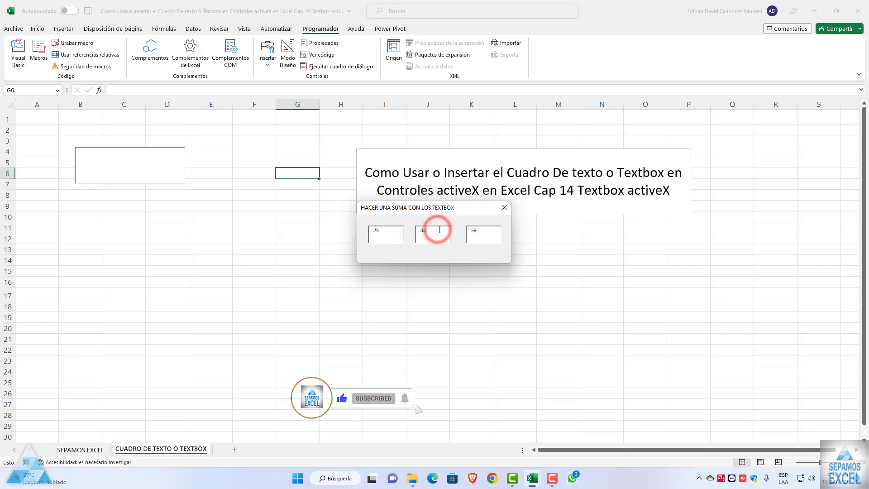
{"action": "key", "text": "BackSpace"}
{"action": "key", "text": "BackSpace"}
{"action": "key", "text": "BackSpace"}
{"action": "type", "text": "25"}
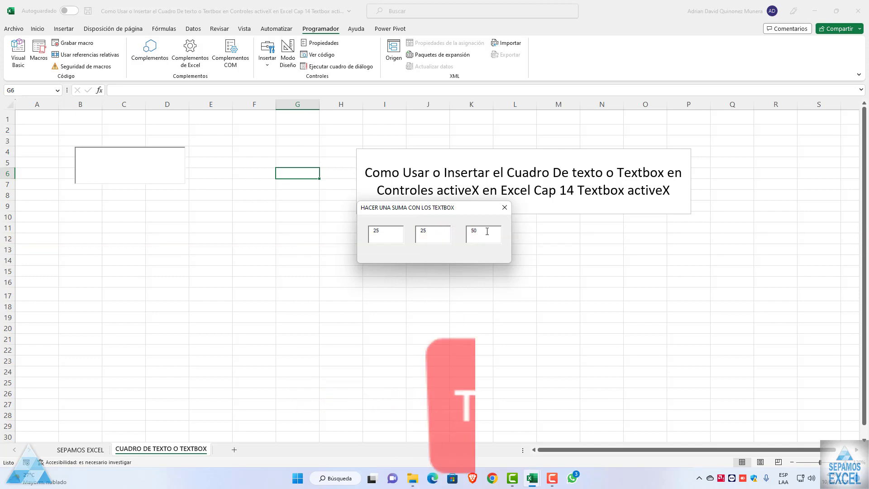
- Close the running form and reopen EJEMPLO4 in the designer from Project Explorer
{"action": "left_click", "coordinate": [504, 207]}
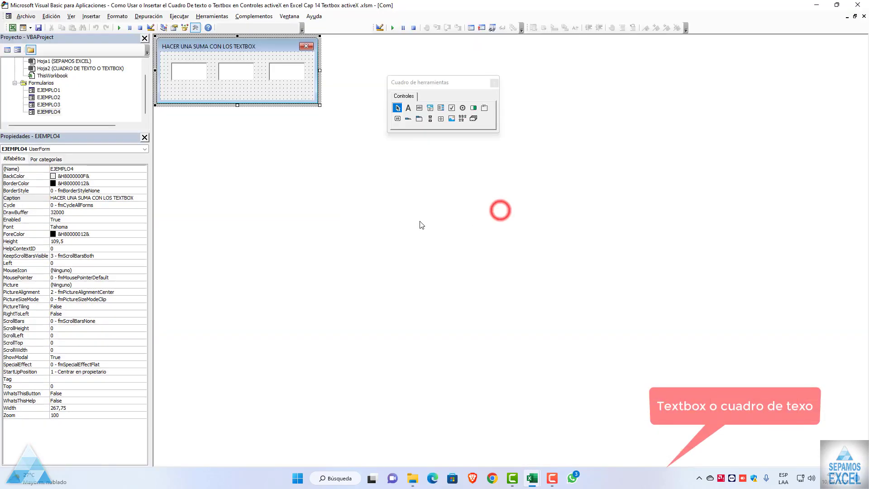
{"action": "left_click", "coordinate": [224, 96]}
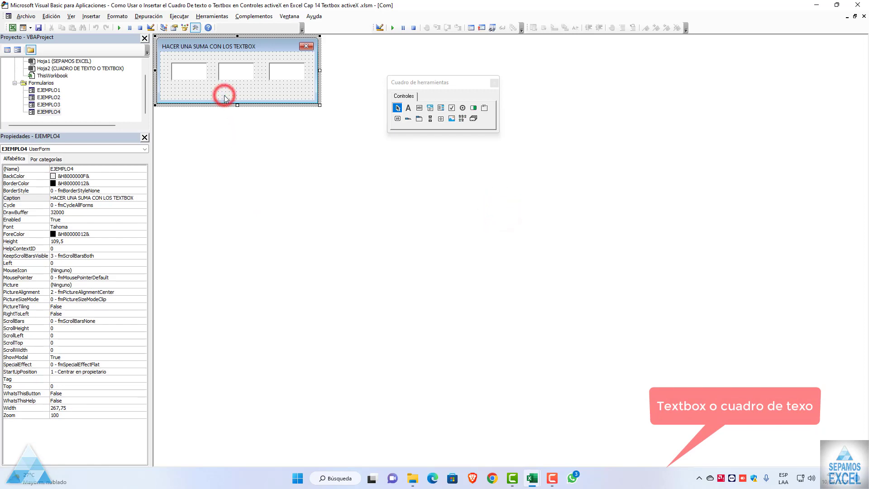
{"action": "double_click", "coordinate": [55, 92]}
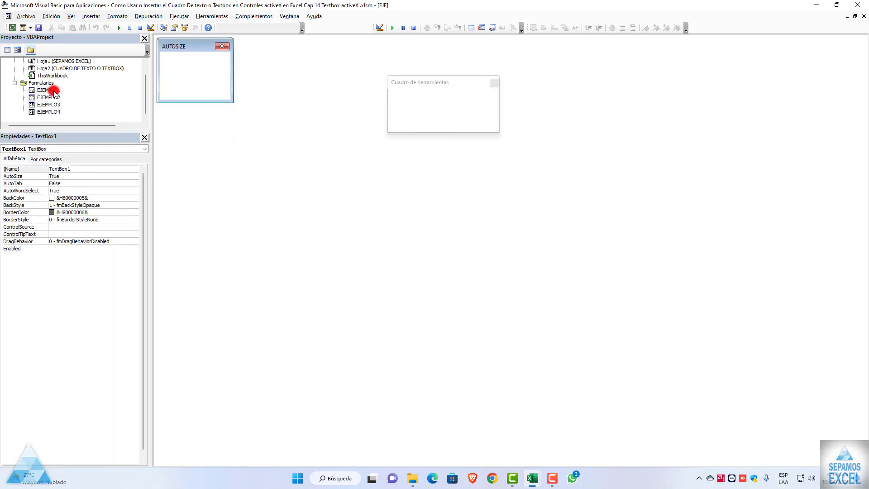
{"action": "left_click", "coordinate": [184, 99]}
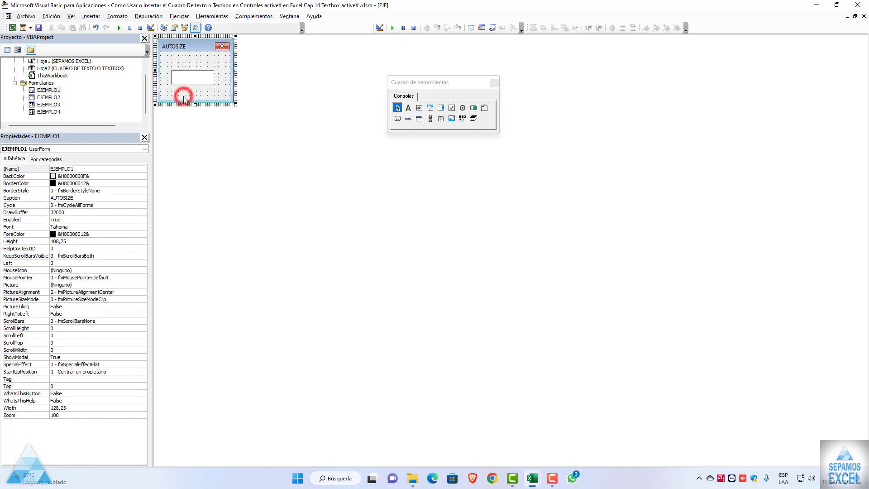
{"action": "double_click", "coordinate": [55, 105]}
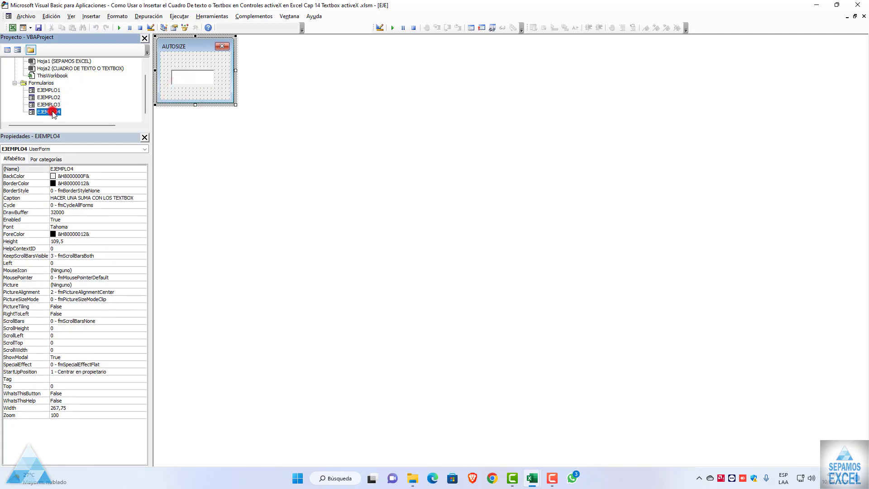
- Set TextBox3's Enabled property to False
{"action": "left_click", "coordinate": [282, 78]}
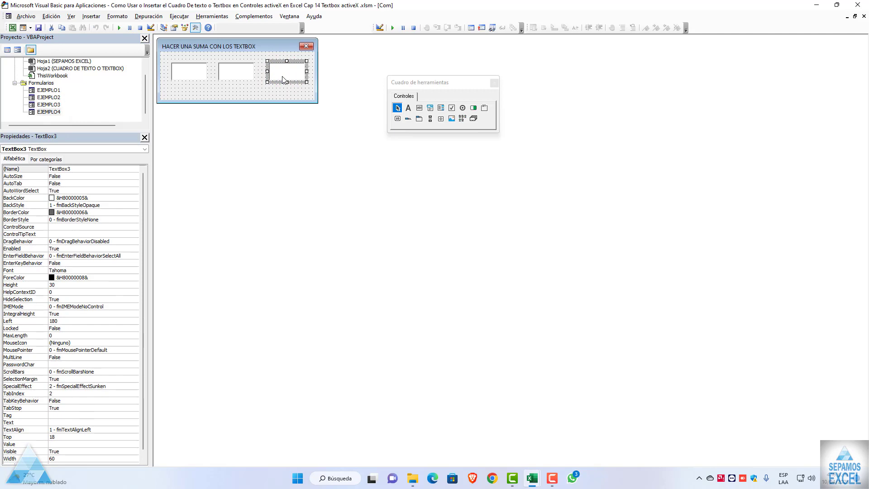
{"action": "left_click", "coordinate": [26, 250]}
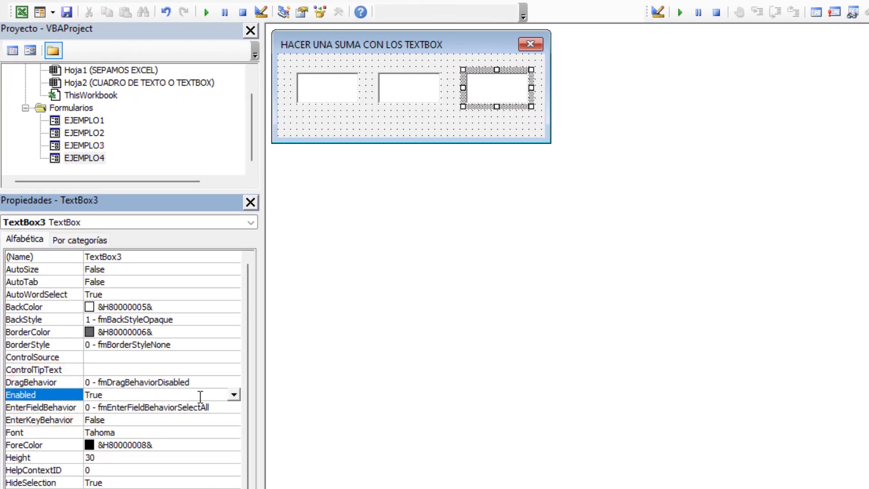
{"action": "left_click", "coordinate": [234, 395]}
{"action": "left_click", "coordinate": [126, 414]}
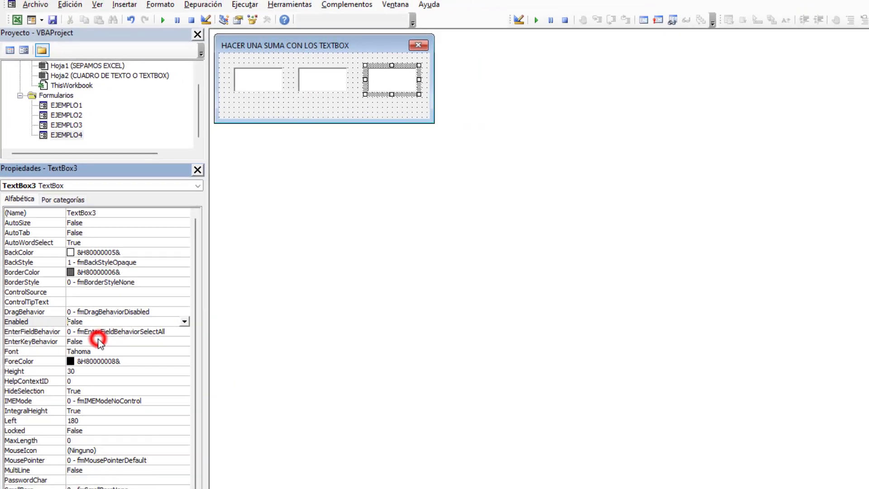
{"action": "left_click", "coordinate": [224, 94]}
- Run the form and enter 222 in both input boxes to total 444
{"action": "key", "text": "F5"}
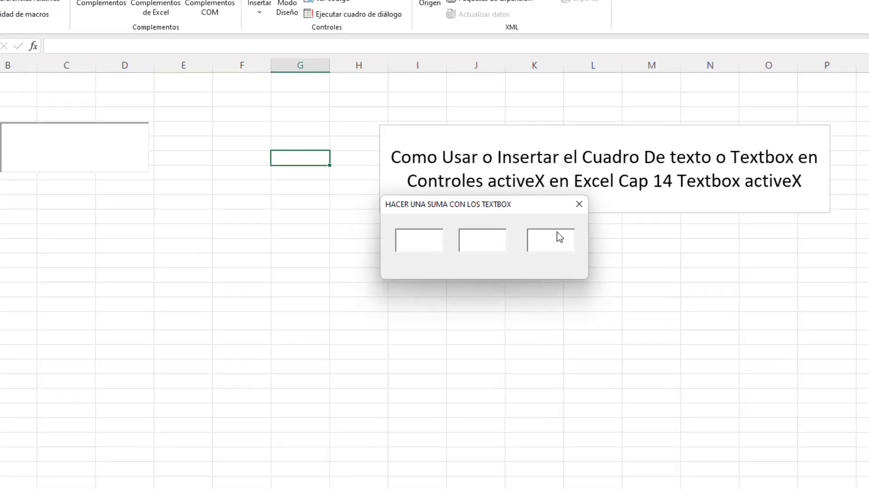
{"action": "left_click", "coordinate": [558, 236]}
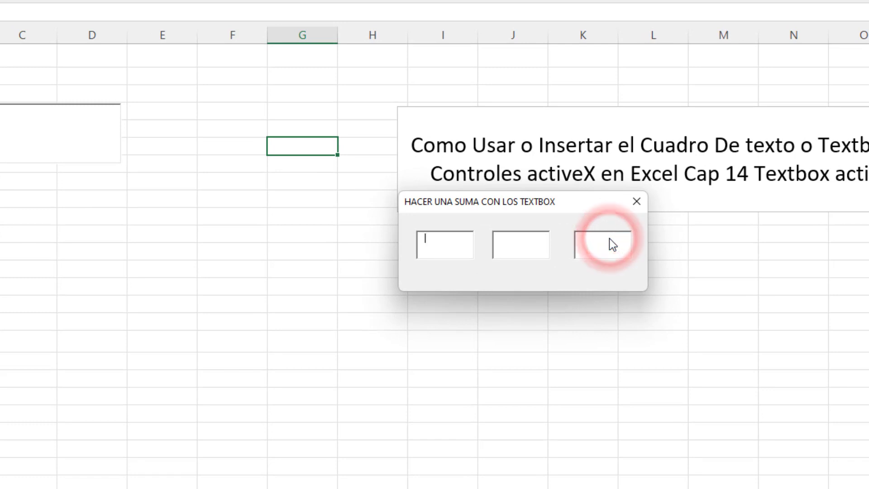
{"action": "type", "text": "222"}
{"action": "left_click", "coordinate": [493, 241]}
{"action": "type", "text": "222"}
- Confirm the greyed total box can't be edited, move the form, and close it
{"action": "left_click", "coordinate": [601, 244]}
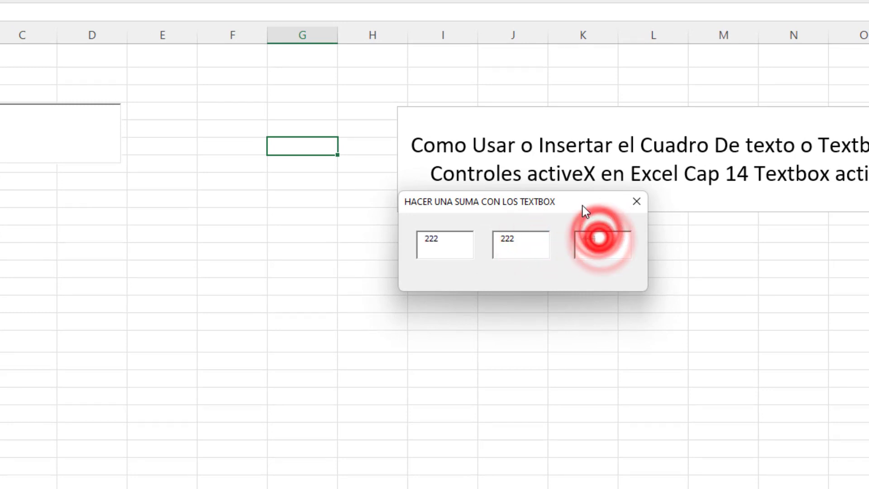
{"action": "left_click_drag", "start_coordinate": [572, 198], "coordinate": [439, 165]}
{"action": "left_click", "coordinate": [480, 210]}
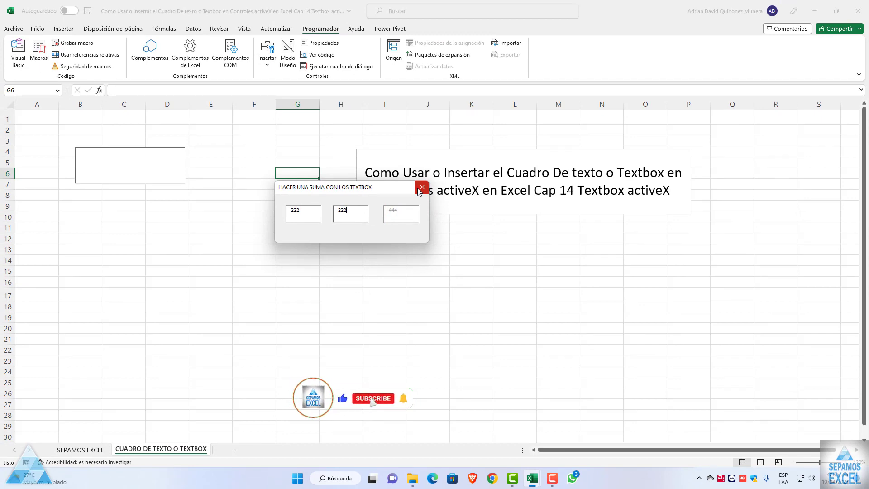
{"action": "left_click", "coordinate": [419, 188]}
{"action": "left_click", "coordinate": [277, 71]}
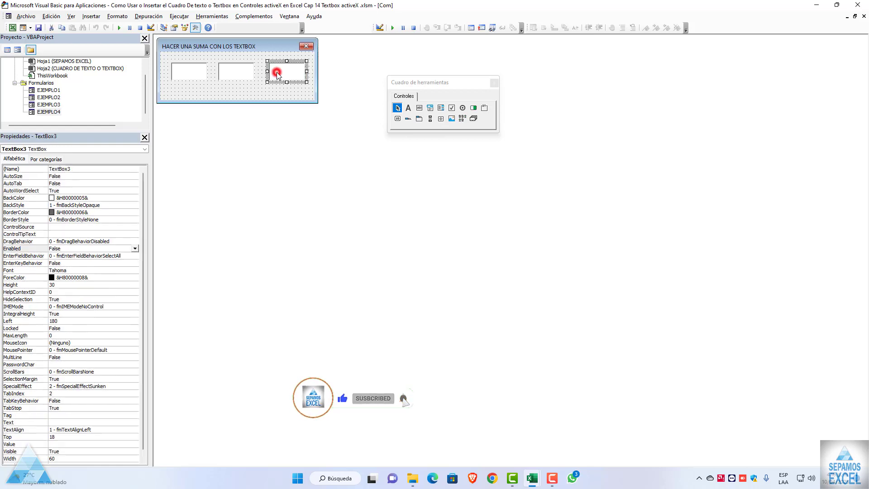
{"action": "left_click", "coordinate": [135, 249]}
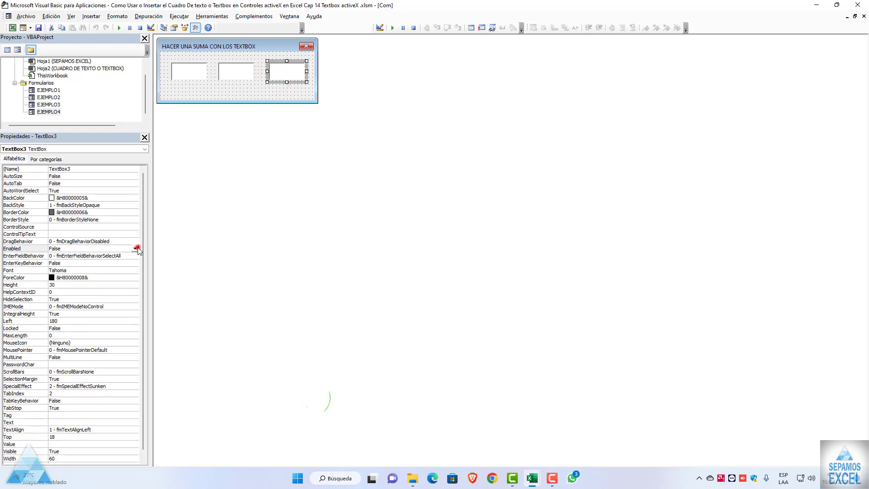
{"action": "left_click", "coordinate": [61, 256]}
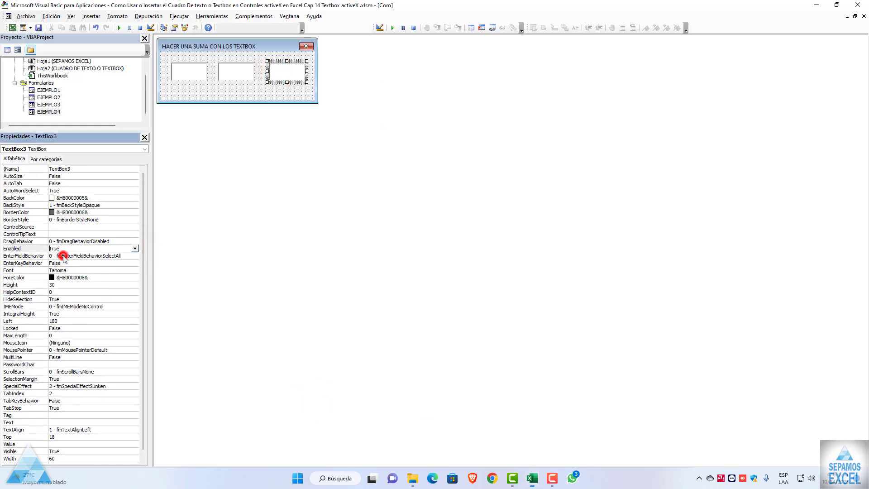
{"action": "left_click", "coordinate": [213, 92]}
{"action": "key", "text": "F5"}
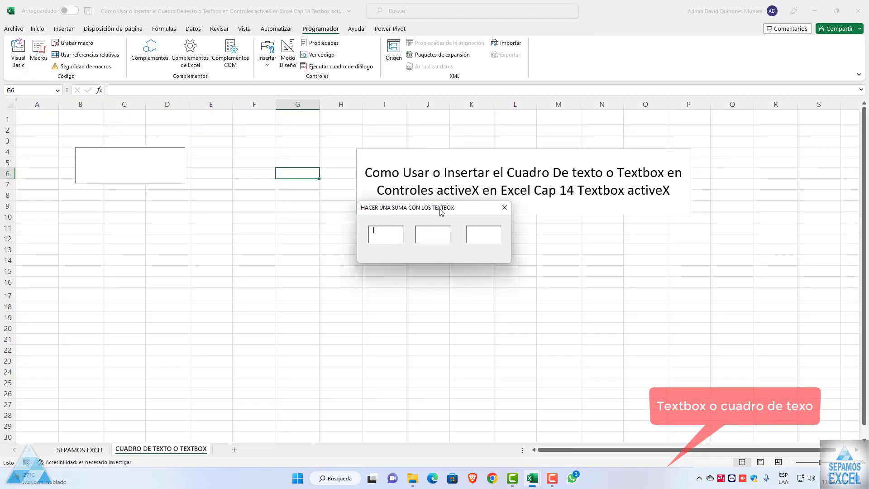
{"action": "left_click", "coordinate": [481, 240]}
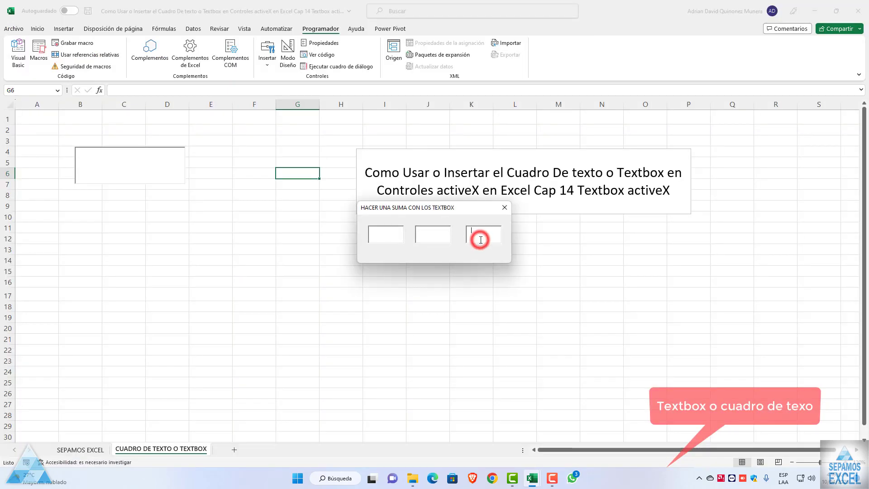
{"action": "left_click", "coordinate": [441, 234]}
{"action": "type", "text": "33"}
{"action": "left_click", "coordinate": [383, 236]}
{"action": "type", "text": "333"}
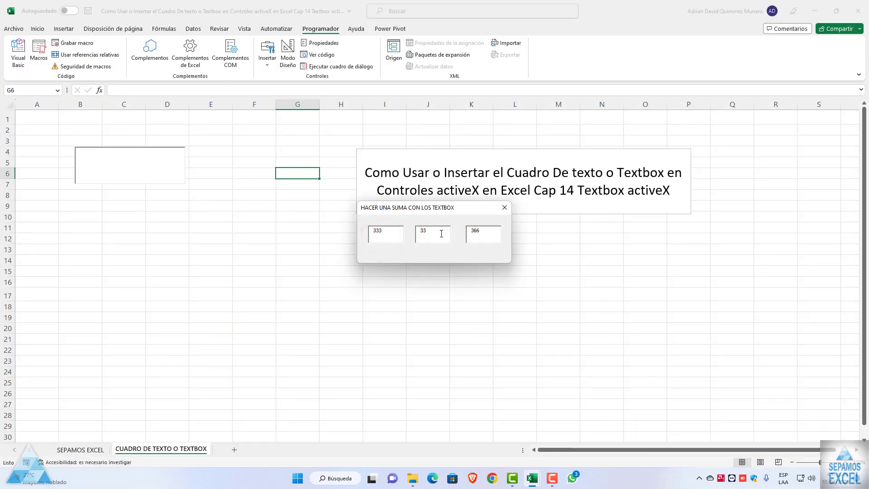
{"action": "left_click", "coordinate": [506, 208]}
{"action": "left_click", "coordinate": [287, 72]}
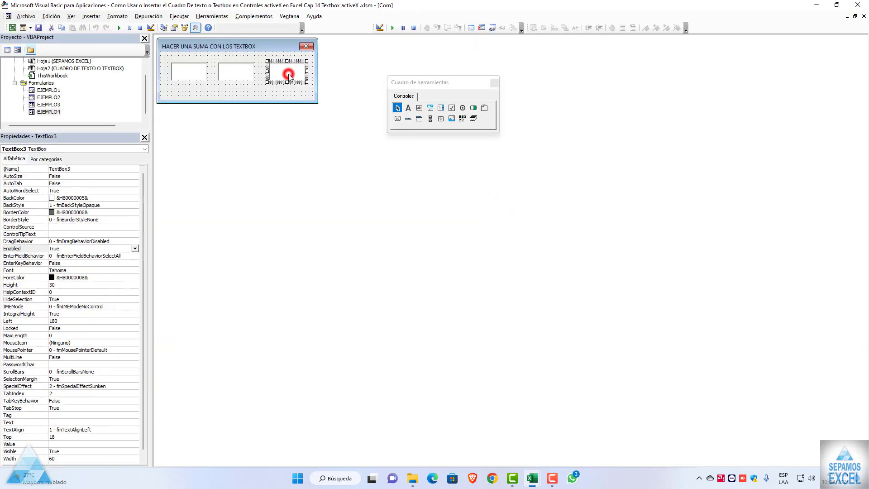
{"action": "left_click", "coordinate": [135, 248]}
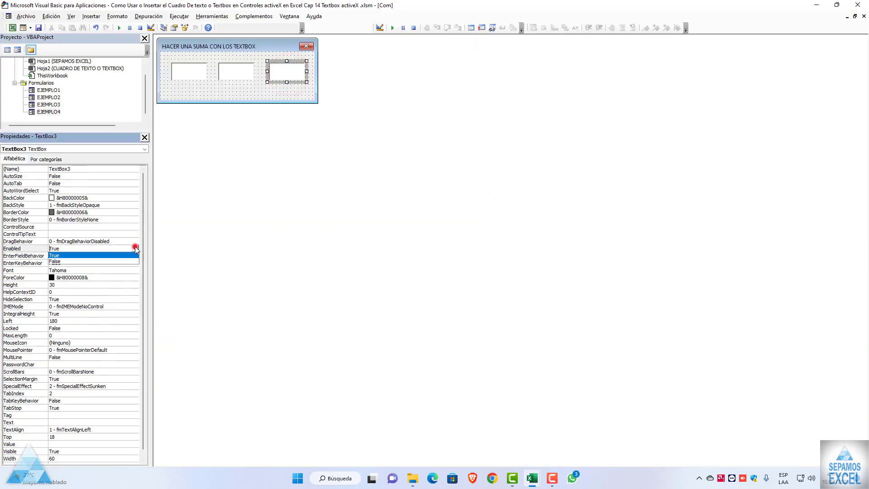
{"action": "left_click", "coordinate": [75, 256]}
{"action": "left_click", "coordinate": [223, 94]}
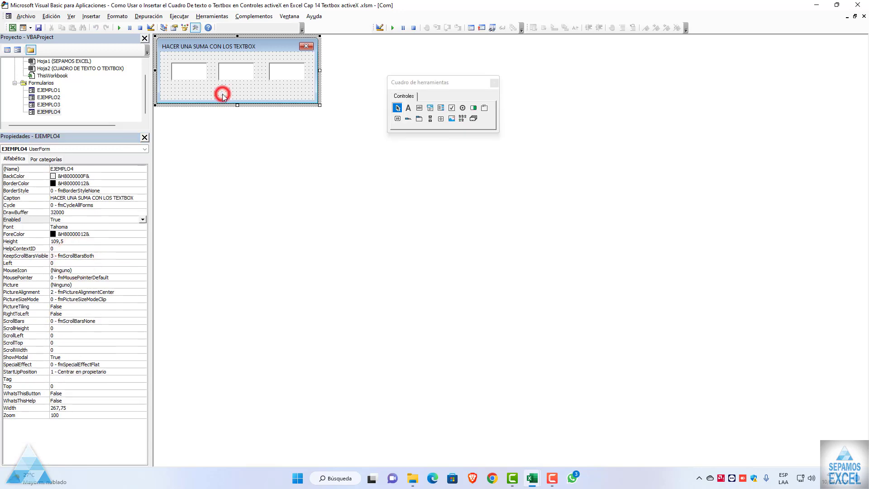
{"action": "key", "text": "F5"}
{"action": "type", "text": "333"}
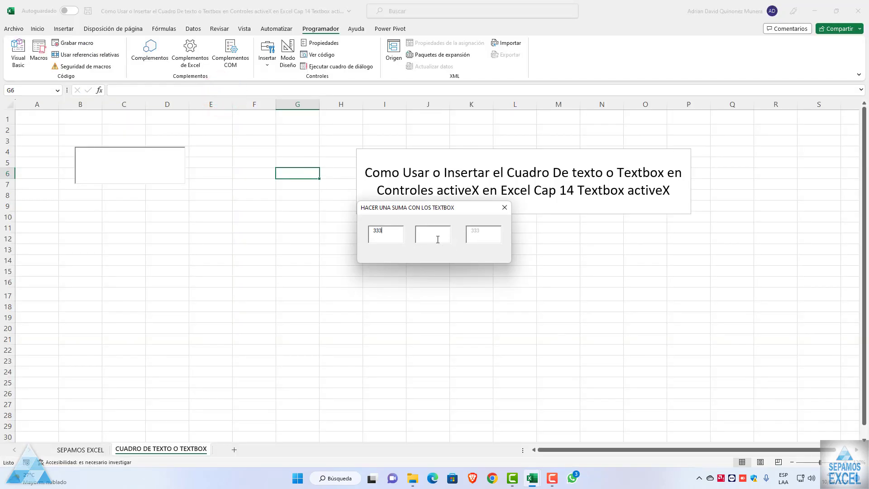
{"action": "left_click", "coordinate": [435, 236]}
{"action": "type", "text": "333"}
{"action": "left_click", "coordinate": [484, 233]}
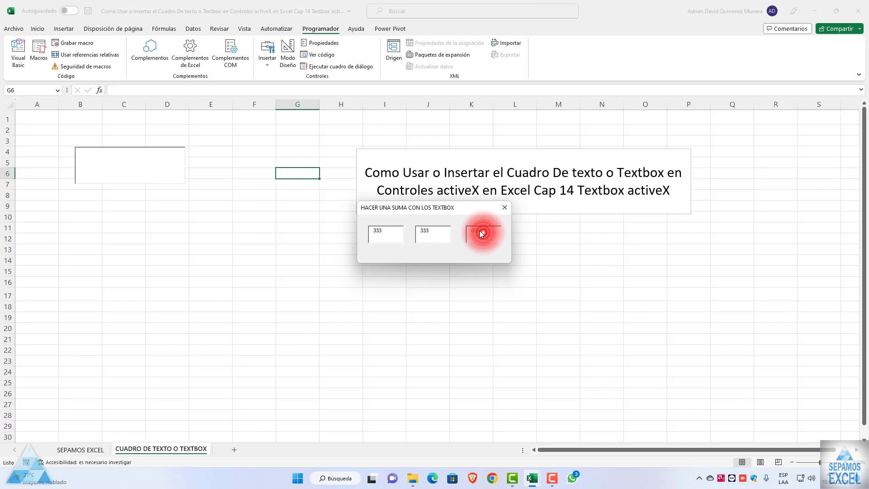
{"action": "mouse_move", "coordinate": [476, 211]}
{"action": "left_mouse_down"}
{"action": "mouse_move", "coordinate": [409, 232]}
{"action": "mouse_move", "coordinate": [433, 216]}
{"action": "left_mouse_up"}
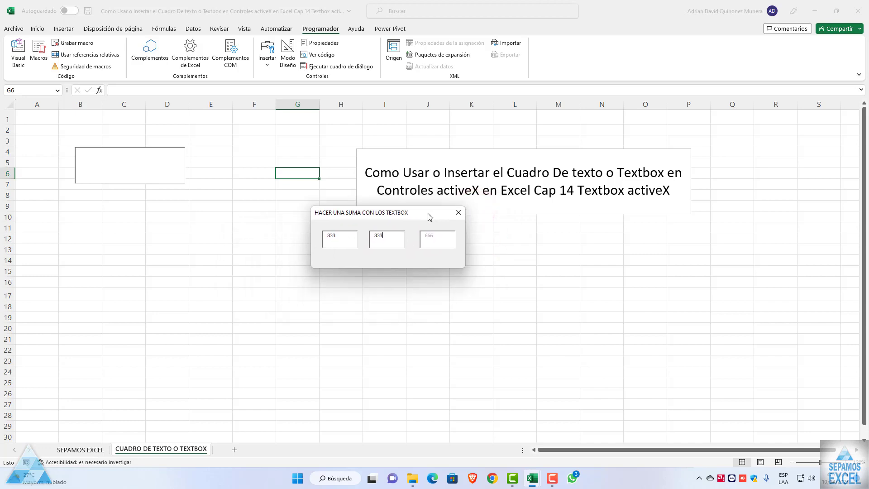
{"action": "left_click", "coordinate": [454, 212]}
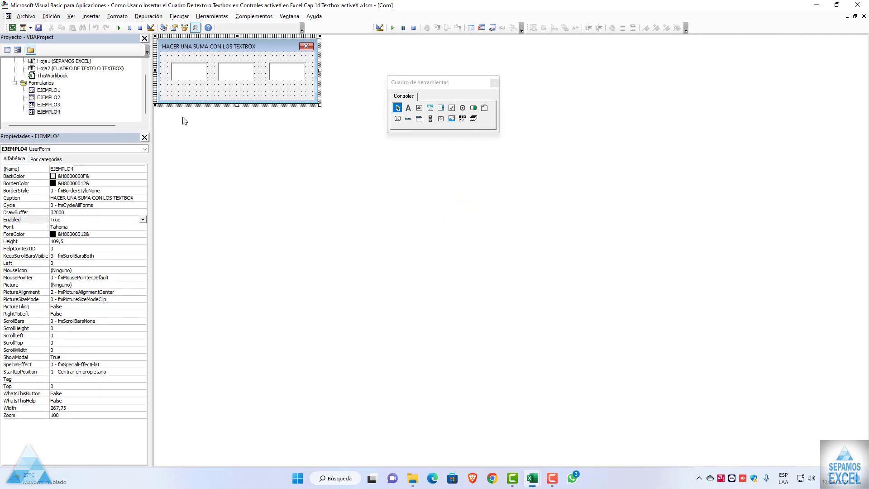
- Set the Text property of TextBox1 and TextBox2 to 222 and run the form
{"action": "left_click", "coordinate": [190, 81]}
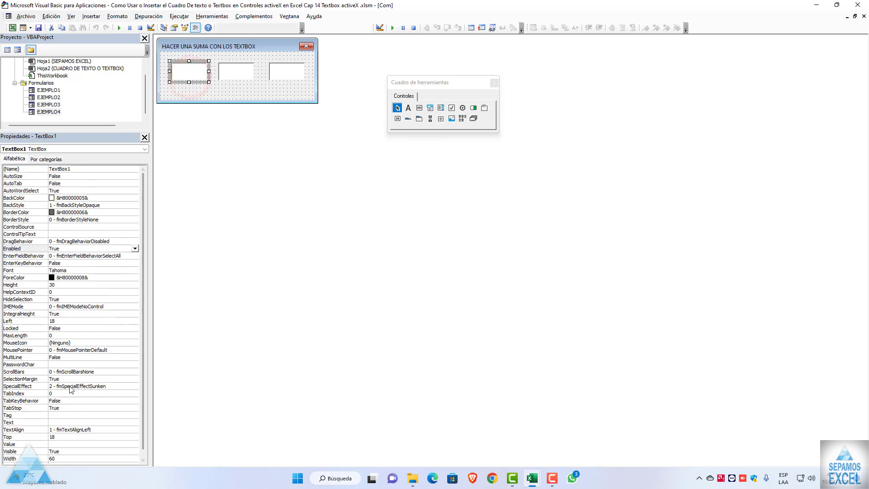
{"action": "left_click", "coordinate": [59, 422]}
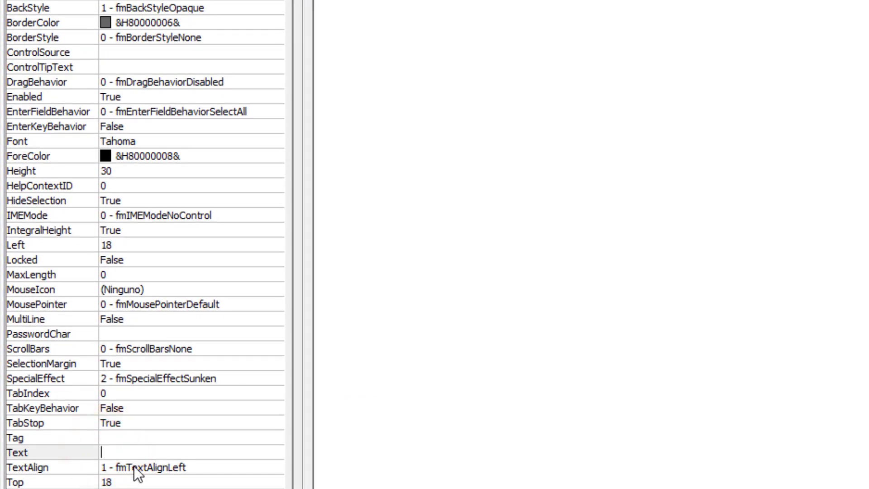
{"action": "type", "text": "222"}
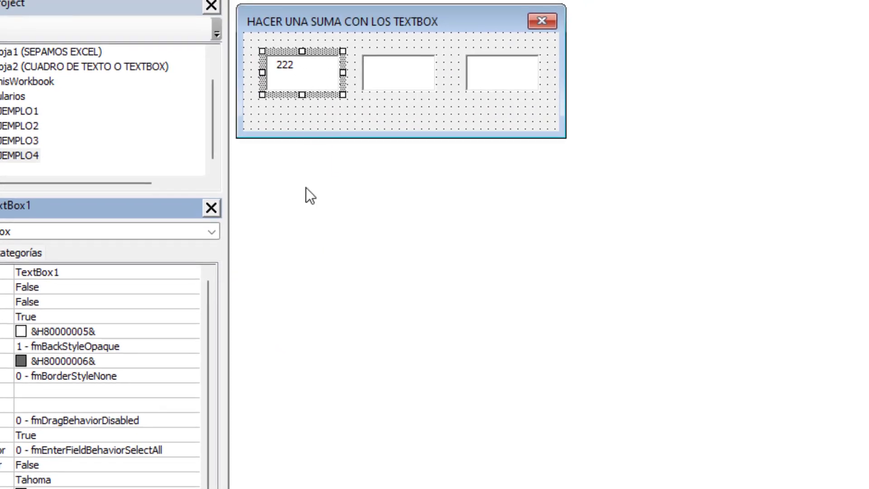
{"action": "left_click", "coordinate": [389, 75]}
{"action": "left_click", "coordinate": [143, 459]}
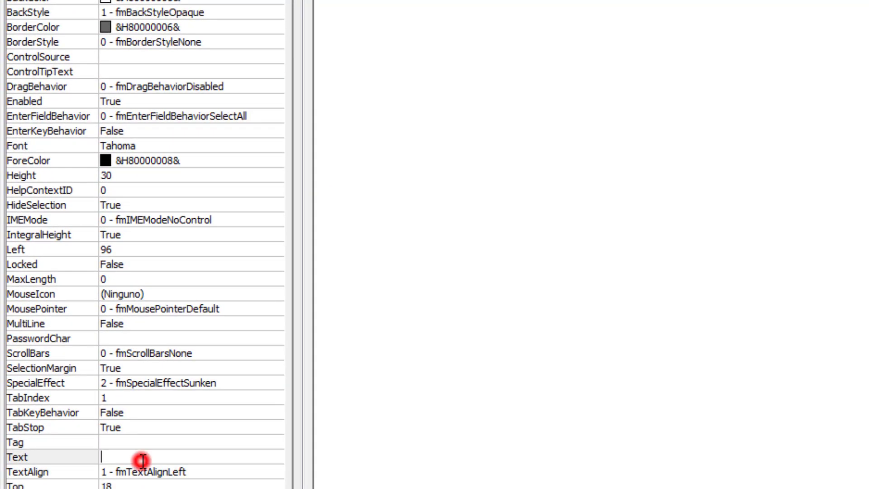
{"action": "type", "text": "222"}
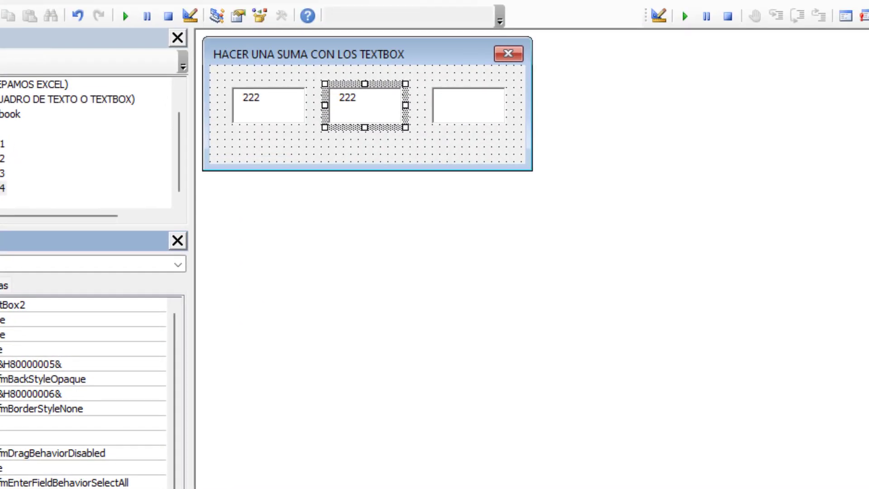
{"action": "left_click", "coordinate": [220, 93]}
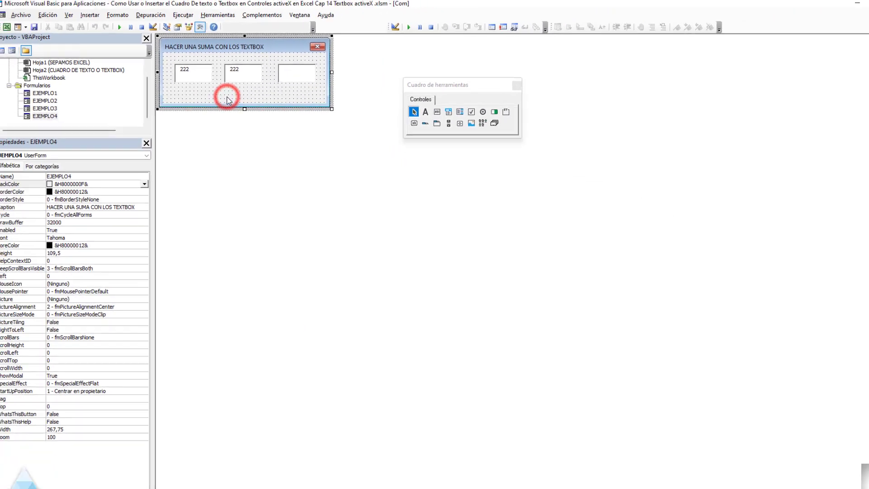
{"action": "key", "text": "F5"}
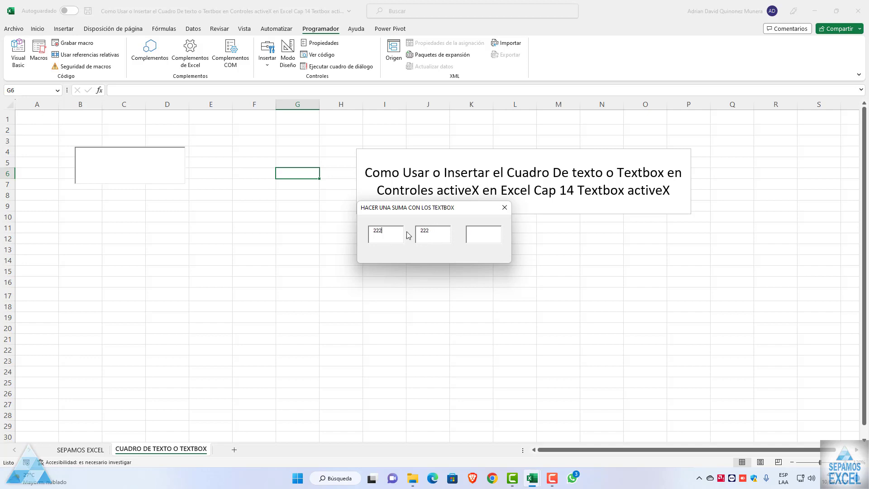
- Close the running form and delete the 222 Text values from TextBox1 and TextBox2
{"action": "left_click", "coordinate": [505, 208]}
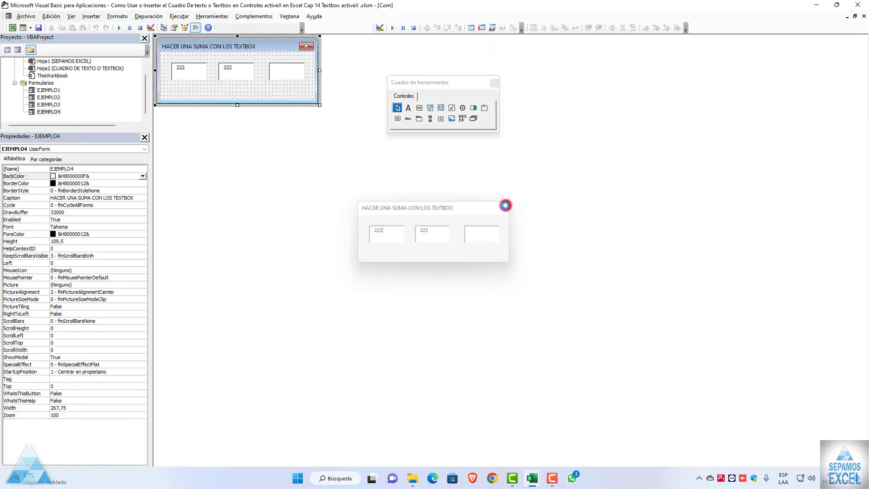
{"action": "left_click", "coordinate": [196, 74]}
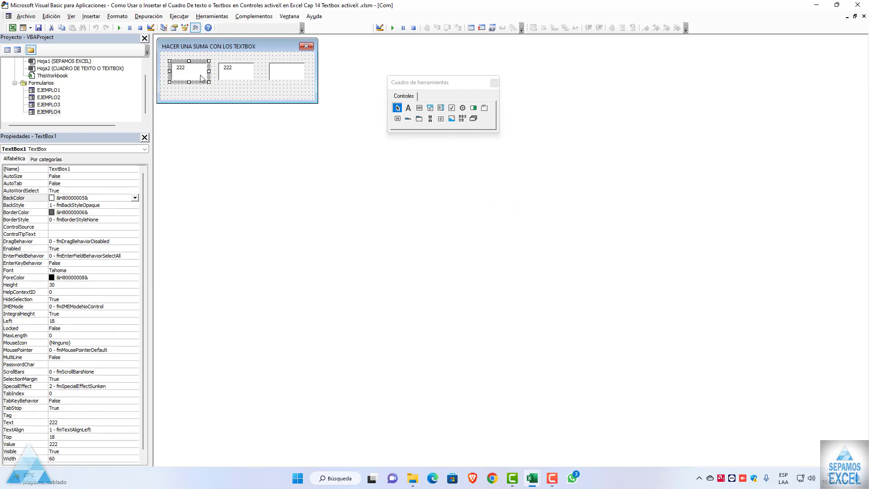
{"action": "double_click", "coordinate": [64, 422]}
{"action": "key", "text": "BackSpace"}
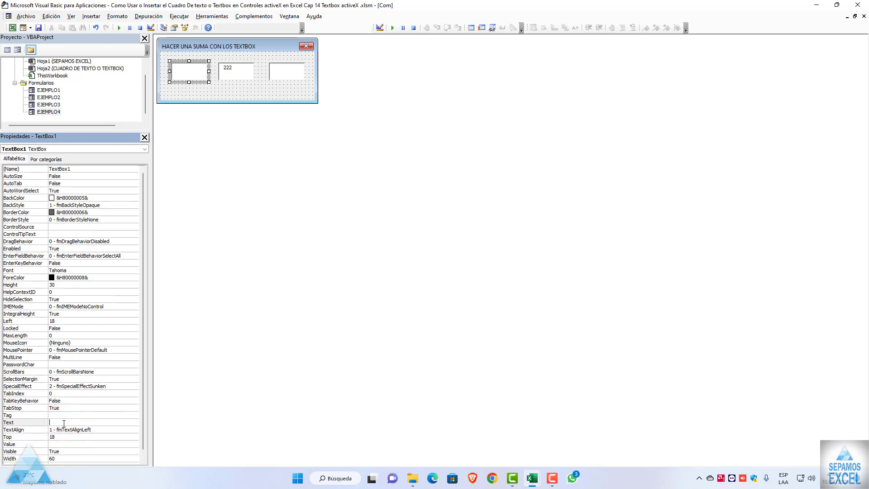
{"action": "left_click", "coordinate": [241, 71]}
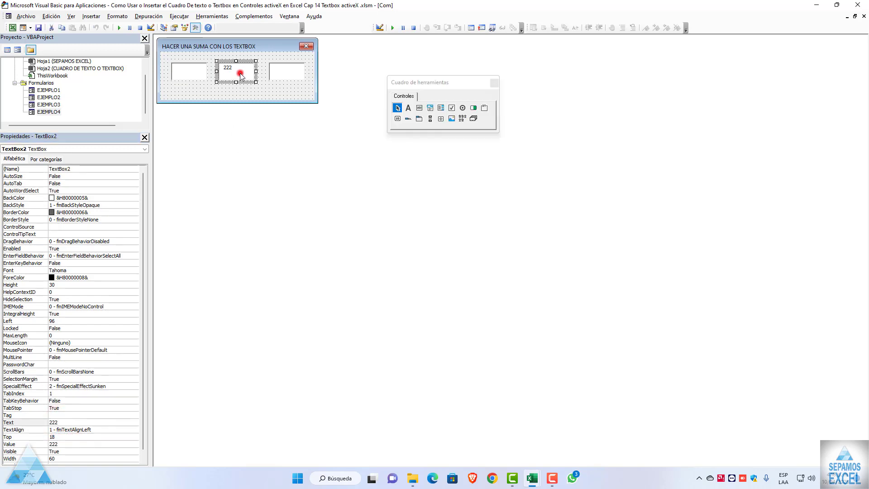
{"action": "double_click", "coordinate": [68, 420]}
{"action": "type", "text": "2"}
{"action": "key", "text": "BackSpace"}
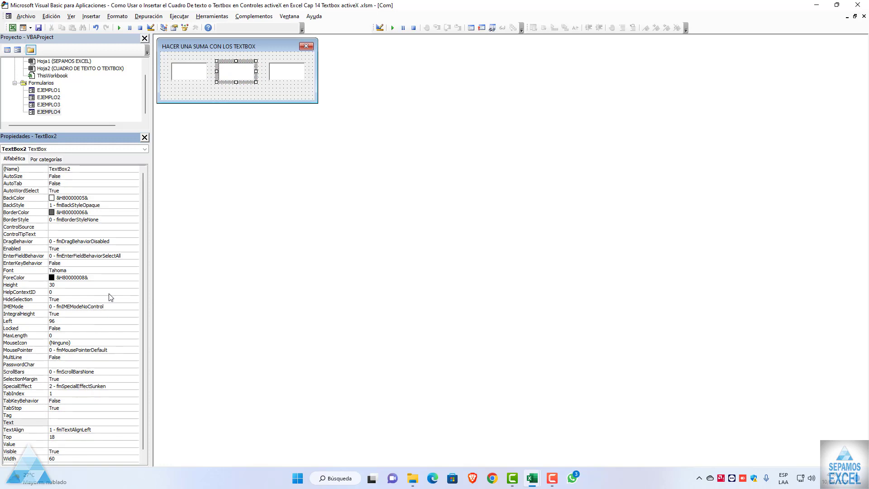
- Make the form taller, draw CommandButton1 below the boxes, and open its Click procedure
{"action": "left_click", "coordinate": [237, 93]}
{"action": "left_click_drag", "start_coordinate": [237, 103], "coordinate": [237, 121]}
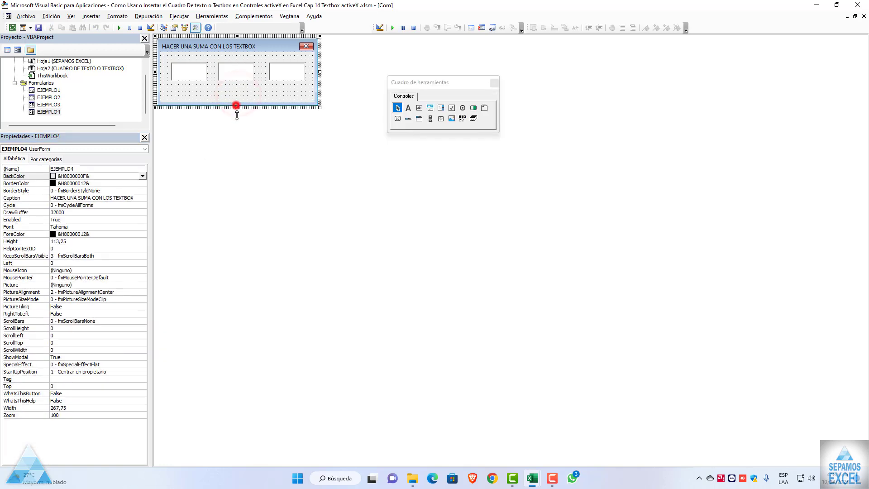
{"action": "left_click", "coordinate": [398, 118]}
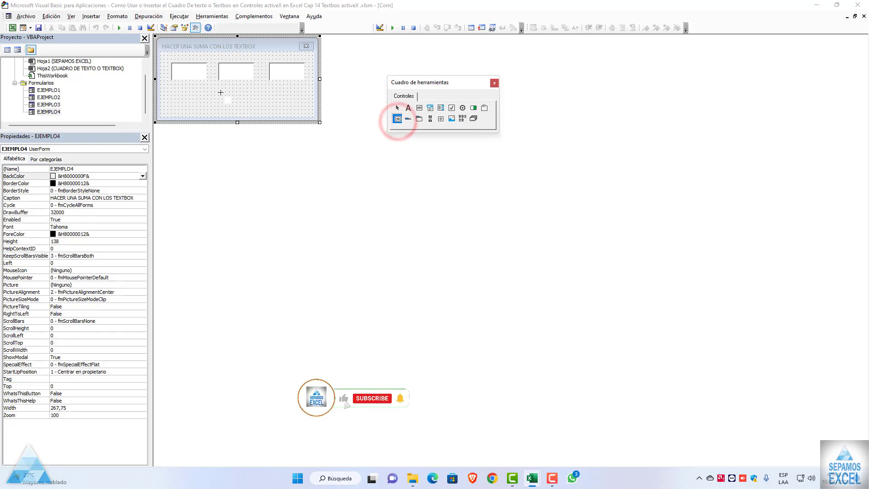
{"action": "mouse_move", "coordinate": [221, 92]}
{"action": "left_mouse_down"}
{"action": "mouse_move", "coordinate": [283, 111]}
{"action": "mouse_move", "coordinate": [256, 103]}
{"action": "left_mouse_up"}
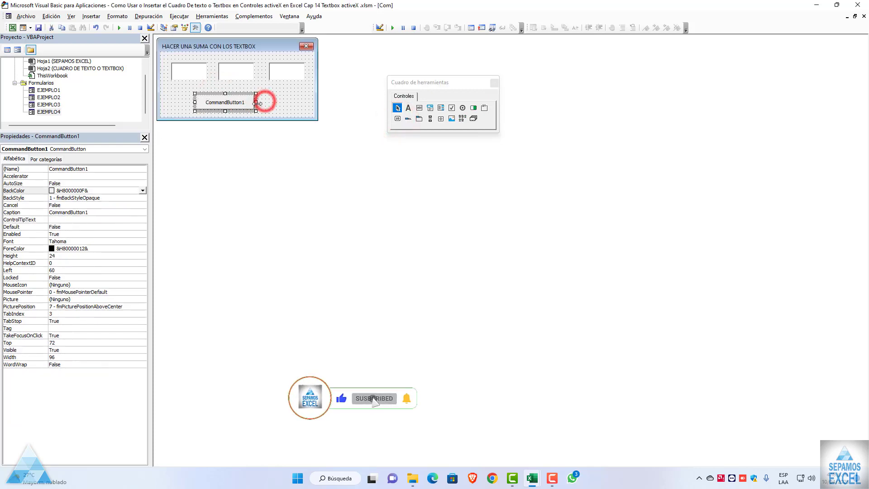
{"action": "double_click", "coordinate": [233, 101]}
{"action": "type", "text": "RA"}
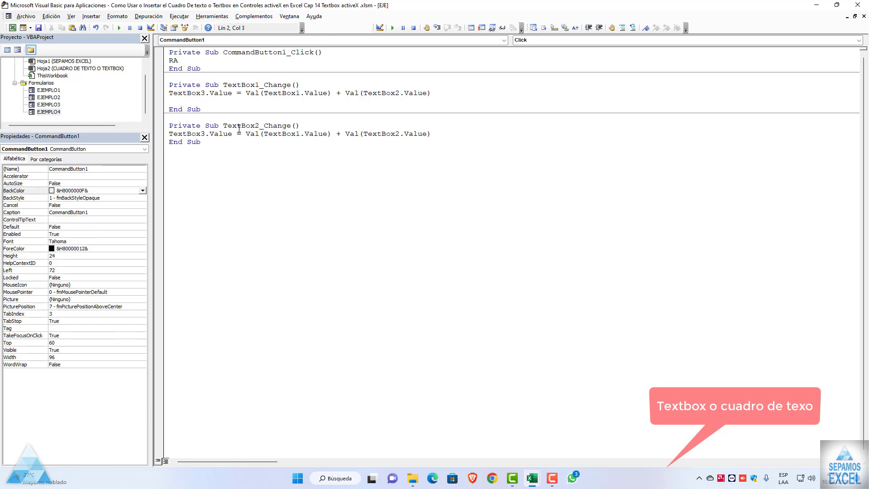
- Write Range("A1").Rows.Insert, paste it twice more, and change the second copy to B1
{"action": "type", "text": "NGE"}
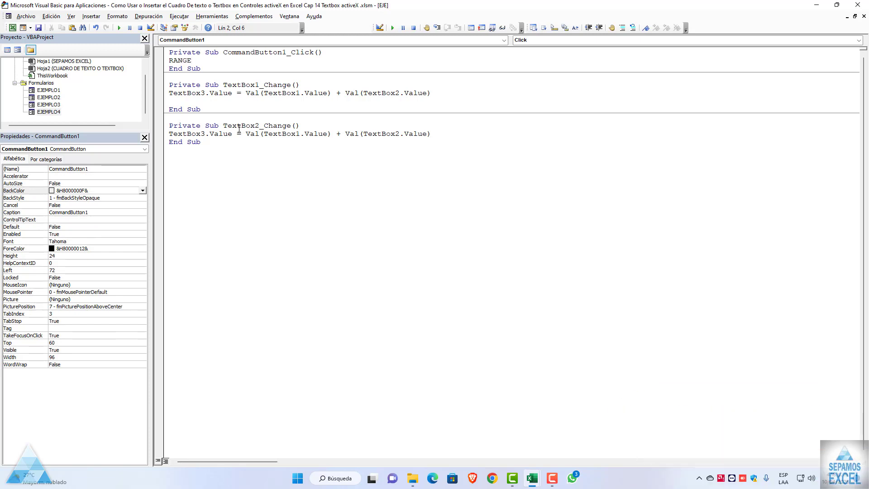
{"action": "type", "text": "("}
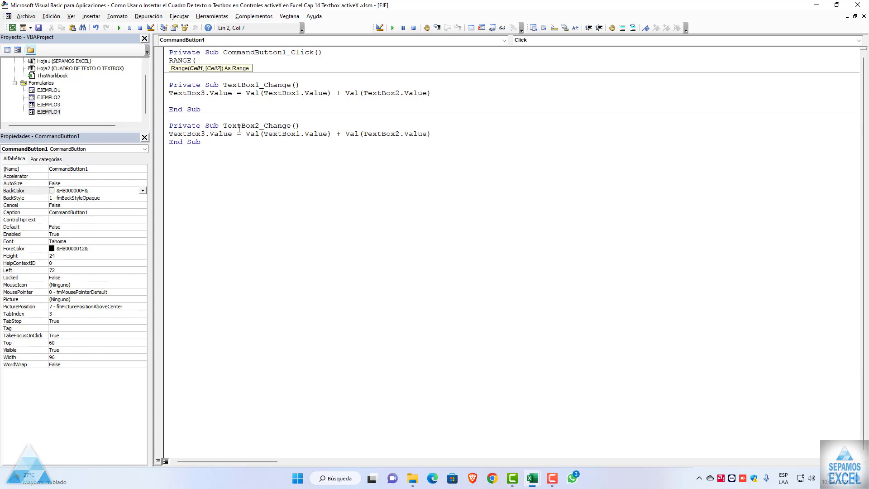
{"action": "type", "text": "A1\""}
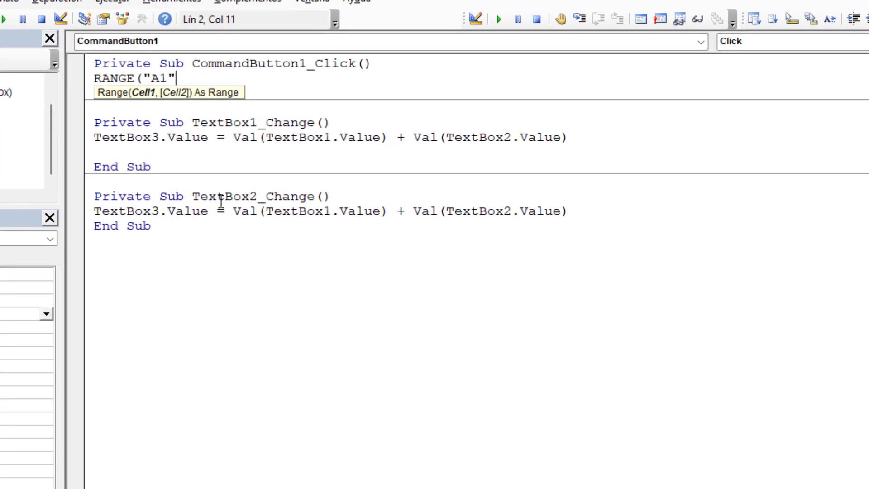
{"action": "type", "text": ")"}
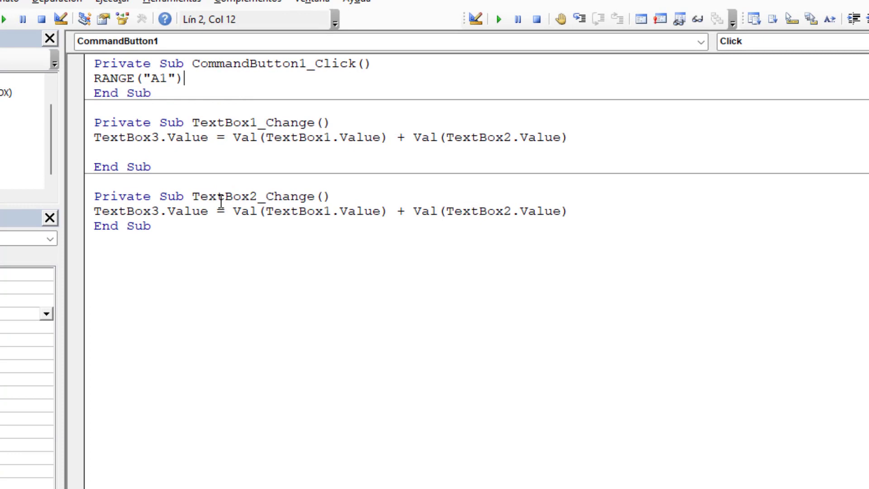
{"action": "type", "text": ".Row "}
{"action": "type", "text": ".RowS."}
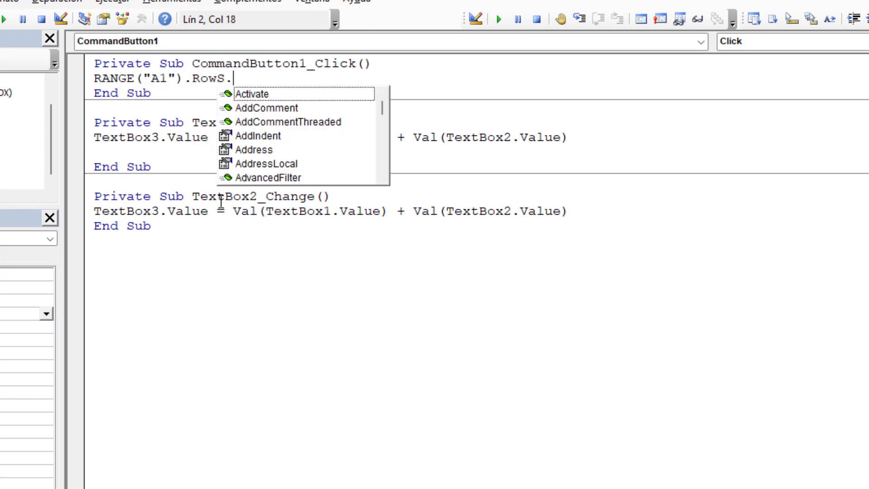
{"action": "type", "text": "INS"}
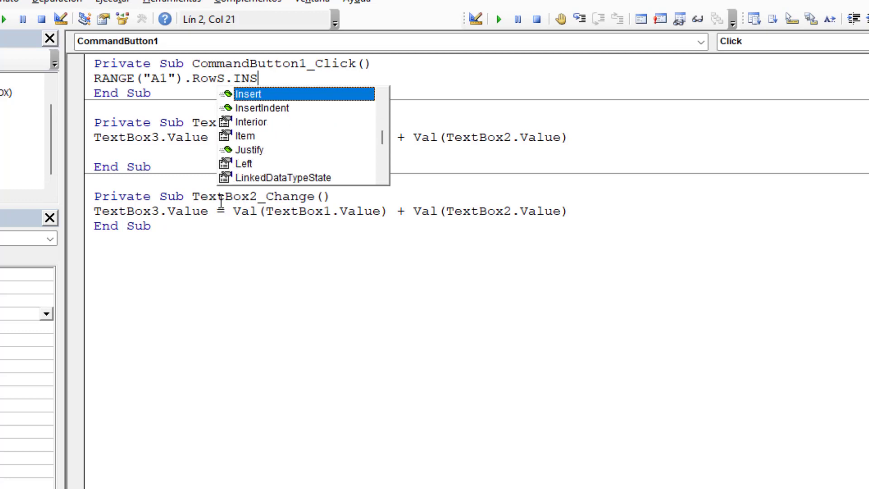
{"action": "key", "text": "Return"}
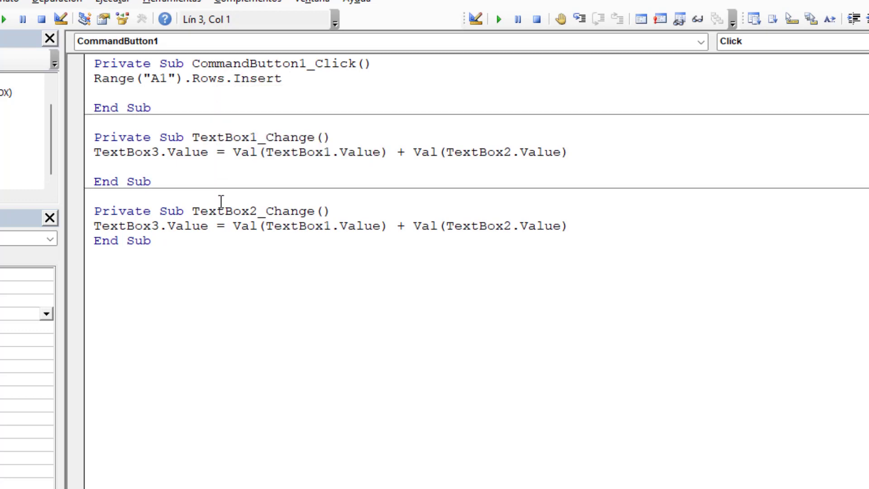
{"action": "left_click_drag", "start_coordinate": [289, 80], "coordinate": [94, 81]}
{"action": "key", "text": "ctrl+c"}
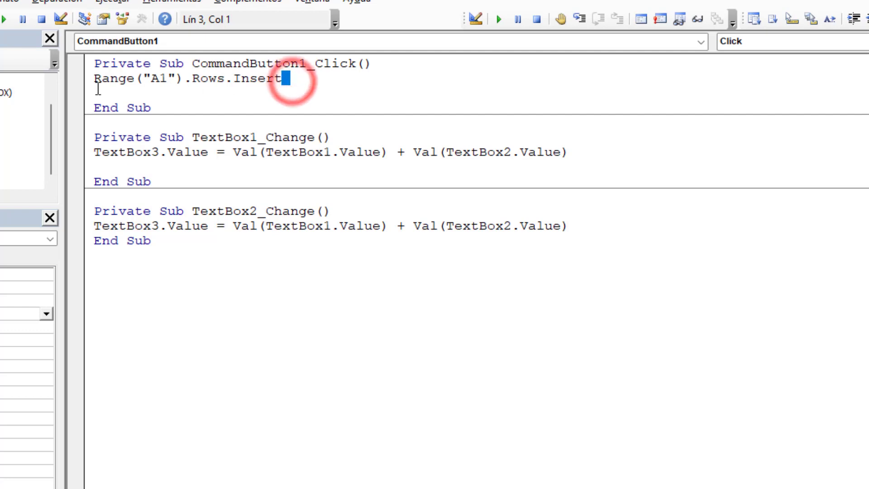
{"action": "left_click", "coordinate": [112, 95]}
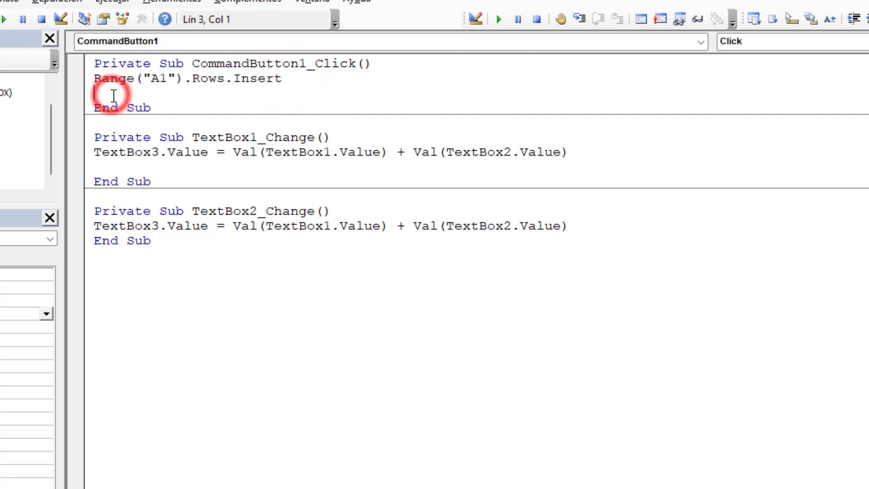
{"action": "key", "text": "ctrl+v"}
{"action": "key", "text": "Return"}
{"action": "key", "text": "ctrl+v"}
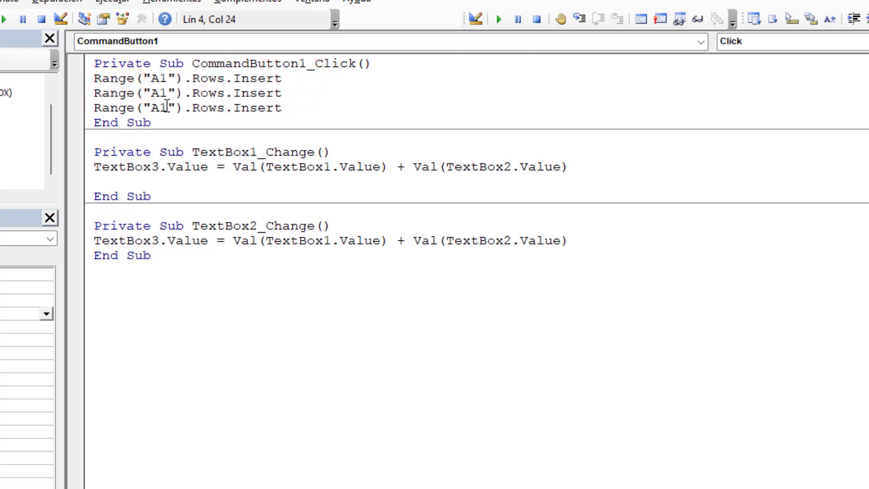
{"action": "left_click_drag", "start_coordinate": [150, 93], "coordinate": [159, 108]}
{"action": "type", "text": "B"}
{"action": "type", "text": "C"}
- Add blank lines before End Sub and write Range("A1").Value = TextBox1.Value
{"action": "left_click", "coordinate": [303, 107]}
{"action": "key", "text": "Return"}
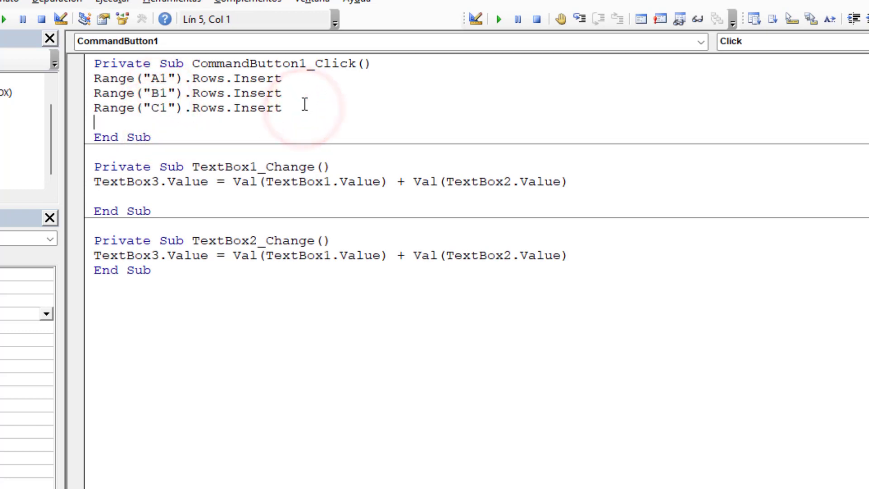
{"action": "key", "text": "Return"}
{"action": "key", "text": "Return"}
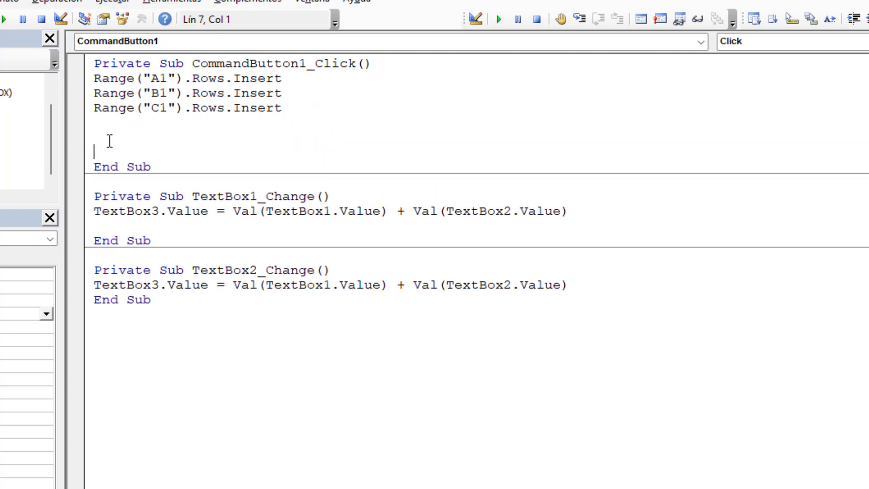
{"action": "left_click", "coordinate": [110, 141]}
{"action": "type", "text": "NGE"}
{"action": "type", "text": "(\"A1\""}
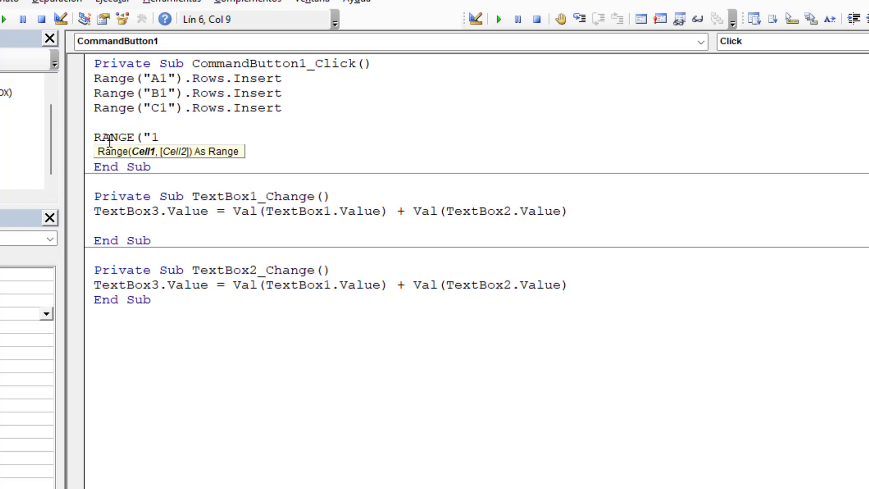
{"action": "type", "text": ")"}
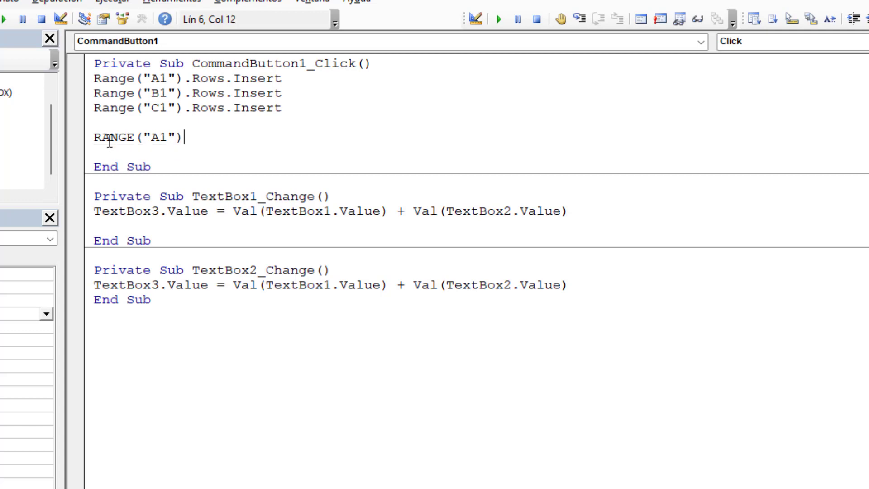
{"action": "type", "text": ".VA"}
{"action": "key", "text": "Down"}
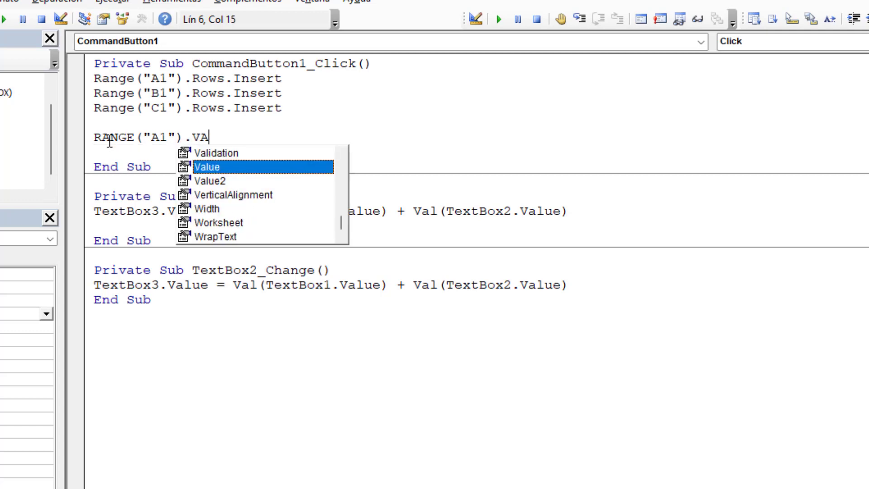
{"action": "key", "text": "space"}
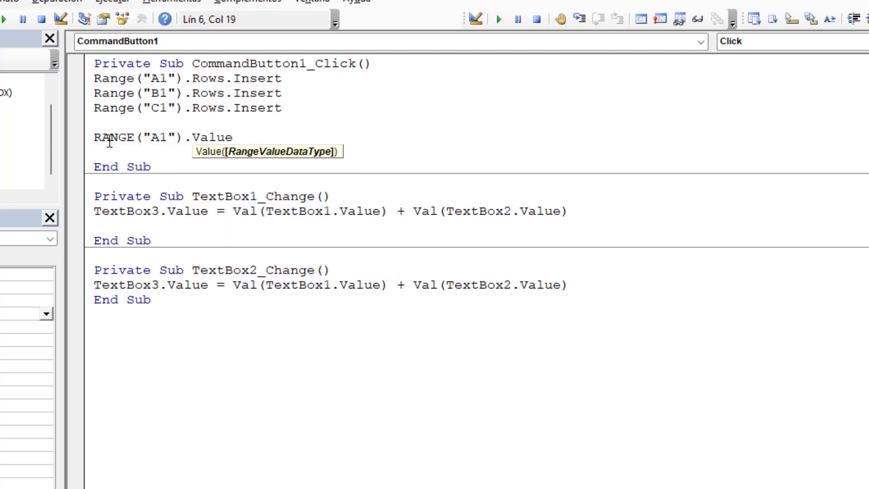
{"action": "type", "text": "= TE"}
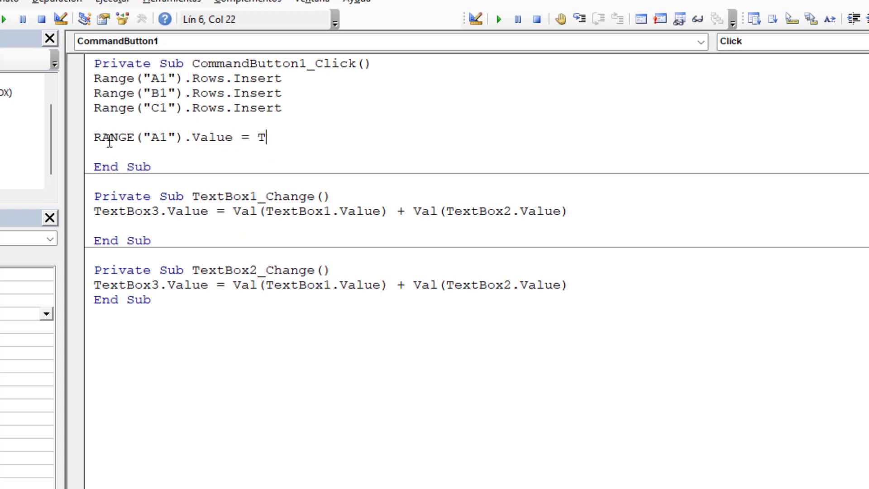
{"action": "key", "text": "BackSpace"}
{"action": "key", "text": "BackSpace"}
{"action": "type", "text": "EXT"}
{"action": "type", "text": "OBOX"}
{"action": "key", "text": "BackSpace"}
{"action": "type", "text": "BOX"}
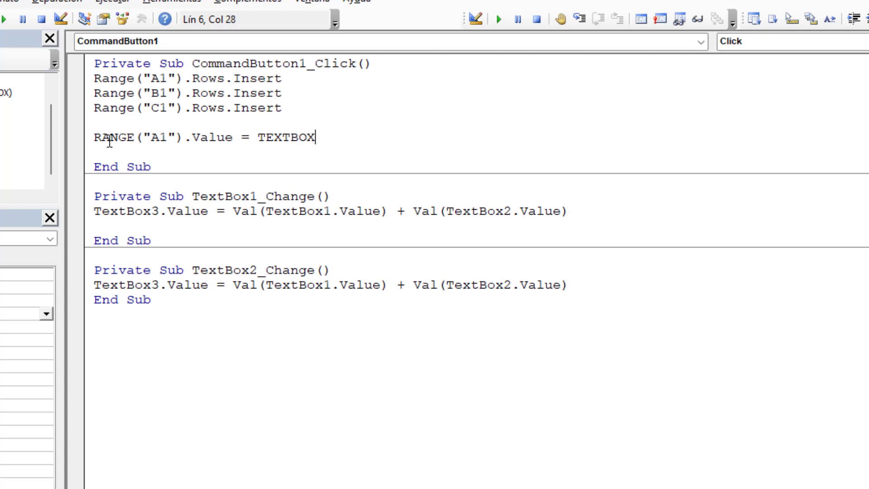
{"action": "type", "text": "."}
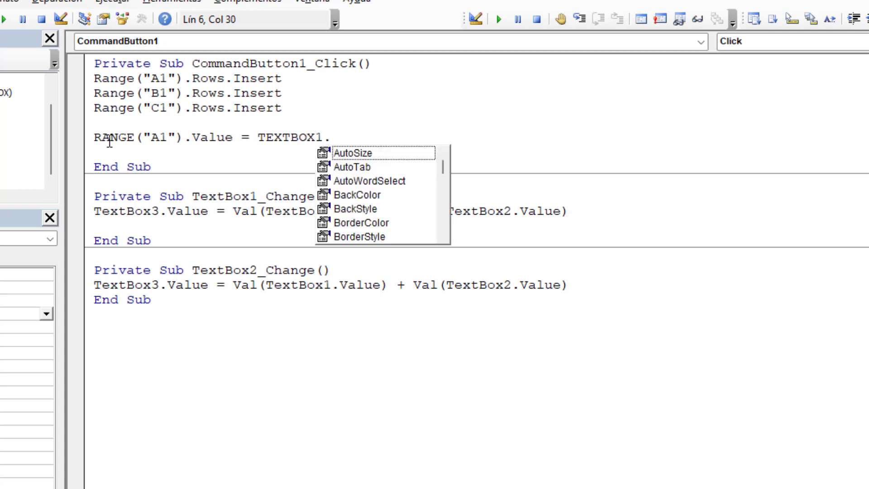
{"action": "type", "text": "Value"}
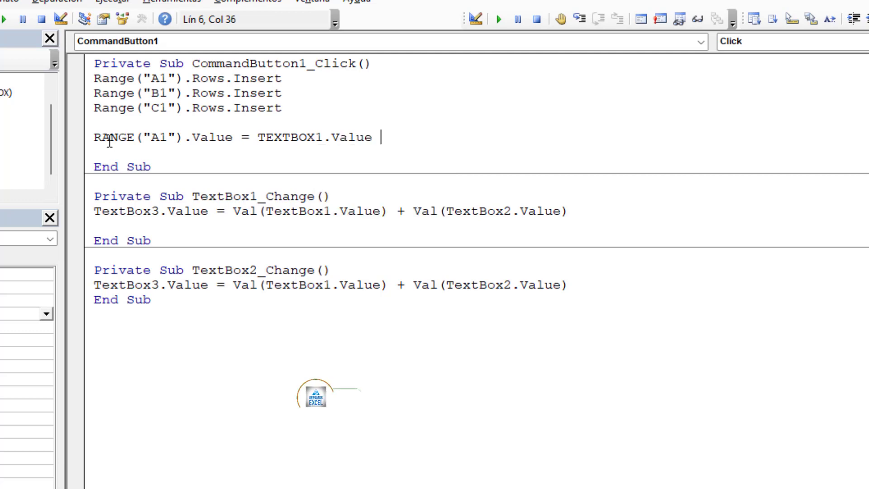
{"action": "key", "text": "Return"}
- Copy the assignment line twice, pointing the copies at cells B1 and C1
{"action": "mouse_move", "coordinate": [380, 137]}
{"action": "left_mouse_down"}
{"action": "mouse_move", "coordinate": [96, 148]}
{"action": "mouse_move", "coordinate": [92, 137]}
{"action": "left_mouse_up"}
{"action": "key", "text": "ctrl+c"}
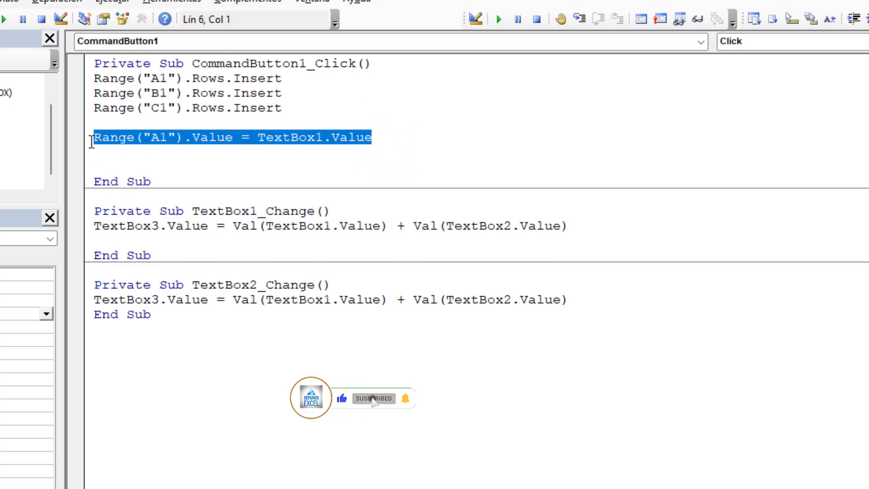
{"action": "left_click", "coordinate": [120, 159]}
{"action": "key", "text": "ctrl+v"}
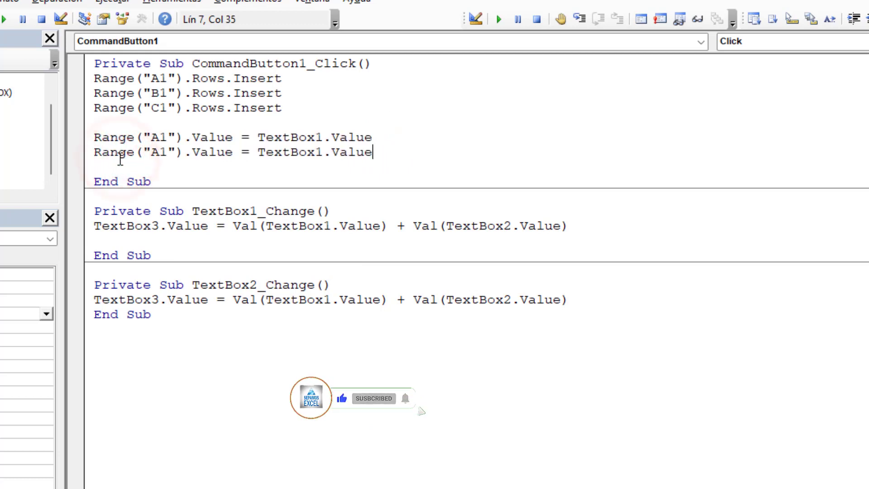
{"action": "key", "text": "Return"}
{"action": "key", "text": "ctrl+v"}
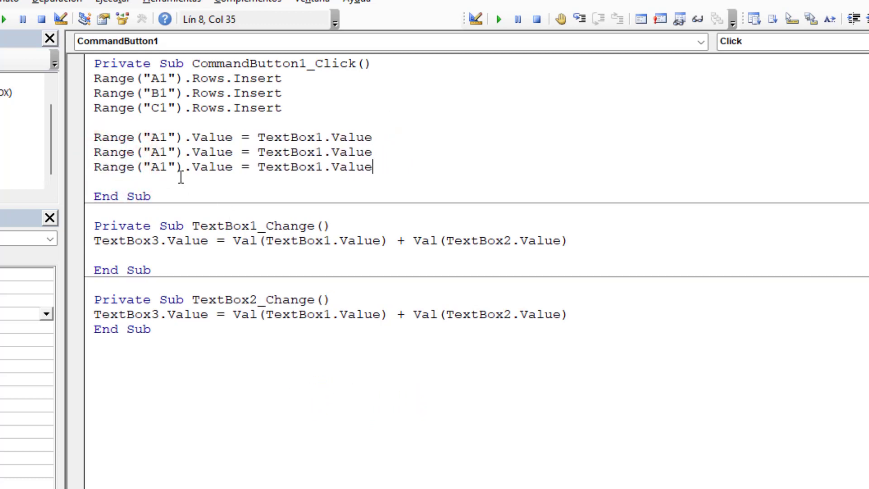
{"action": "left_click", "coordinate": [162, 156]}
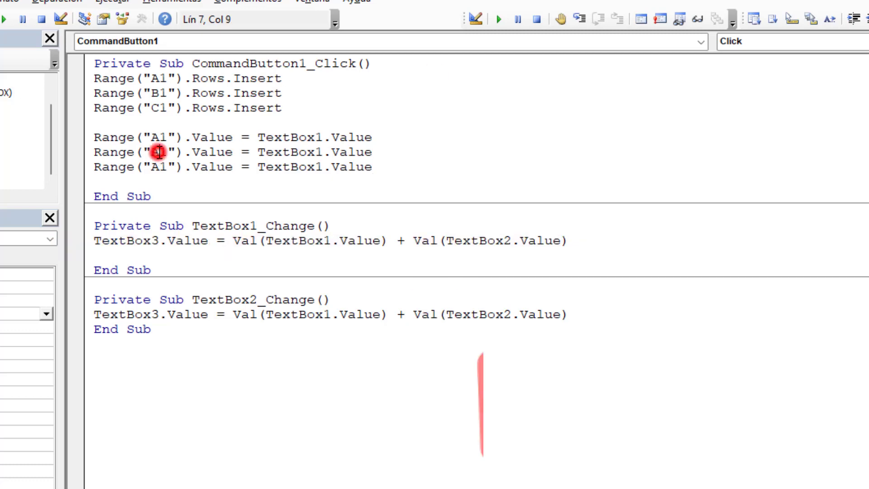
{"action": "key", "text": "BackSpace"}
{"action": "type", "text": "B"}
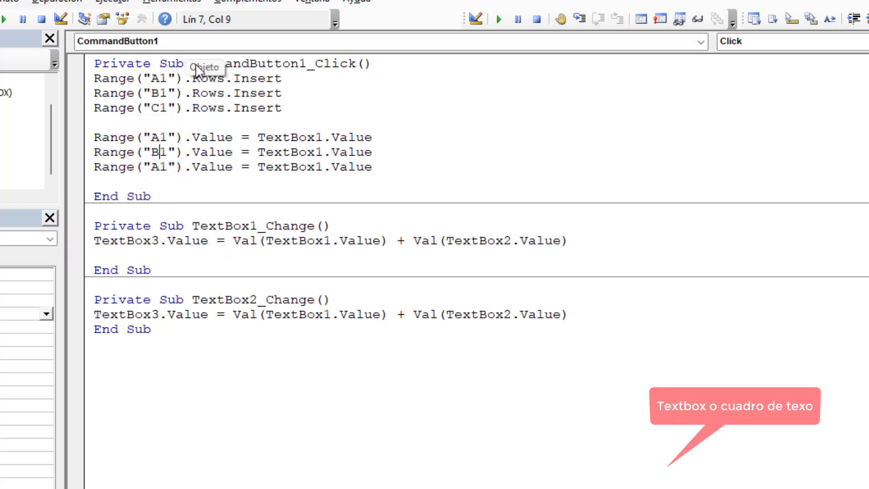
{"action": "left_click", "coordinate": [161, 167]}
{"action": "key", "text": "BackSpace"}
{"action": "type", "text": "C"}
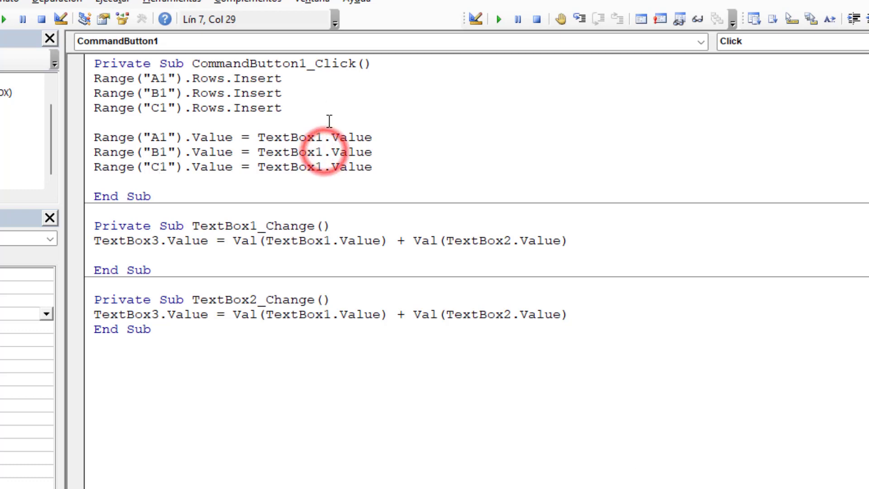
- Change the second copy's source to TextBox2 and add a blank line before End Sub
{"action": "key", "text": "BackSpace"}
{"action": "type", "text": "2"}
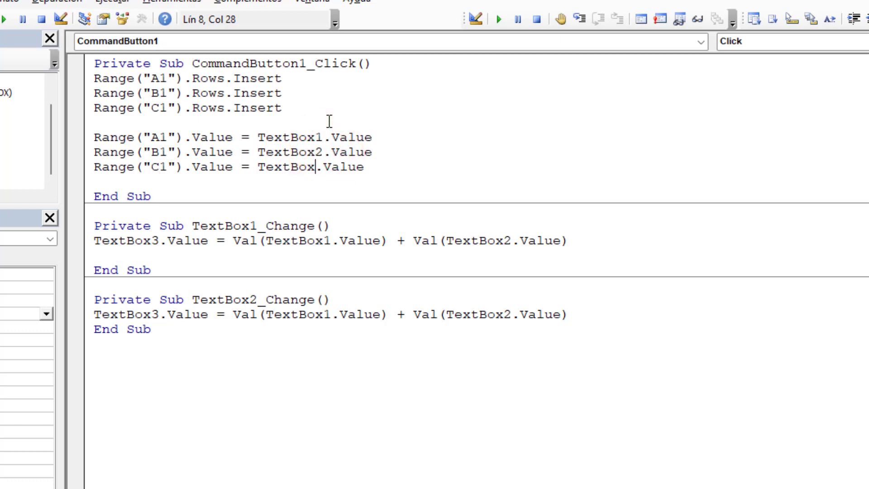
{"action": "left_click", "coordinate": [383, 170]}
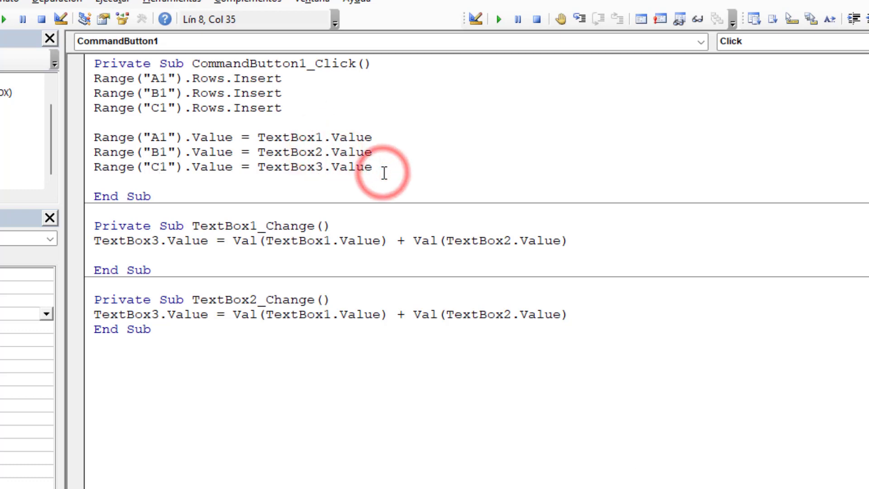
{"action": "key", "text": "Return"}
{"action": "key", "text": "Return"}
{"action": "type", "text": "TEXTBOX1 = EMPTY"}
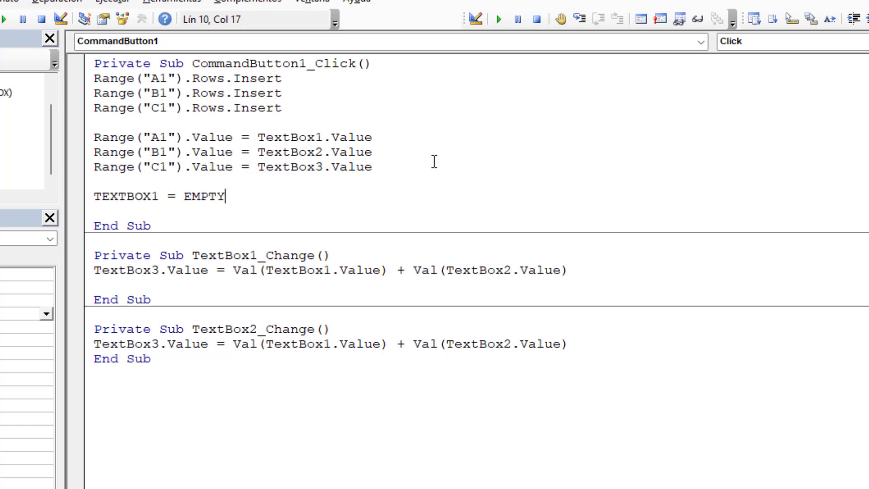
- Duplicate the TextBox1 = Empty line twice, changing the copies to TextBox2 and TextBox3
{"action": "key", "text": "Return"}
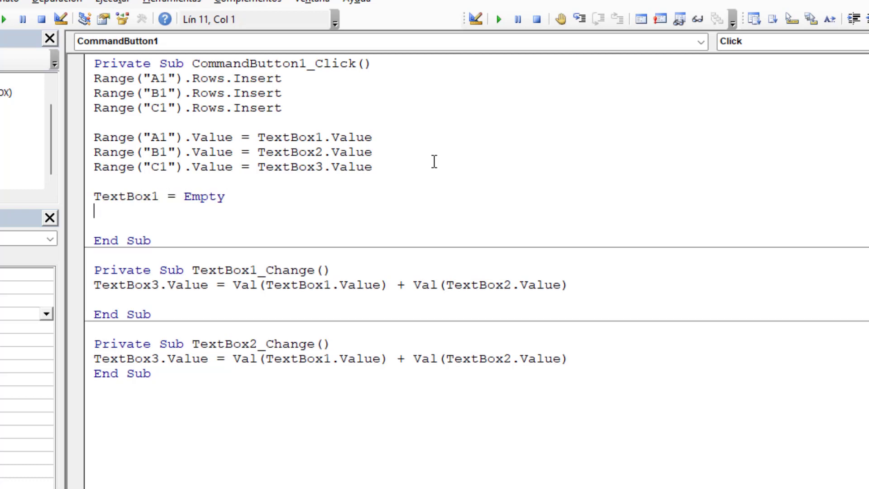
{"action": "left_click_drag", "start_coordinate": [232, 198], "coordinate": [97, 200]}
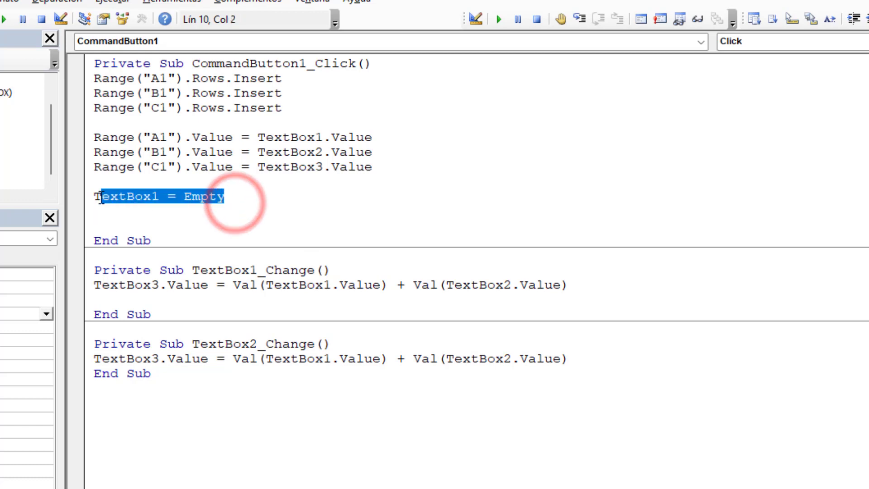
{"action": "left_click", "coordinate": [116, 213]}
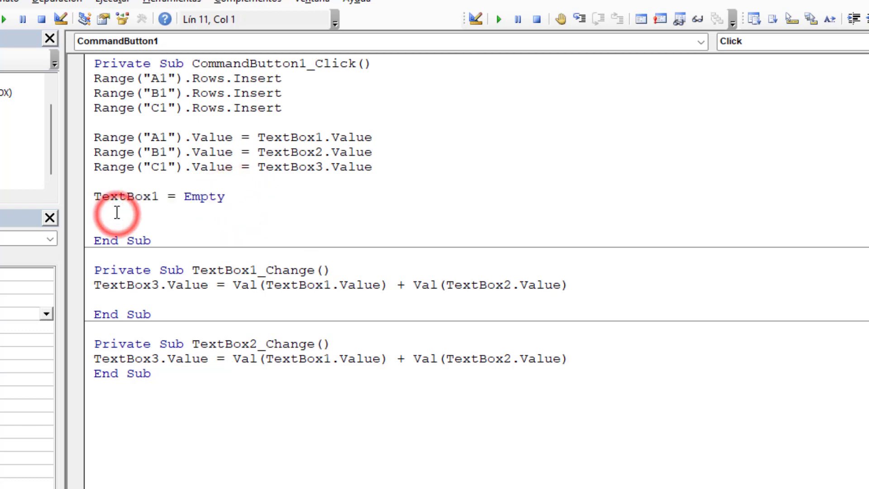
{"action": "type", "text": "TextBox1 = Empty"}
{"action": "key", "text": "Return"}
{"action": "type", "text": "TextBox1 = Empty"}
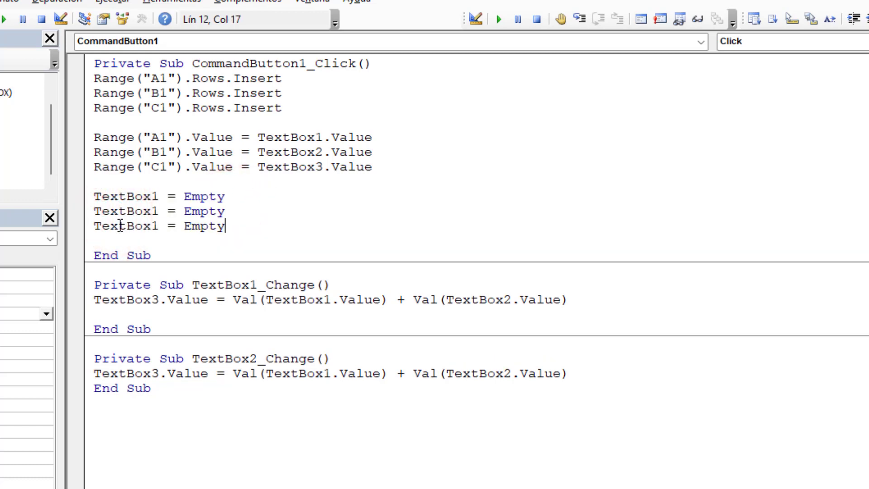
{"action": "key", "text": "BackSpace"}
{"action": "type", "text": "2"}
{"action": "type", "text": "3"}
{"action": "left_click", "coordinate": [325, 225]}
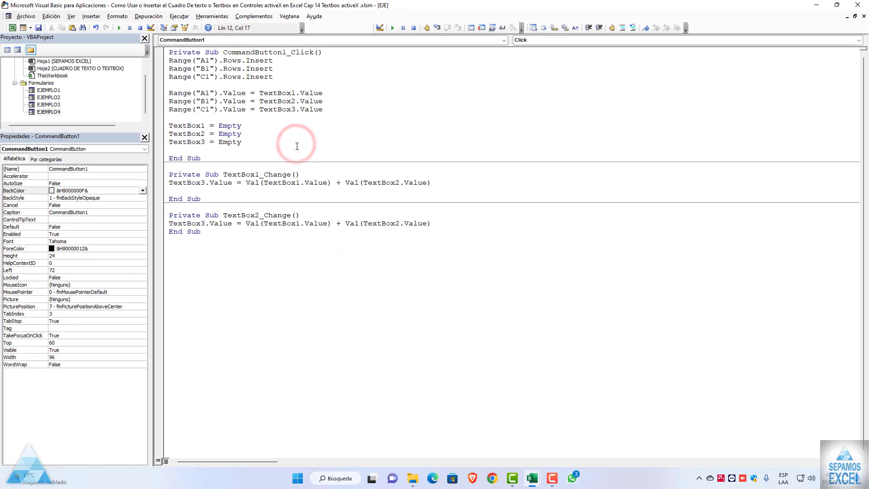
- Run the sum form and submit 1111, then 222 and 222
{"action": "key", "text": "F5"}
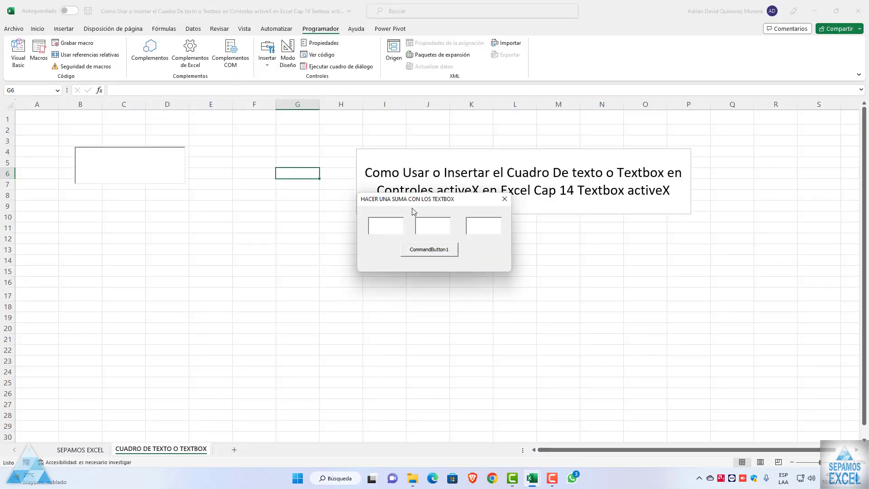
{"action": "left_click_drag", "start_coordinate": [411, 203], "coordinate": [124, 194]}
{"action": "left_click", "coordinate": [104, 218]}
{"action": "type", "text": "11"}
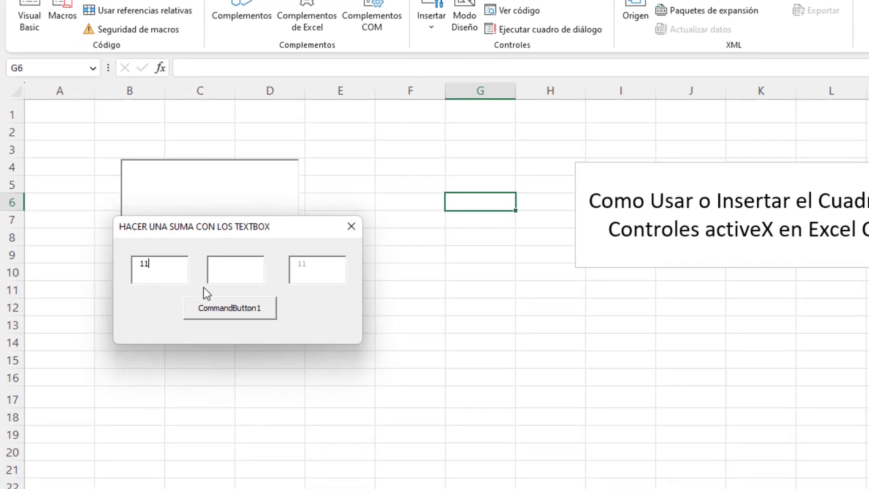
{"action": "type", "text": "111"}
{"action": "left_click", "coordinate": [232, 308]}
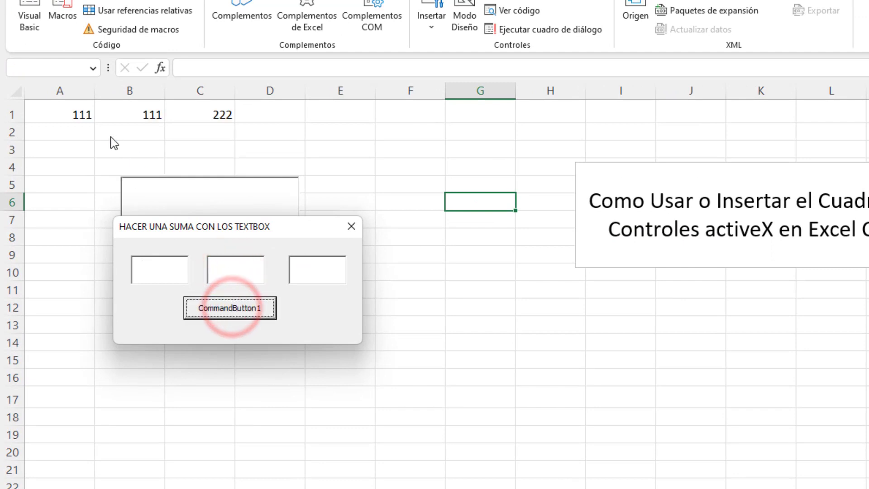
{"action": "left_click", "coordinate": [165, 268]}
{"action": "type", "text": "222"}
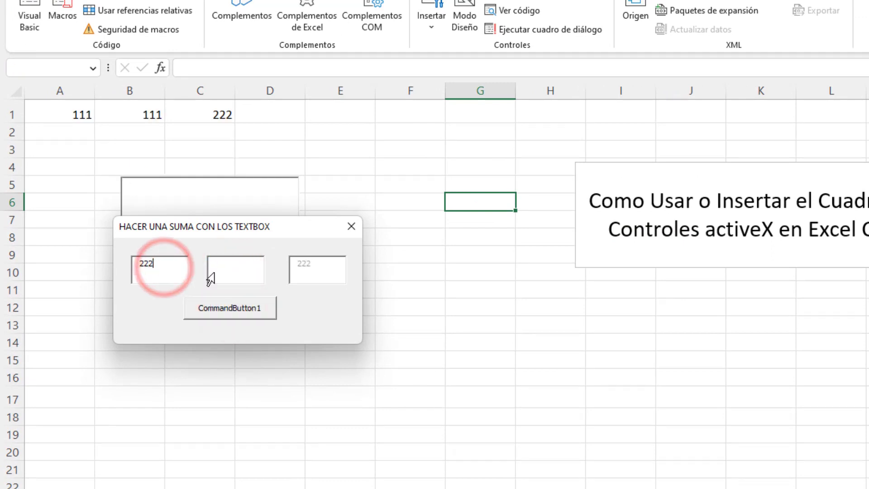
{"action": "left_click", "coordinate": [216, 272]}
{"action": "type", "text": "222"}
{"action": "left_click", "coordinate": [223, 311]}
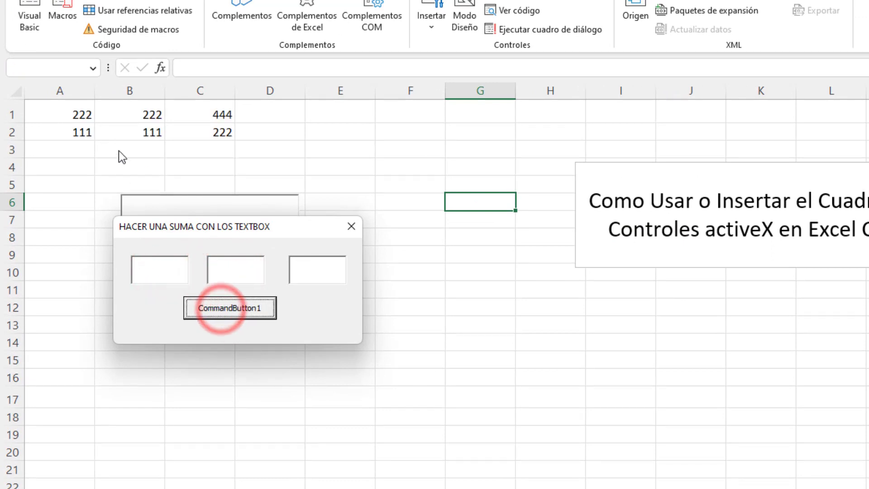
- Submit two more entries through the form: 333 and 333, then 555 and 555
{"action": "left_click", "coordinate": [161, 272]}
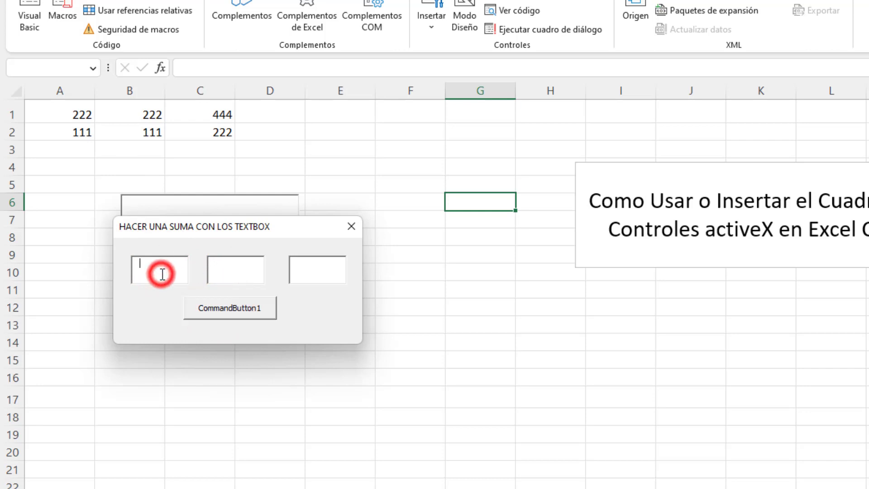
{"action": "type", "text": "333"}
{"action": "left_click", "coordinate": [220, 268]}
{"action": "type", "text": "333"}
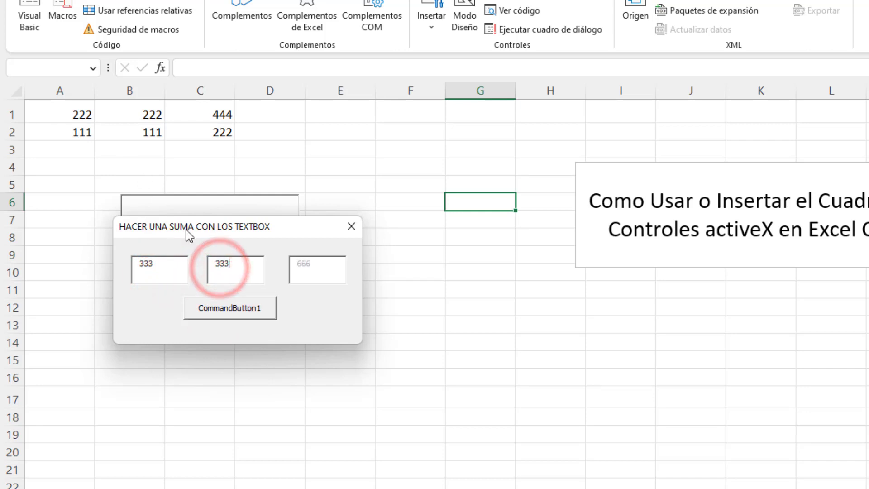
{"action": "left_click", "coordinate": [224, 306]}
{"action": "left_click", "coordinate": [147, 265]}
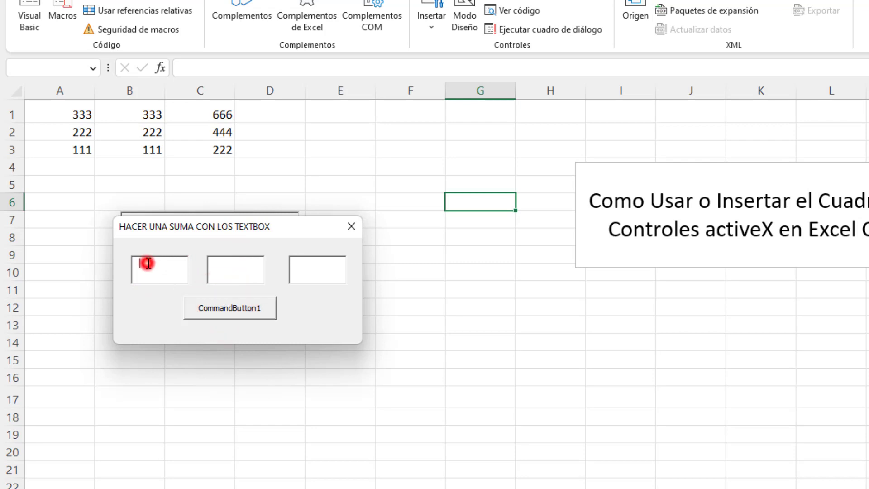
{"action": "type", "text": "555"}
{"action": "left_click", "coordinate": [212, 267]}
{"action": "type", "text": "555"}
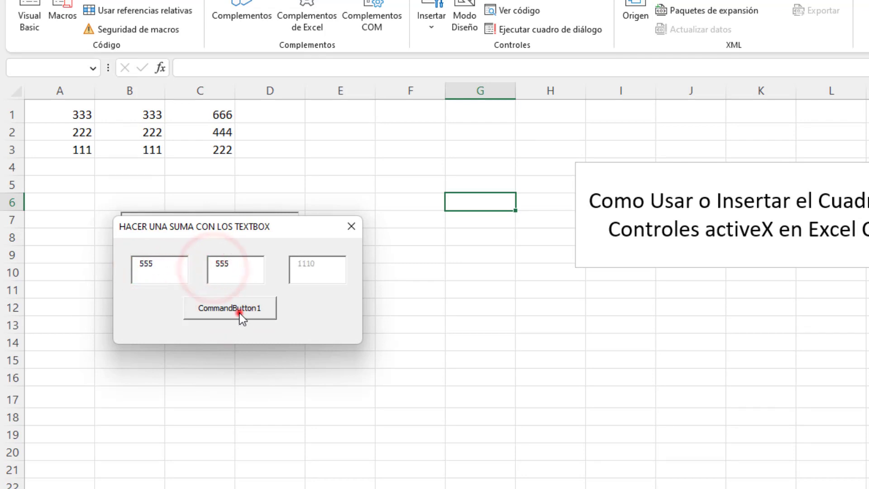
{"action": "left_click", "coordinate": [240, 312]}
- Submit text entries QQQ and QQQ, then HOLS and TODOS
{"action": "left_click", "coordinate": [163, 267]}
{"action": "type", "text": "QQQ"}
{"action": "left_click", "coordinate": [232, 269]}
{"action": "type", "text": "QQQ"}
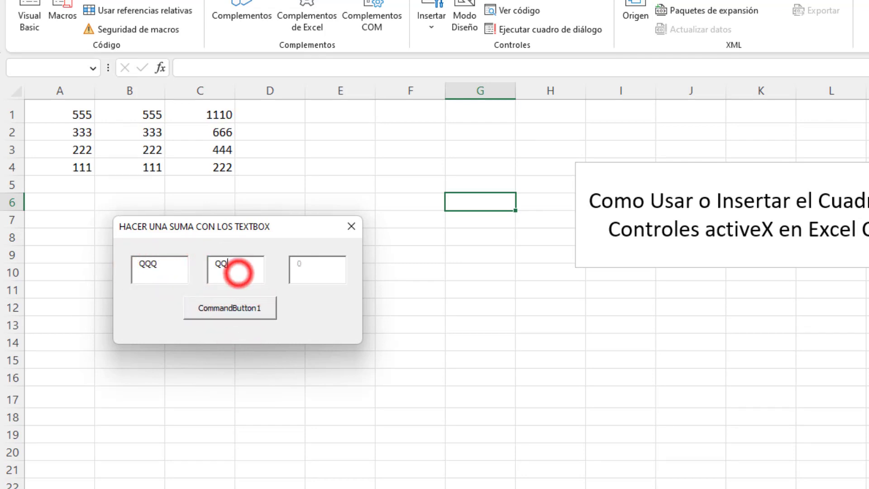
{"action": "left_click", "coordinate": [234, 307]}
{"action": "left_click", "coordinate": [170, 267]}
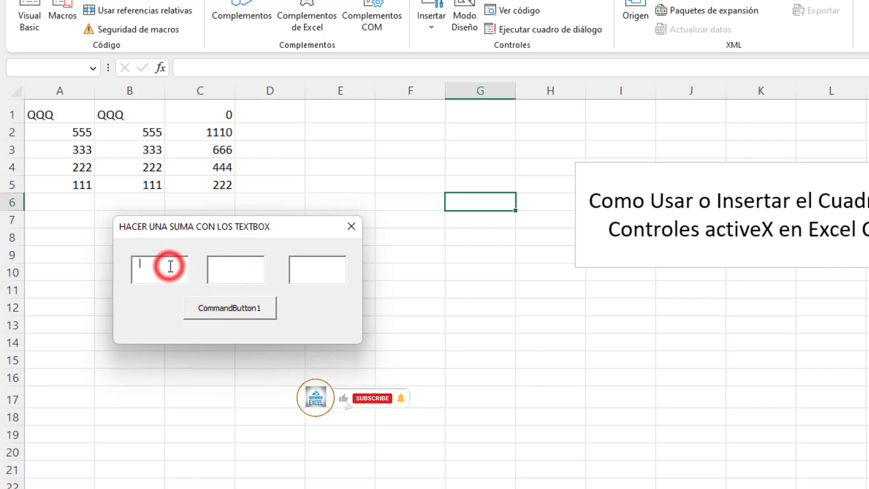
{"action": "type", "text": "o"}
{"action": "key", "text": "BackSpace"}
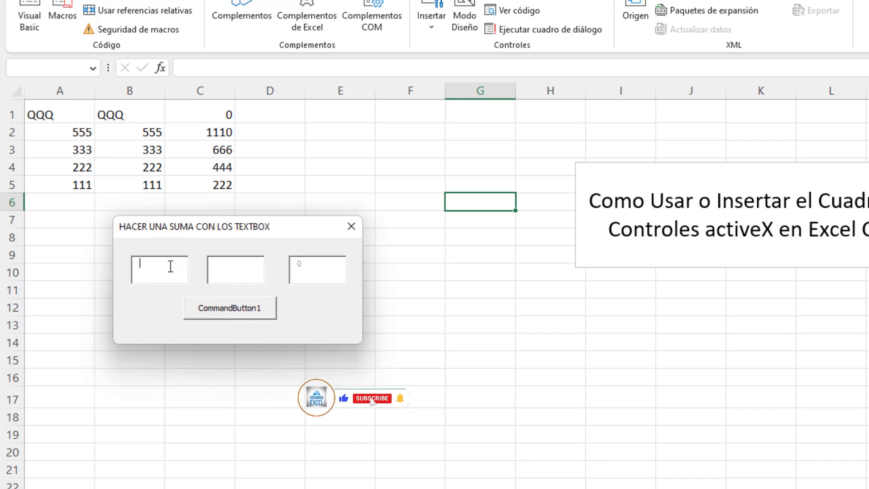
{"action": "type", "text": "HOLS"}
{"action": "key", "text": "Tab"}
{"action": "type", "text": "TOD"}
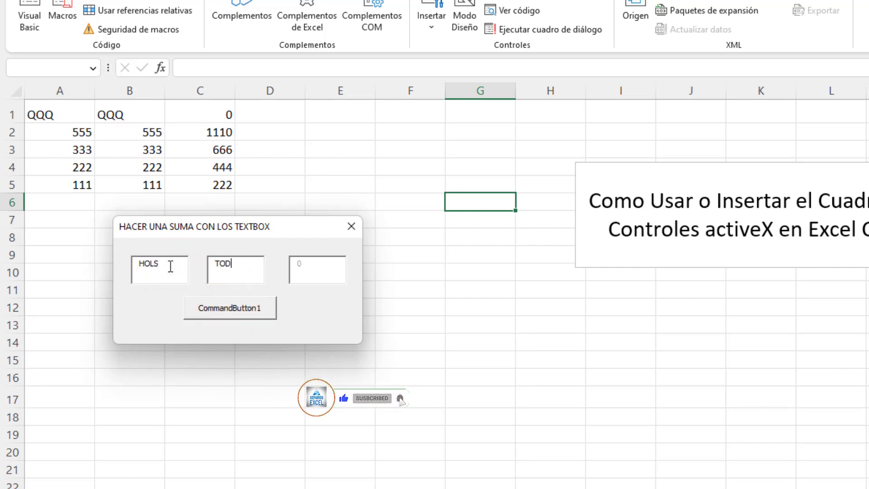
{"action": "type", "text": "OS"}
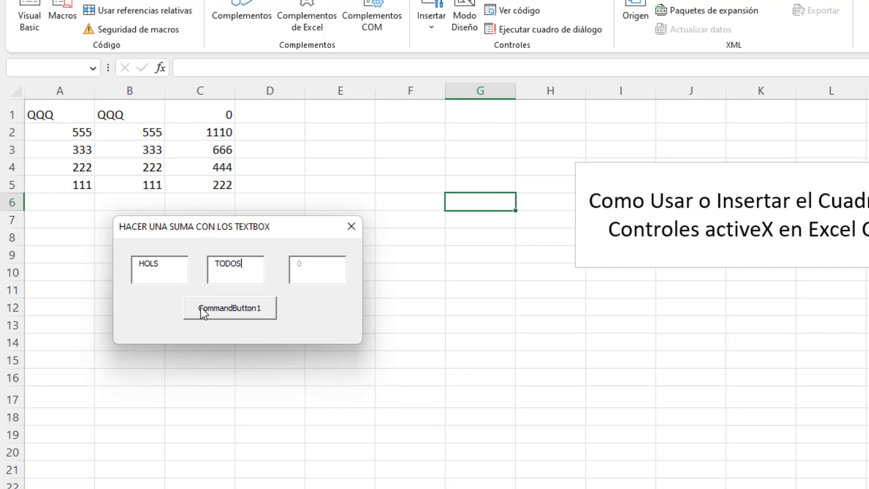
{"action": "left_click", "coordinate": [200, 307]}
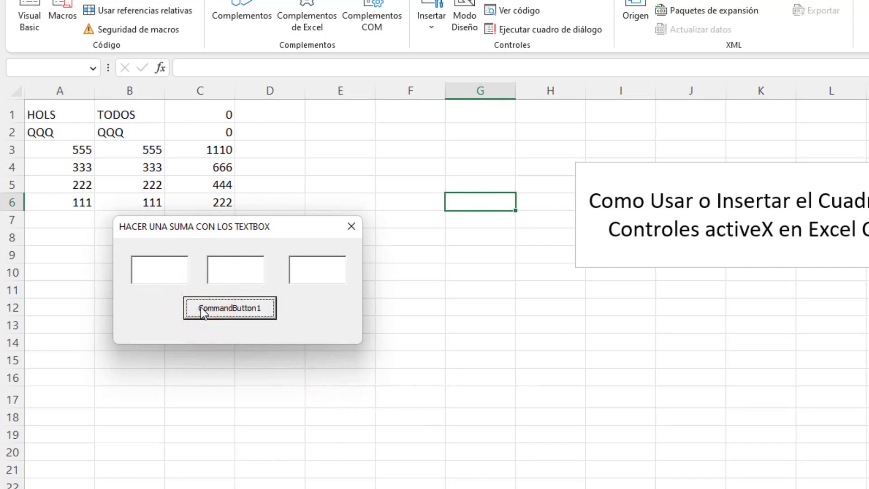
- Submit 111 and 2222, then close the running form
{"action": "left_click", "coordinate": [171, 268]}
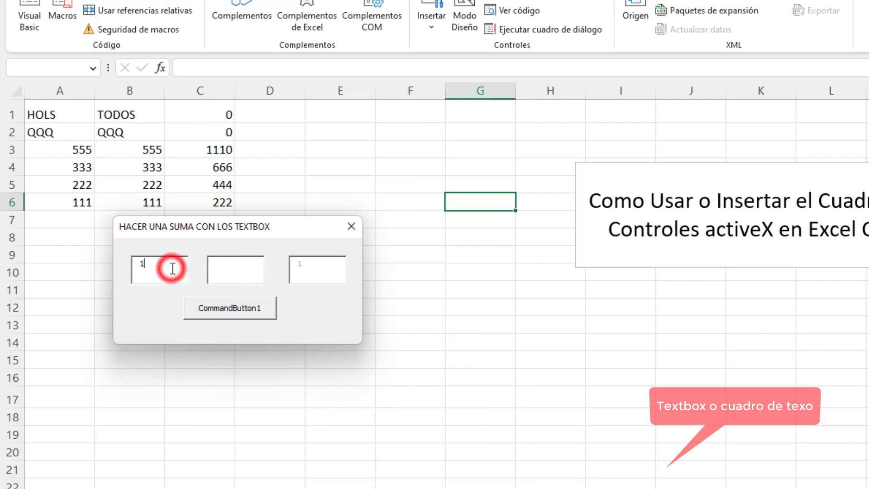
{"action": "type", "text": "111"}
{"action": "left_click", "coordinate": [249, 275]}
{"action": "type", "text": "2222"}
{"action": "left_click", "coordinate": [246, 305]}
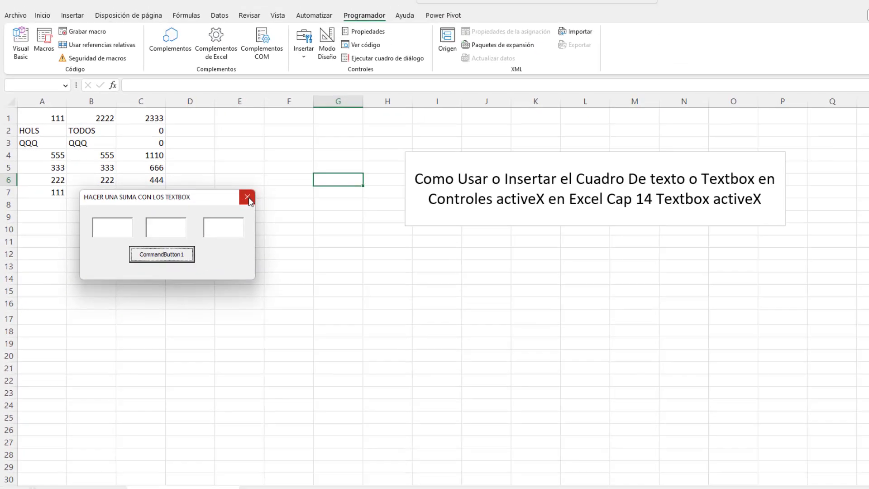
{"action": "left_click", "coordinate": [351, 226]}
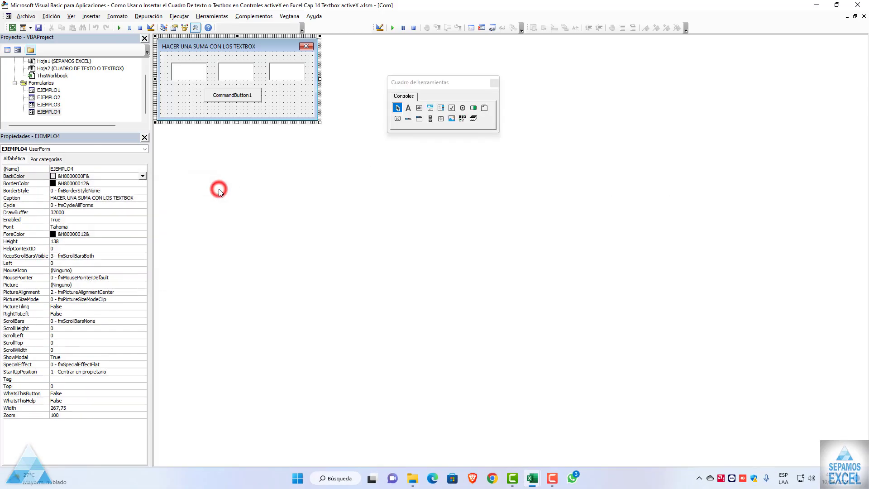
{"action": "left_click", "coordinate": [12, 28]}
{"action": "left_click", "coordinate": [160, 237]}
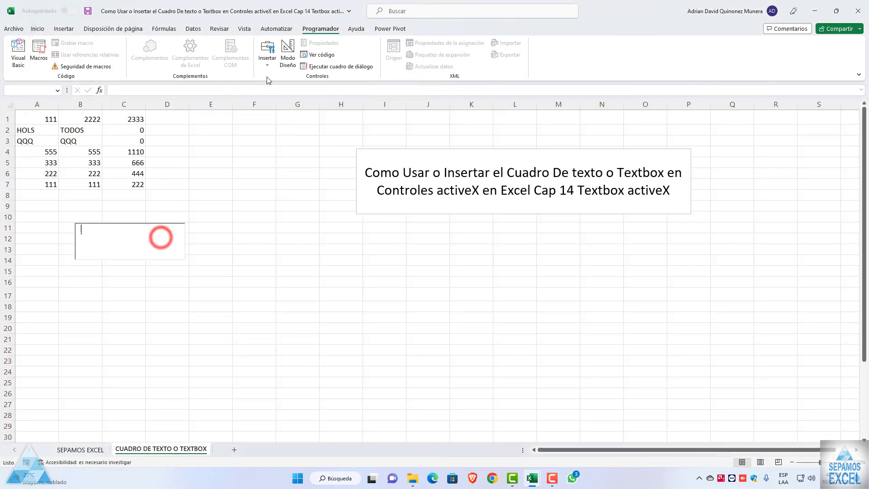
{"action": "left_click", "coordinate": [287, 55]}
{"action": "left_click", "coordinate": [136, 239]}
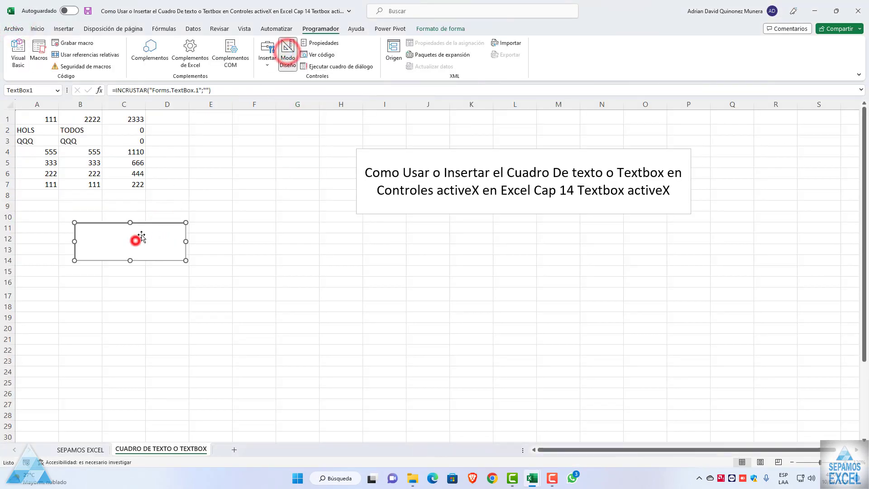
{"action": "mouse_move", "coordinate": [147, 226]}
{"action": "left_mouse_down"}
{"action": "mouse_move", "coordinate": [243, 132]}
{"action": "mouse_move", "coordinate": [234, 130]}
{"action": "left_mouse_up"}
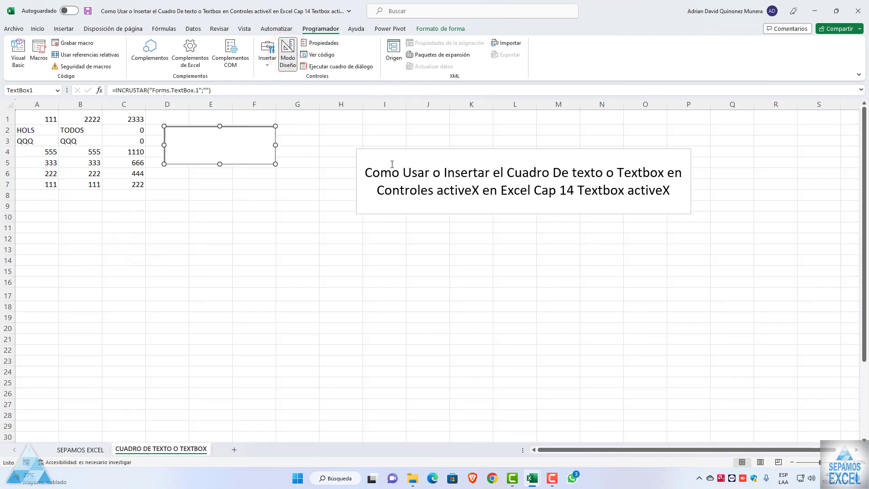
{"action": "left_click_drag", "start_coordinate": [392, 164], "coordinate": [469, 156]}
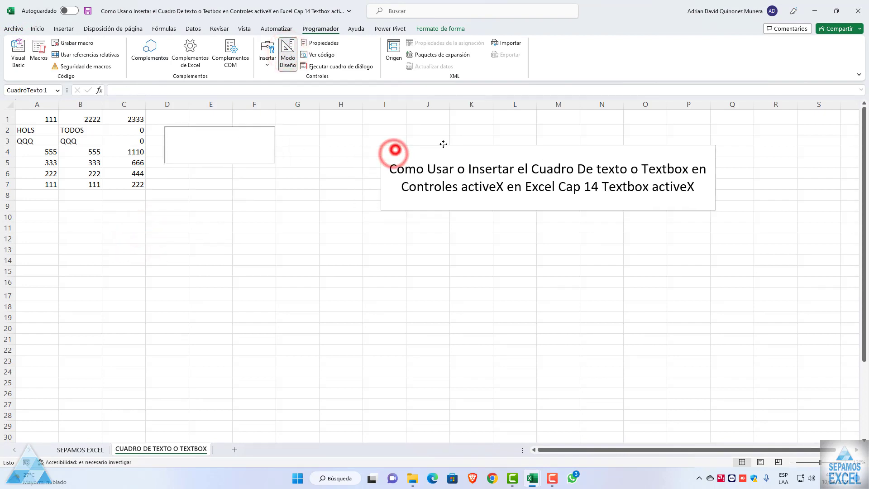
{"action": "left_click", "coordinate": [202, 144]}
{"action": "left_click", "coordinate": [319, 43]}
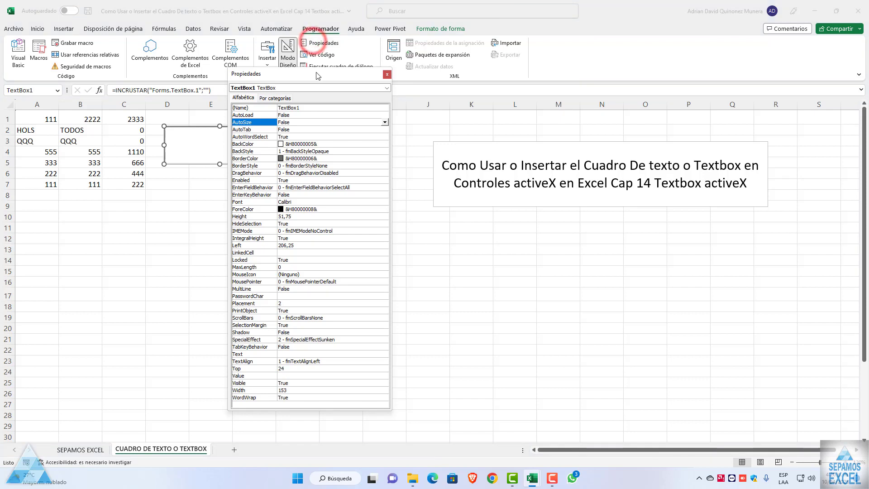
{"action": "left_click_drag", "start_coordinate": [318, 76], "coordinate": [380, 55]}
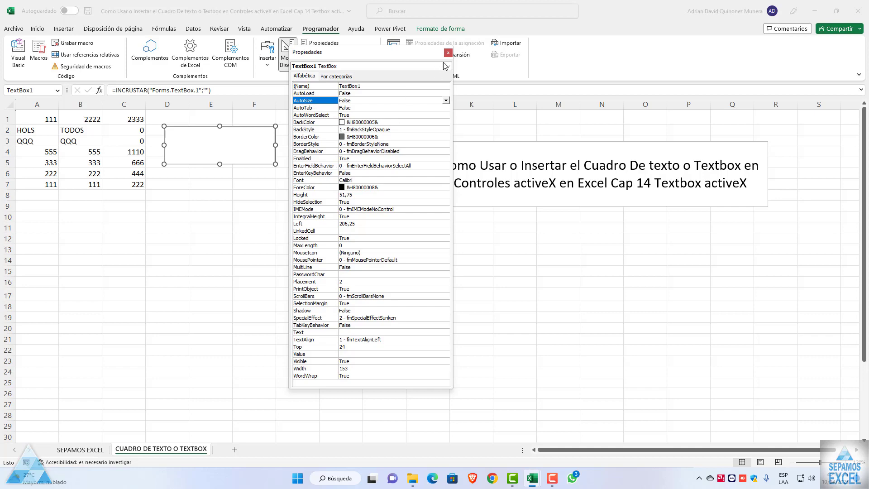
{"action": "left_click", "coordinate": [448, 53]}
{"action": "left_click", "coordinate": [357, 154]}
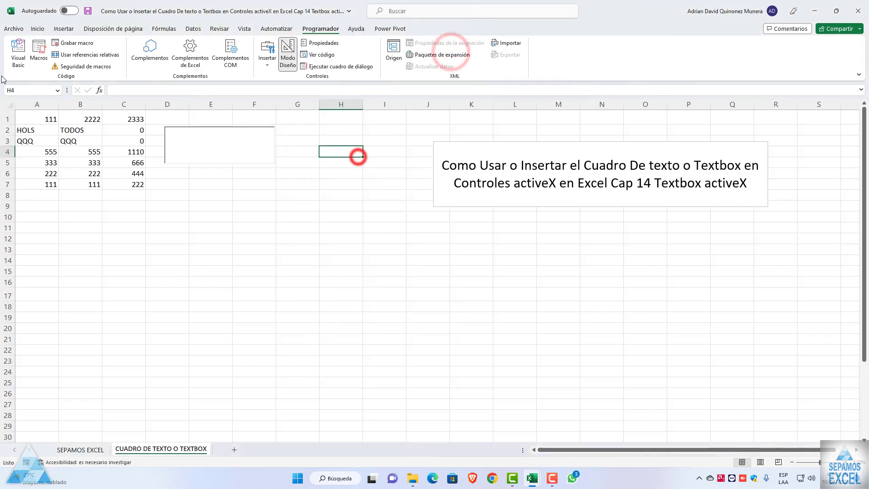
- Open the EJEMPLO1 form and set its TextBox1 AutoSize property to False
{"action": "left_click", "coordinate": [18, 53]}
{"action": "double_click", "coordinate": [49, 104]}
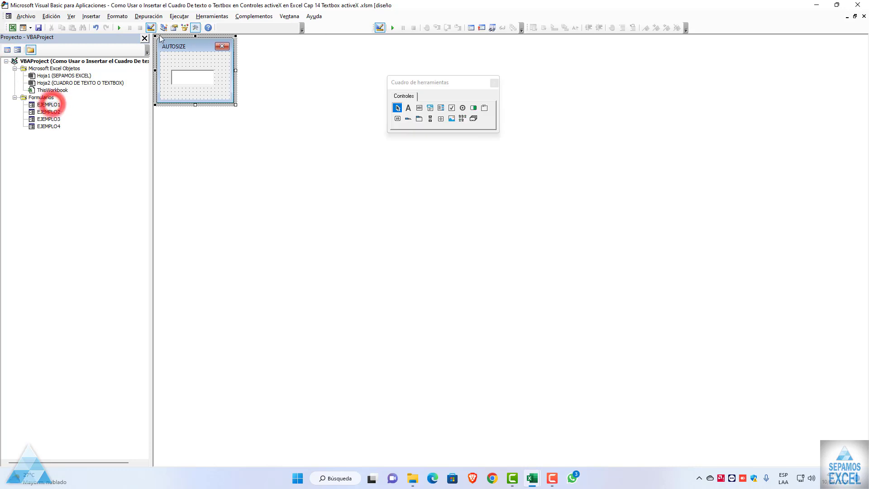
{"action": "left_click", "coordinate": [173, 28]}
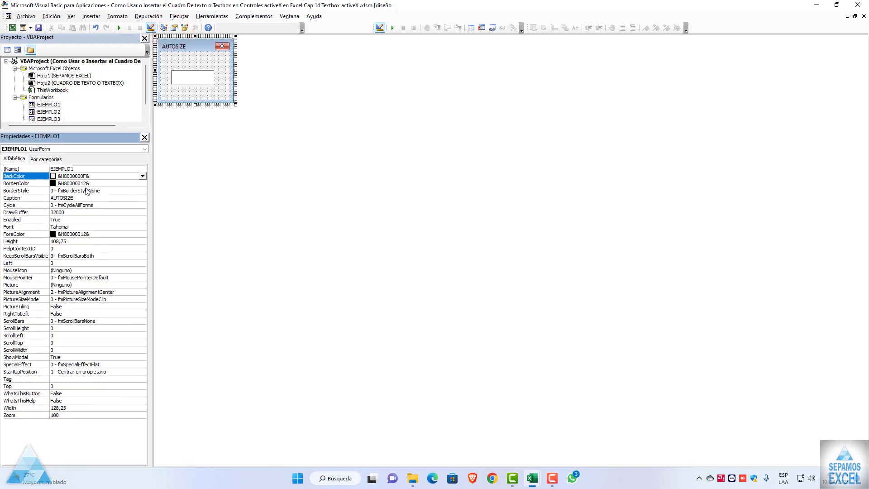
{"action": "left_click", "coordinate": [189, 78]}
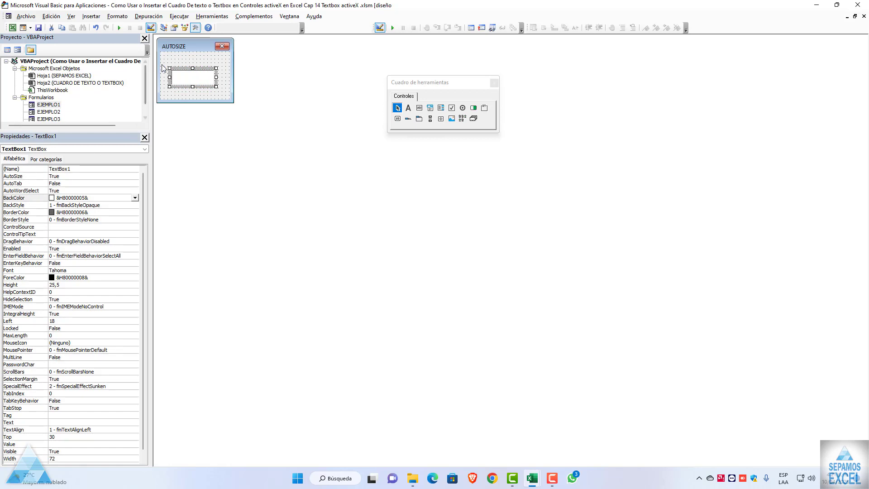
{"action": "left_click", "coordinate": [25, 178]}
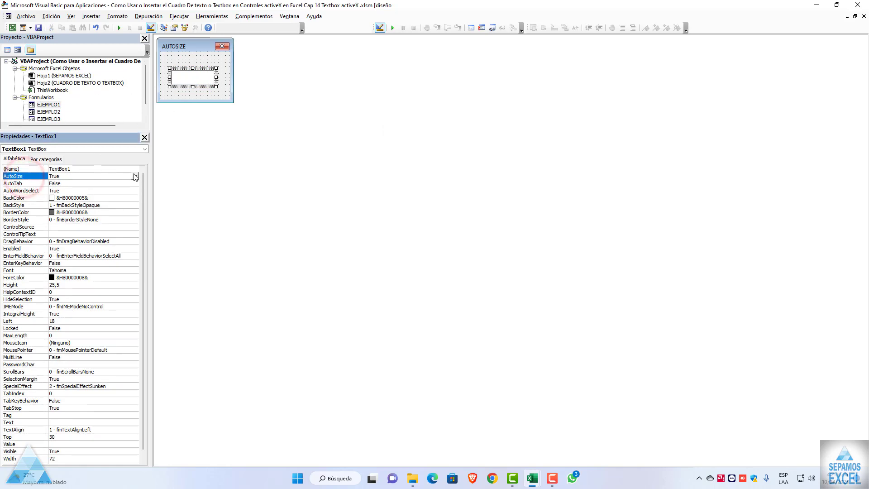
{"action": "left_click", "coordinate": [134, 176]}
{"action": "left_click", "coordinate": [88, 187]}
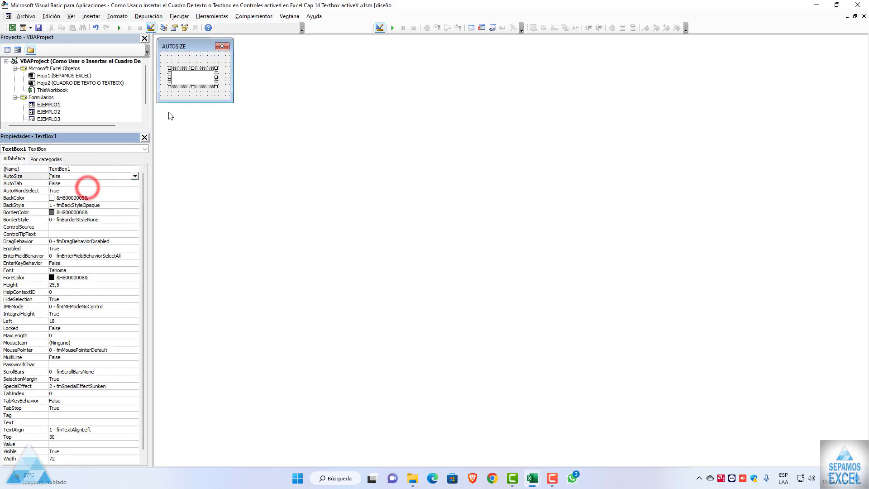
- Run the AUTOSIZE form to test it, then close it
{"action": "double_click", "coordinate": [187, 95]}
{"action": "key", "text": "F5"}
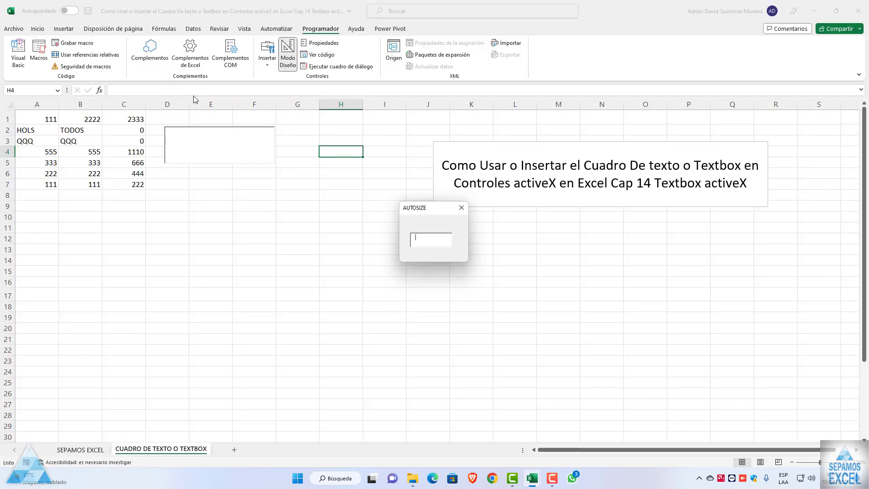
{"action": "left_click", "coordinate": [462, 207]}
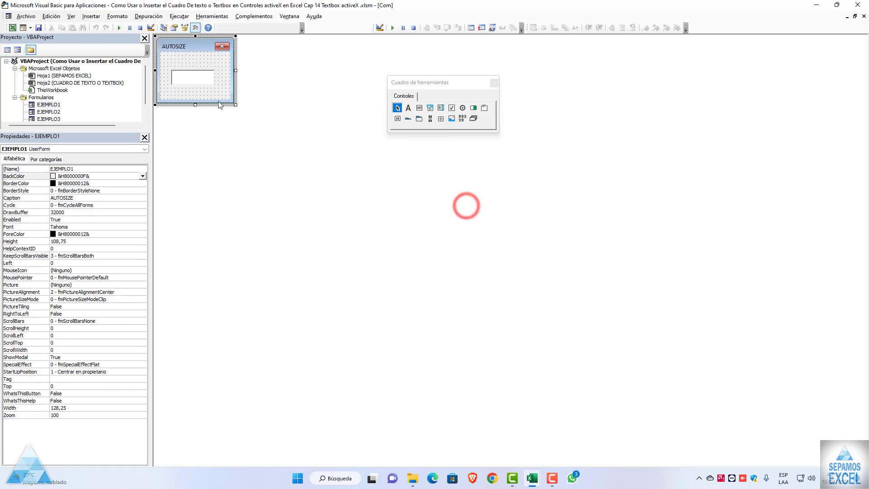
- Replace the form's empty UserForm_Click procedure with a UserForm_Initialize procedure
{"action": "double_click", "coordinate": [212, 93]}
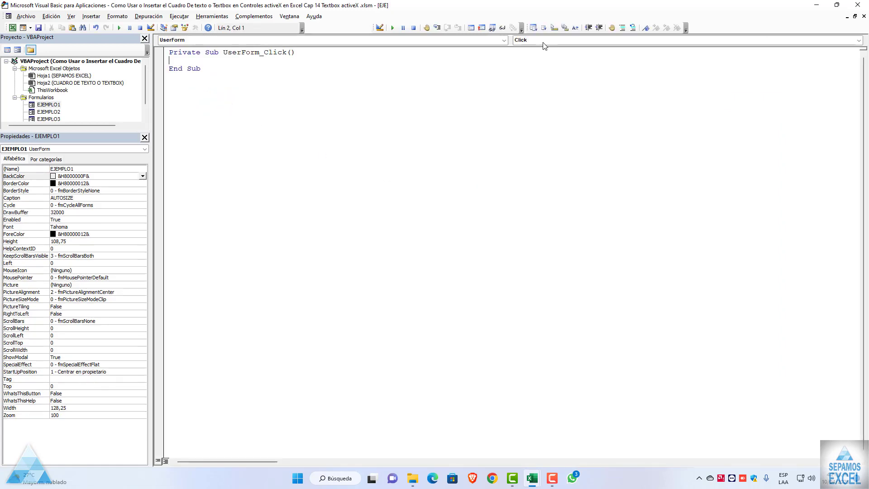
{"action": "left_click", "coordinate": [547, 41]}
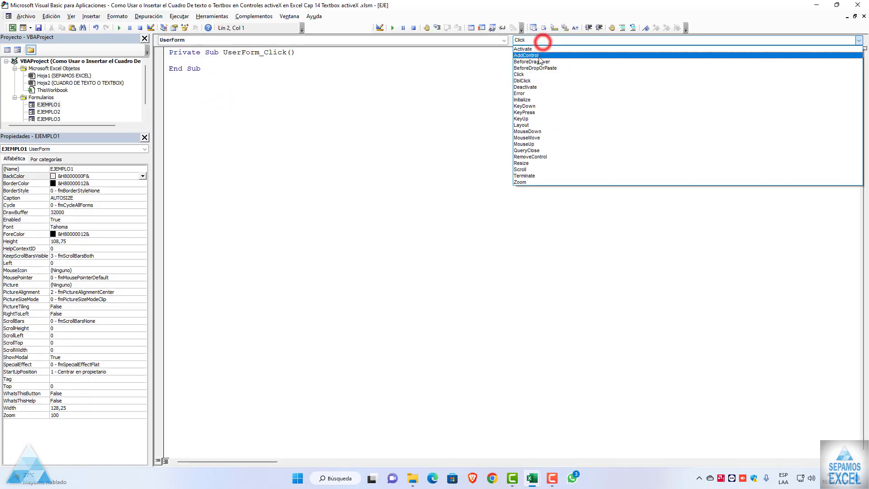
{"action": "left_click", "coordinate": [523, 99]}
{"action": "left_click_drag", "start_coordinate": [222, 69], "coordinate": [155, 53]}
{"action": "key", "text": "Delete"}
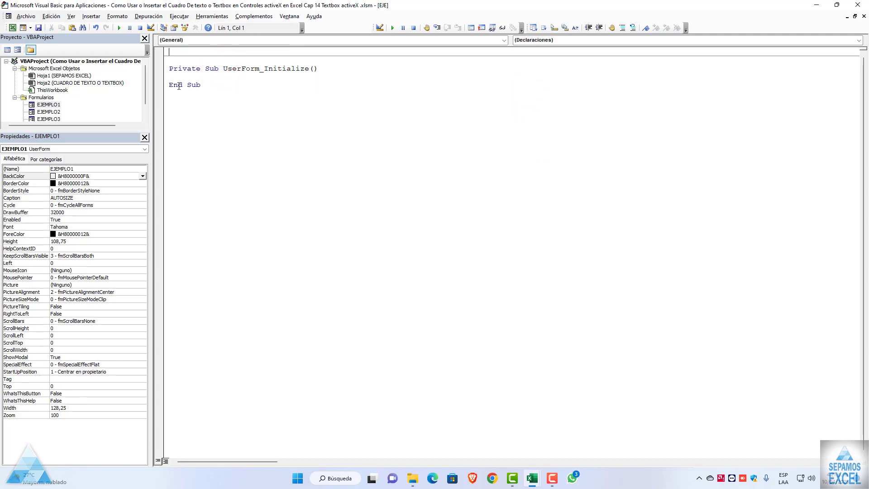
- Write Me.TextBox1.AutoSize = True, then run the form and type QQQQQQQQQQQQQ into the box
{"action": "left_click", "coordinate": [179, 79]}
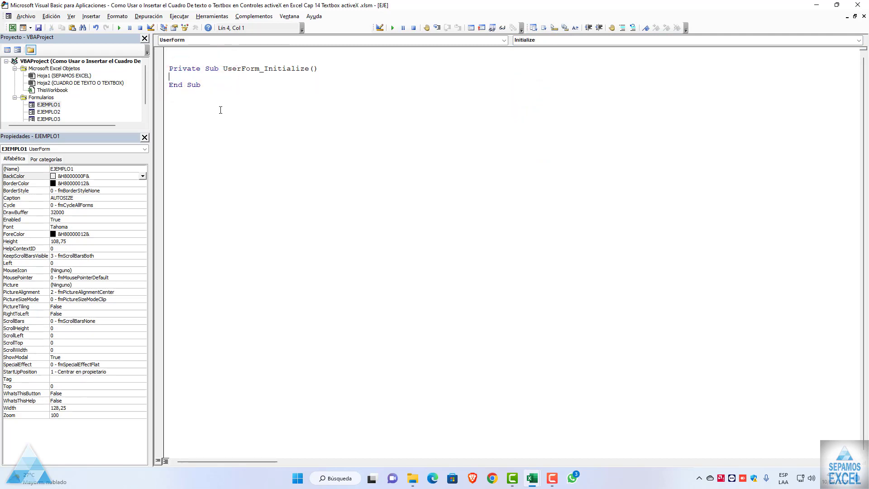
{"action": "type", "text": "ME.TextB "}
{"action": "type", "text": "."}
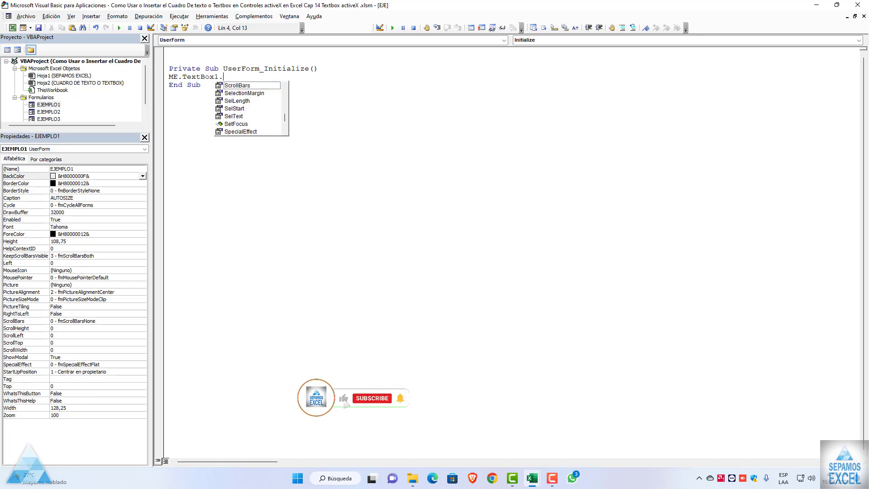
{"action": "type", "text": "a"}
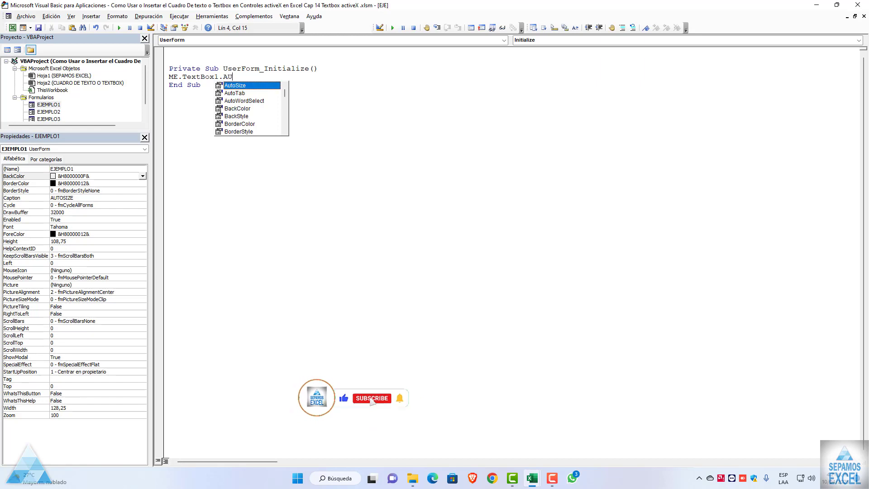
{"action": "type", "text": " ="}
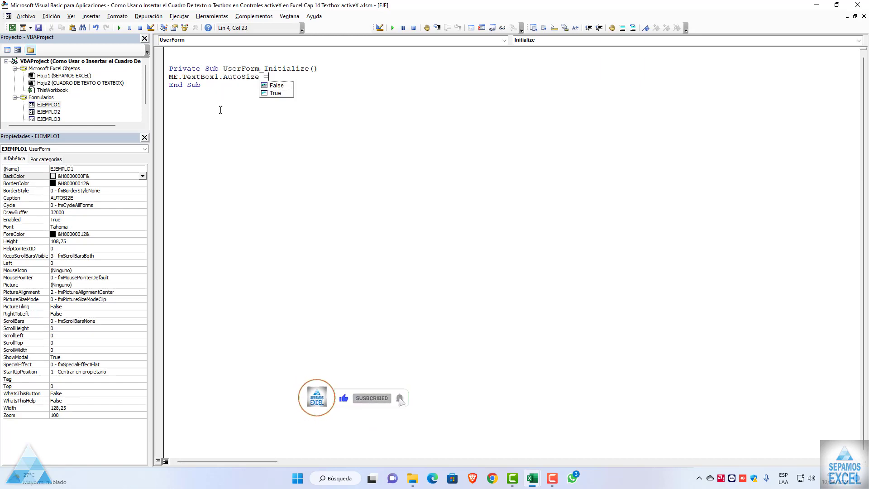
{"action": "double_click", "coordinate": [281, 93]}
{"action": "left_click", "coordinate": [280, 118]}
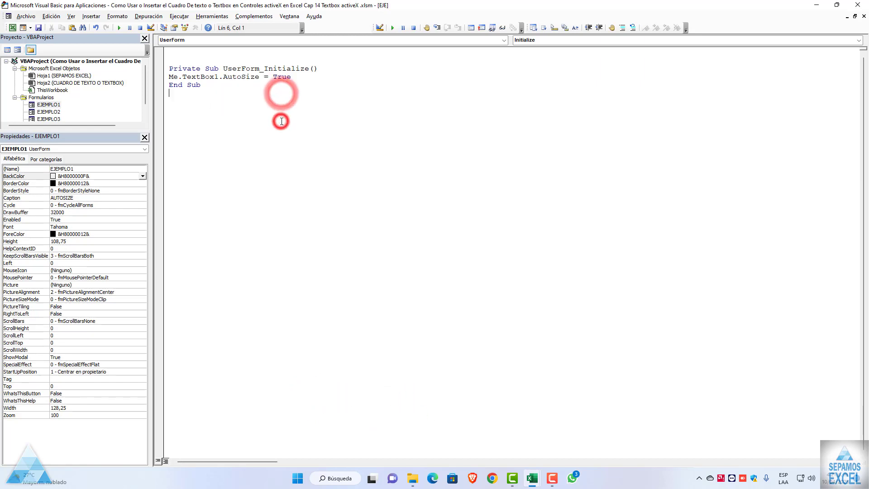
{"action": "key", "text": "F5"}
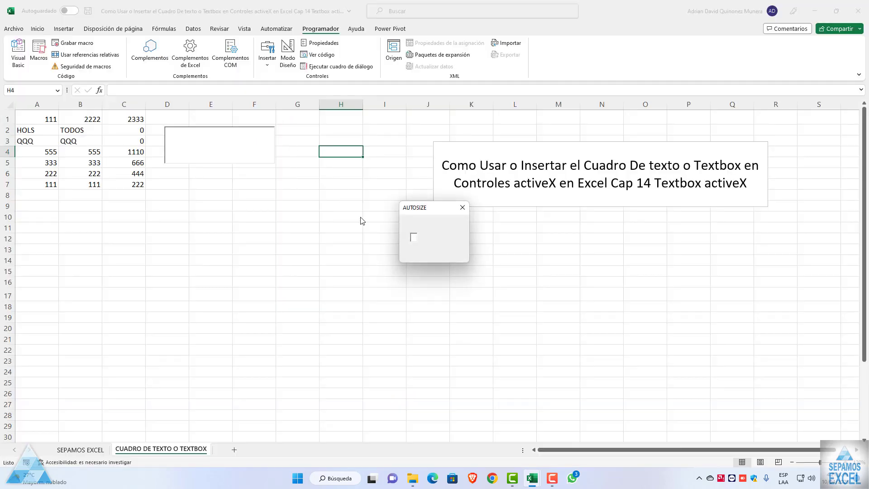
{"action": "type", "text": "QQQQQQQQQQQ"}
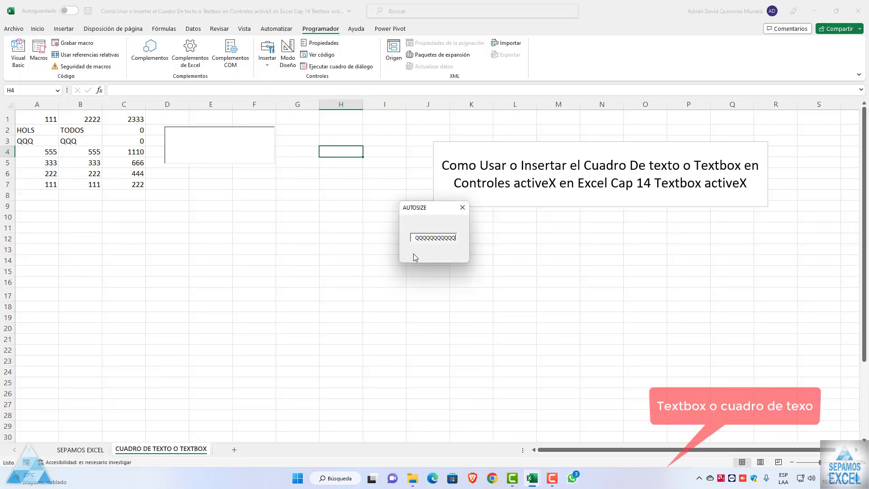
{"action": "type", "text": "QQQ"}
- Widen the AUTOSIZE form to 207 and stretch TextBox1 wider to the right
{"action": "left_click", "coordinate": [460, 207]}
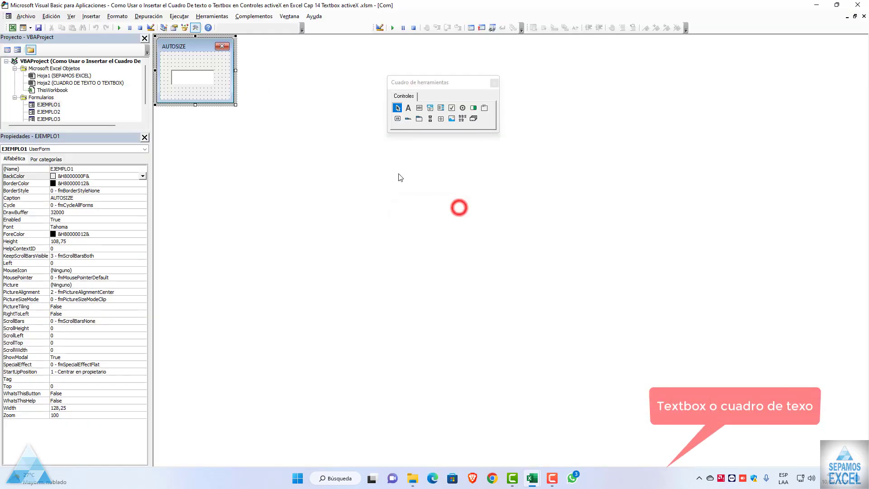
{"action": "left_click_drag", "start_coordinate": [444, 81], "coordinate": [440, 148]}
{"action": "left_click", "coordinate": [217, 78]}
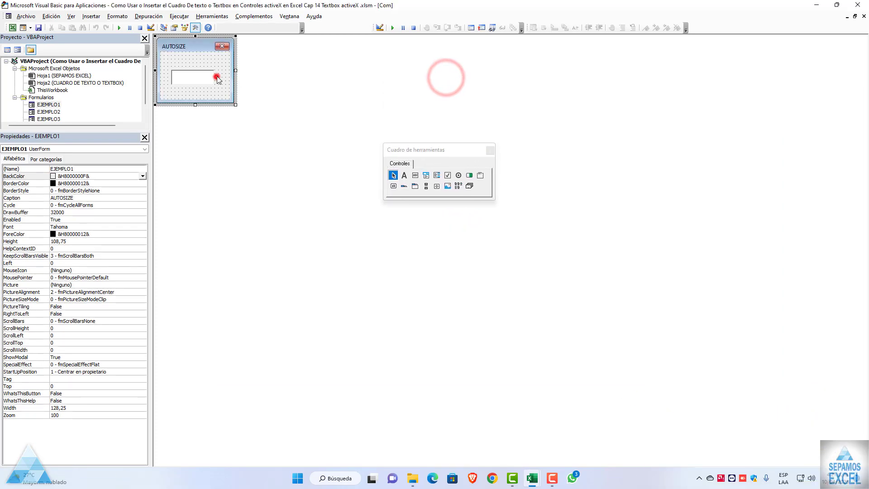
{"action": "left_click_drag", "start_coordinate": [236, 70], "coordinate": [281, 70]}
{"action": "left_click", "coordinate": [213, 79]}
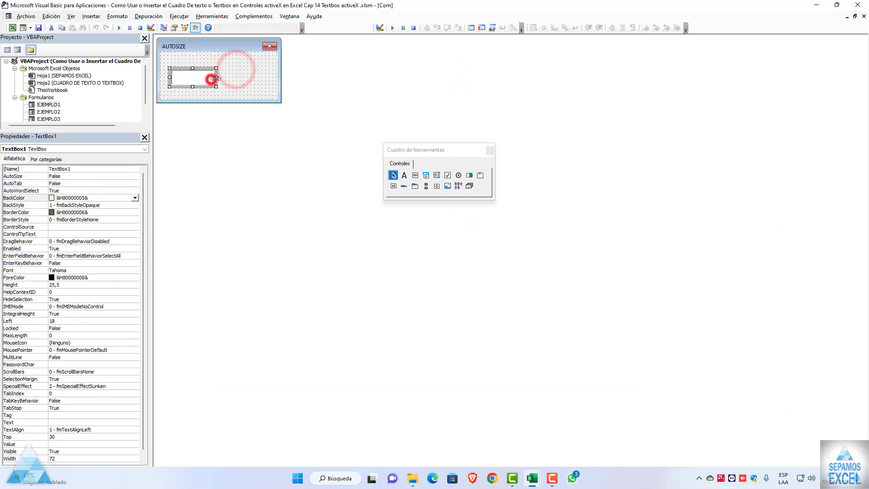
{"action": "left_click_drag", "start_coordinate": [216, 78], "coordinate": [272, 78]}
- Run the form to check the wider text box, then close it
{"action": "left_click", "coordinate": [247, 67]}
{"action": "key", "text": "F5"}
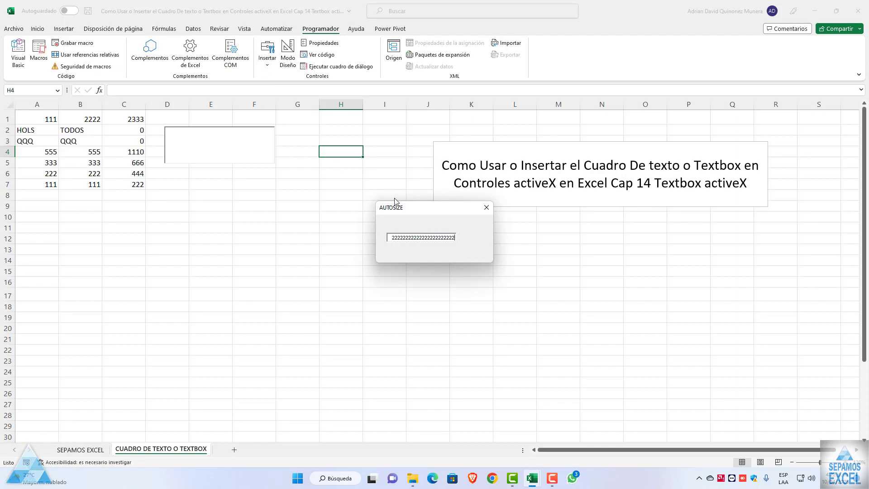
{"action": "left_click", "coordinate": [487, 208]}
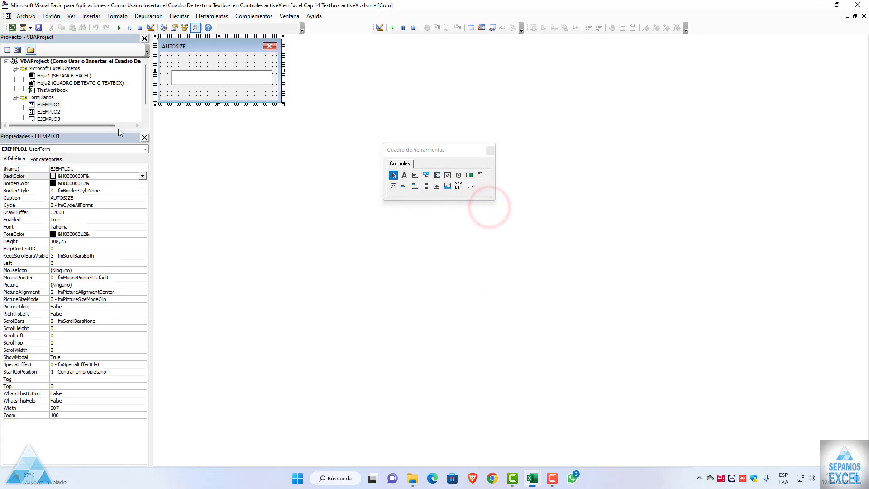
- Open the EJEMPLO2 MULTILINE form and set TextBox1's MultiLine property to False
{"action": "left_click_drag", "start_coordinate": [118, 131], "coordinate": [119, 179]}
{"action": "double_click", "coordinate": [54, 112]}
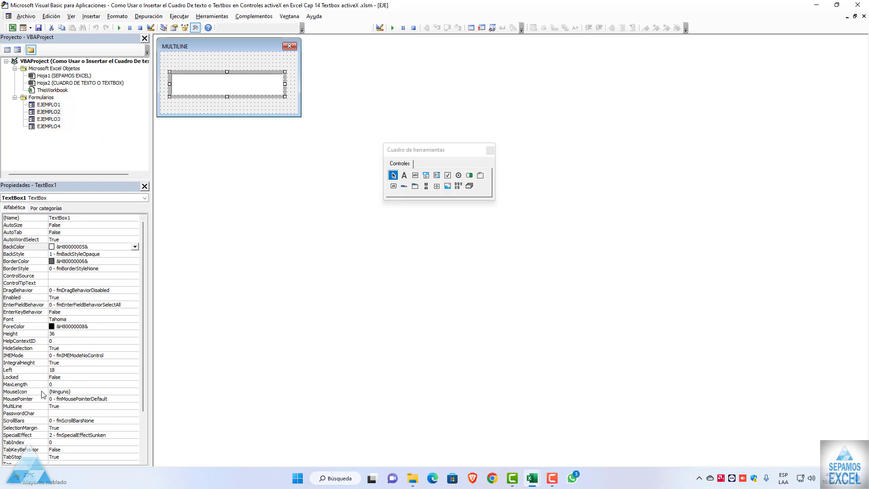
{"action": "left_click", "coordinate": [33, 406]}
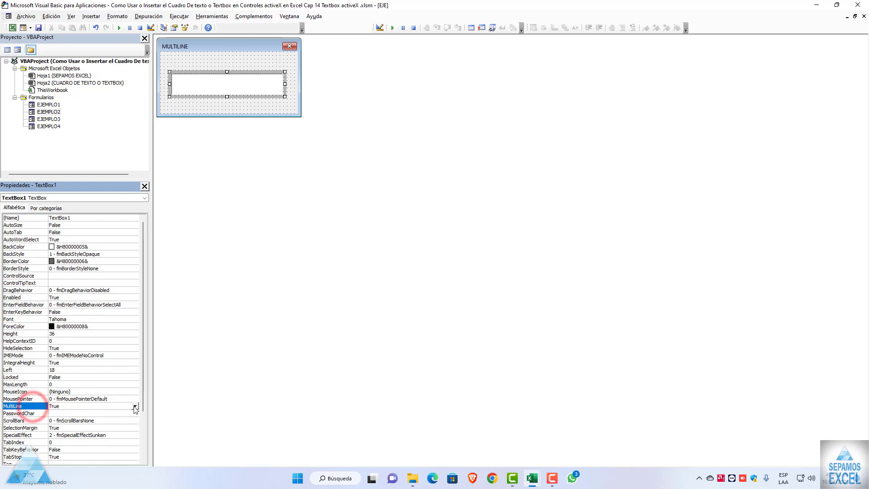
{"action": "left_click", "coordinate": [134, 406]}
{"action": "left_click", "coordinate": [71, 419]}
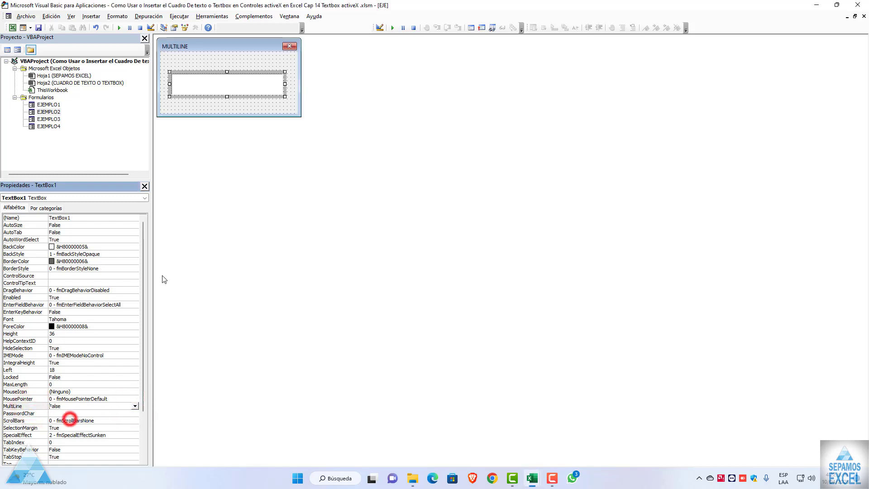
- Replace the MULTILINE form's Click procedure with a UserForm_Initialize procedure
{"action": "double_click", "coordinate": [214, 104]}
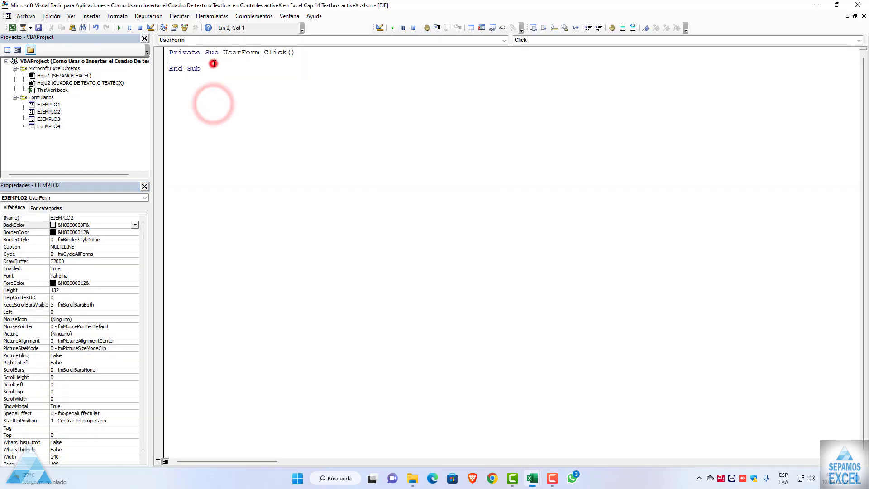
{"action": "left_click", "coordinate": [531, 39]}
{"action": "left_click", "coordinate": [522, 99]}
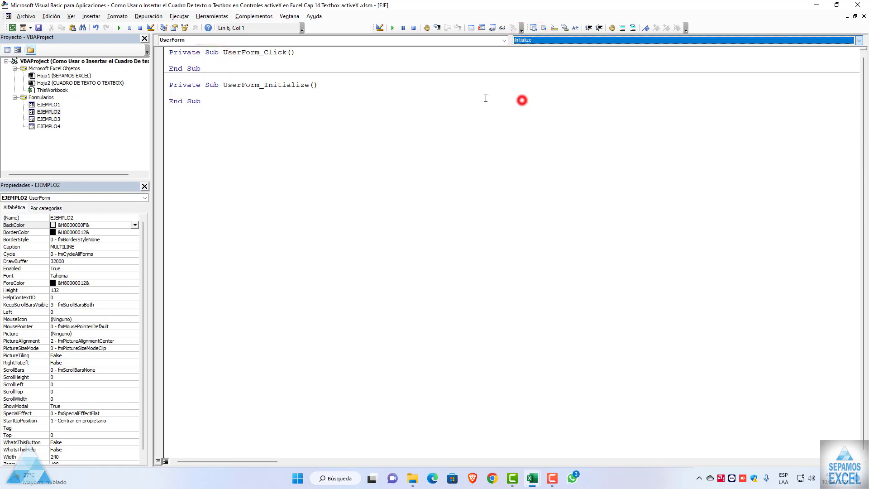
{"action": "left_click_drag", "start_coordinate": [210, 71], "coordinate": [168, 51]}
{"action": "key", "text": "Delete"}
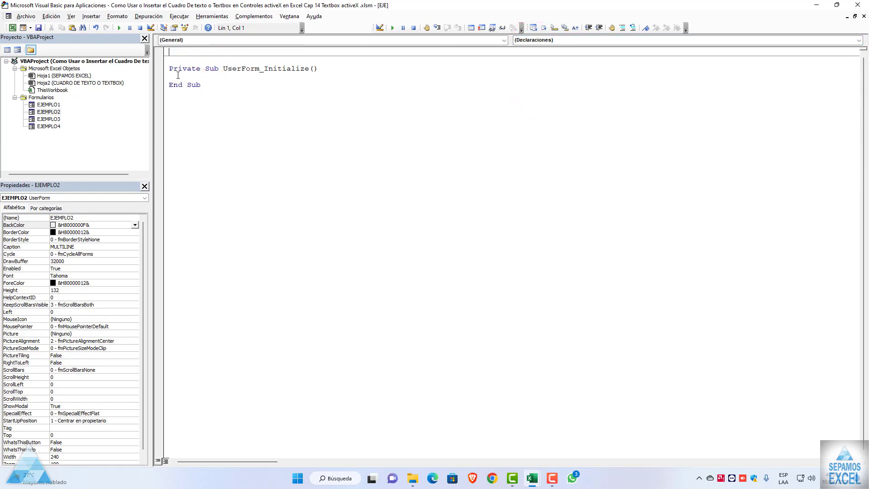
- Write Me.TextBox1.MultiLine = True in Initialize and run the form
{"action": "left_click", "coordinate": [183, 78]}
{"action": "type", "text": "ME."}
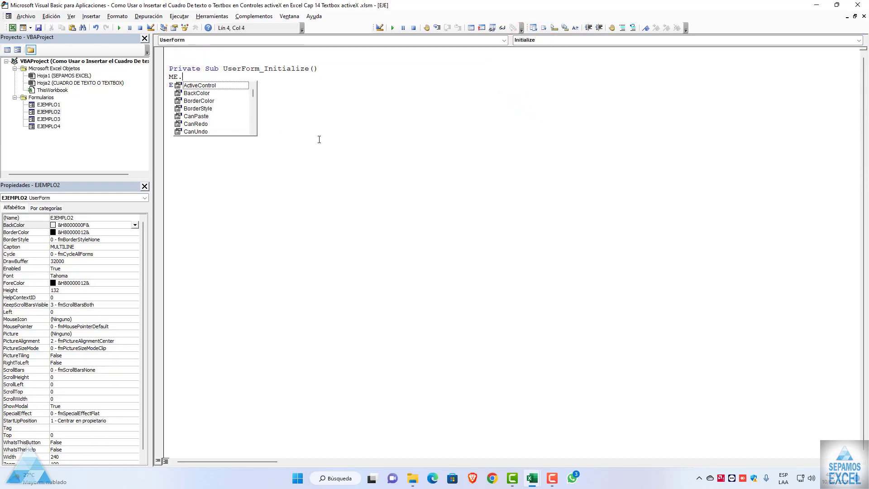
{"action": "type", "text": "TextBox1 "}
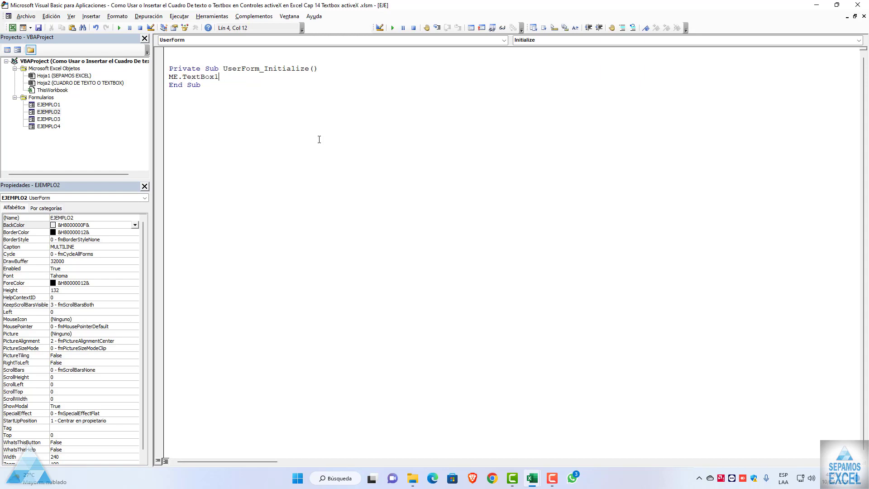
{"action": "type", "text": ".MultiLine =True"}
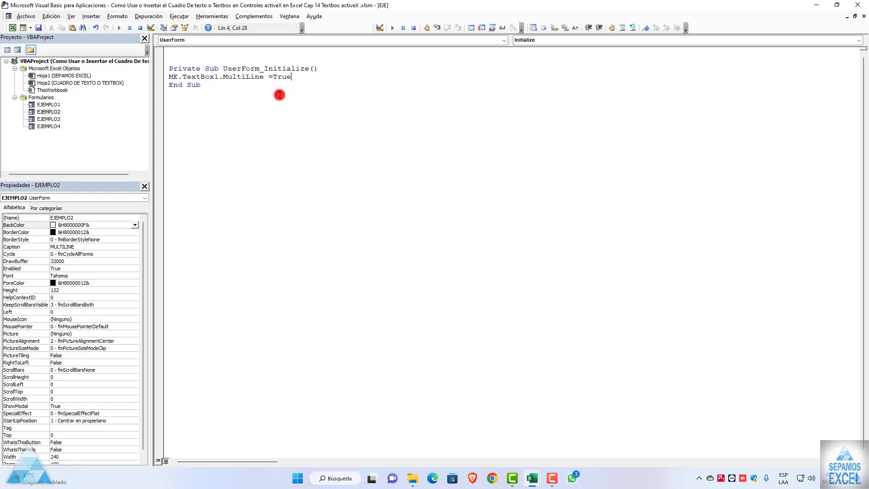
{"action": "left_click", "coordinate": [280, 95]}
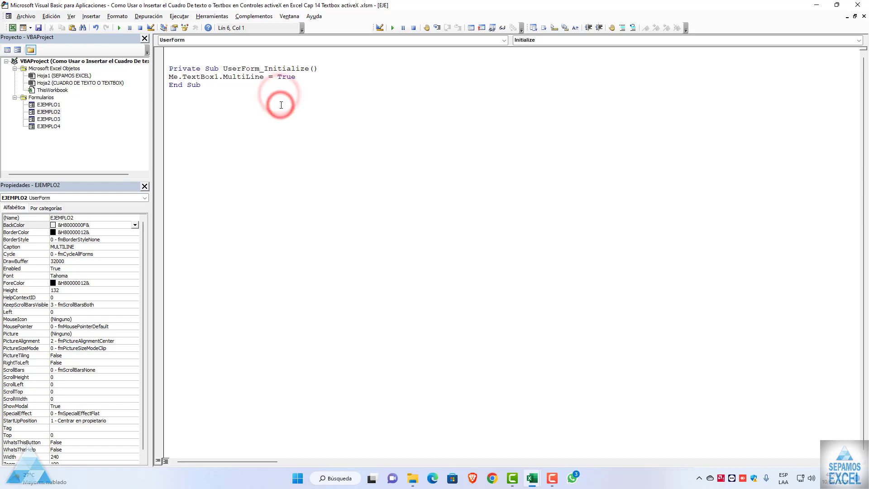
{"action": "key", "text": "F5"}
{"action": "type", "text": "FFFFFF"}
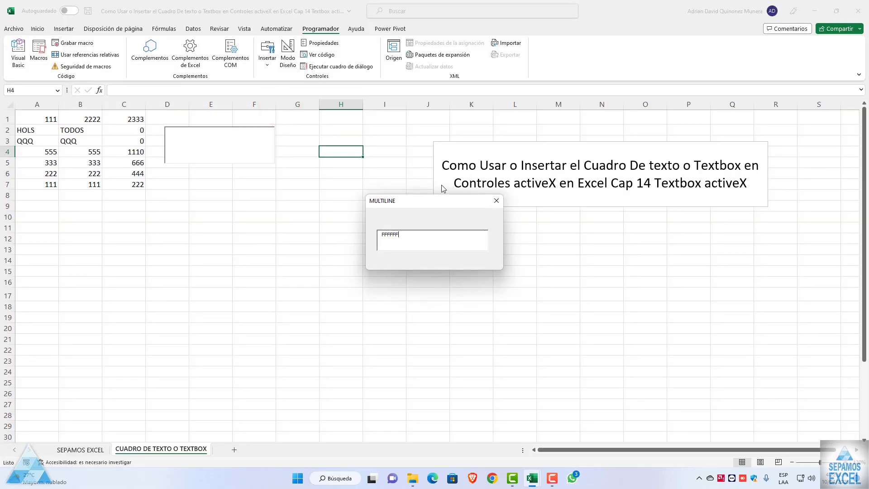
{"action": "type", "text": "FFFFFFFFFFFFFFFFFFFFFFFFFFFFFFFFFFFFFFFFFFFFFFFFFFFFFFFFFFFF"}
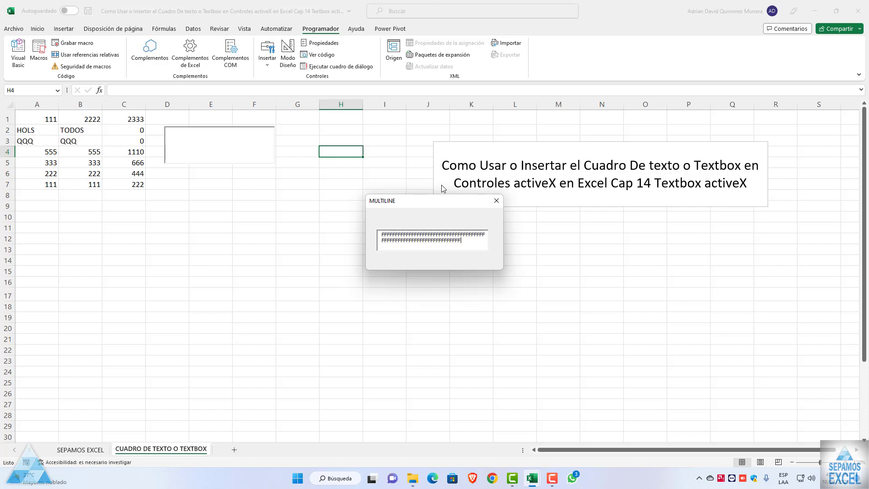
{"action": "type", "text": "FFFFFFFFFFFFFFFFFFFFFFFFFFFFFFFFFFFFFFFFFFF"}
{"action": "key", "text": "BackSpace"}
{"action": "key", "text": "BackSpace"}
{"action": "key", "text": "BackSpace"}
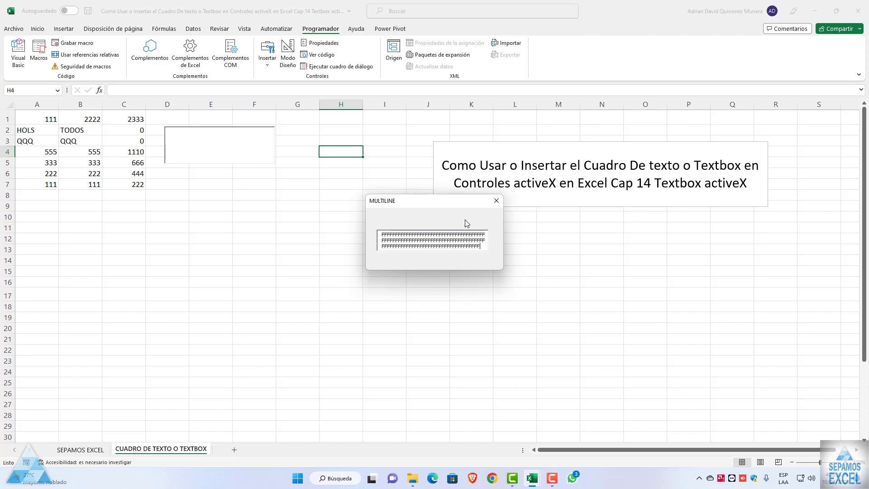
{"action": "key", "text": "BackSpace"}
{"action": "key", "text": "BackSpace"}
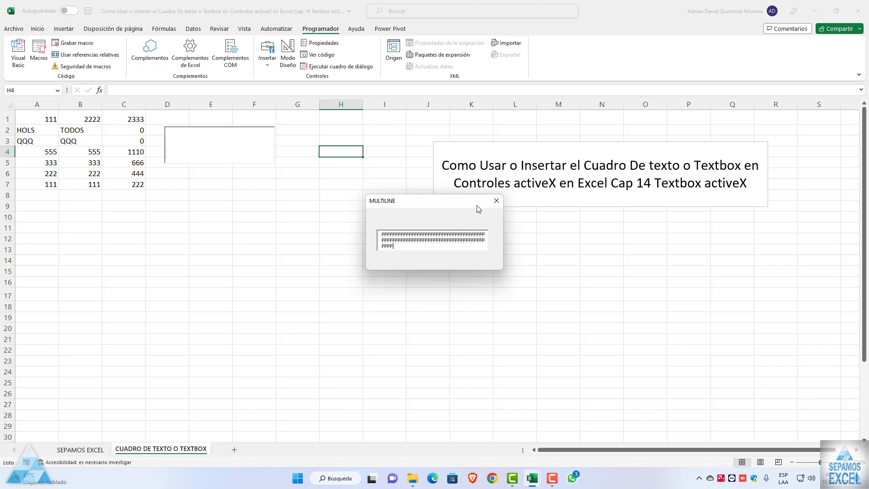
{"action": "key", "text": "BackSpace"}
{"action": "key", "text": "BackSpace"}
{"action": "key", "text": "BackSpace"}
{"action": "key", "text": "BackSpace"}
{"action": "key", "text": "BackSpace"}
{"action": "key", "text": "BackSpace"}
{"action": "key", "text": "BackSpace"}
{"action": "key", "text": "BackSpace"}
{"action": "key", "text": "BackSpace"}
{"action": "key", "text": "BackSpace"}
{"action": "key", "text": "BackSpace"}
{"action": "key", "text": "BackSpace"}
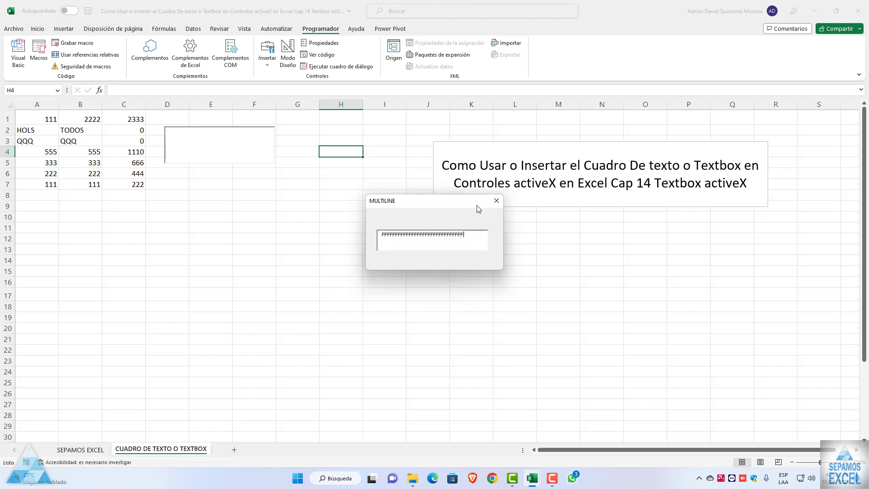
{"action": "key", "text": "BackSpace"}
{"action": "key", "text": "BackSpace"}
{"action": "key", "text": "BackSpace"}
{"action": "key", "text": "BackSpace"}
{"action": "key", "text": "BackSpace"}
{"action": "key", "text": "BackSpace"}
{"action": "key", "text": "ctrl+z"}
{"action": "key", "text": "BackSpace"}
{"action": "key", "text": "BackSpace"}
{"action": "key", "text": "BackSpace"}
{"action": "key", "text": "BackSpace"}
{"action": "key", "text": "BackSpace"}
{"action": "key", "text": "BackSpace"}
{"action": "key", "text": "BackSpace"}
{"action": "key", "text": "BackSpace"}
{"action": "key", "text": "BackSpace"}
{"action": "key", "text": "ctrl+z"}
{"action": "key", "text": "BackSpace"}
{"action": "key", "text": "BackSpace"}
{"action": "key", "text": "BackSpace"}
{"action": "key", "text": "BackSpace"}
{"action": "key", "text": "BackSpace"}
{"action": "key", "text": "BackSpace"}
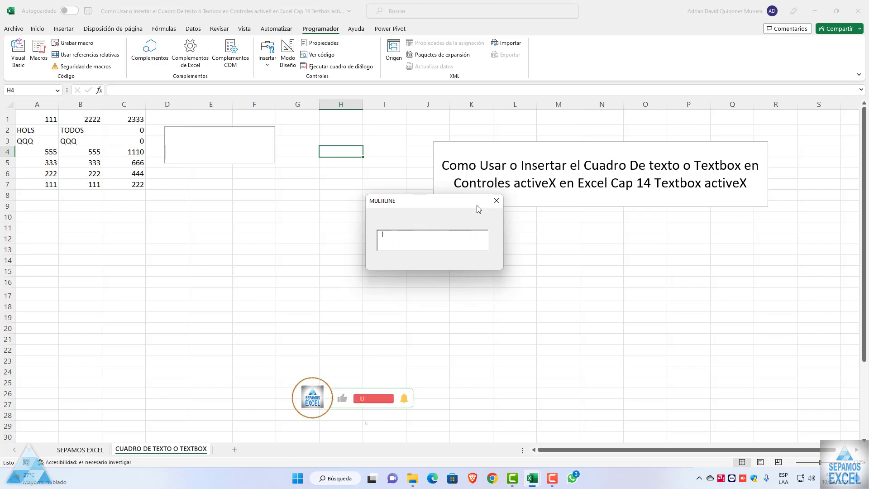
- Close the running form and set TextBox1's ScrollBars to 0 - fmScrollBarsNone
{"action": "left_click", "coordinate": [497, 201]}
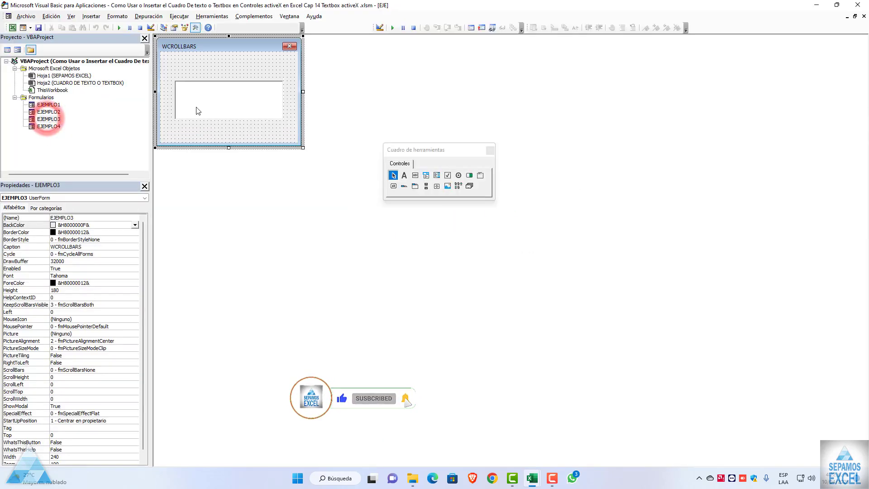
{"action": "left_click", "coordinate": [194, 104]}
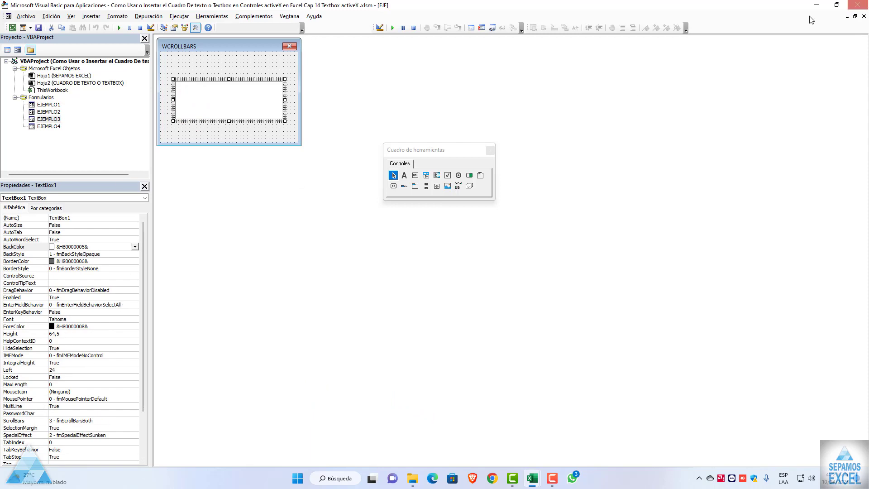
{"action": "left_click", "coordinate": [67, 420]}
{"action": "left_click", "coordinate": [134, 420]}
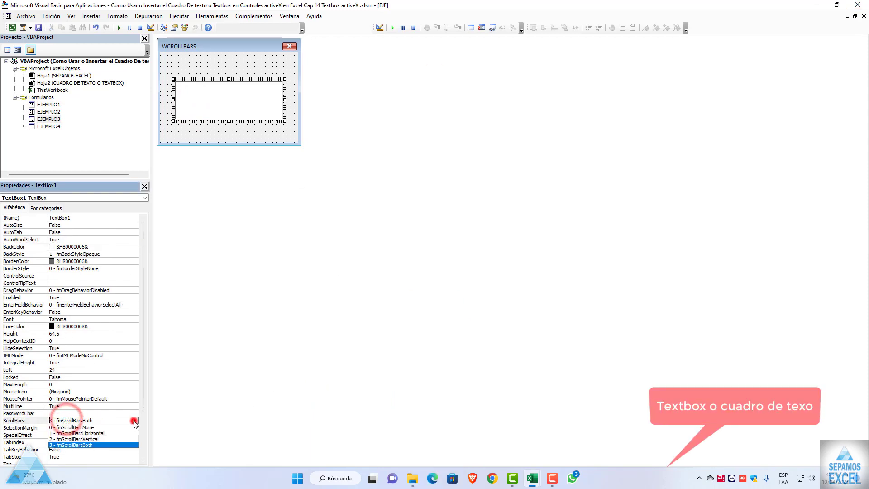
{"action": "left_click", "coordinate": [92, 427]}
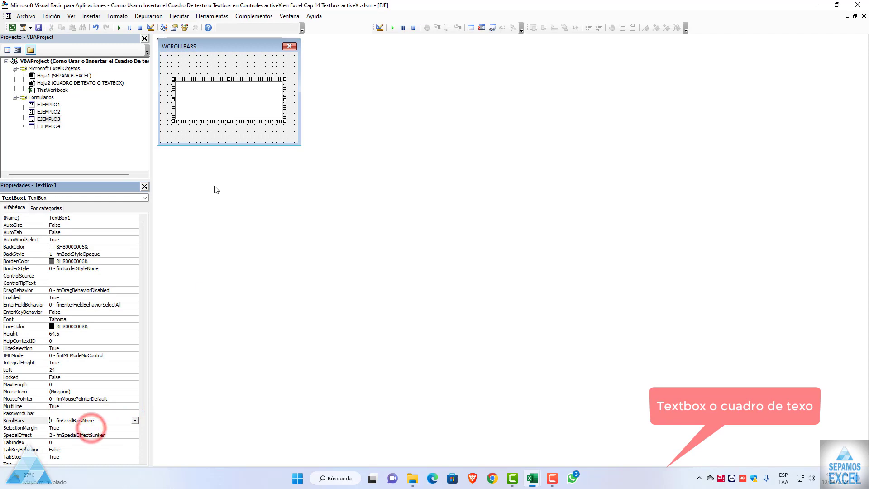
- Open the WCROLLBARS form's code, placing the cursor in its Click procedure
{"action": "left_click", "coordinate": [219, 129]}
{"action": "left_click", "coordinate": [217, 102]}
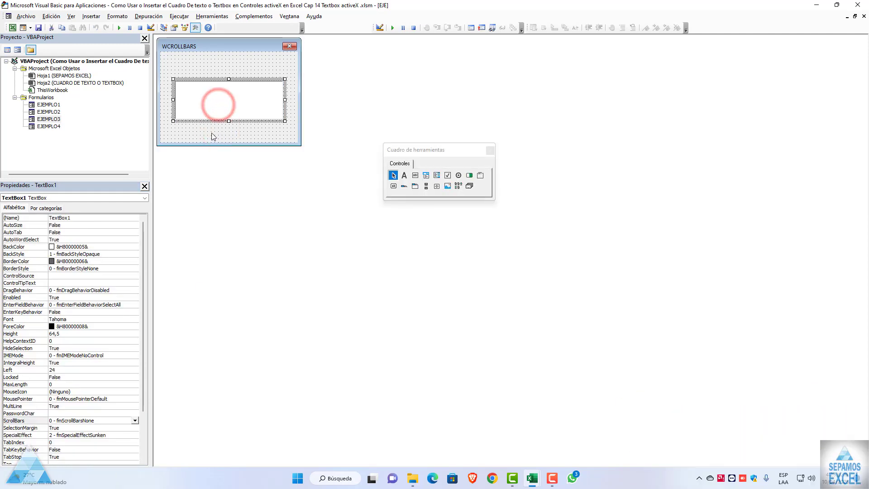
{"action": "double_click", "coordinate": [212, 132]}
{"action": "left_click", "coordinate": [223, 61]}
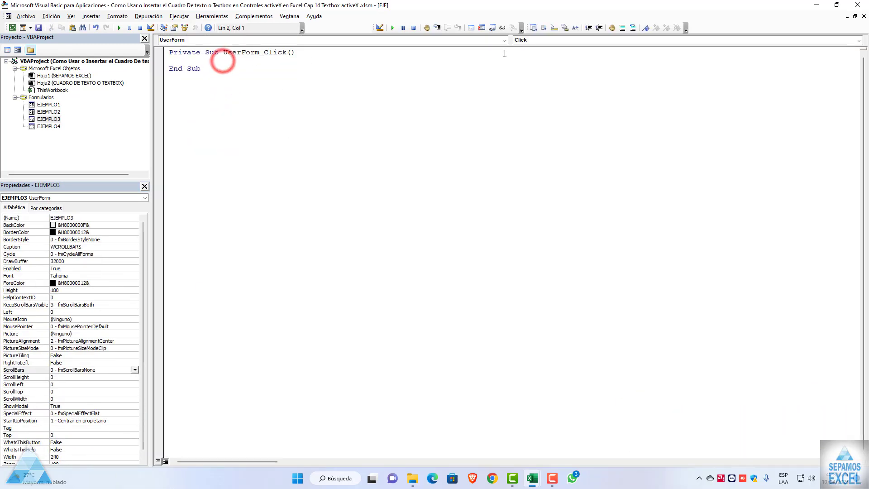
- Create UserForm_Initialize with a line setting TextBox1.ScrollBars to horizontal scroll bars
{"action": "left_click", "coordinate": [529, 41]}
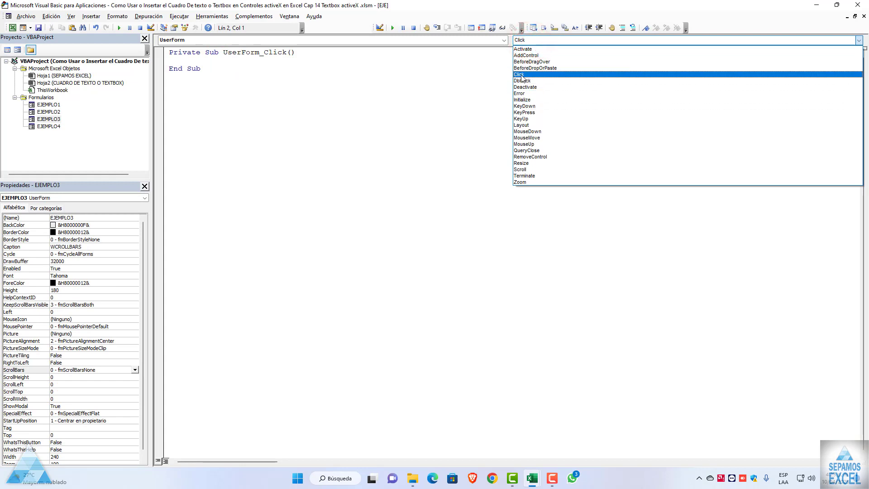
{"action": "left_click", "coordinate": [522, 99]}
{"action": "type", "text": "ME"}
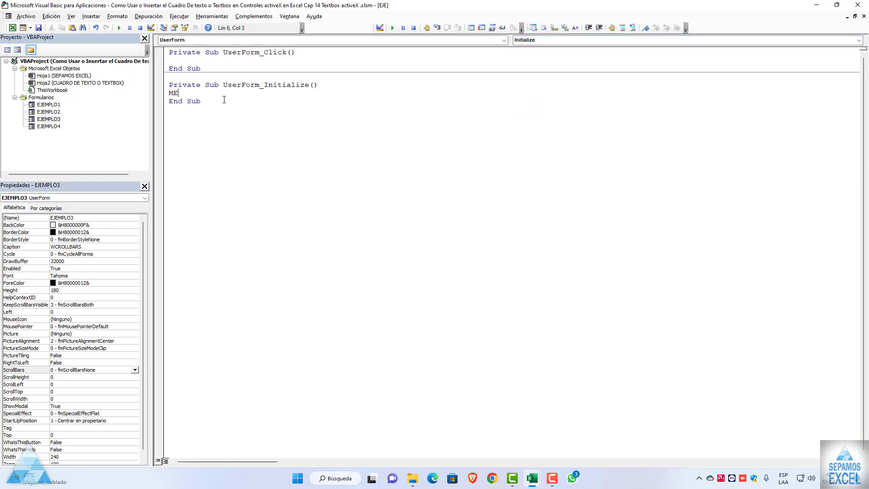
{"action": "type", "text": ".TE"}
{"action": "type", "text": ".ScrollBars"}
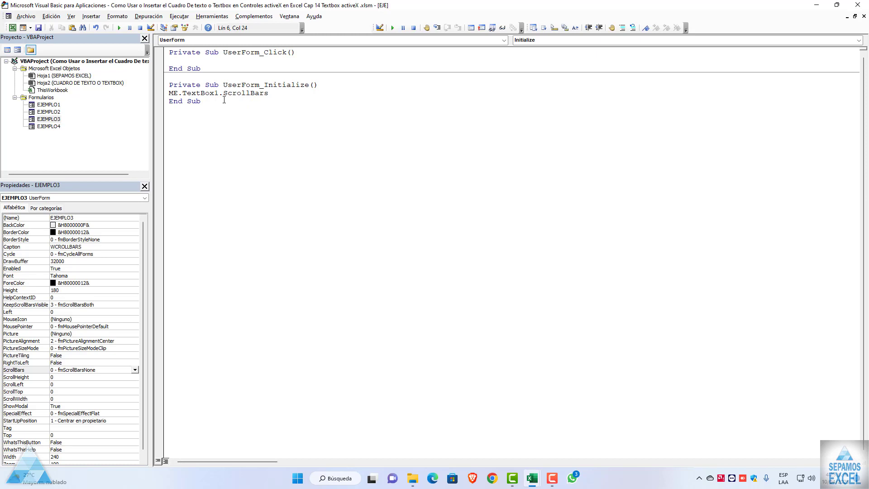
{"action": "type", "text": " ="}
{"action": "left_click", "coordinate": [298, 109]}
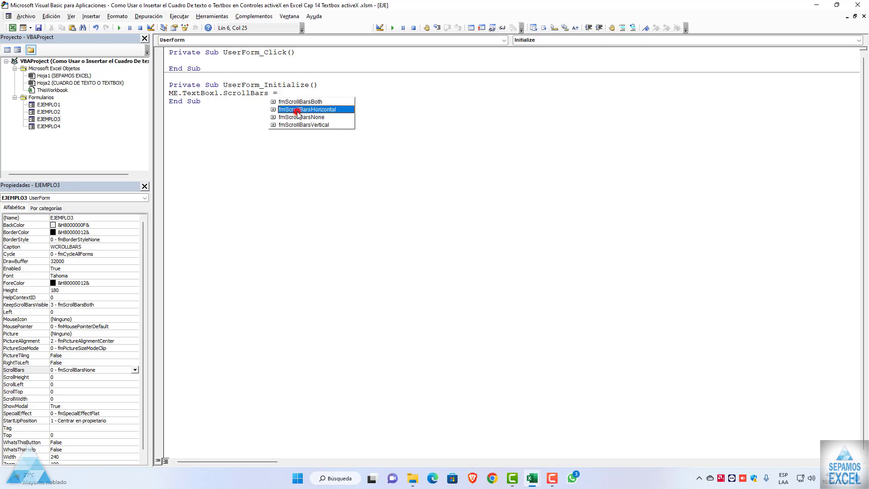
{"action": "key", "text": "Return"}
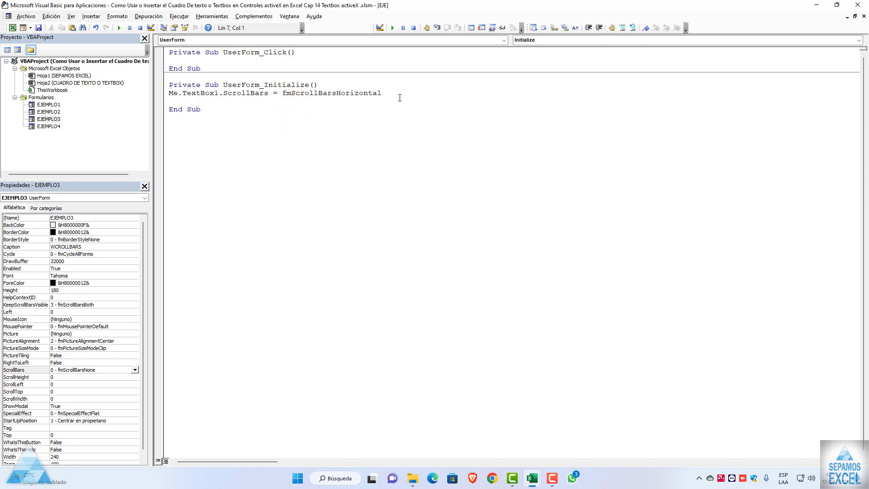
- Add a second Me.TextBox1.ScrollBars line set to horizontal scroll bars
{"action": "type", "text": "ME.Te"}
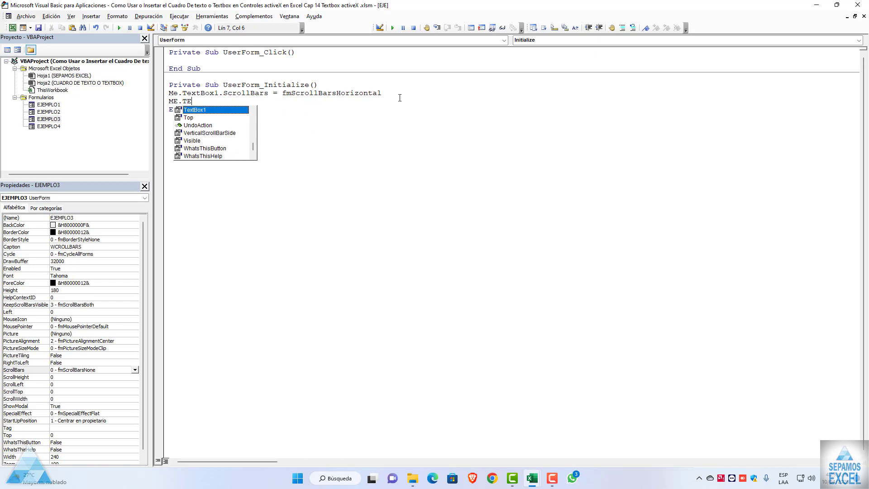
{"action": "key", "text": "space"}
{"action": "type", "text": ".SC"}
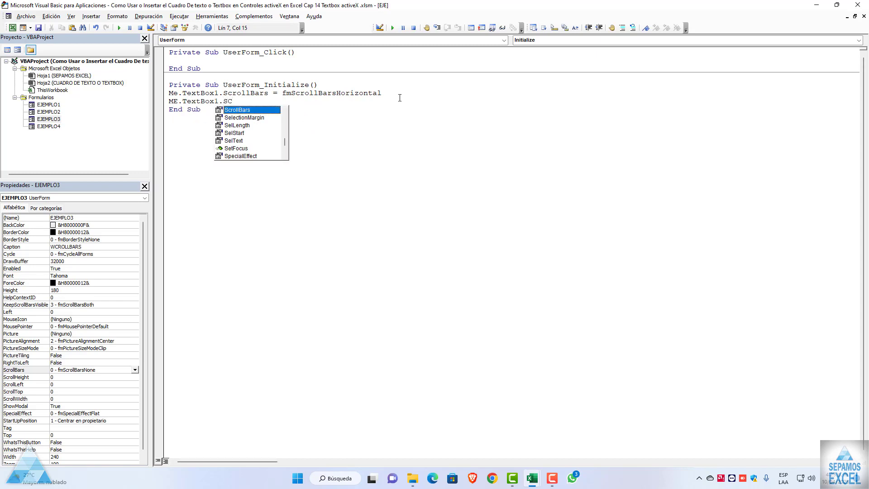
{"action": "key", "text": "space"}
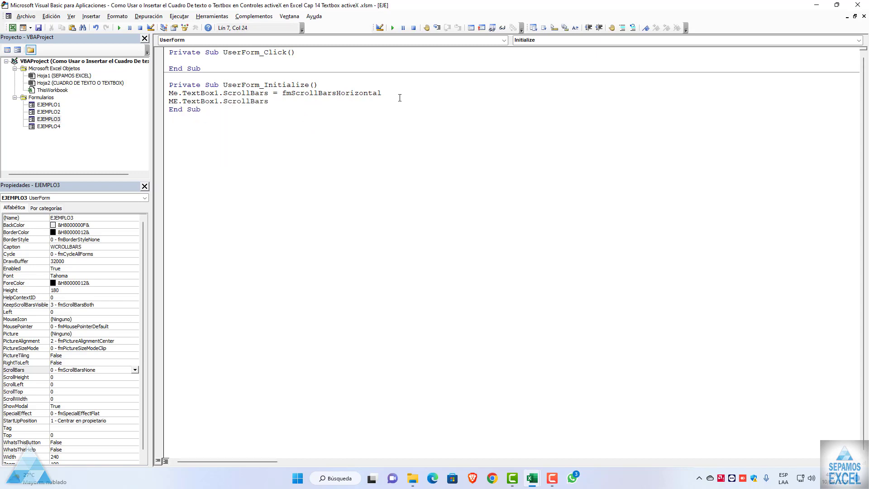
{"action": "type", "text": "="}
{"action": "double_click", "coordinate": [334, 120]}
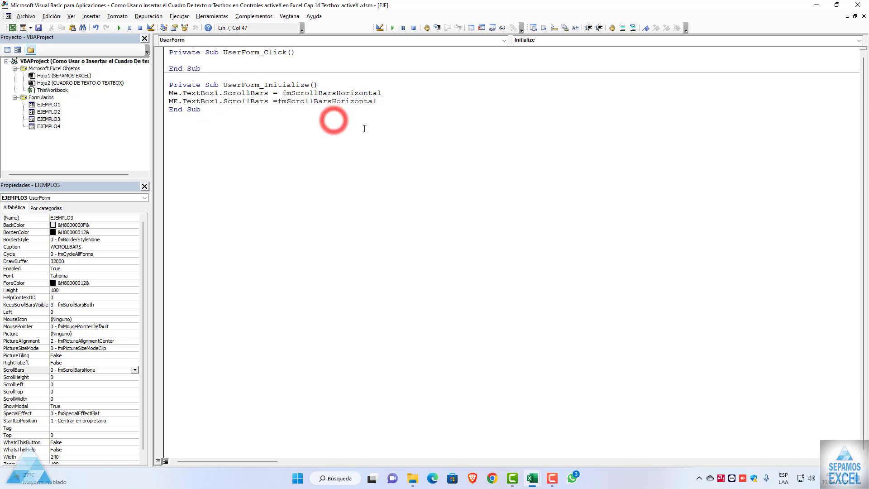
{"action": "key", "text": "Return"}
{"action": "type", "text": "ME"}
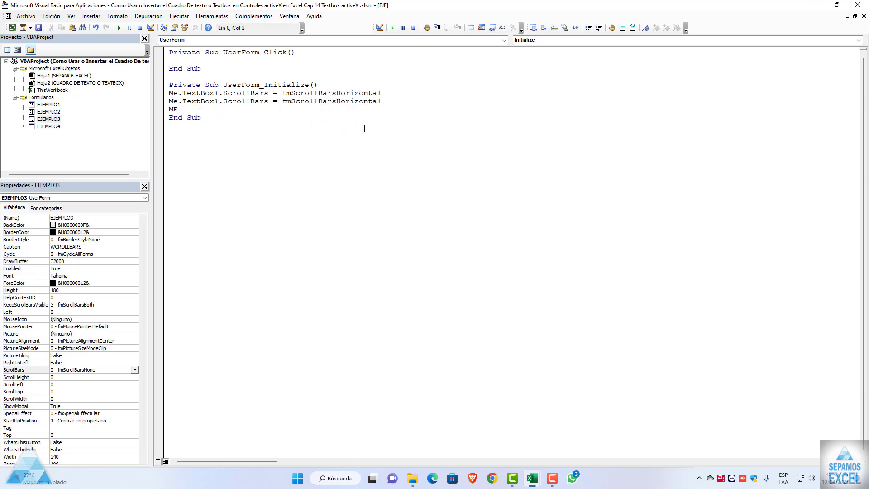
- Add ScrollBars lines set to fmScrollBarsNone, then fmScrollBarsVertical, and run the form
{"action": "type", "text": ".T"}
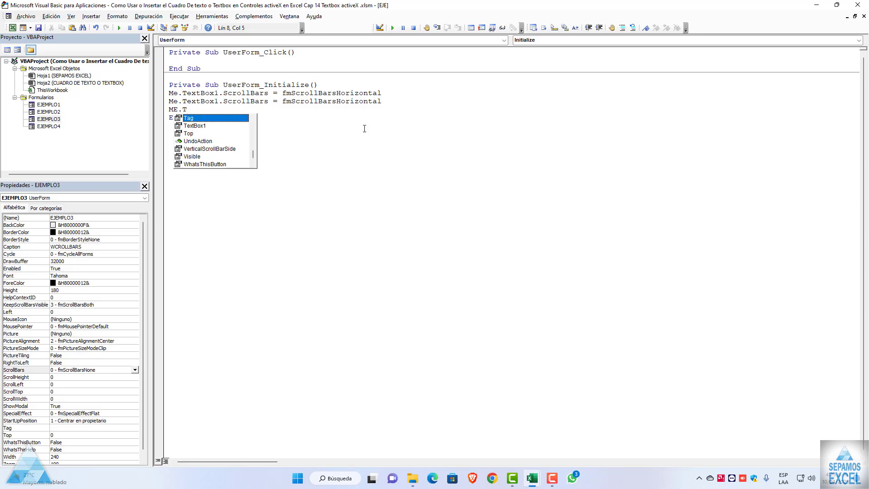
{"action": "type", "text": "e "}
{"action": "type", "text": ".Scr "}
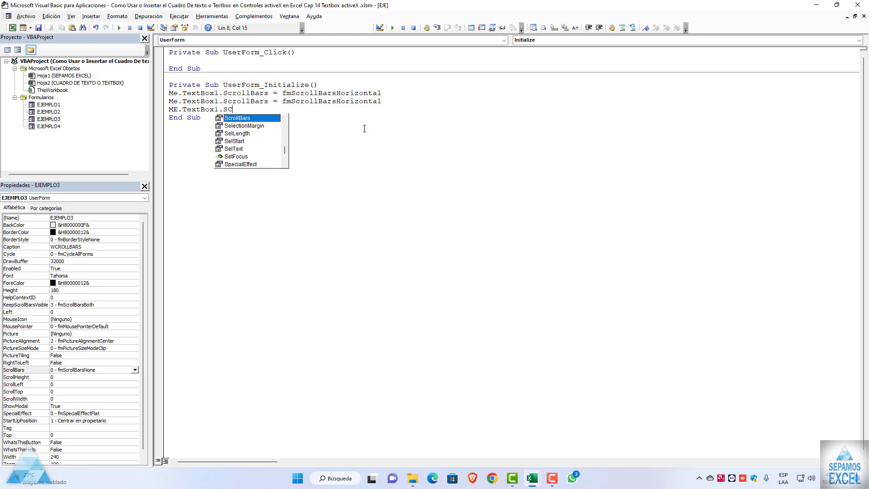
{"action": "type", "text": "="}
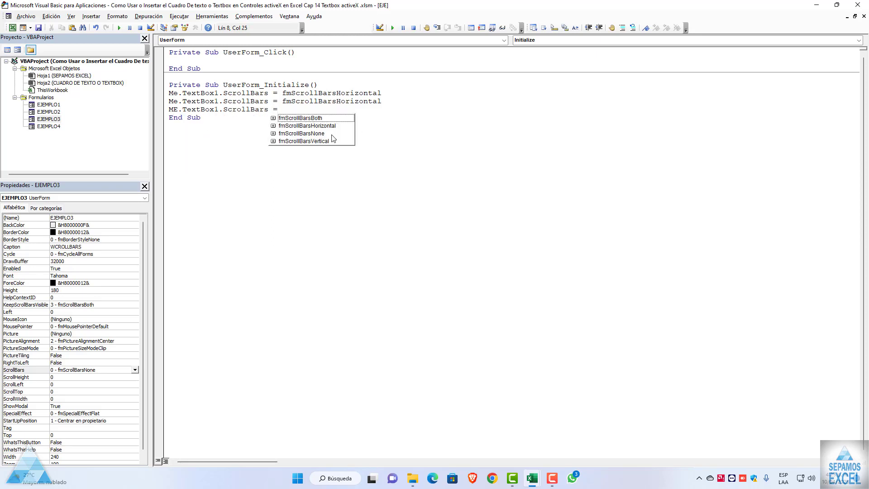
{"action": "left_click", "coordinate": [332, 134]}
{"action": "key", "text": "Return"}
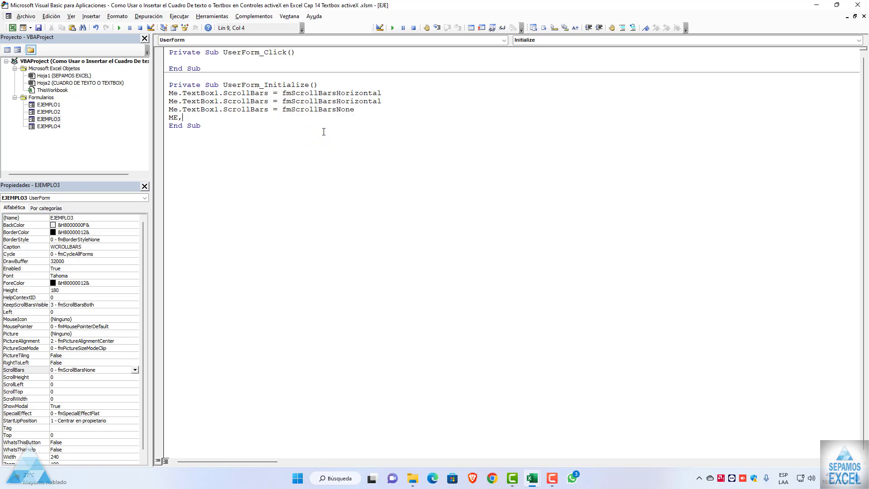
{"action": "type", "text": ".TE"}
{"action": "type", "text": ".SC"}
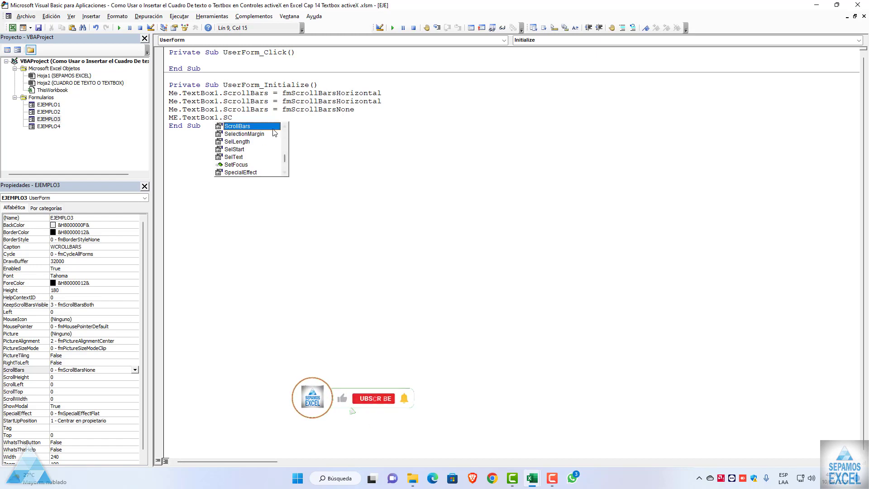
{"action": "double_click", "coordinate": [259, 127]}
{"action": "type", "text": "="}
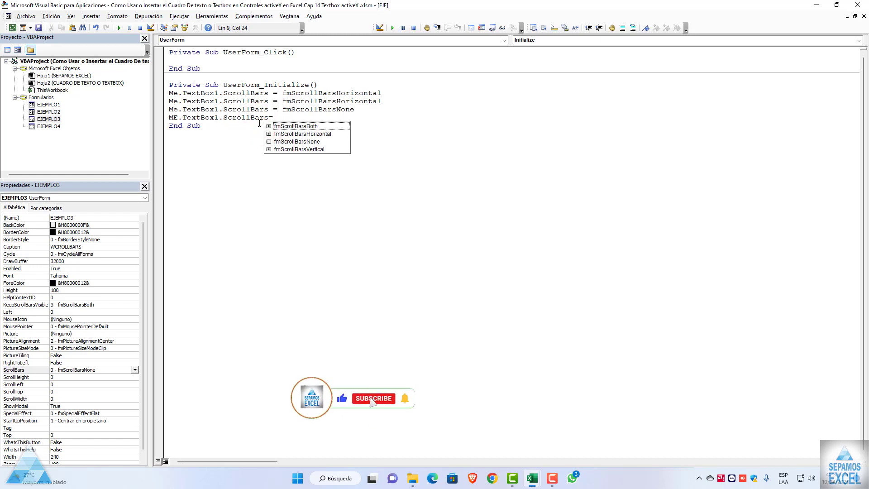
{"action": "double_click", "coordinate": [296, 150]}
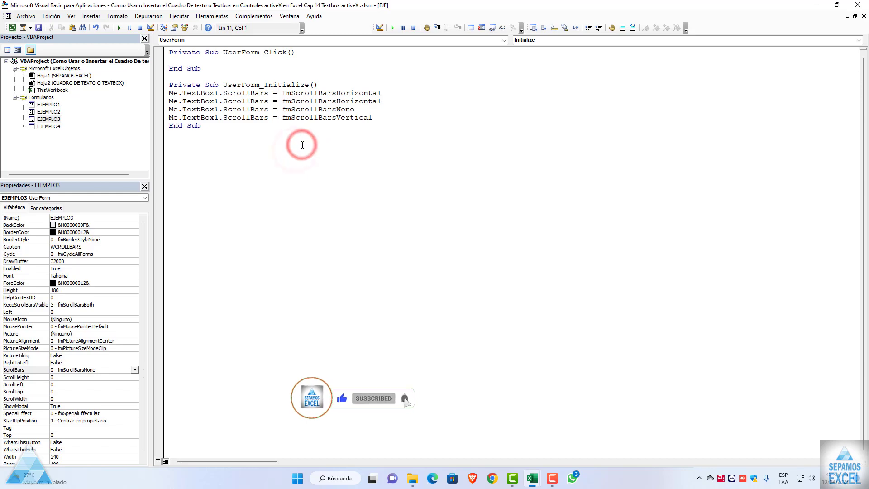
{"action": "key", "text": "F5"}
- Type a long string of R's into TextBox1 and scroll through it vertically
{"action": "type", "text": "RRRRRRR"}
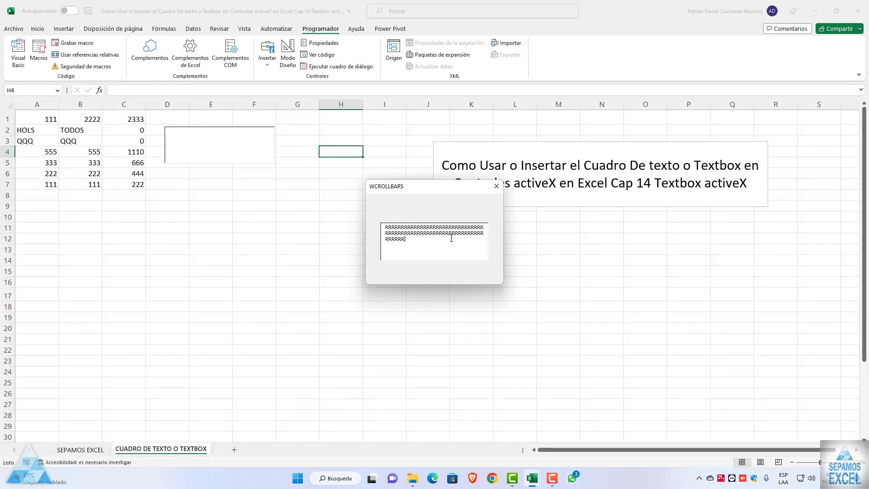
{"action": "type", "text": "RRRRRRRRRRRRRRR"}
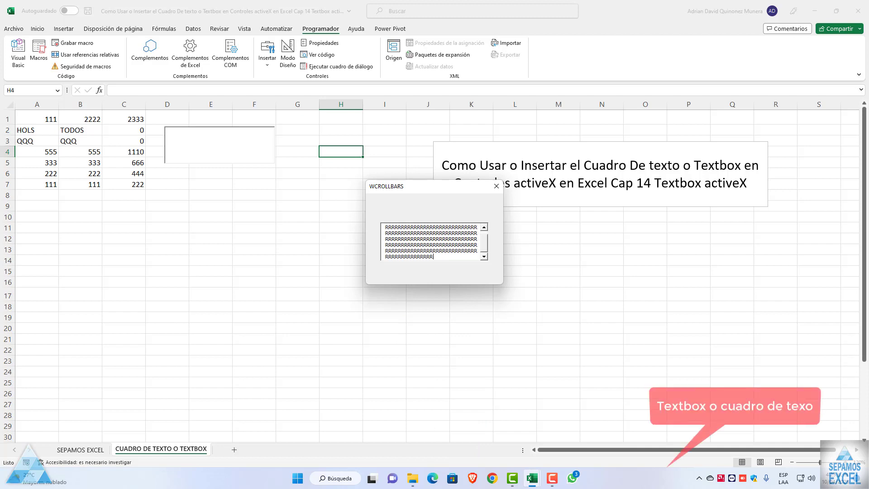
{"action": "type", "text": "RRRRRRRRRRRRRRRRRRRRRRRRRRRRRRRR"}
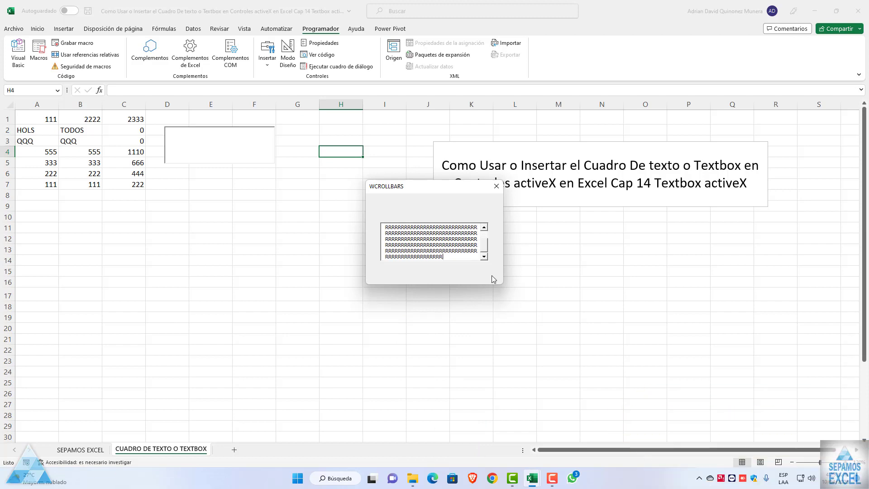
{"action": "left_click_drag", "start_coordinate": [485, 246], "coordinate": [486, 241]}
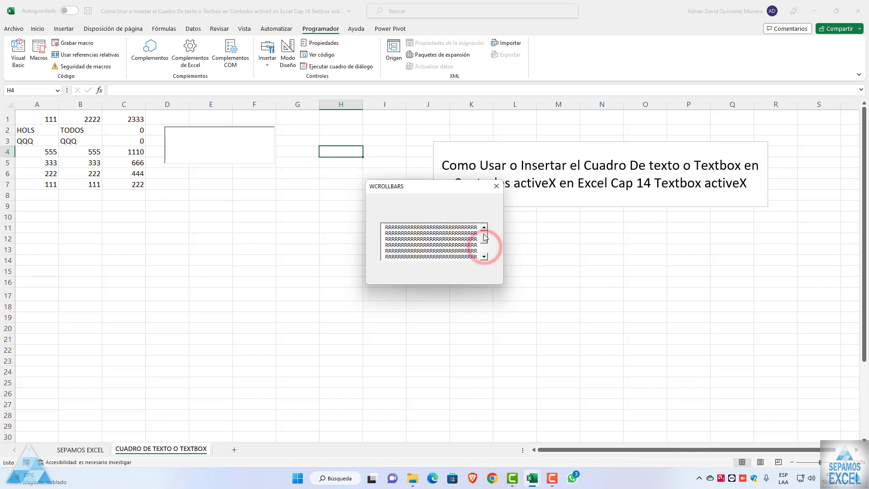
- Open EJEMPLO4's code, create UserForm_Initialize, and begin typing Me.TextBox1.Text inside it
{"action": "left_click", "coordinate": [497, 188]}
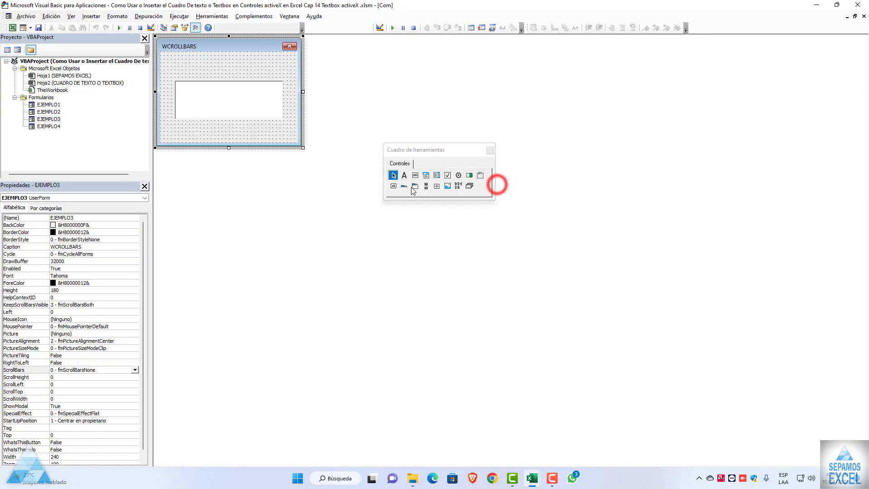
{"action": "left_click", "coordinate": [235, 129]}
{"action": "double_click", "coordinate": [43, 127]}
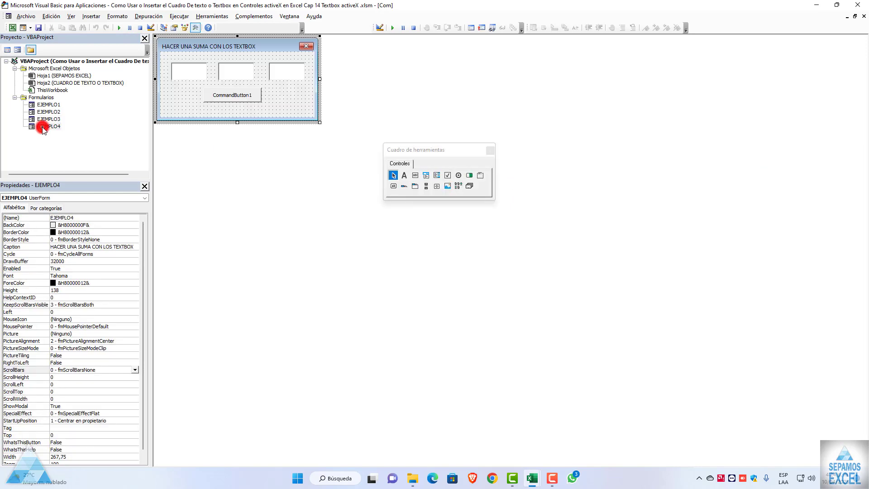
{"action": "double_click", "coordinate": [200, 116]}
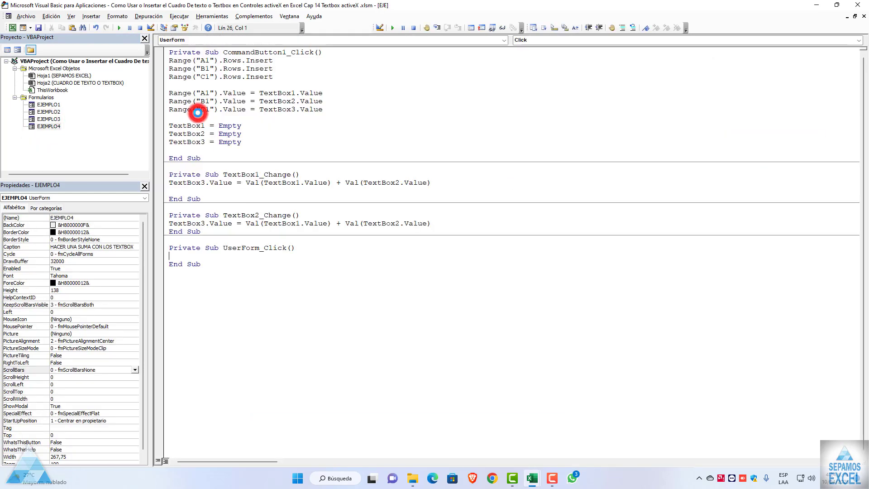
{"action": "left_click", "coordinate": [551, 41]}
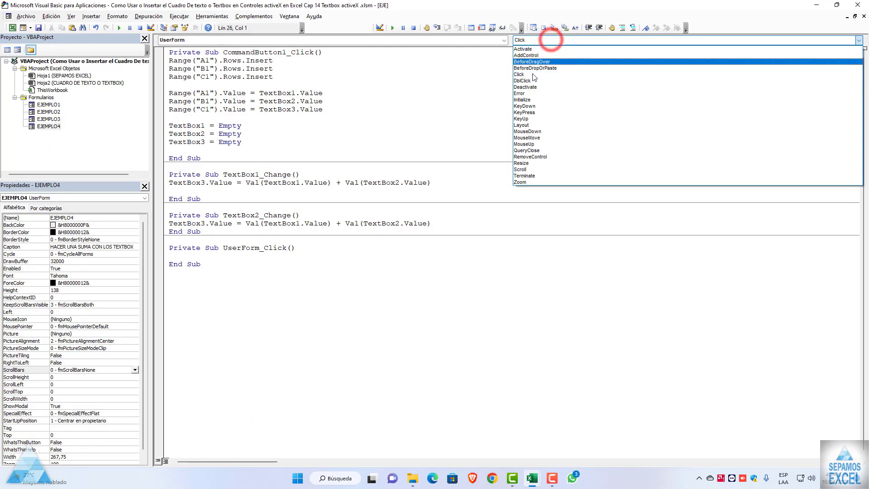
{"action": "left_click", "coordinate": [525, 99]}
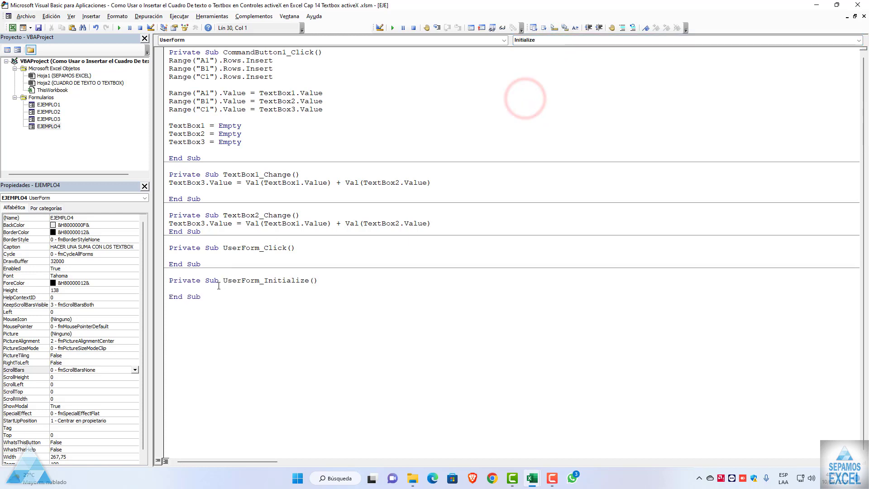
{"action": "type", "text": "ME."}
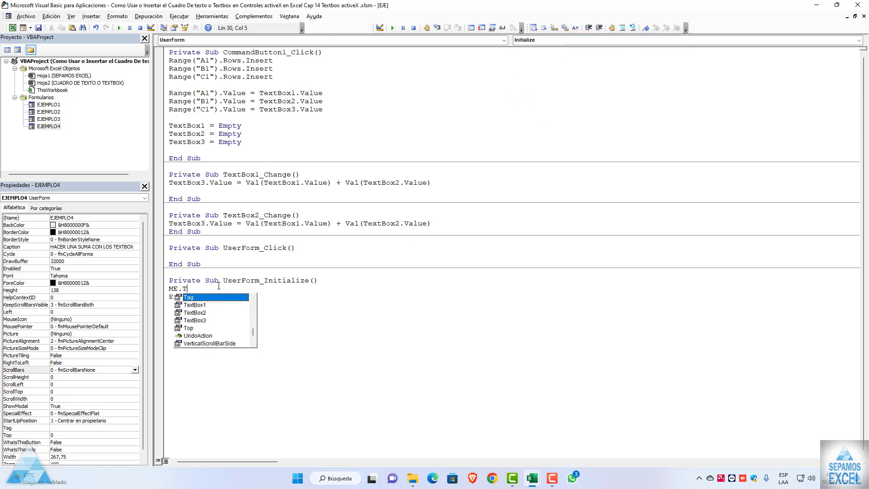
{"action": "type", "text": "TextBox1 .Text = \"HOLA"}
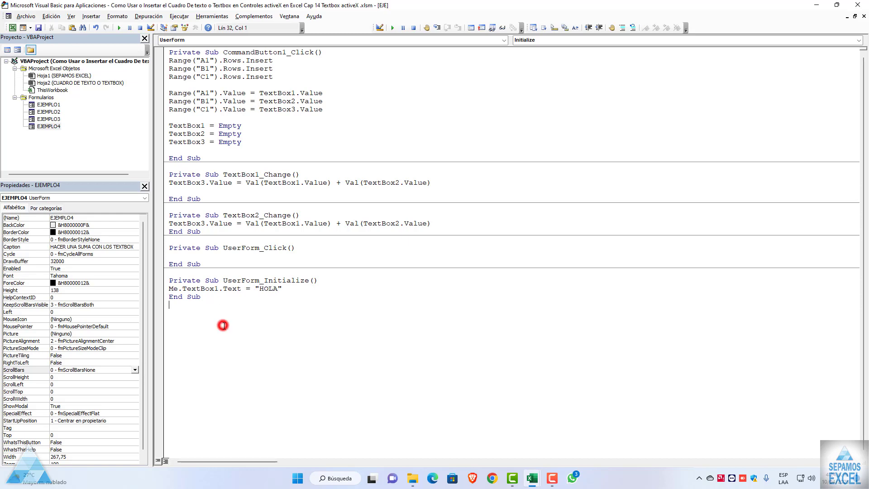
- Run EJEMPLO4 to confirm TextBox1 opens pre-filled with HOLA, then close the form
{"action": "key", "text": "F5"}
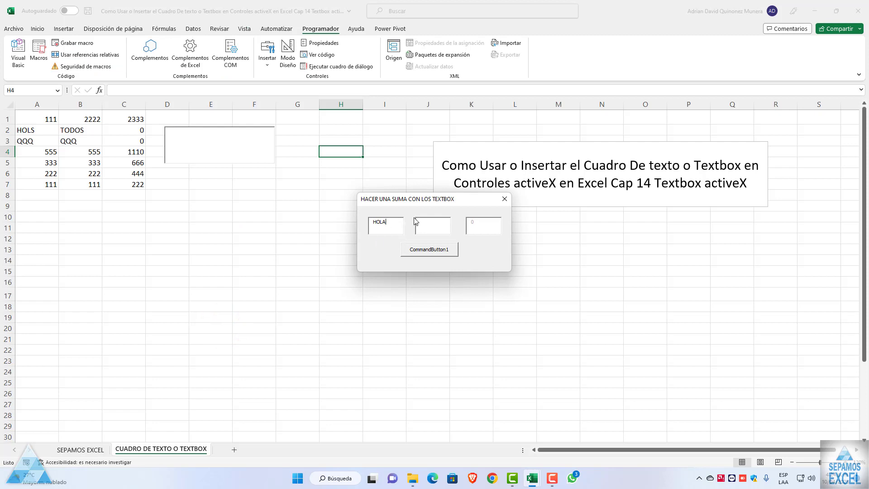
{"action": "left_click_drag", "start_coordinate": [421, 208], "coordinate": [295, 211]}
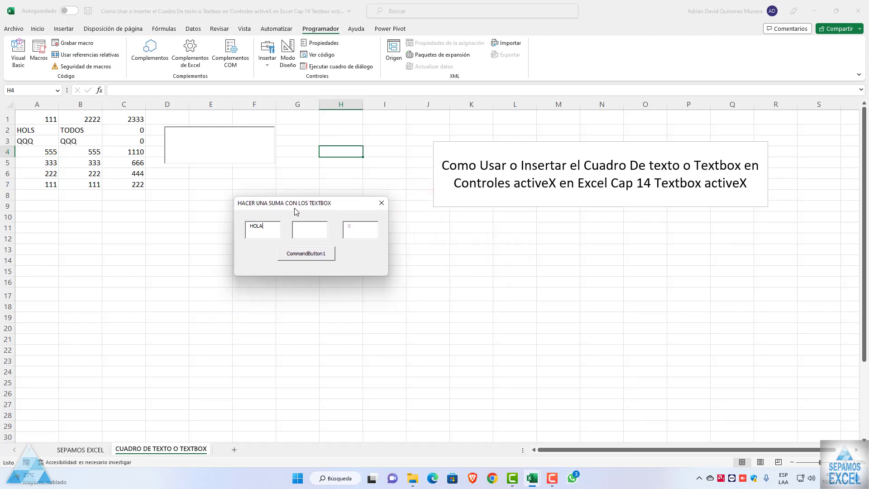
{"action": "left_click", "coordinate": [382, 203]}
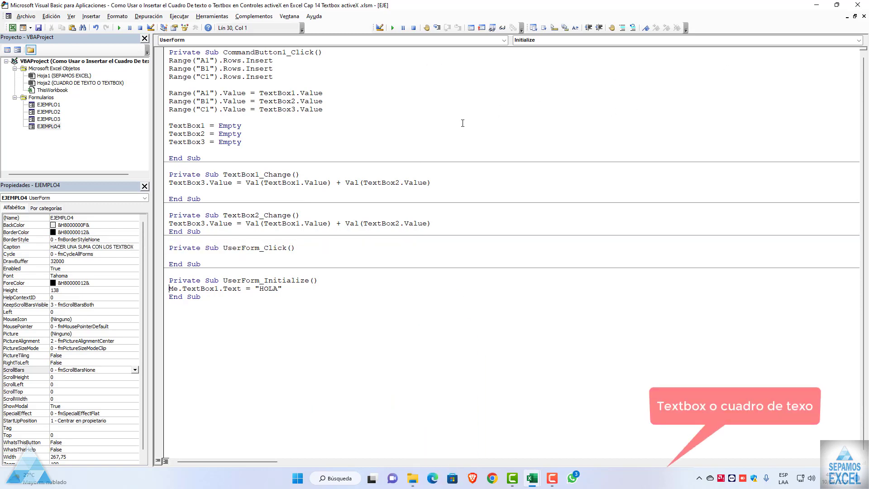
- Run the EJEMPLO4 form again and send its values to the sheet, inserting a HOLA row at the top
{"action": "double_click", "coordinate": [49, 126]}
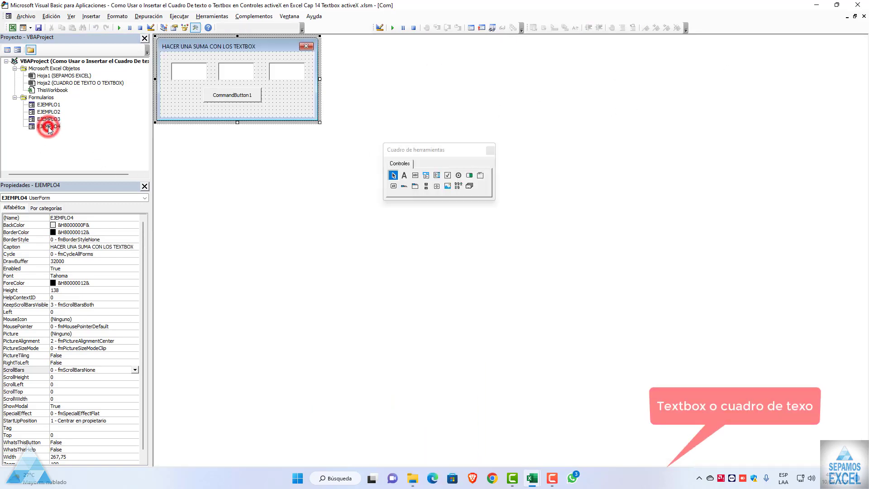
{"action": "left_click", "coordinate": [290, 105]}
{"action": "key", "text": "F5"}
{"action": "type", "text": "HOLA"}
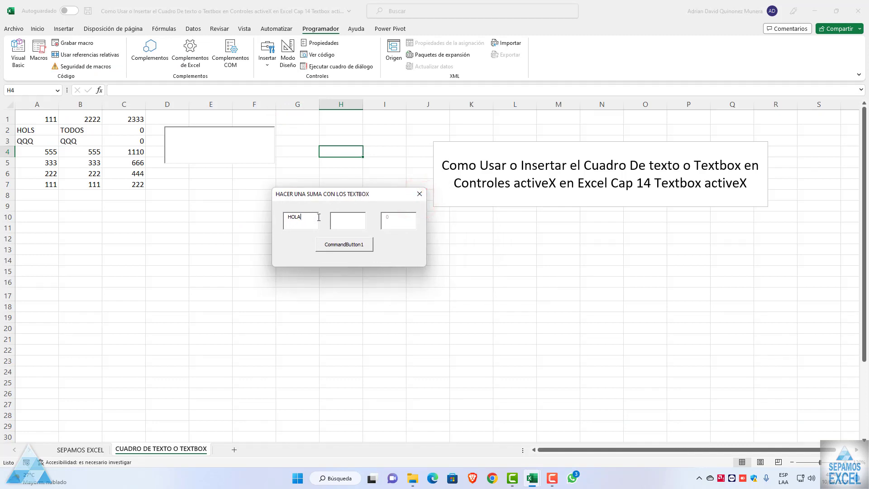
{"action": "left_click_drag", "start_coordinate": [340, 197], "coordinate": [267, 207]}
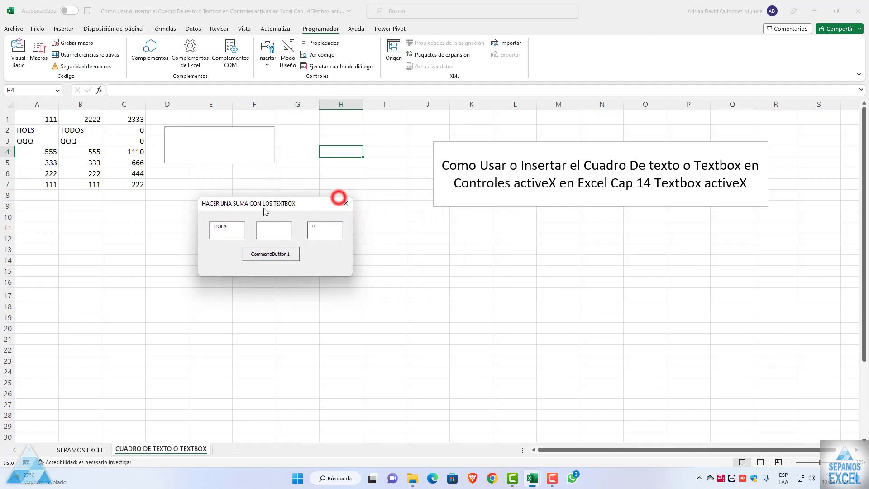
{"action": "left_click", "coordinate": [274, 252]}
- Enter 555 in the first box and 5555 in the second so the form totals 6110
{"action": "left_click", "coordinate": [240, 230]}
{"action": "type", "text": "555"}
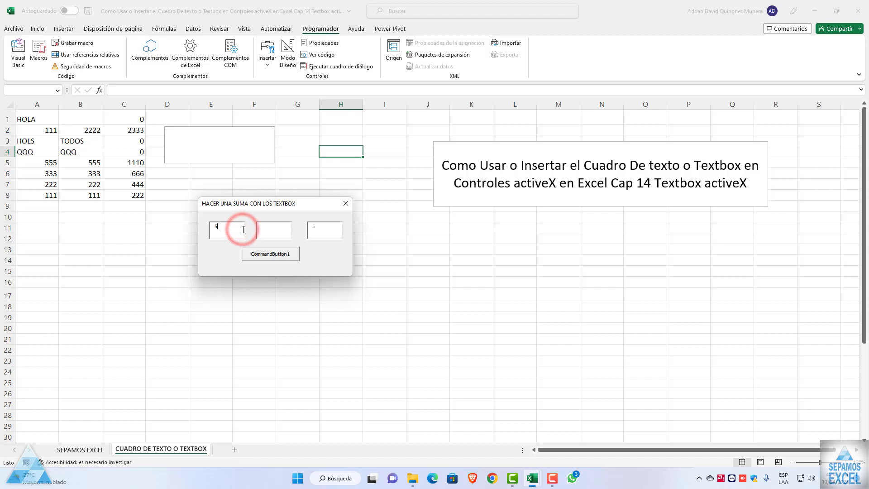
{"action": "left_click", "coordinate": [282, 234]}
{"action": "type", "text": "5555"}
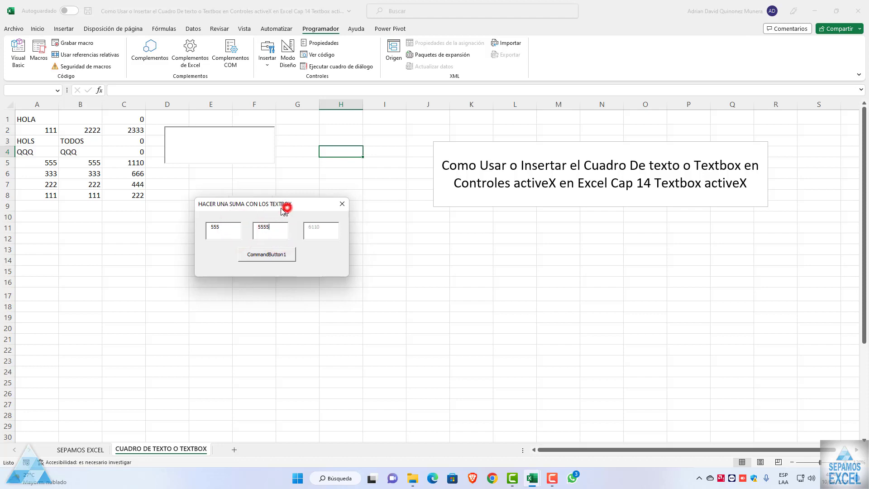
{"action": "left_click_drag", "start_coordinate": [287, 207], "coordinate": [269, 197]}
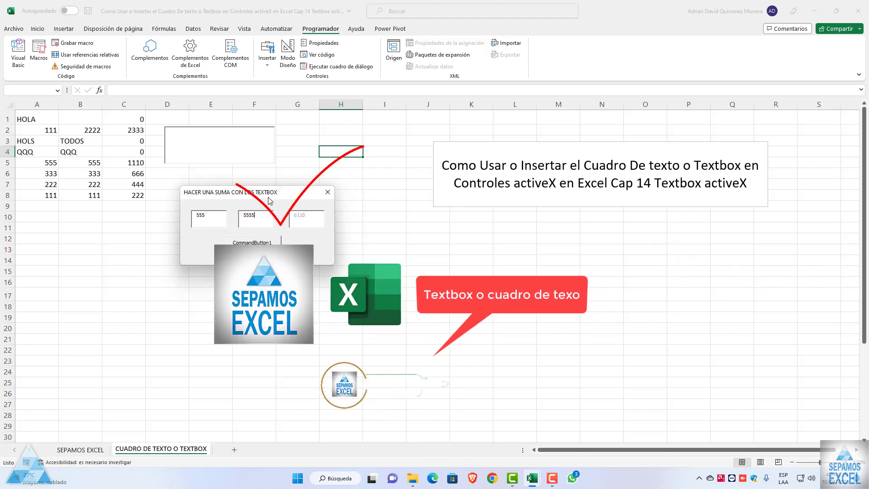